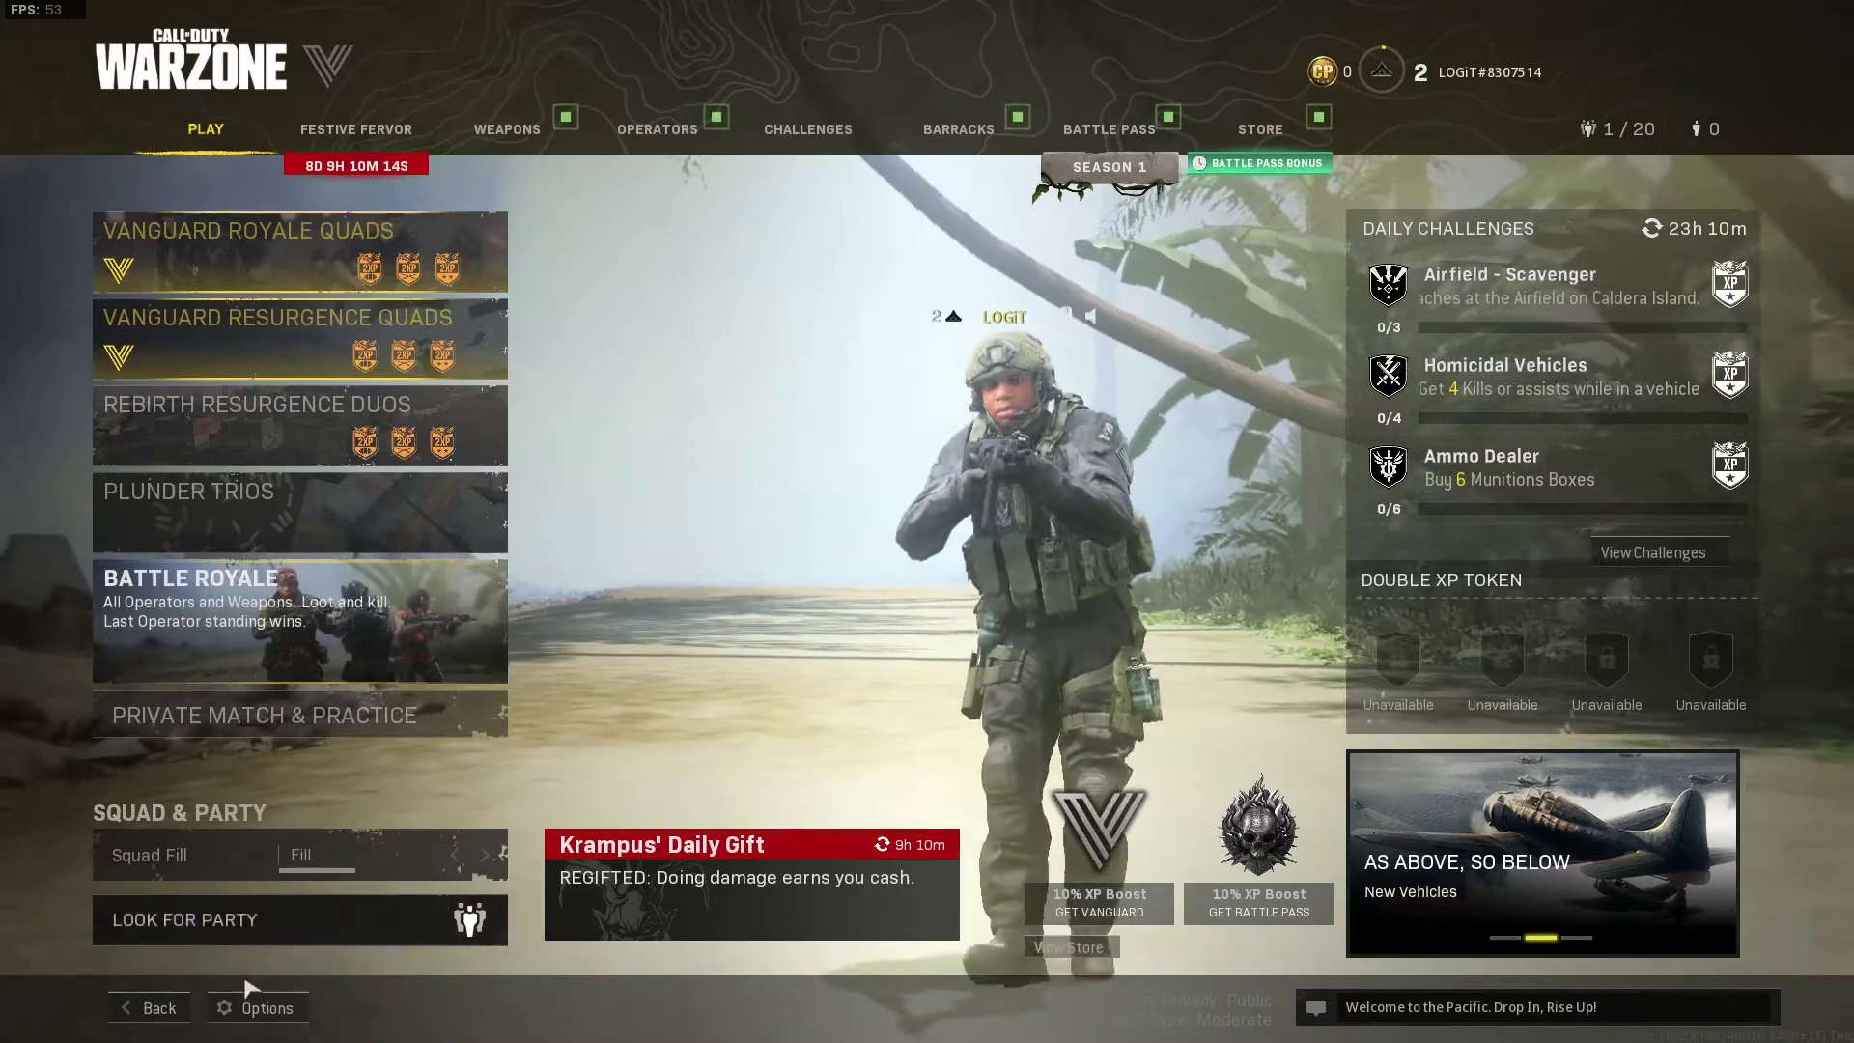
# - Change Warzone's Graphics Display Mode from Fullscreen Borderless to Fullscreen, review the list, and apply
pyautogui.click(262, 1008)
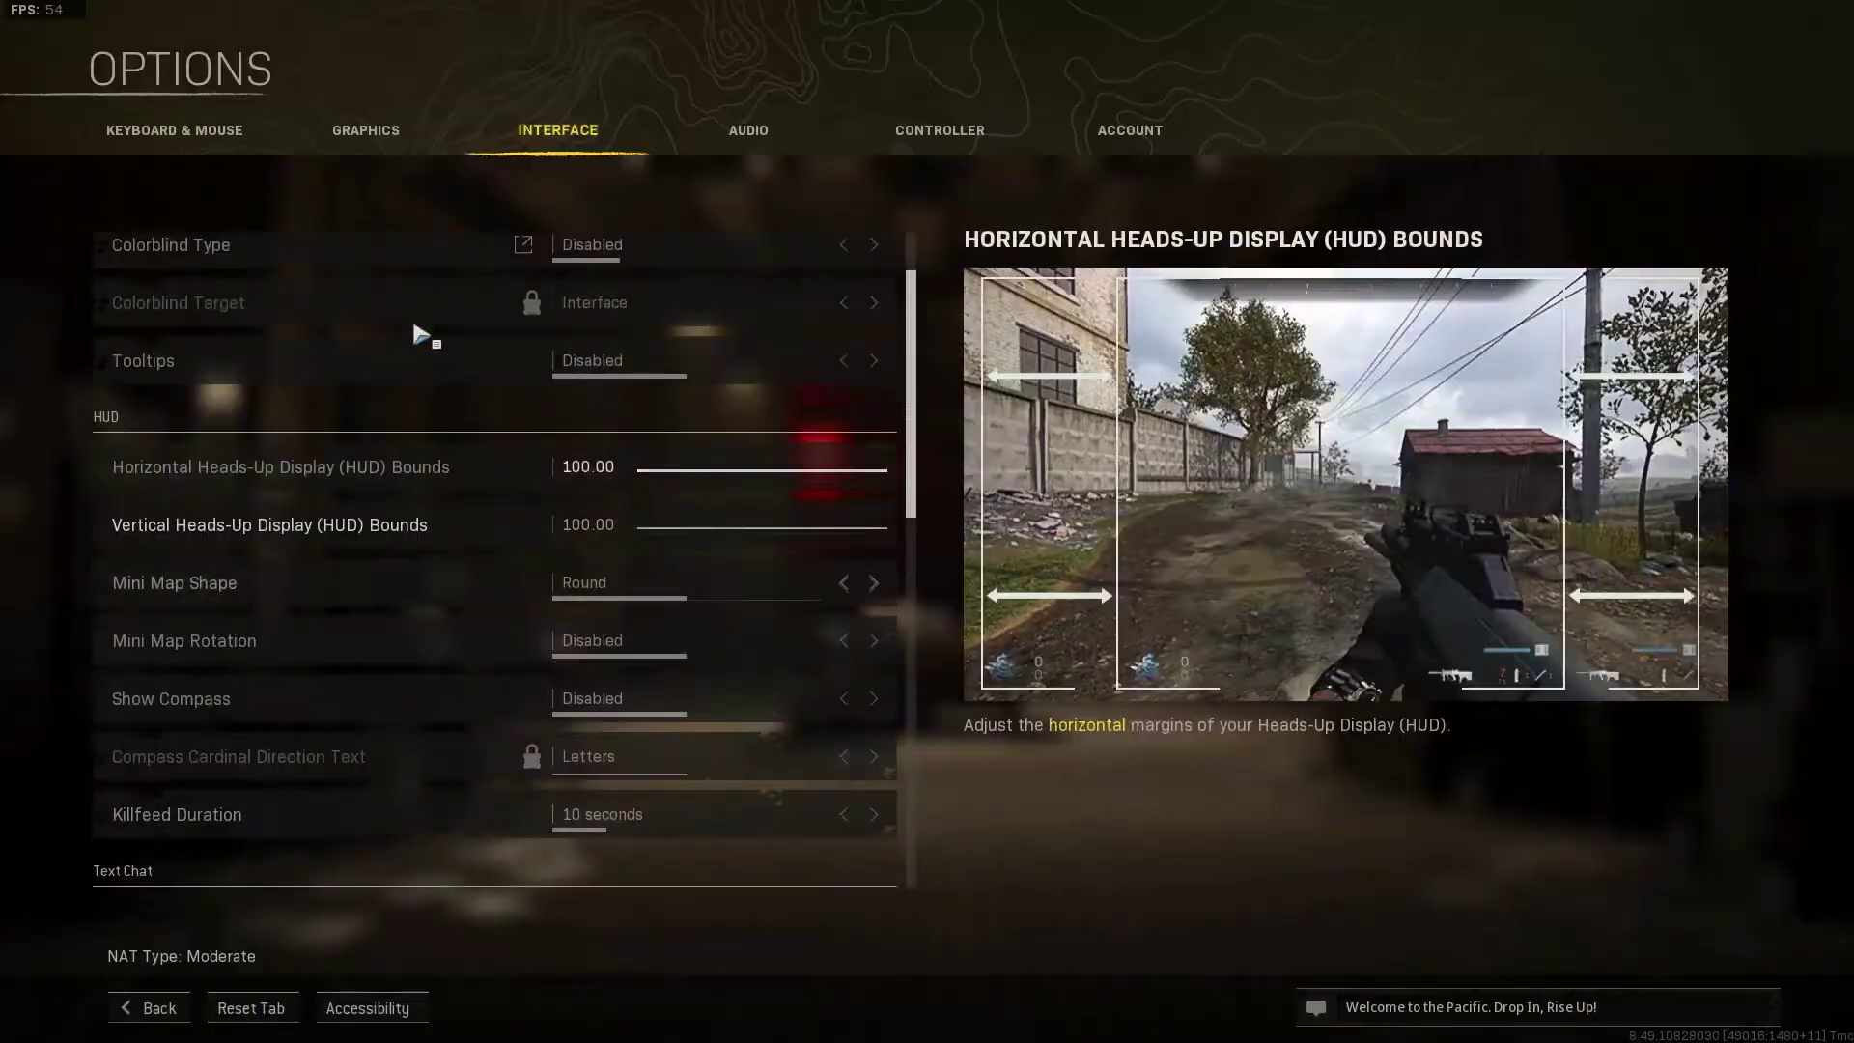
pyautogui.click(346, 135)
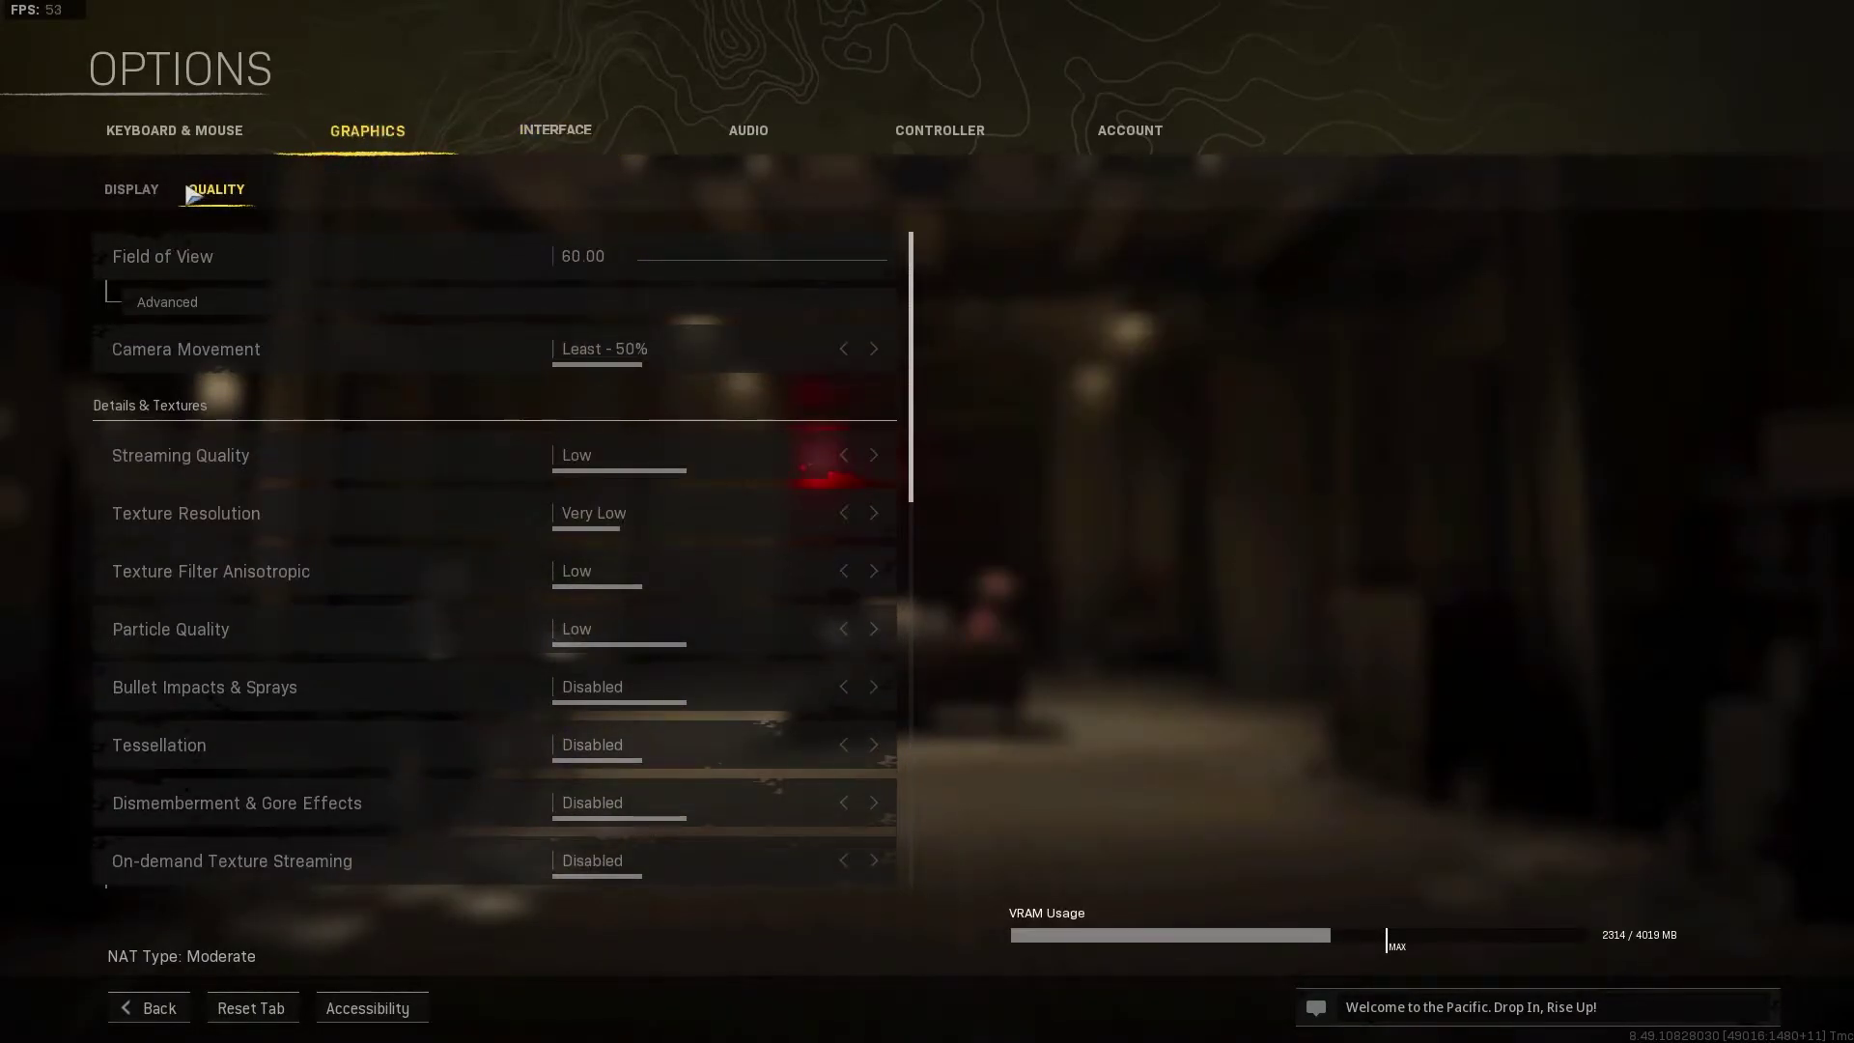
pyautogui.click(133, 189)
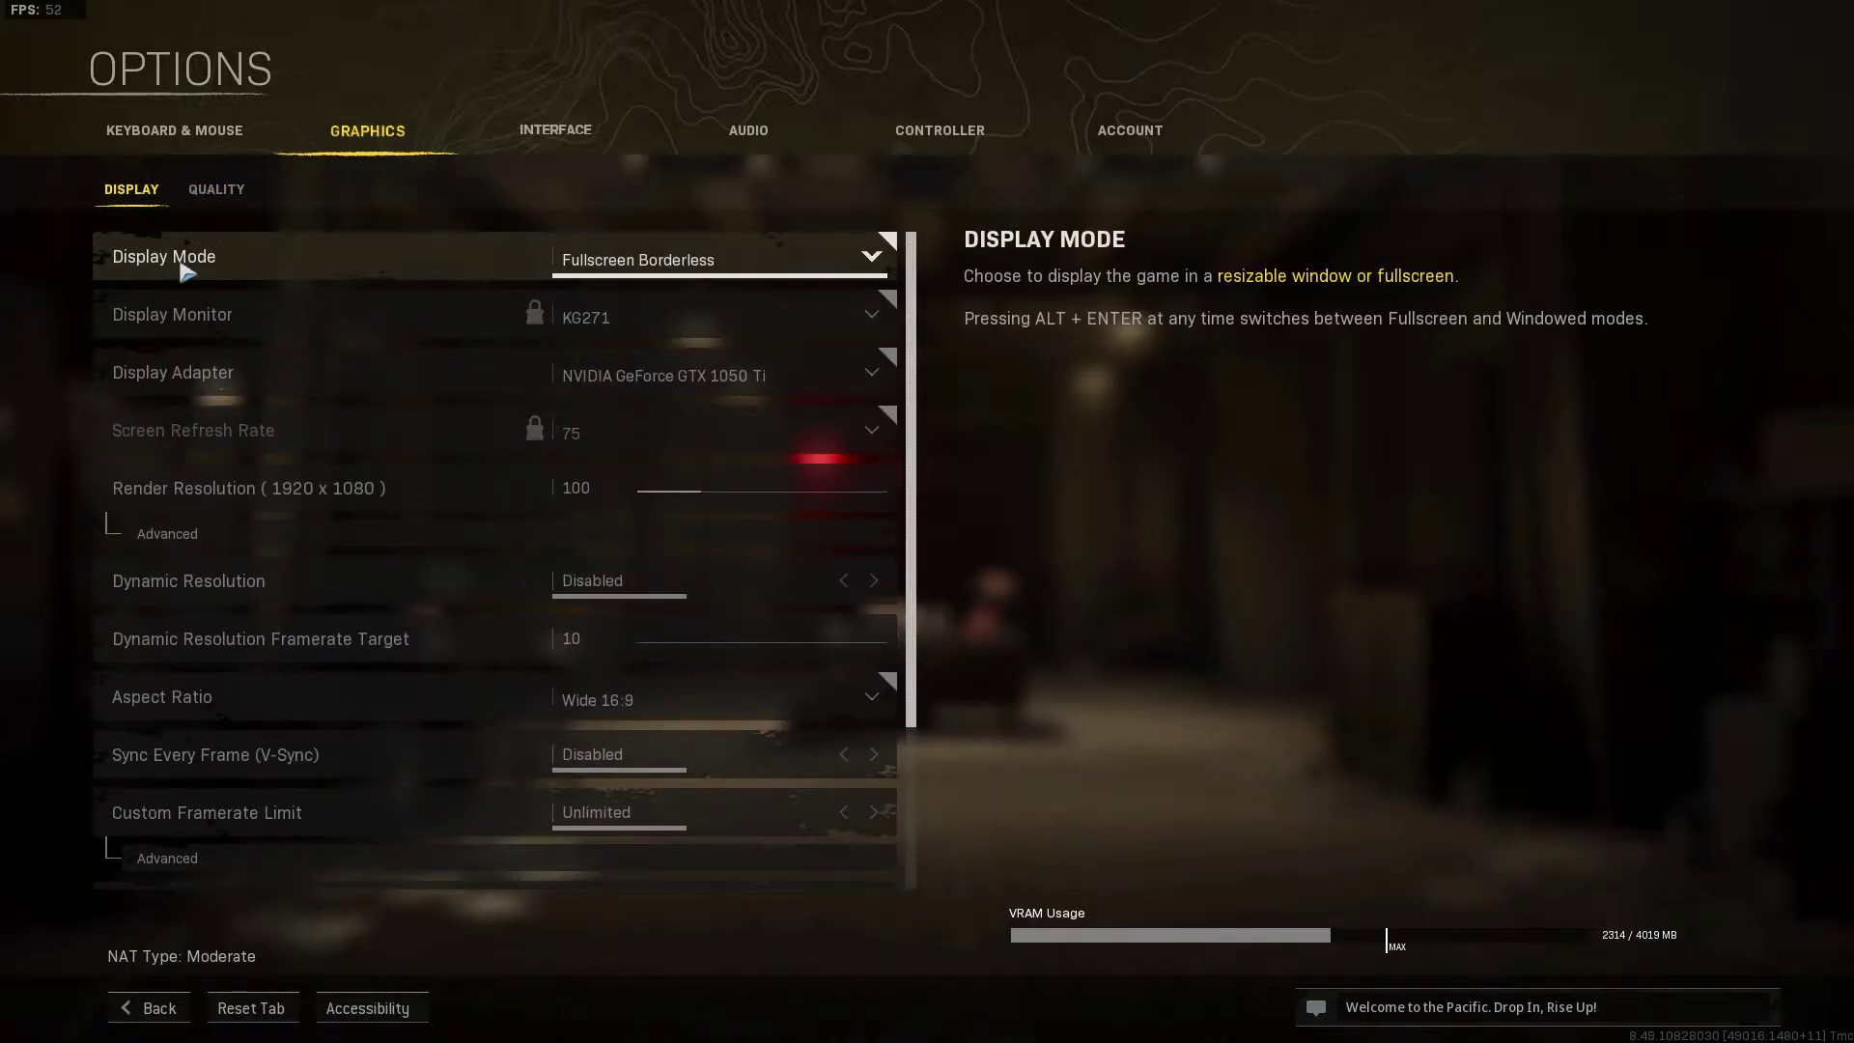
pyautogui.click(579, 275)
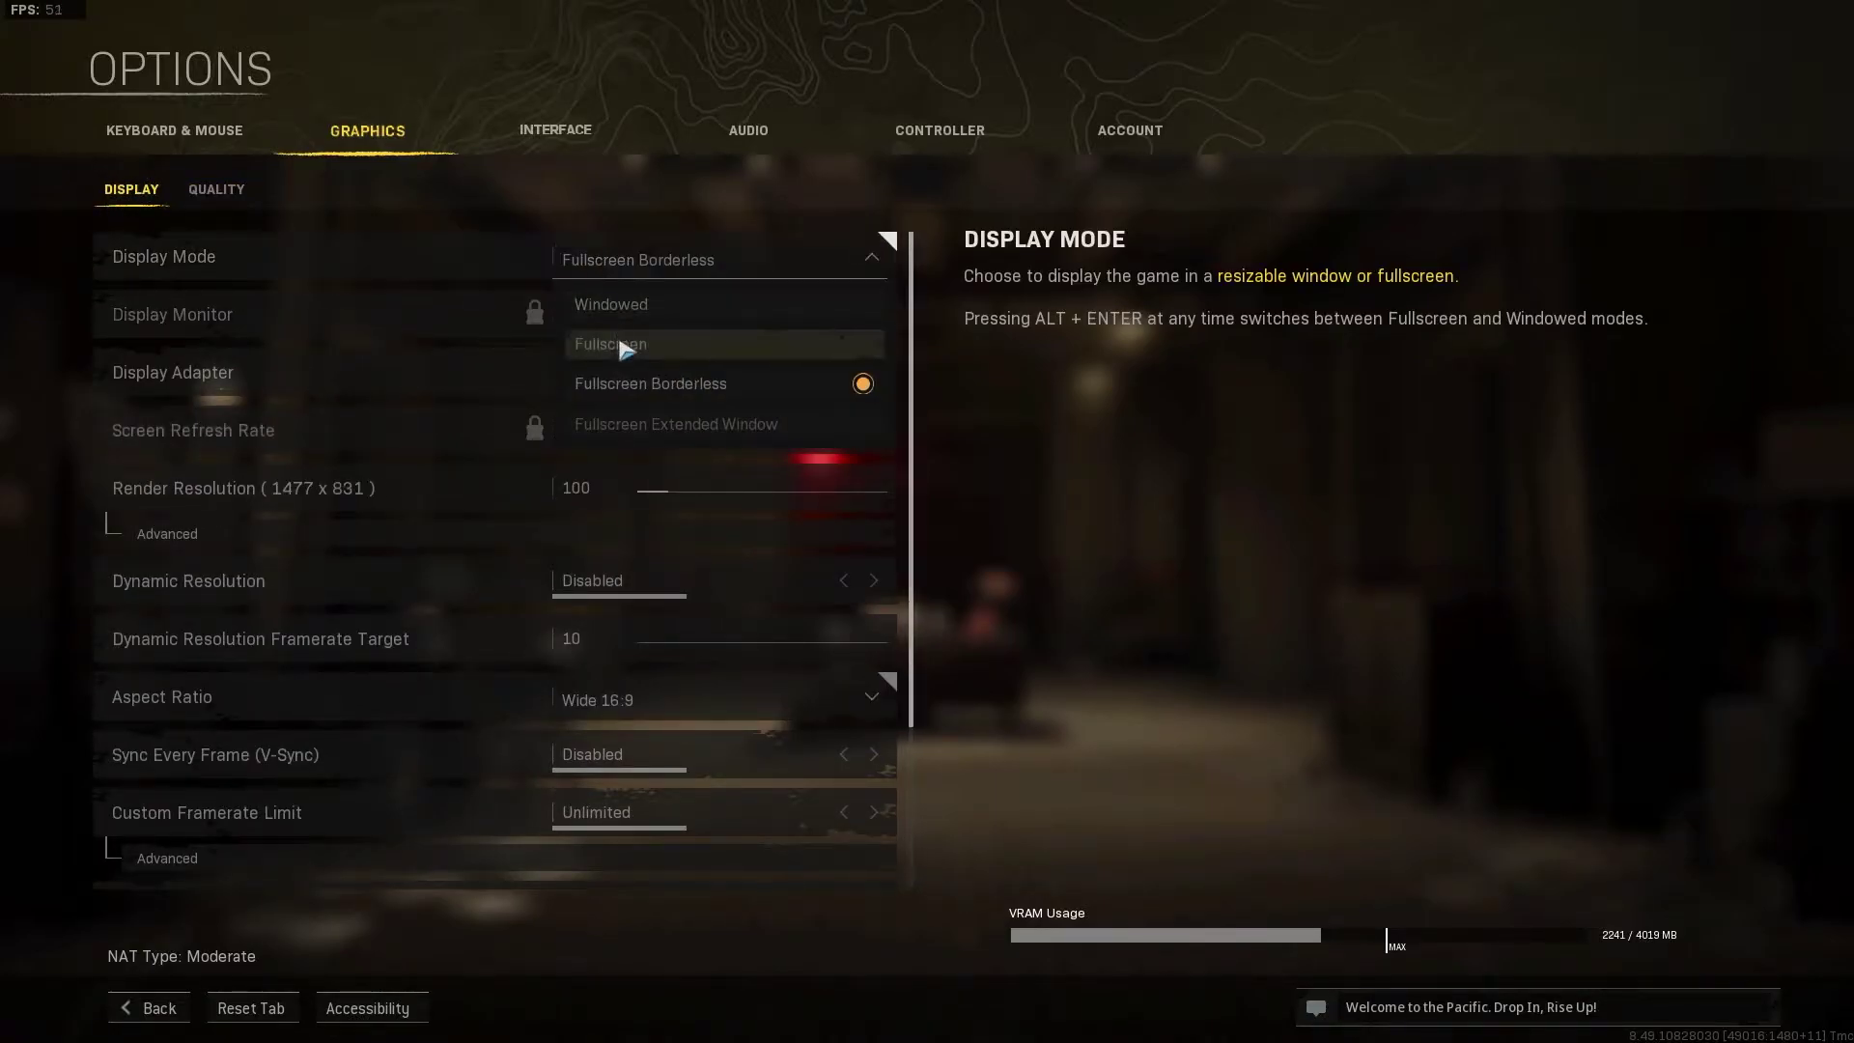
pyautogui.click(584, 344)
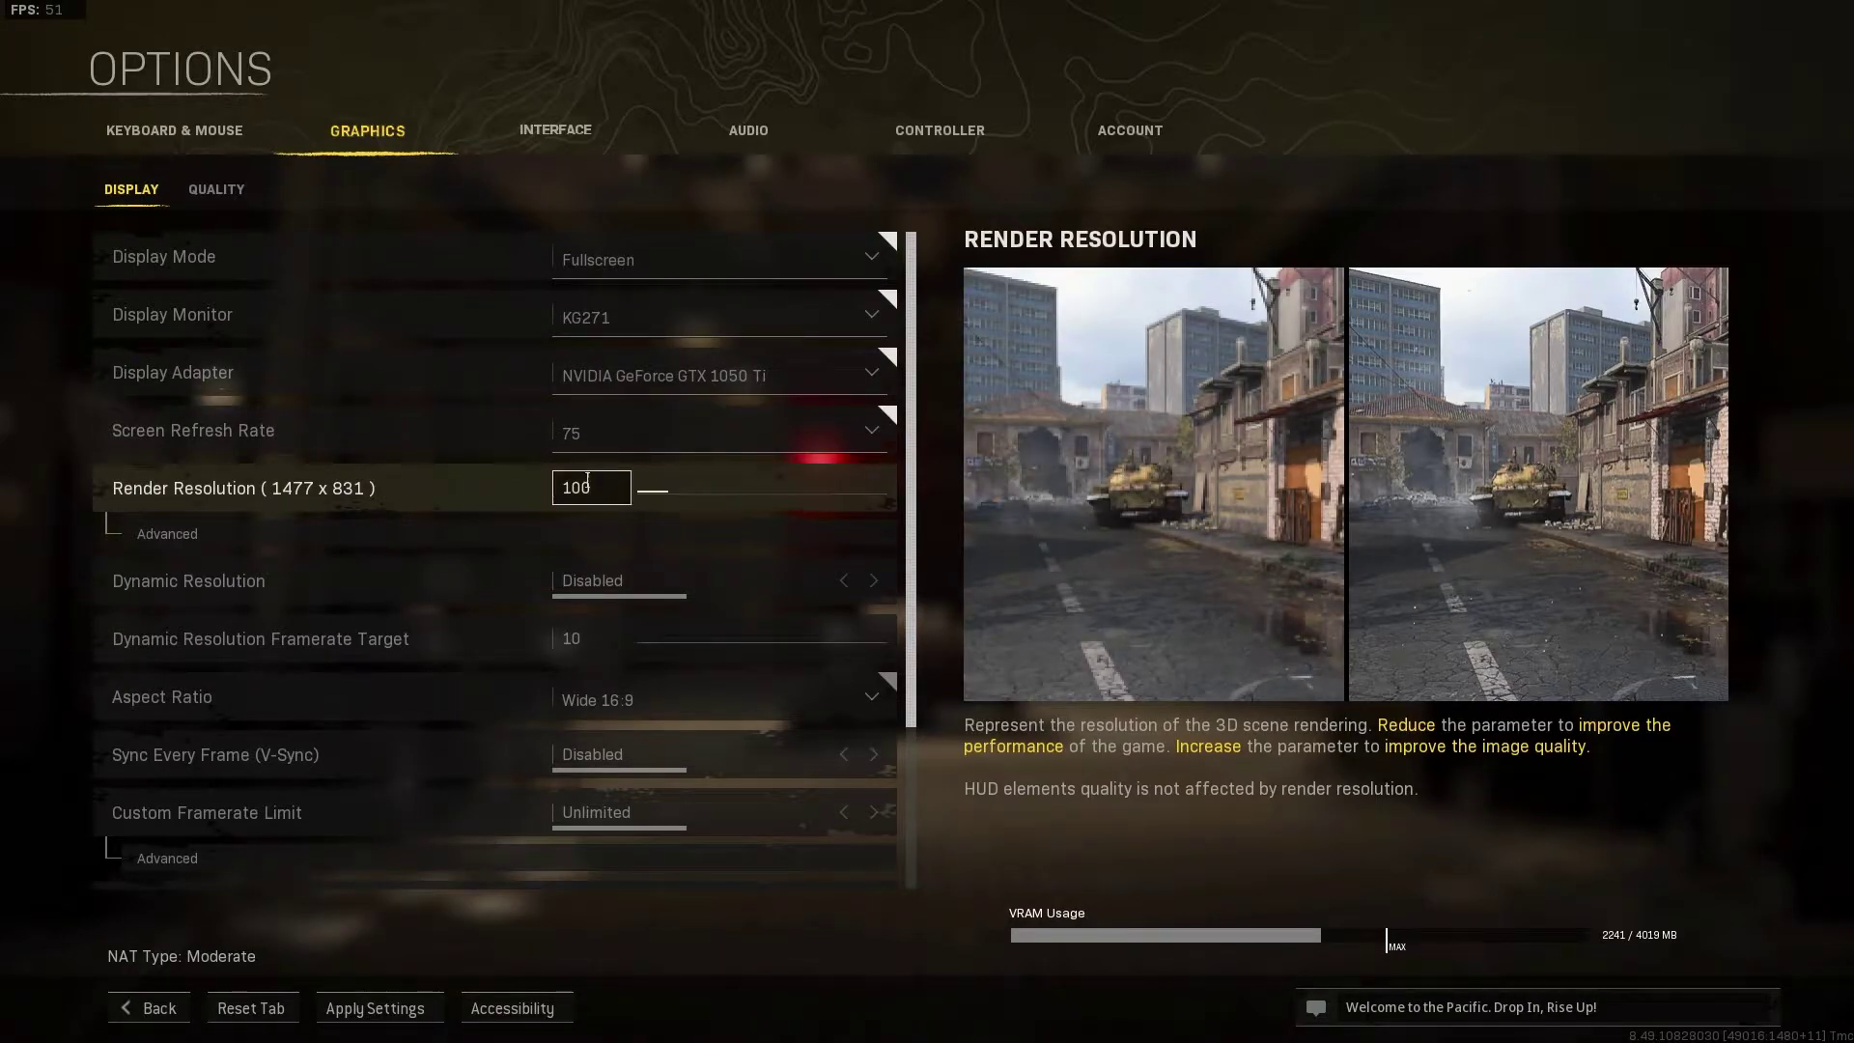
pyautogui.scroll(-2, 483, 444)
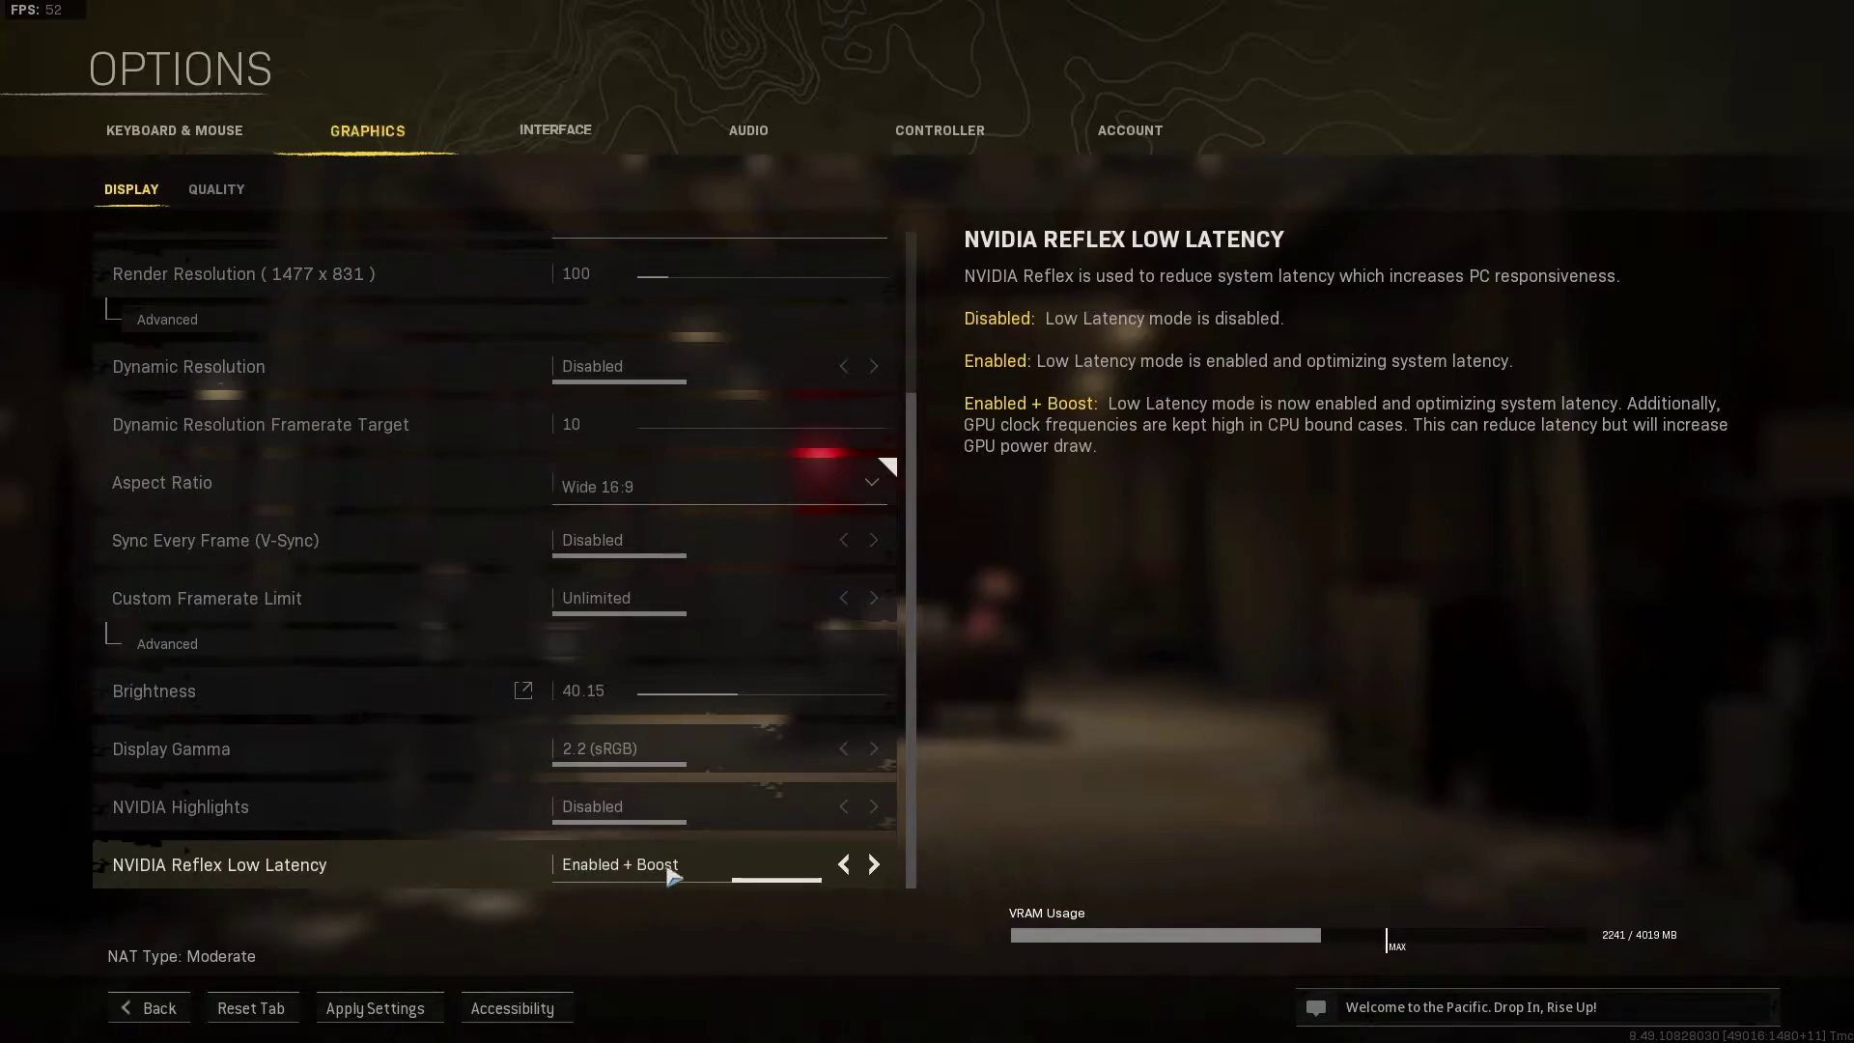
pyautogui.click(383, 1011)
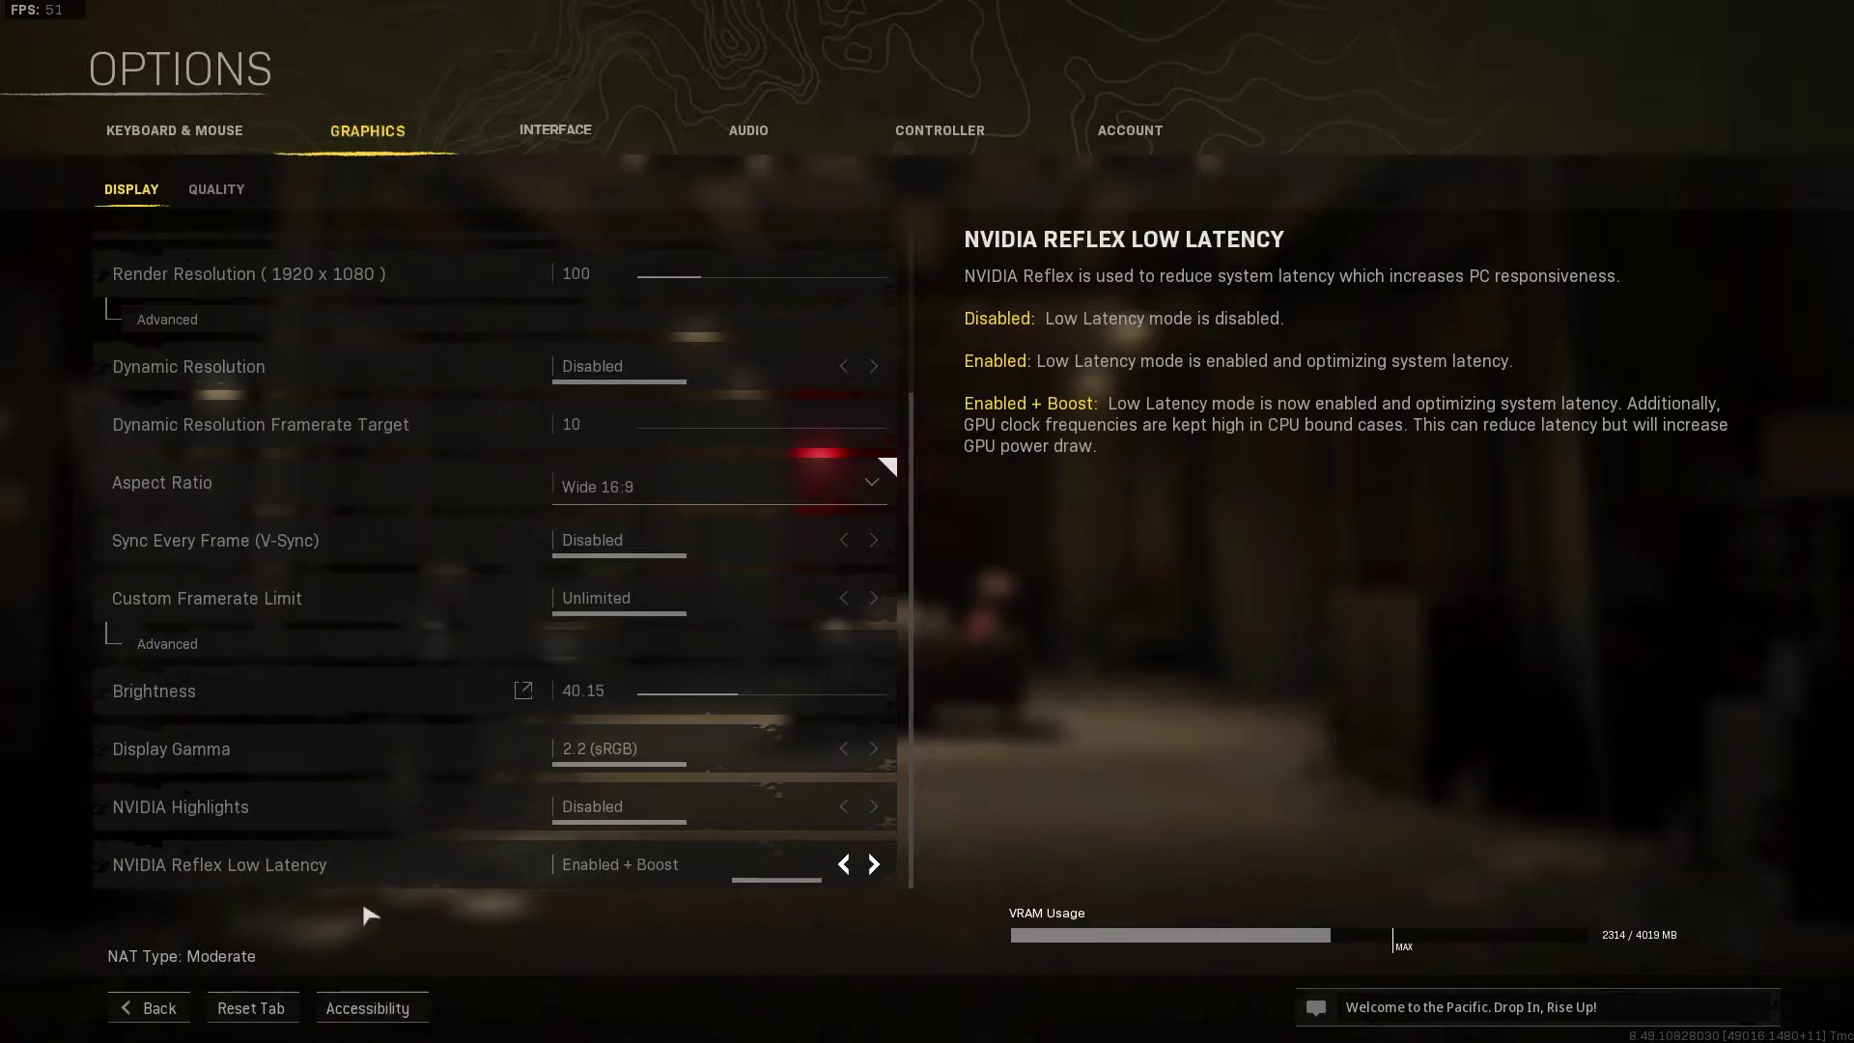
# - Show Graphics > Quality to review the Low and Very Low texture and particle settings
pyautogui.click(217, 189)
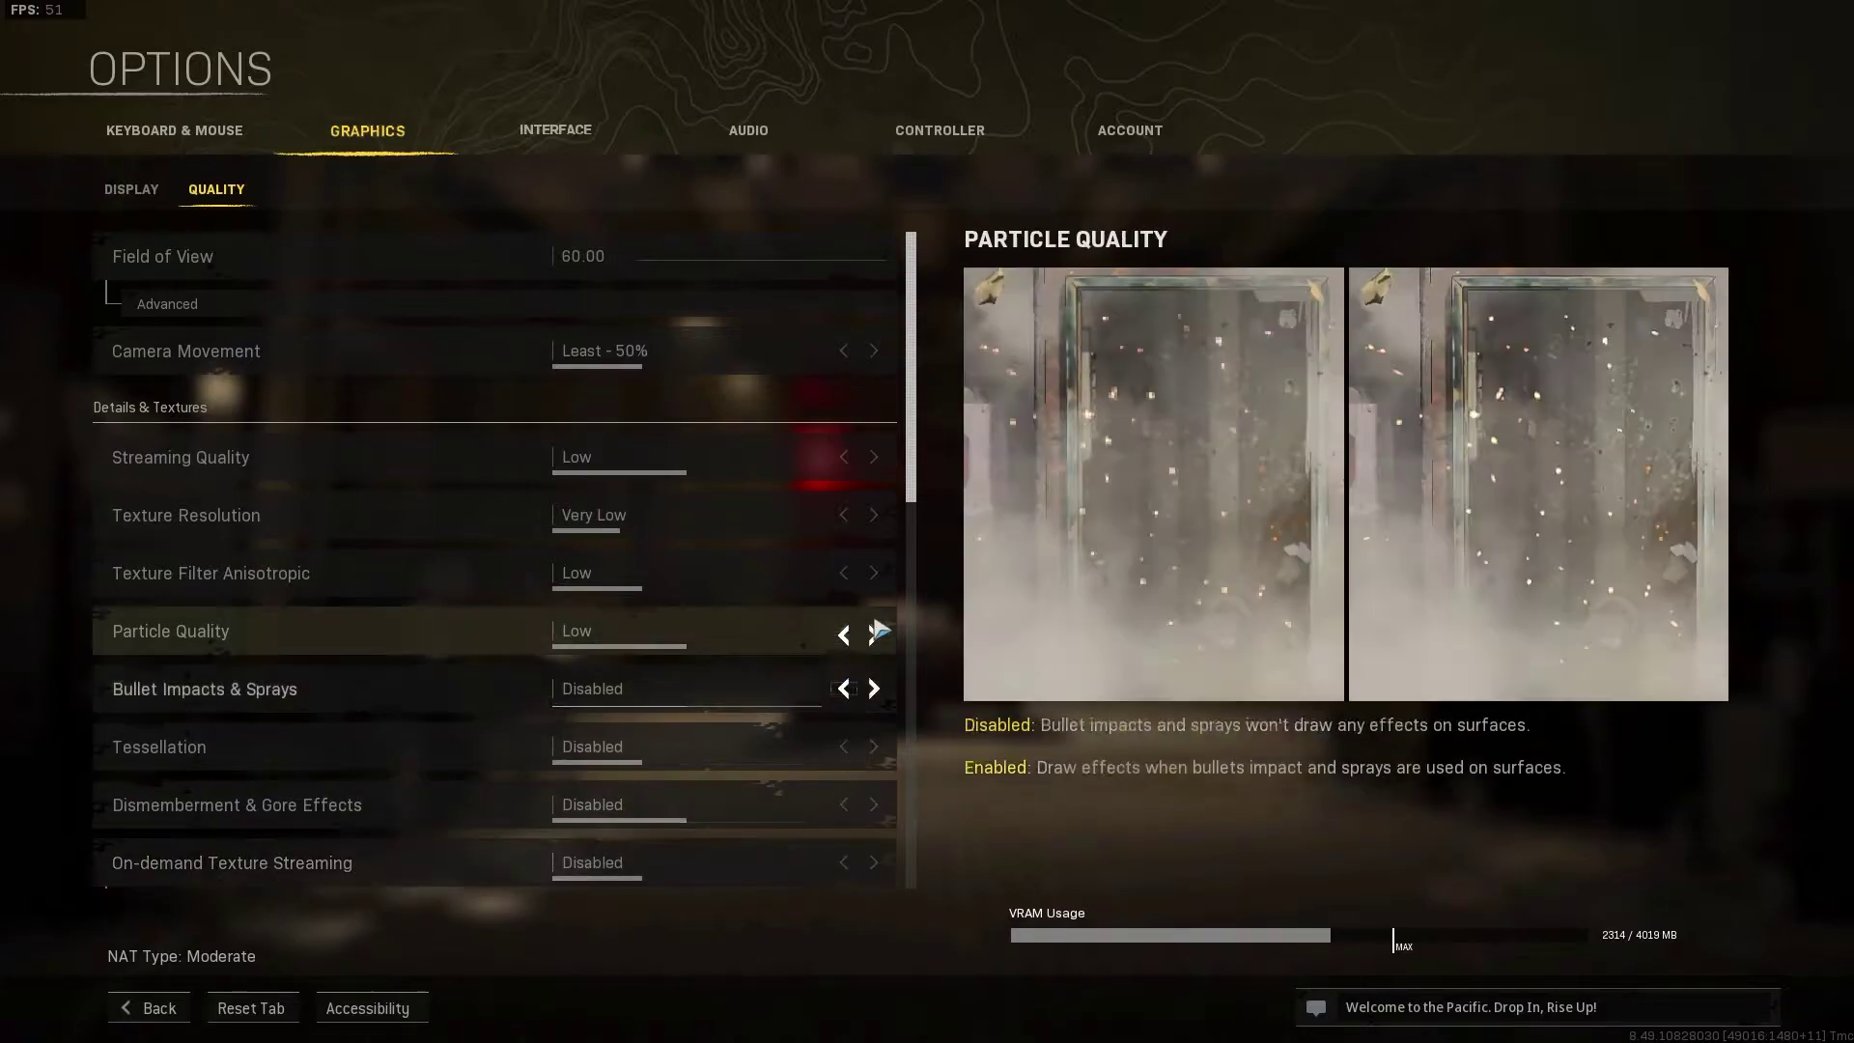
# - Set Filmic Strength to 1.00 and Film Grain to 0.00, keeping shadows low and SSR disabled
pyautogui.moveTo(912, 493); pyautogui.dragTo(916, 640)
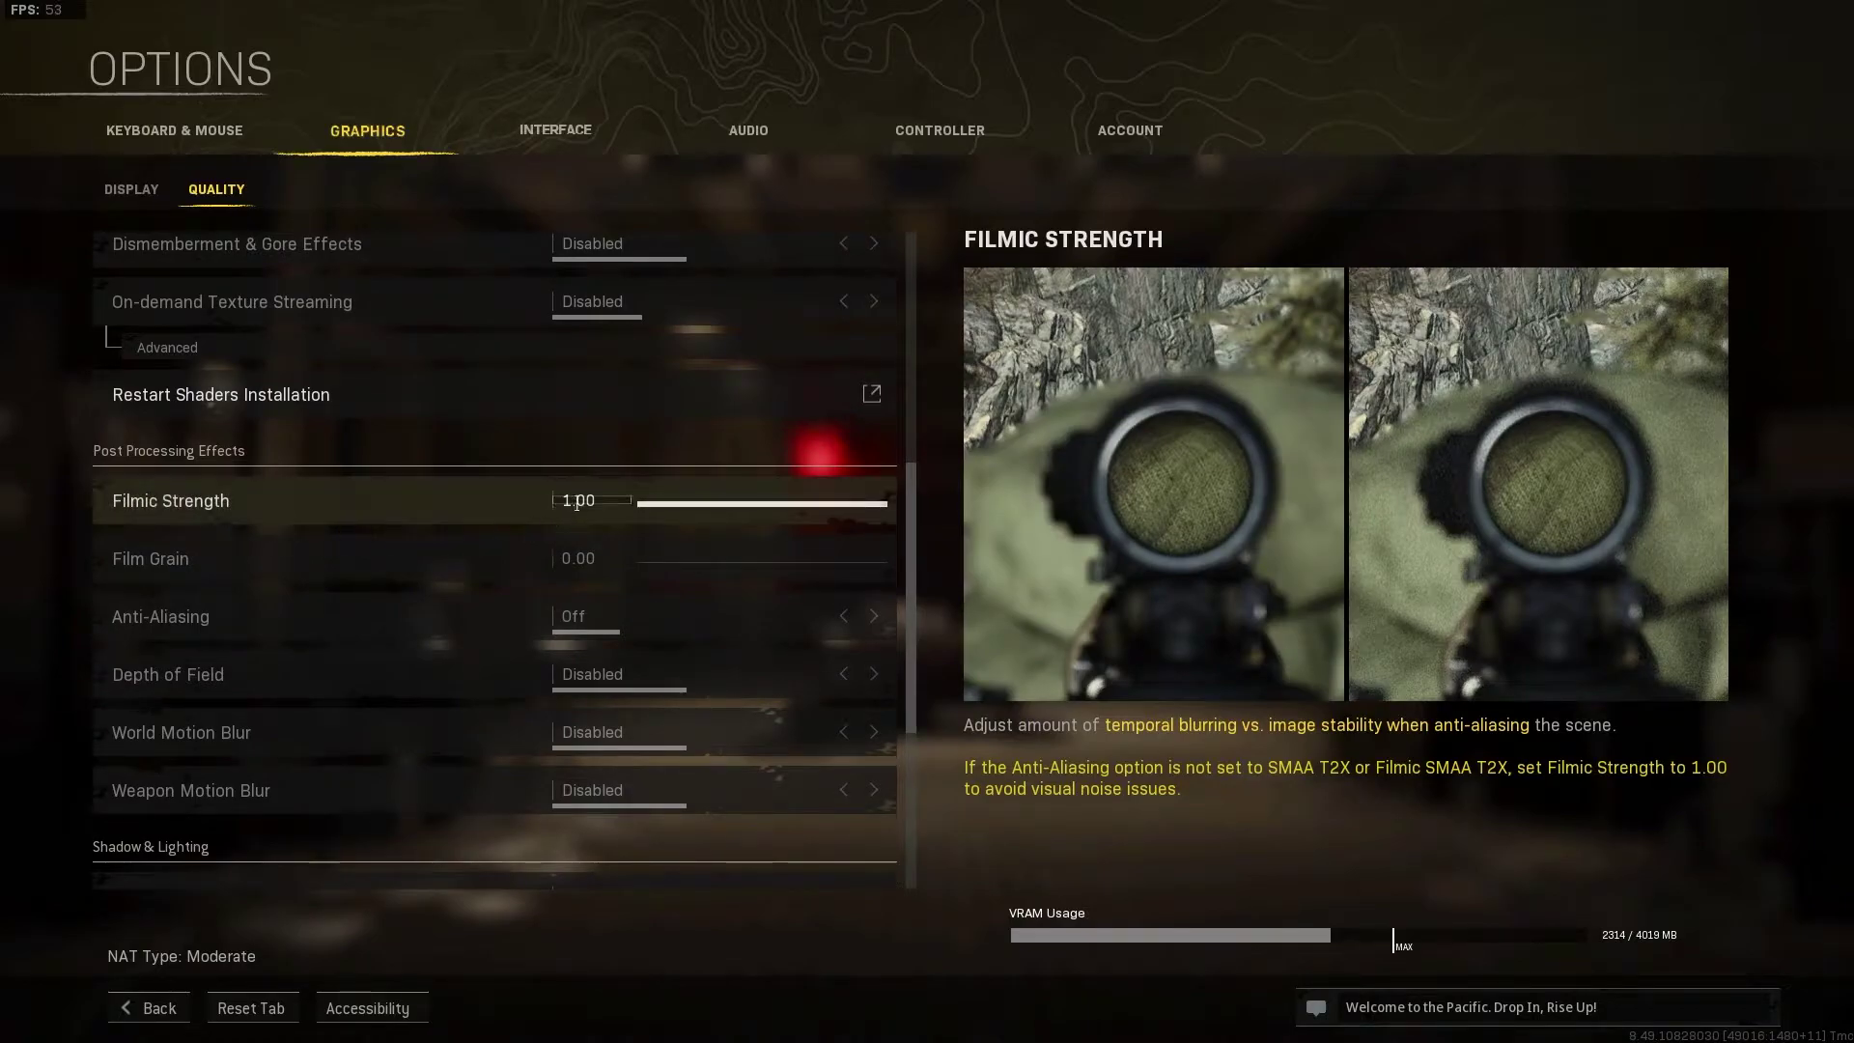
pyautogui.click(567, 502)
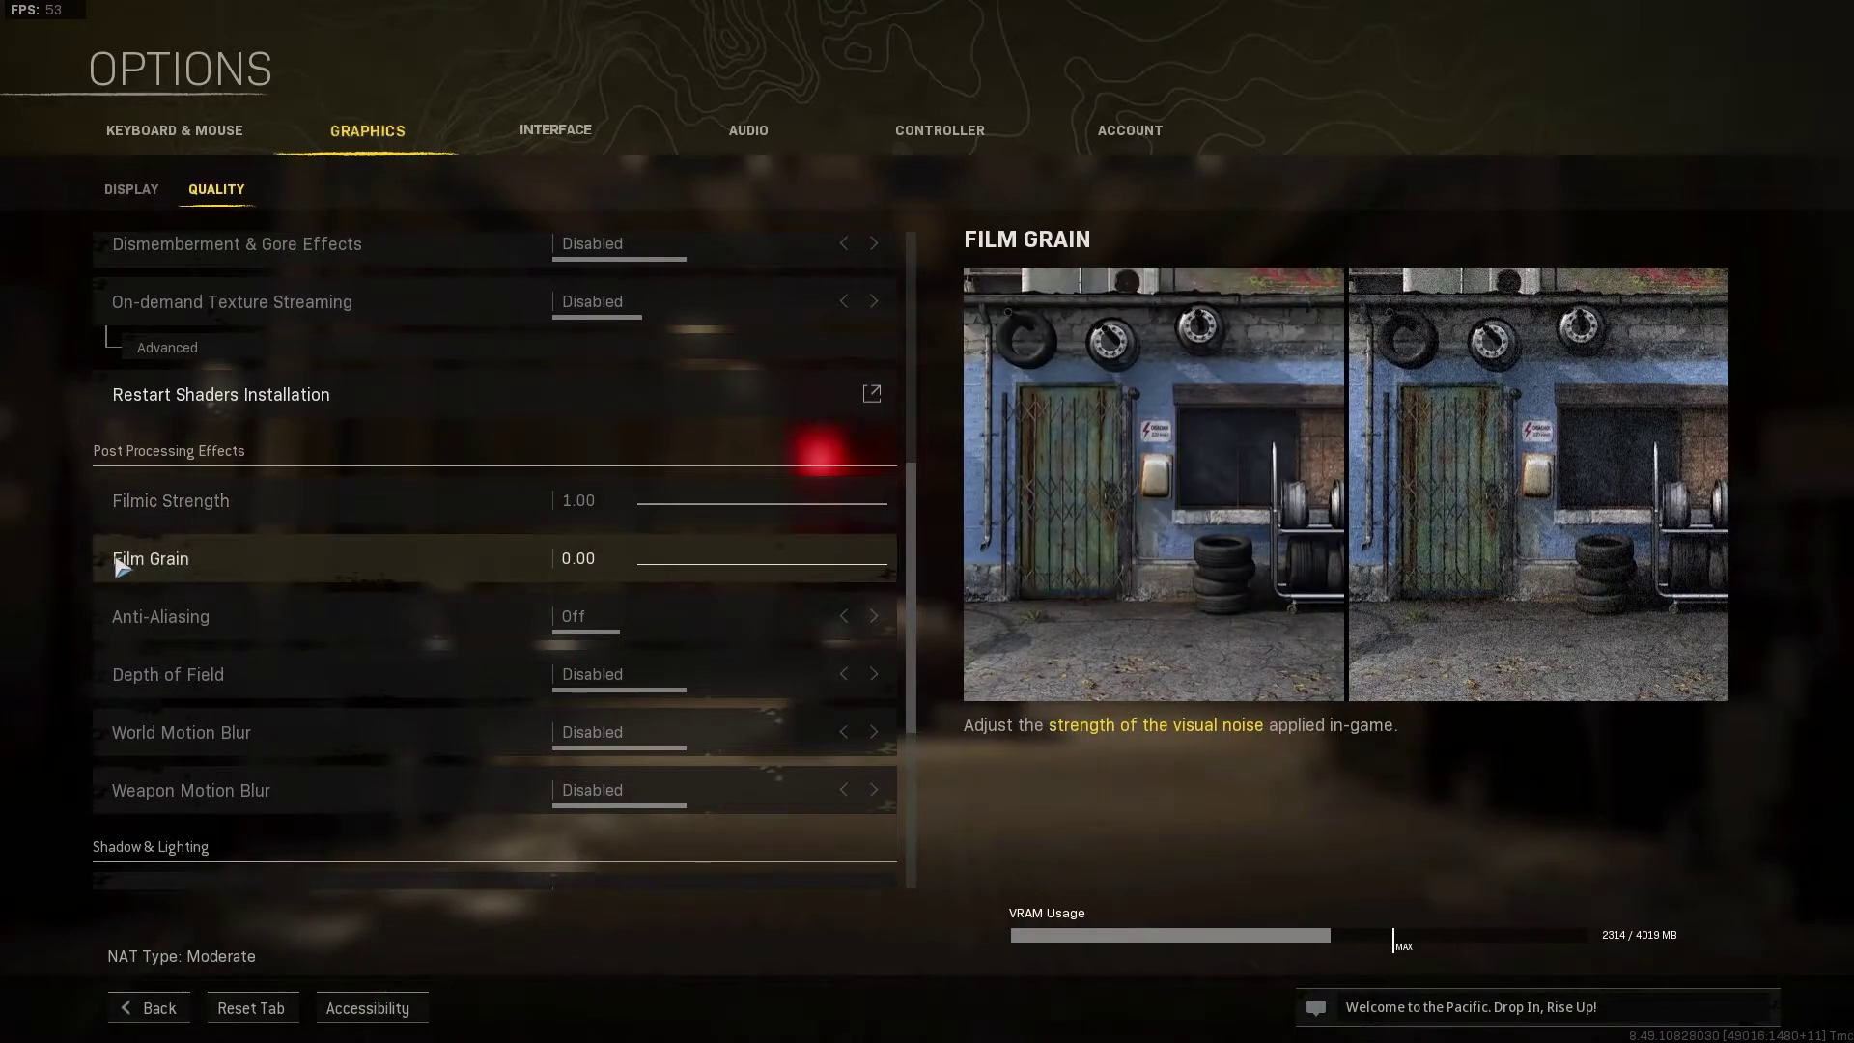
pyautogui.click(566, 558)
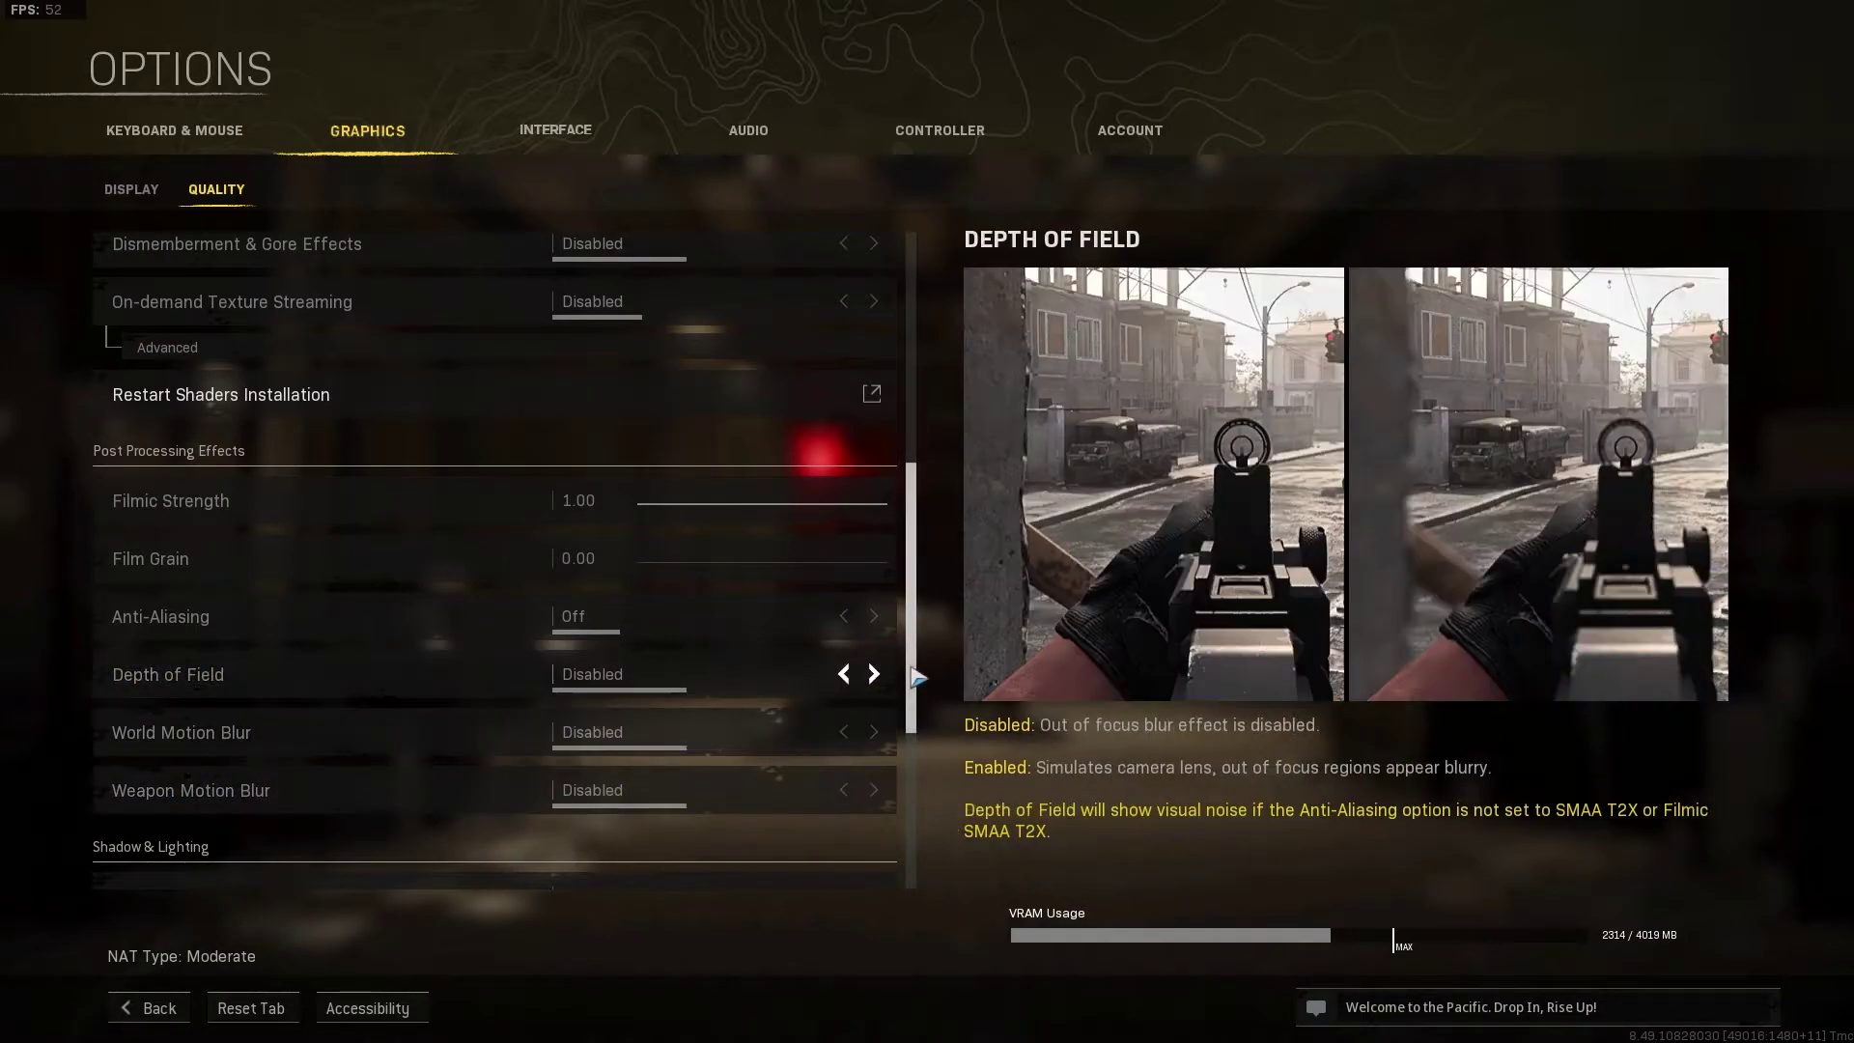
pyautogui.moveTo(917, 705); pyautogui.dragTo(918, 869)
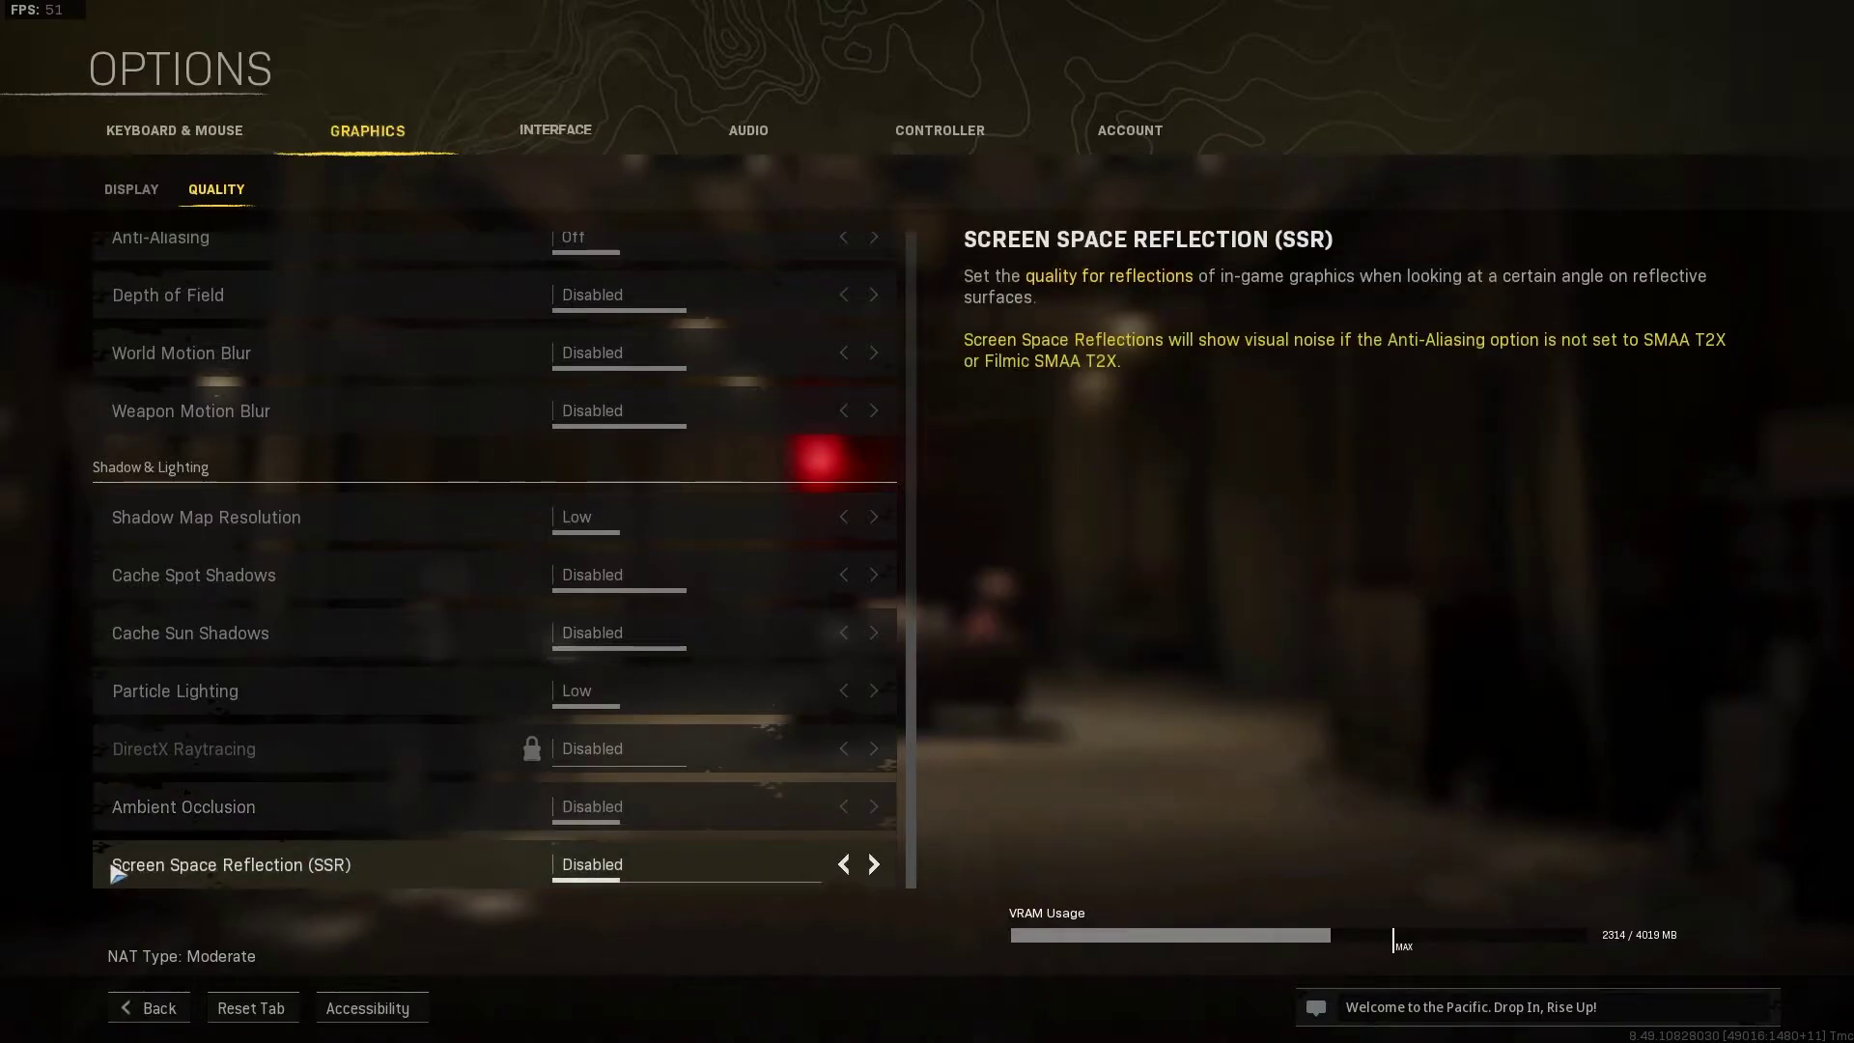
pyautogui.click(585, 879)
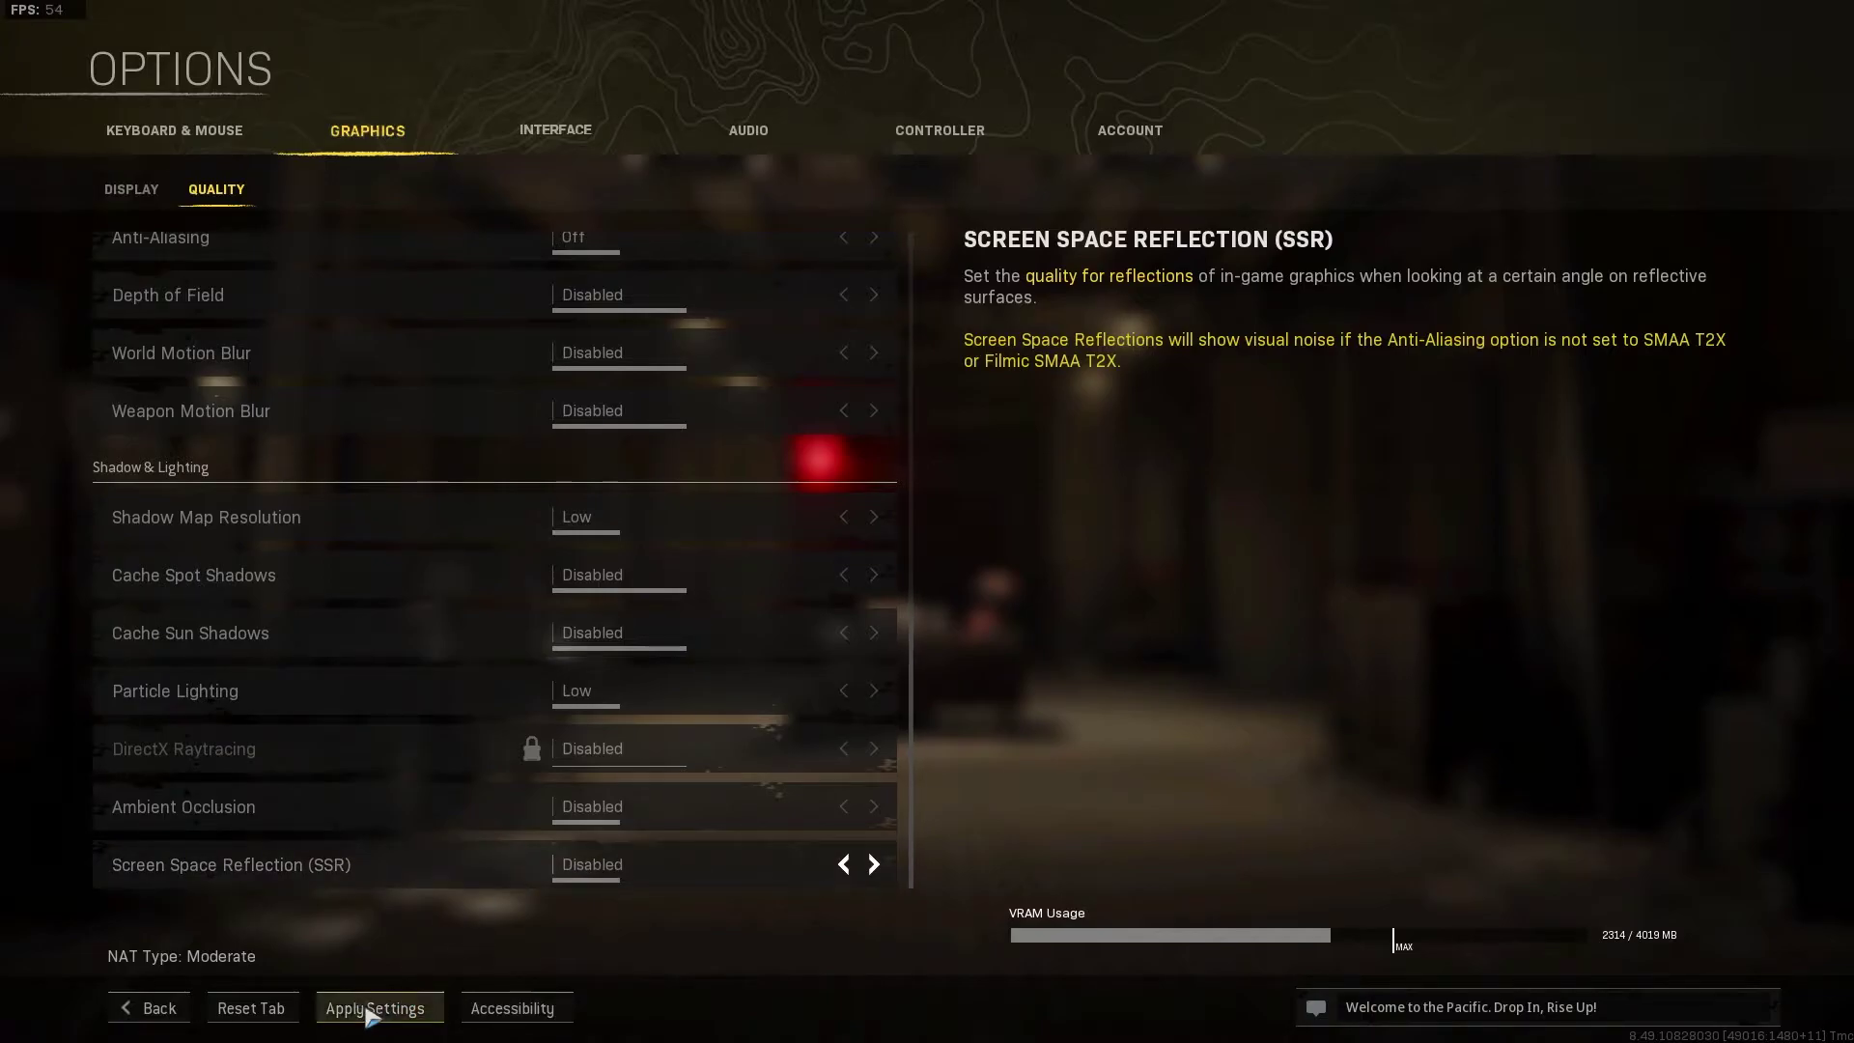
# - Apply the quality settings, then scroll the Interface tab's HUD options down to the System section
pyautogui.click(372, 1009)
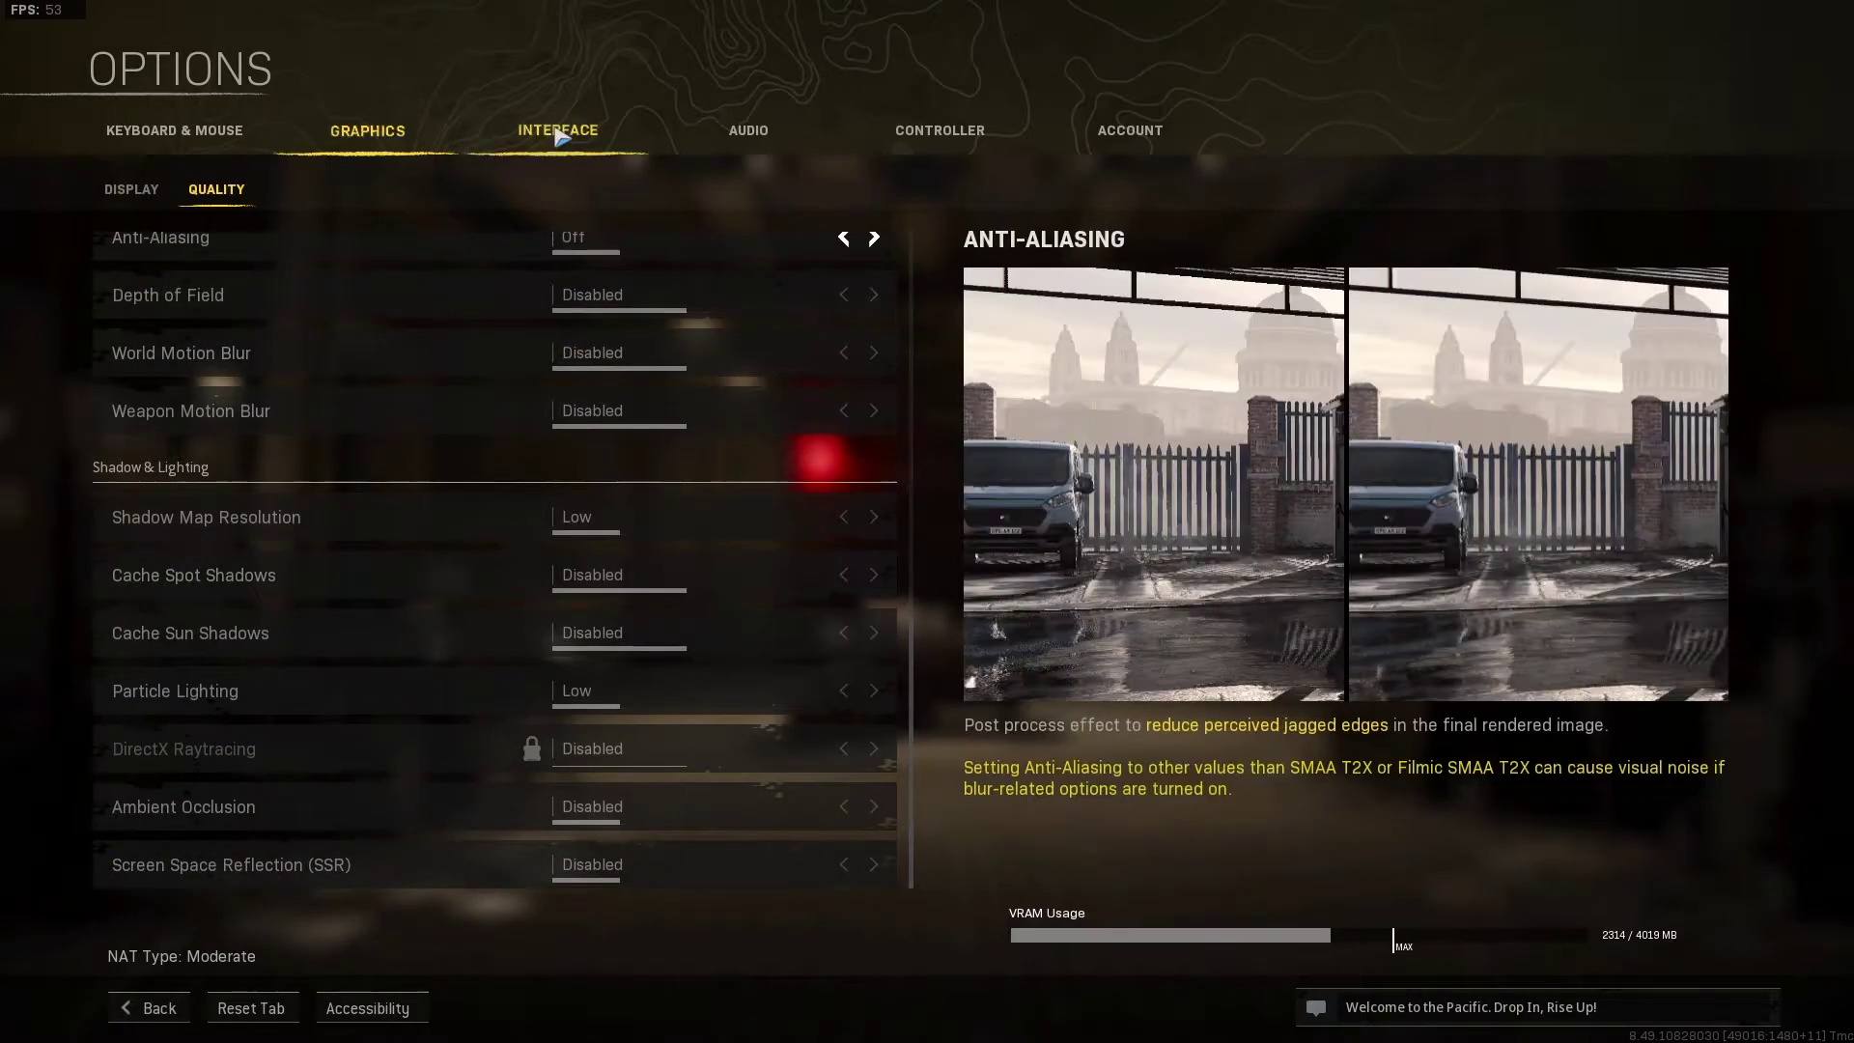
pyautogui.click(560, 136)
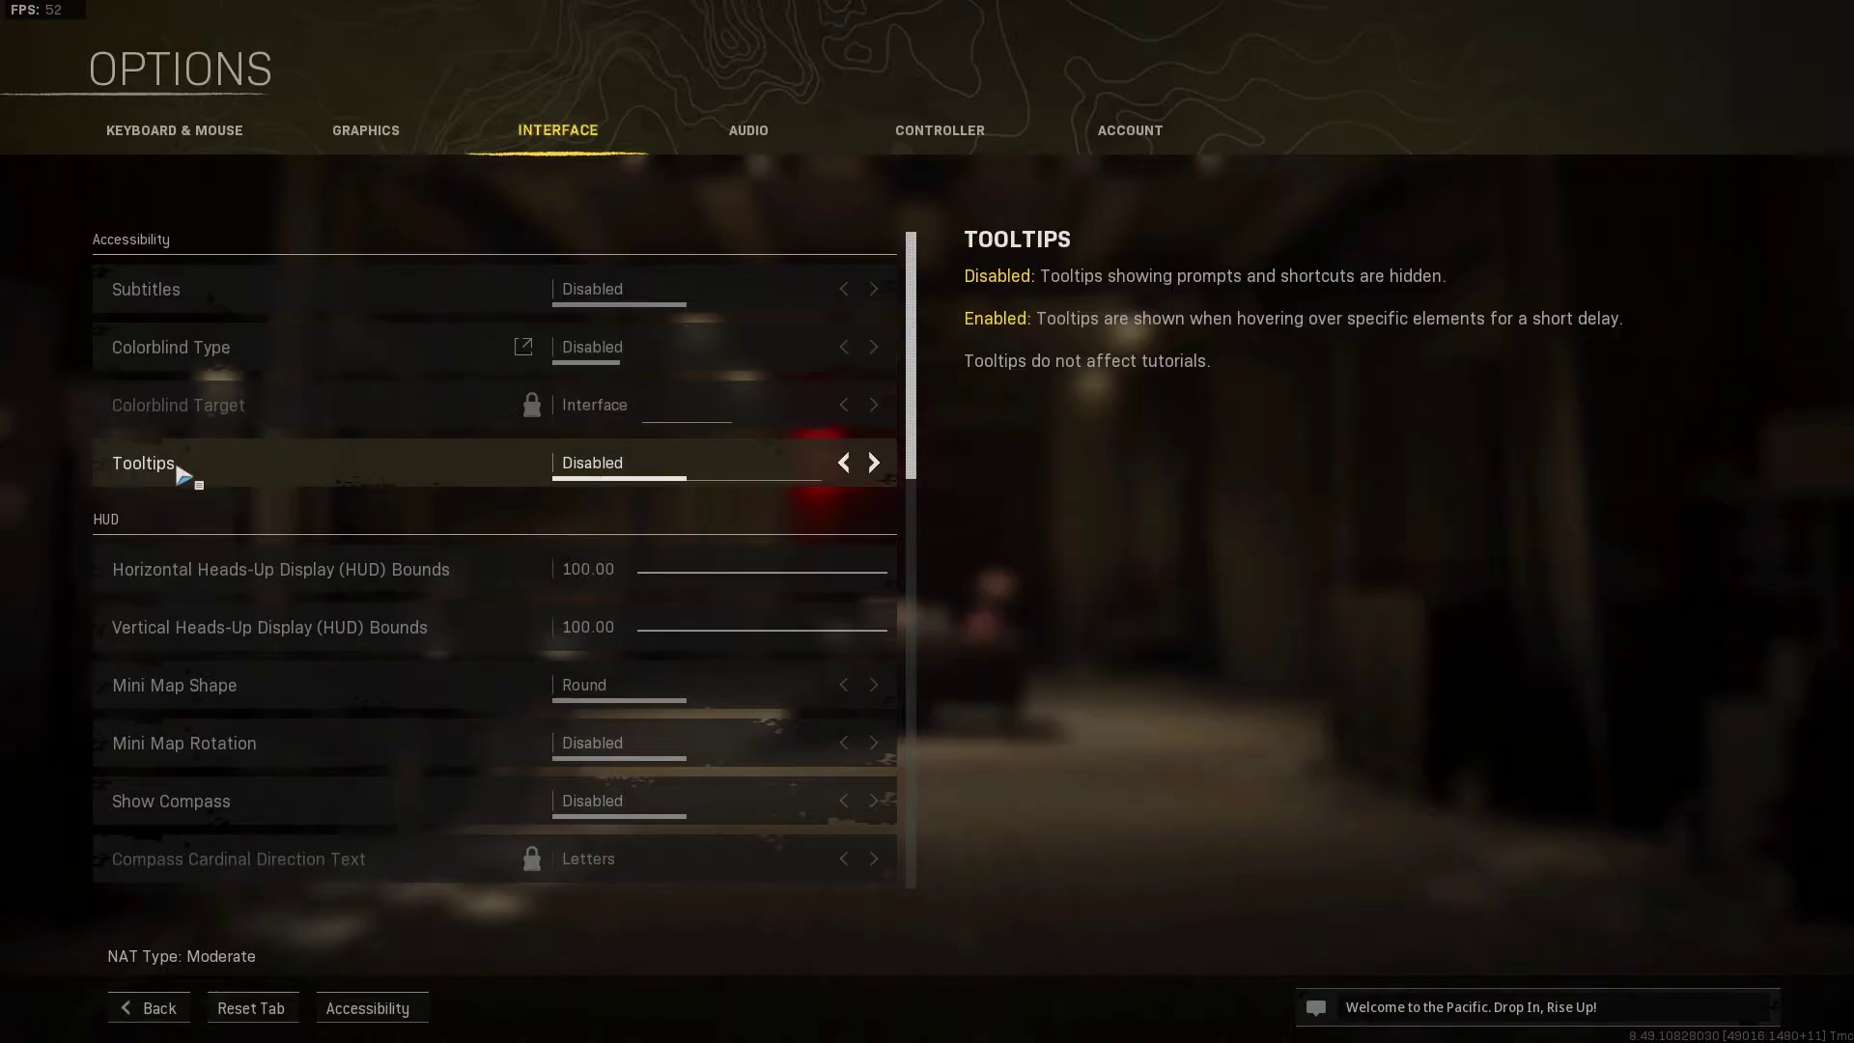
pyautogui.scroll(-1, 913, 475)
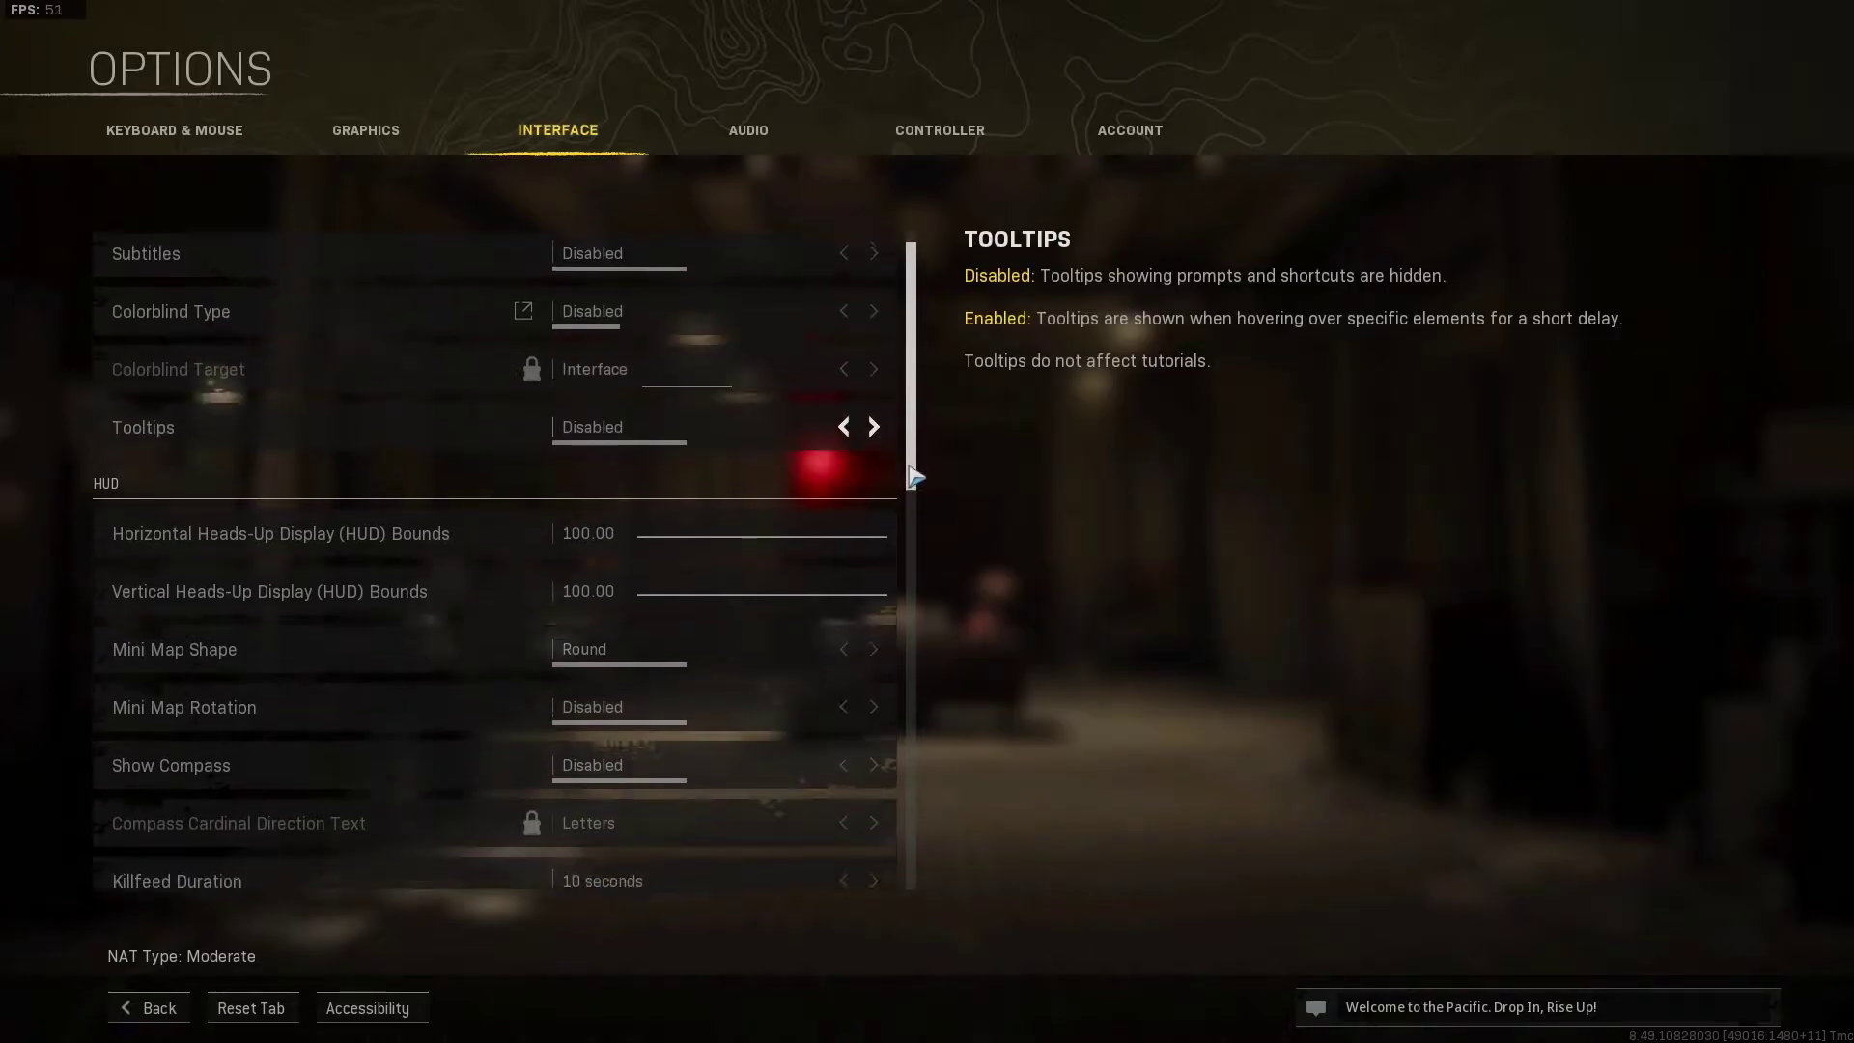
pyautogui.scroll(-4, 913, 476)
pyautogui.scroll(1, 915, 527)
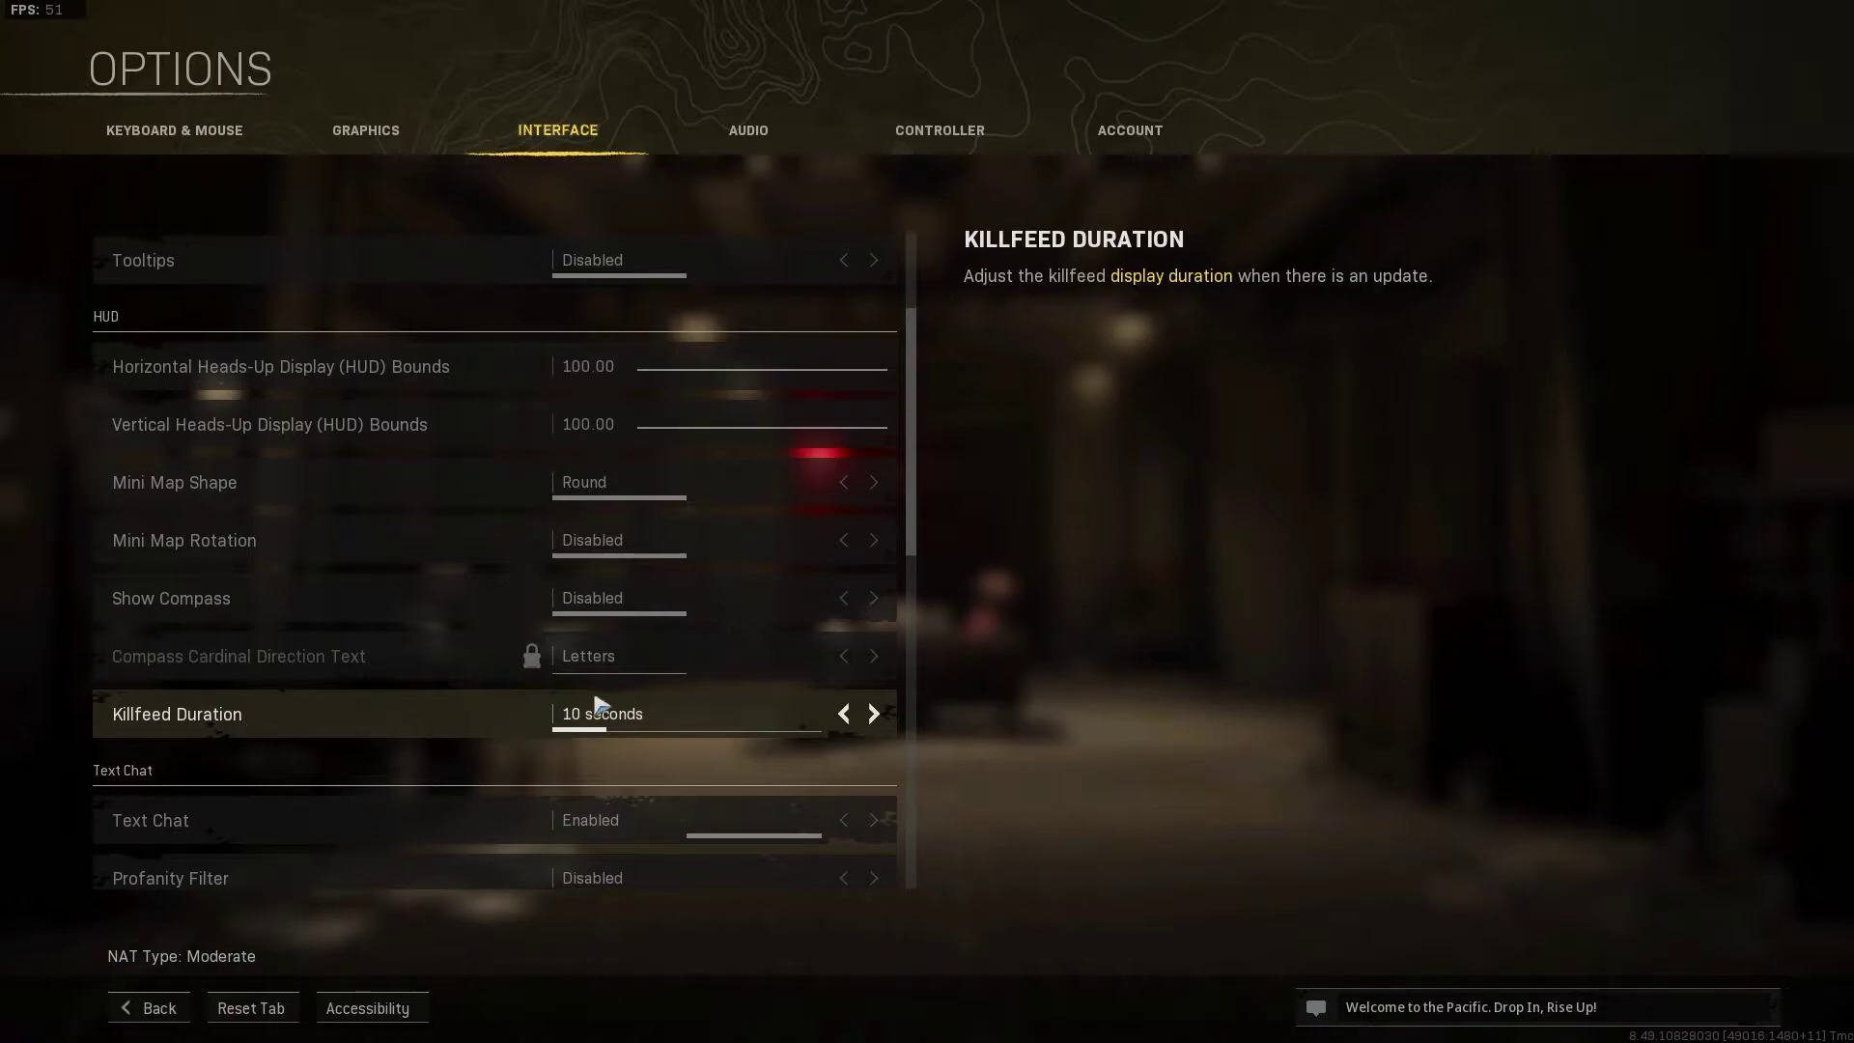
pyautogui.scroll(-15, 920, 447)
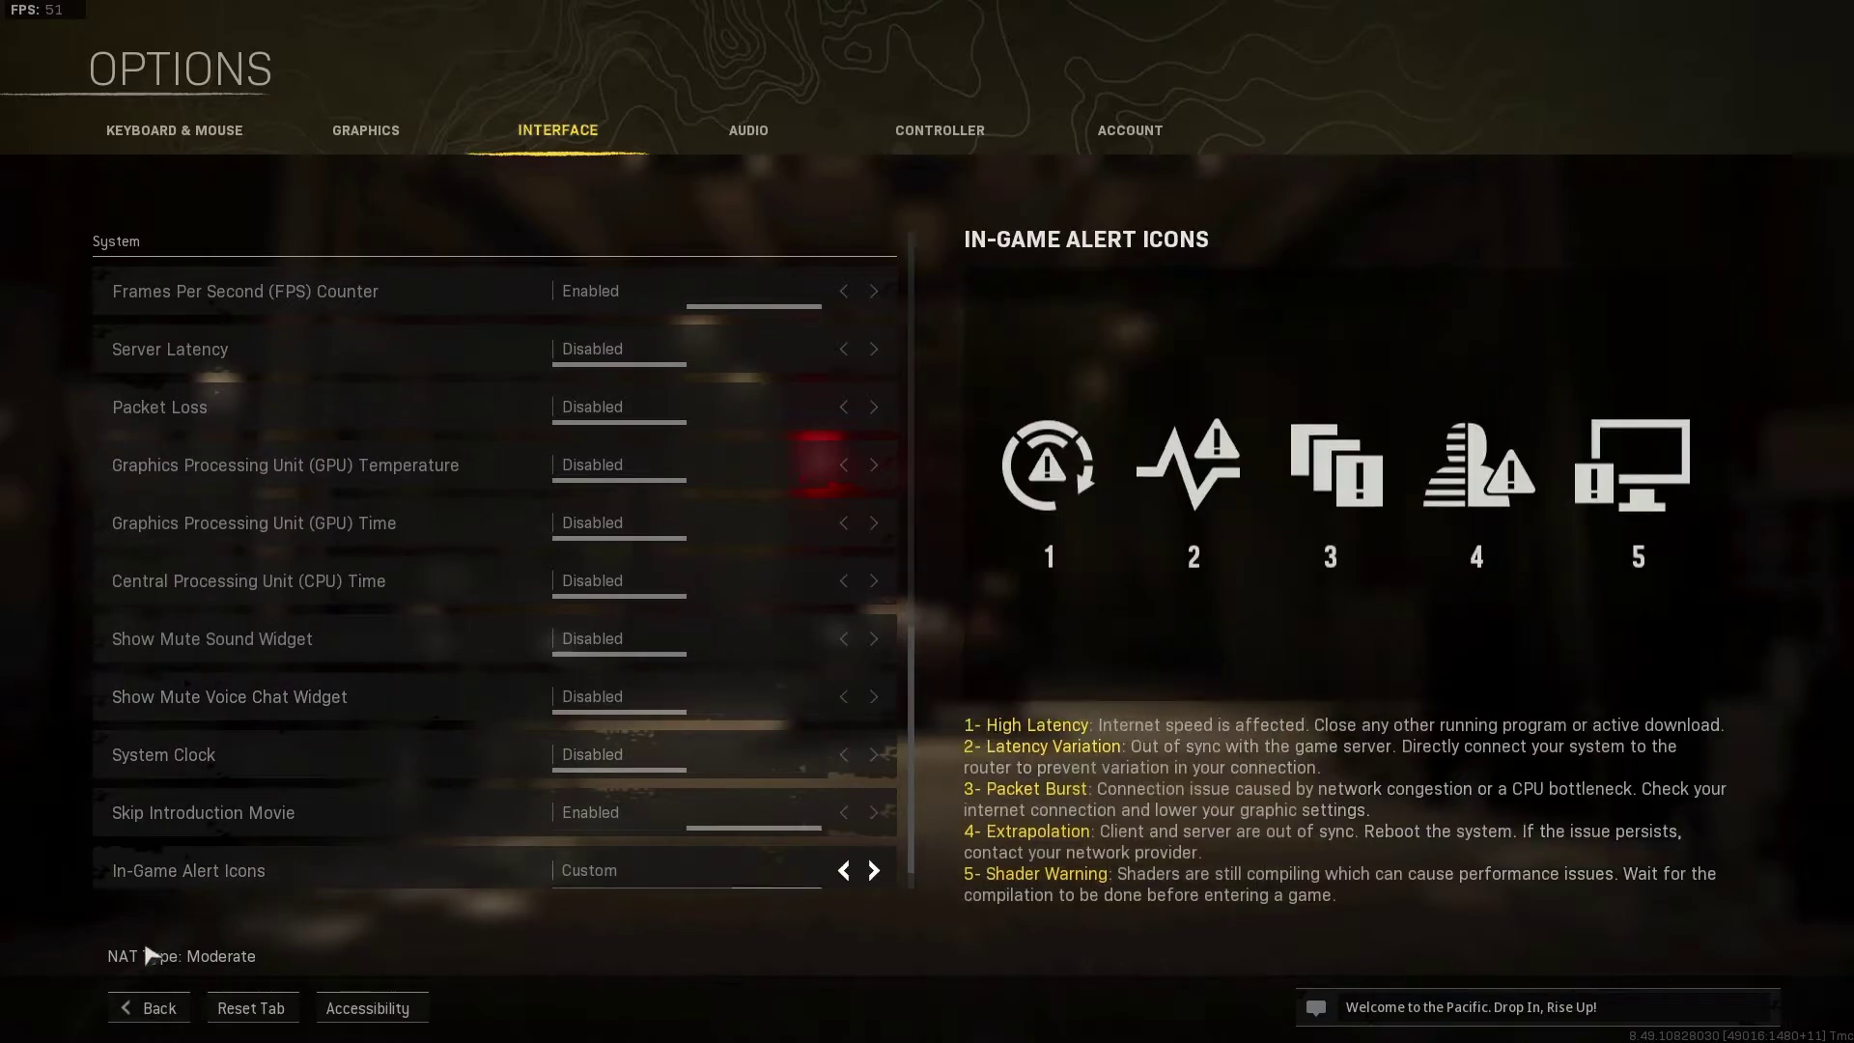
# - Back out of the options to the lobby and launcher, then choose Quit to Desktop
pyautogui.click(155, 1009)
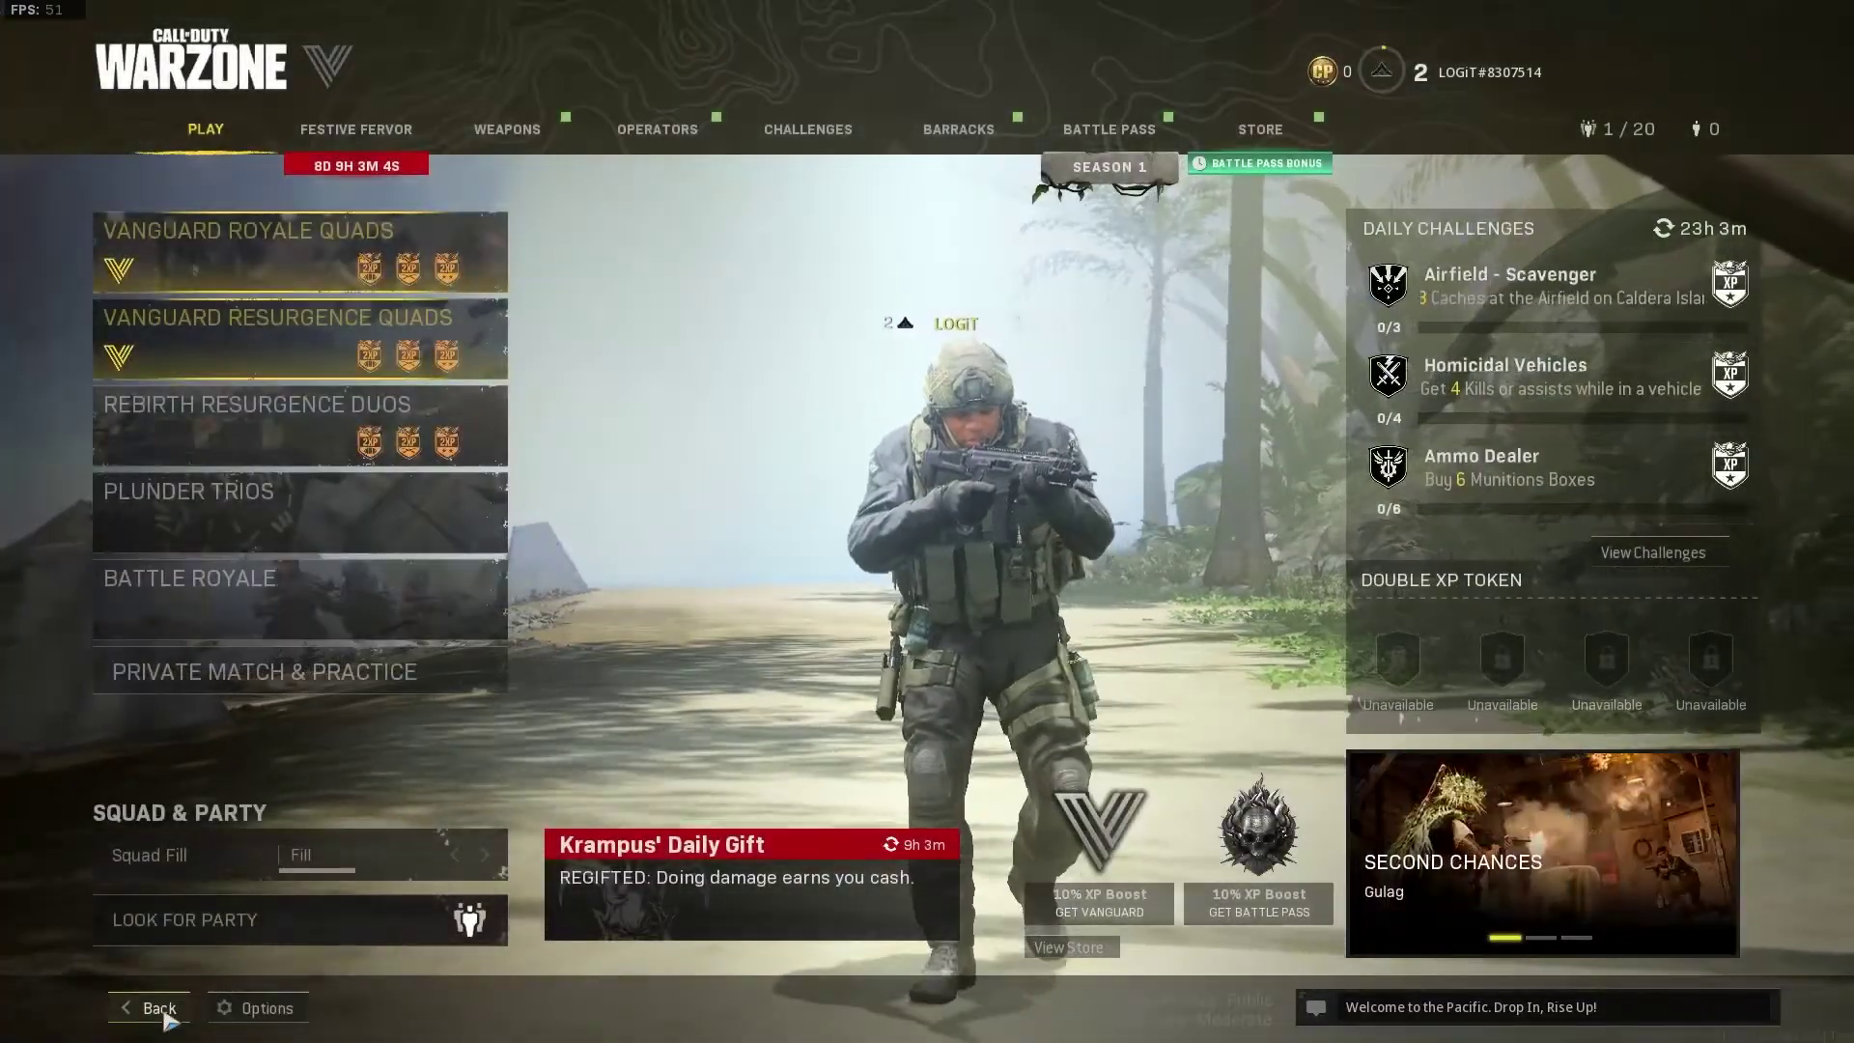
pyautogui.click(154, 1009)
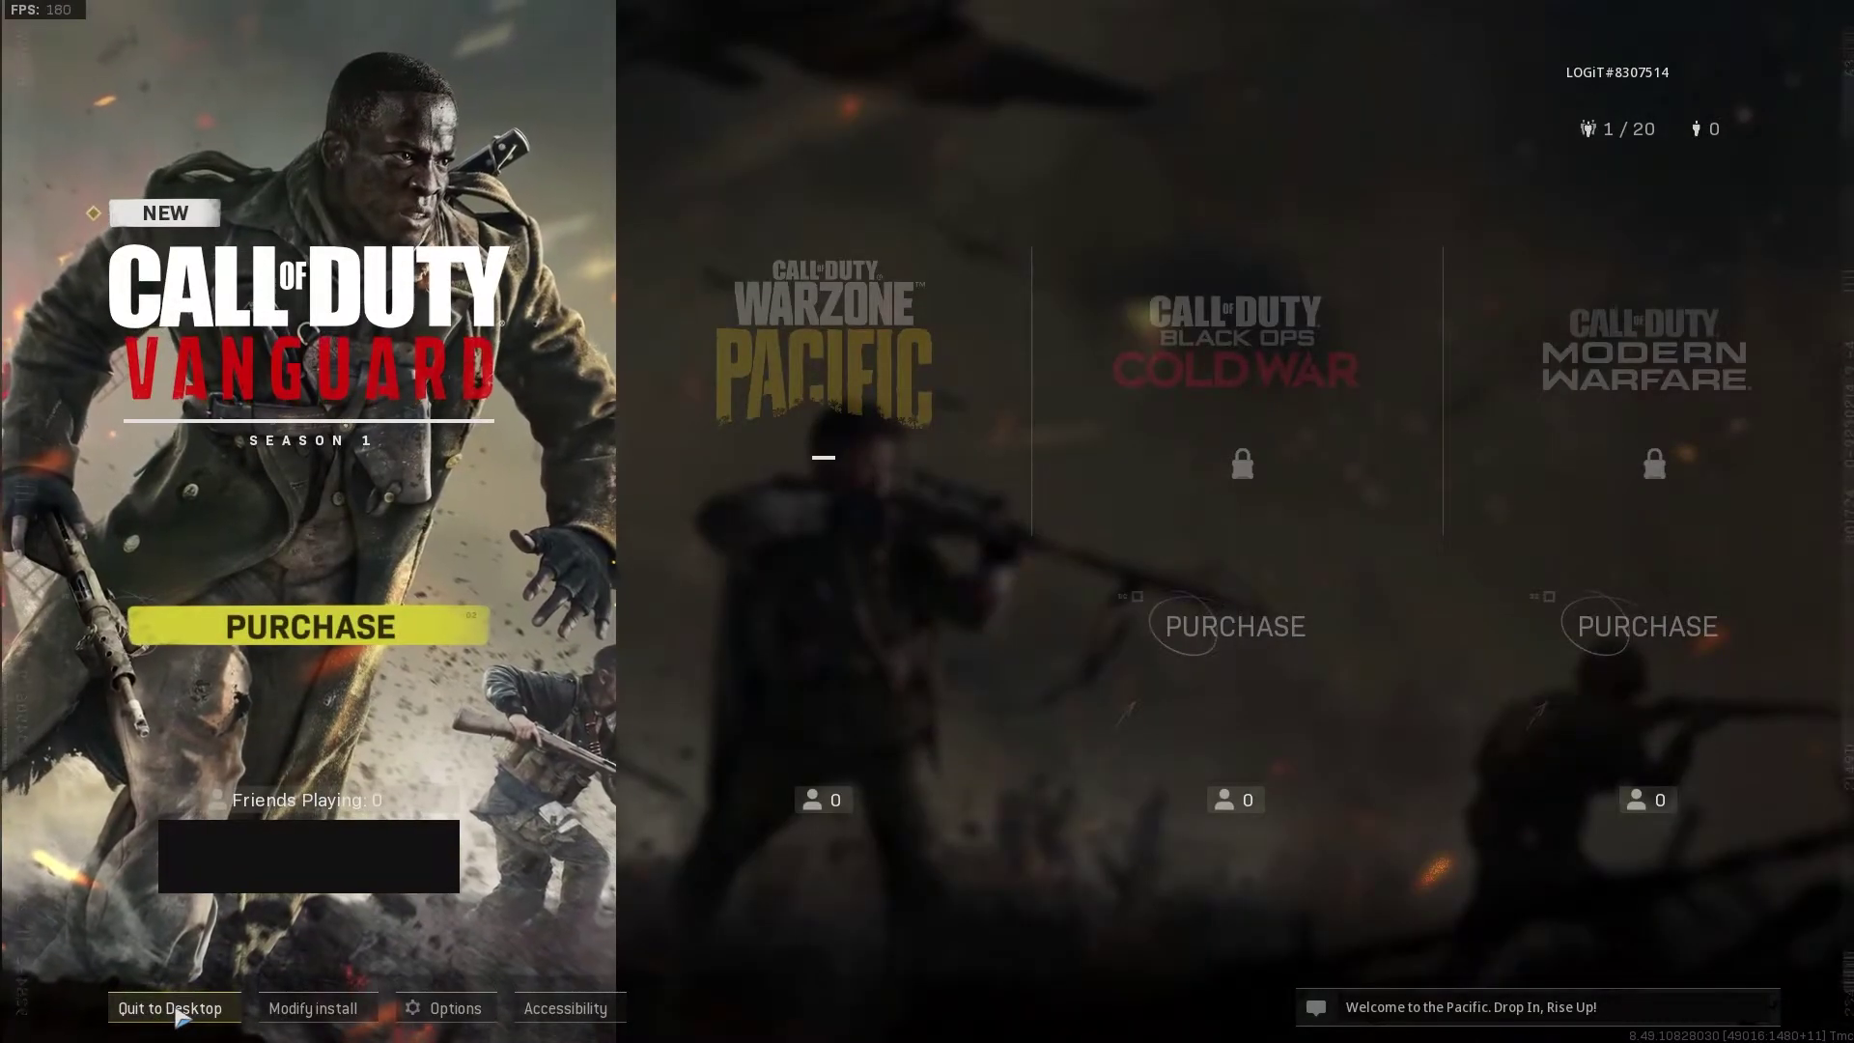
pyautogui.click(183, 1008)
# - Confirm quitting, then show Warzone's D:\Battle.net install folder in Explorer from Battle.net's Games page
pyautogui.click(933, 524)
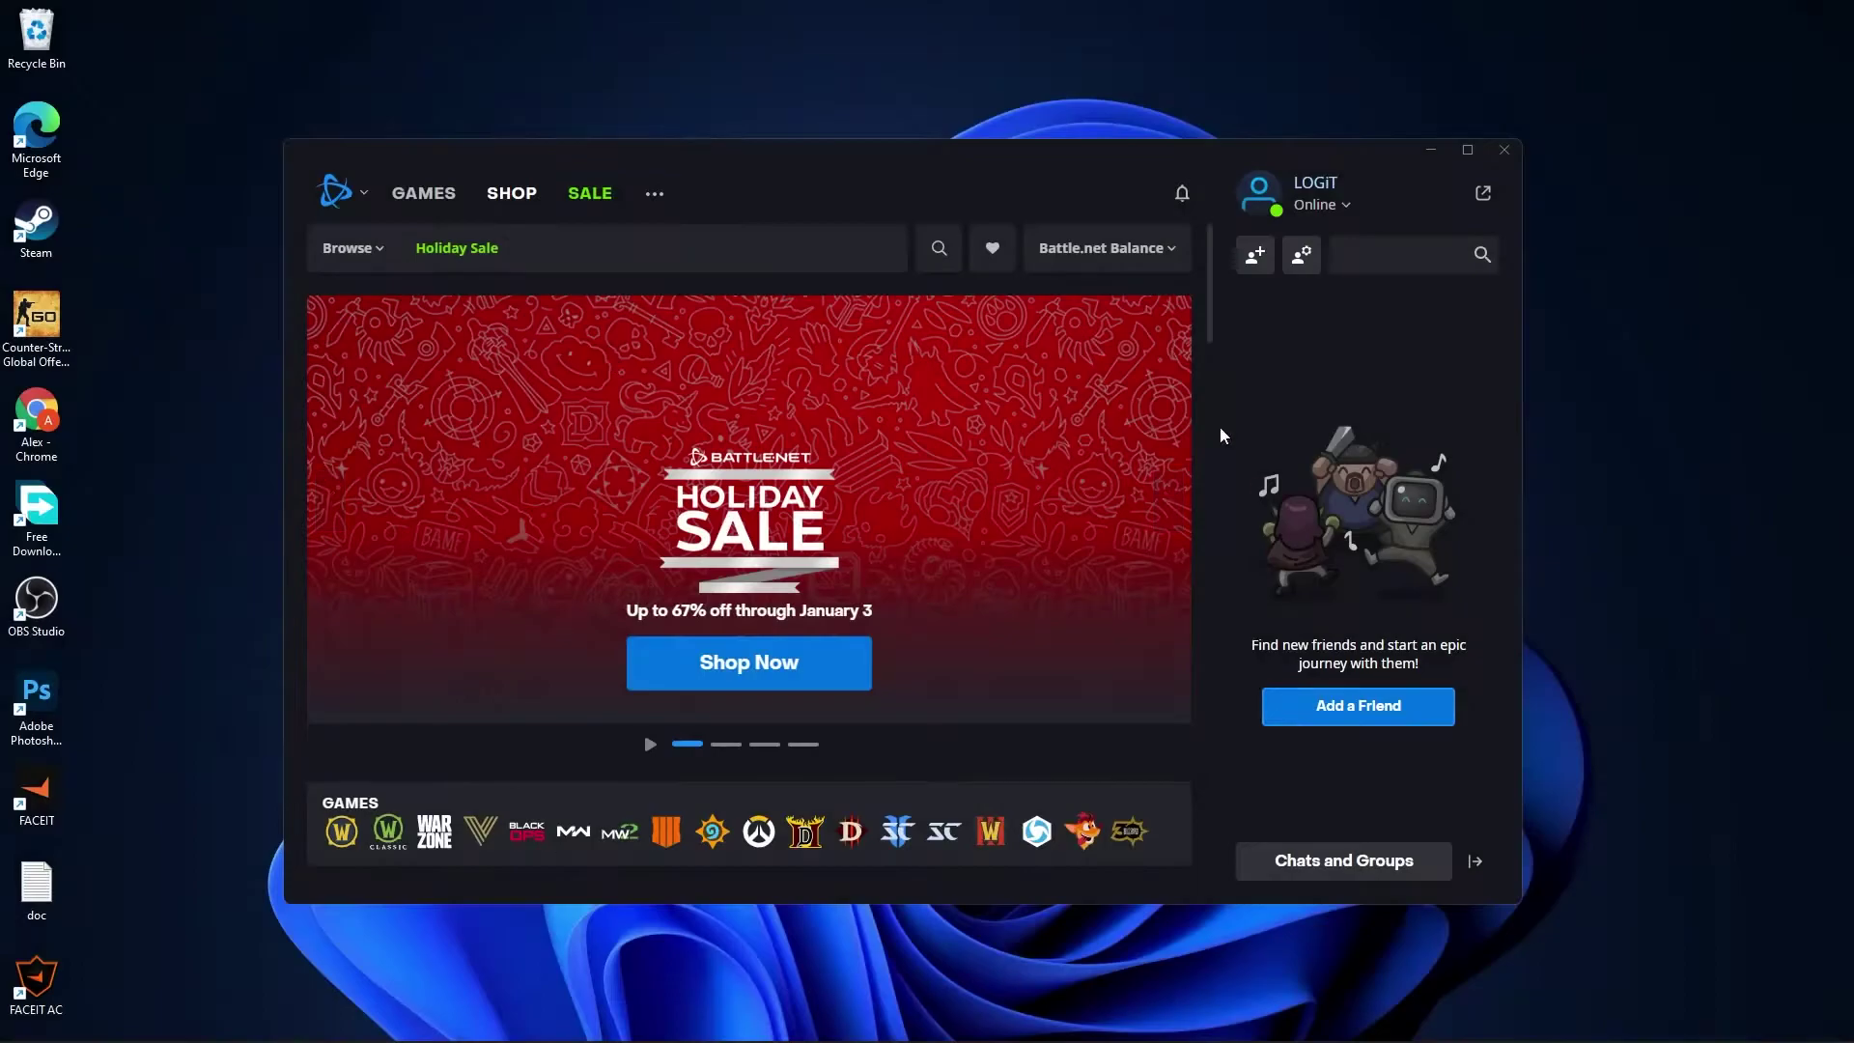
pyautogui.click(422, 192)
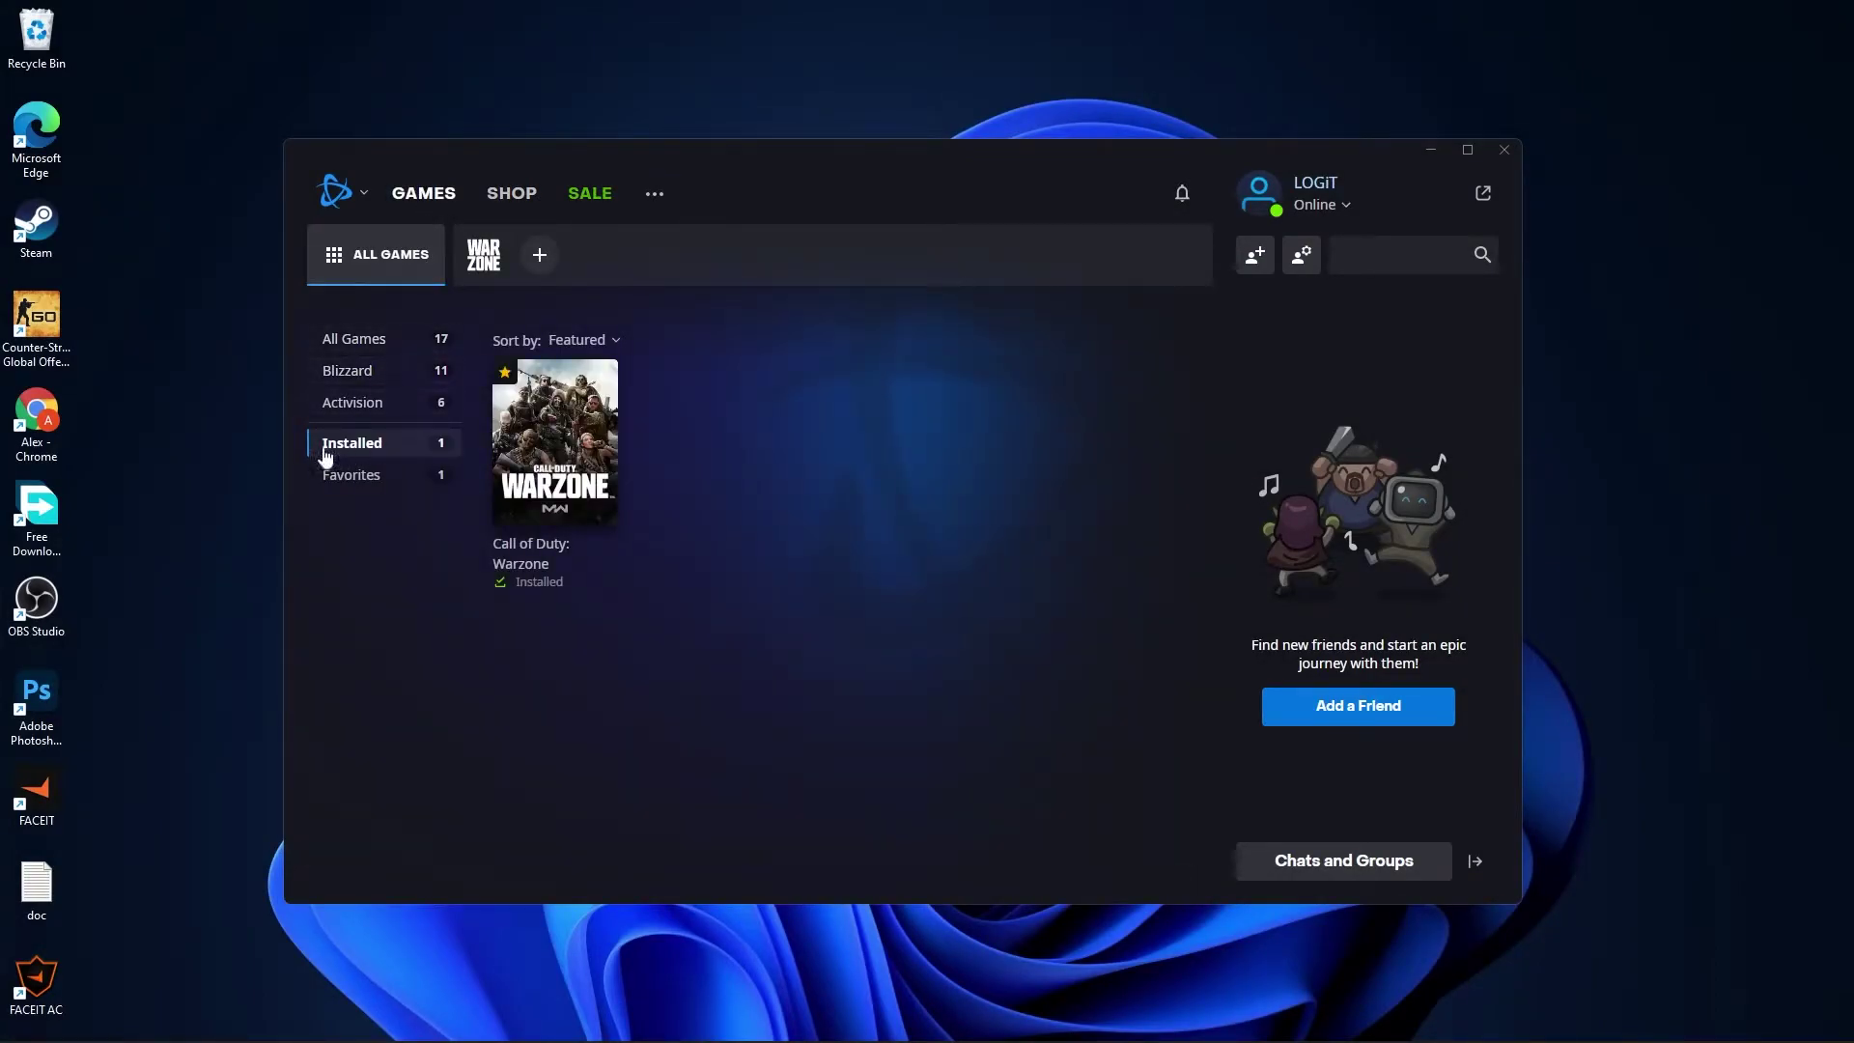
pyautogui.click(560, 443)
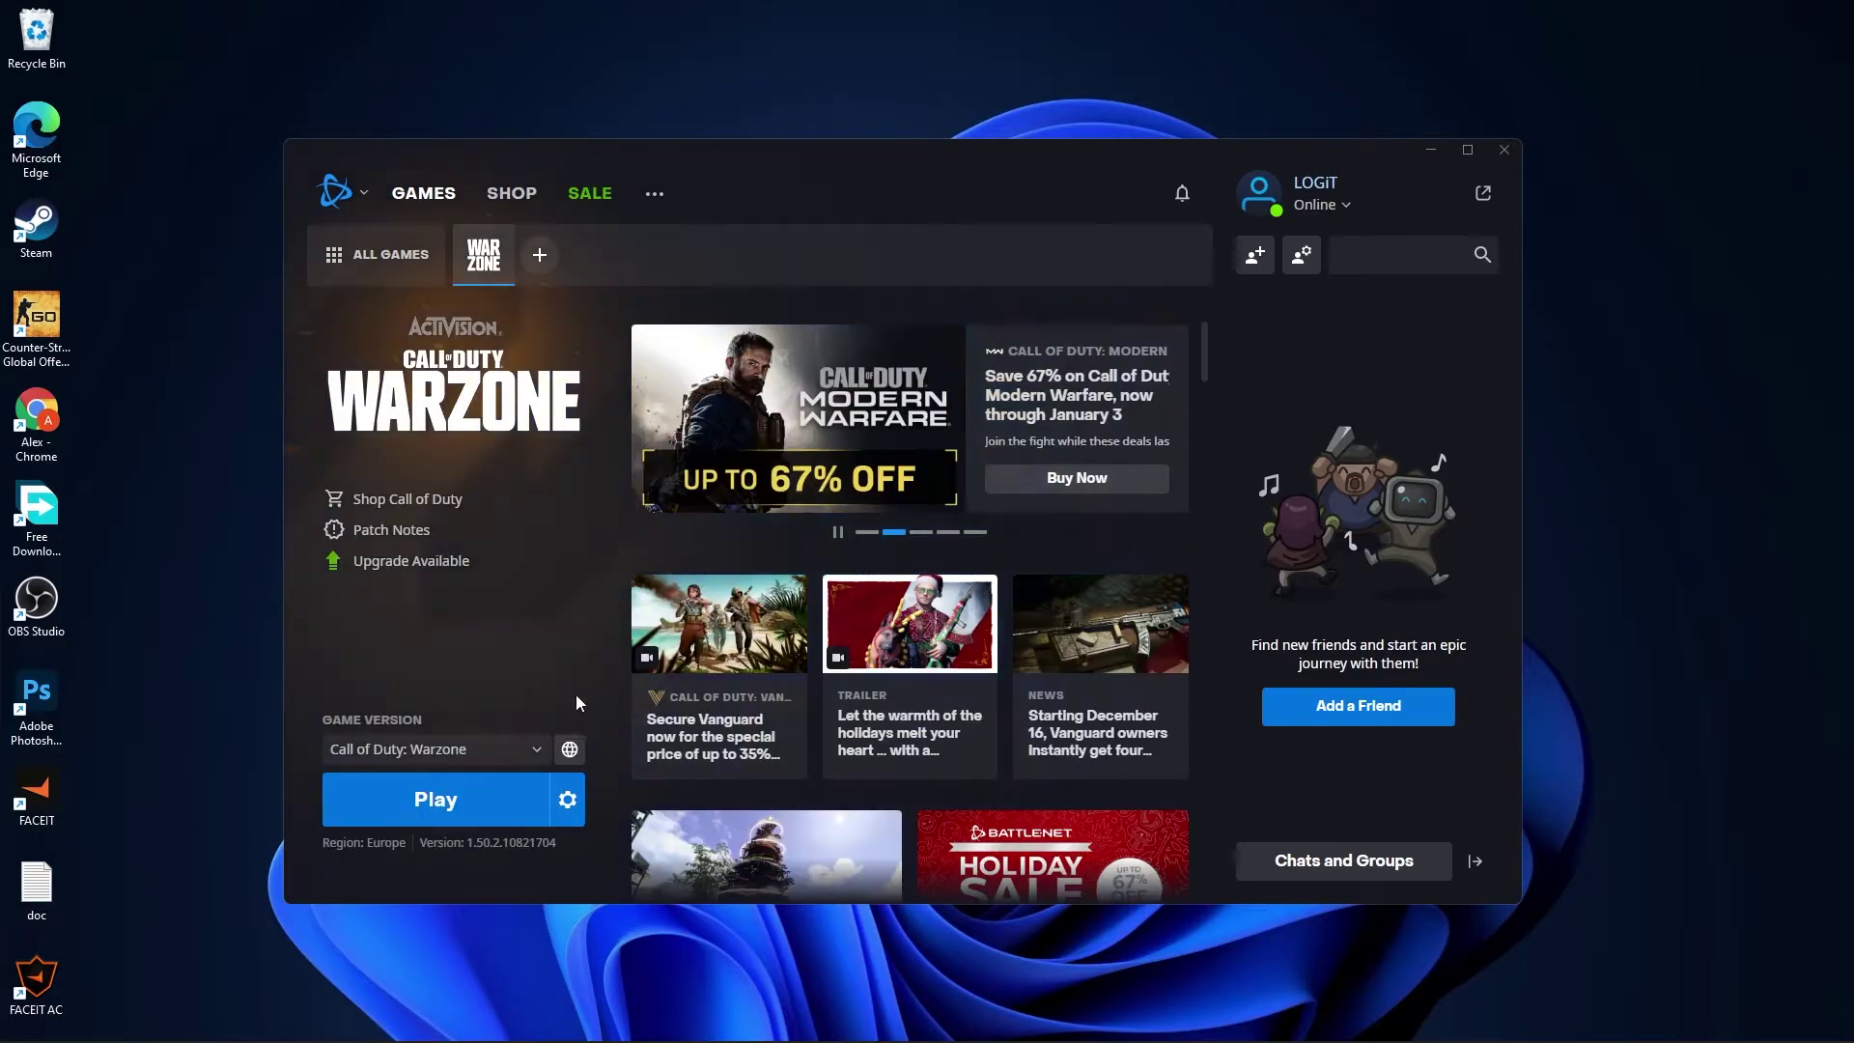
pyautogui.click(566, 794)
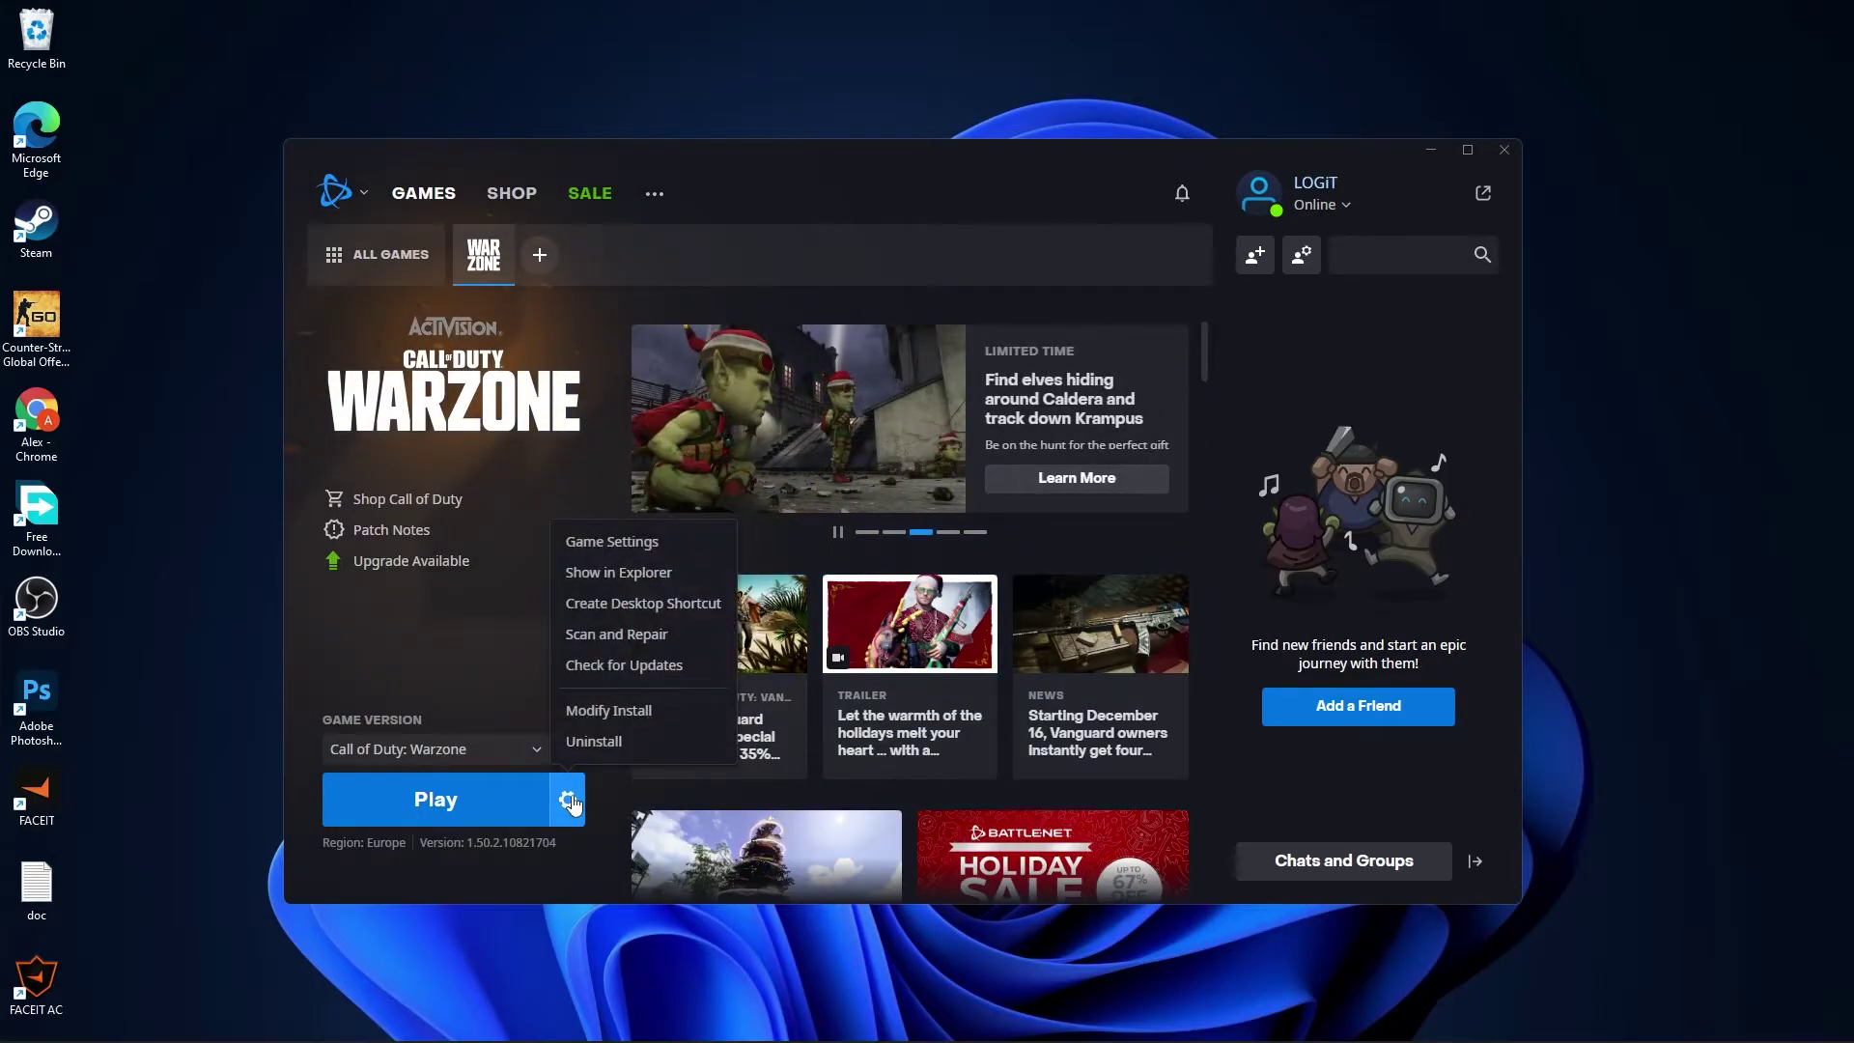
pyautogui.click(623, 577)
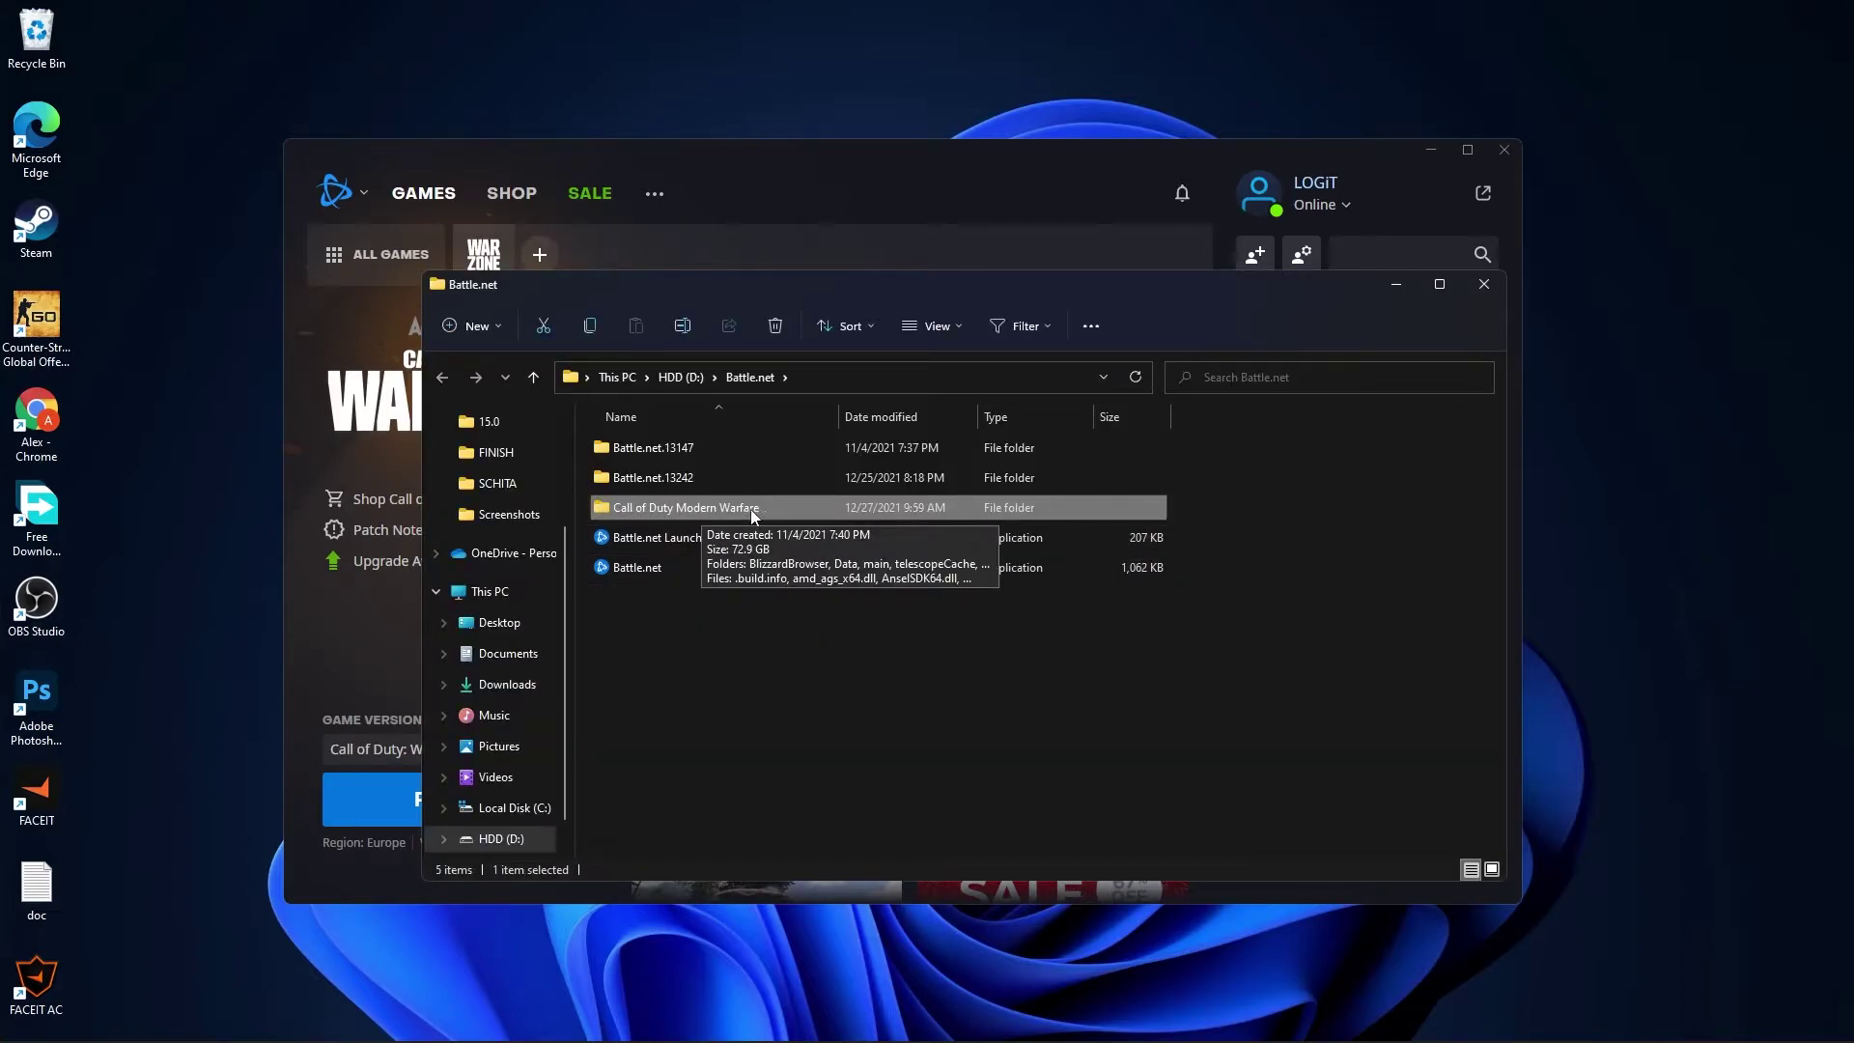
# - Open the Properties of the ModernWarfare executable in the Call of Duty Modern Warfare folder
pyautogui.doubleClick(619, 509)
pyautogui.scroll(-10, 763, 599)
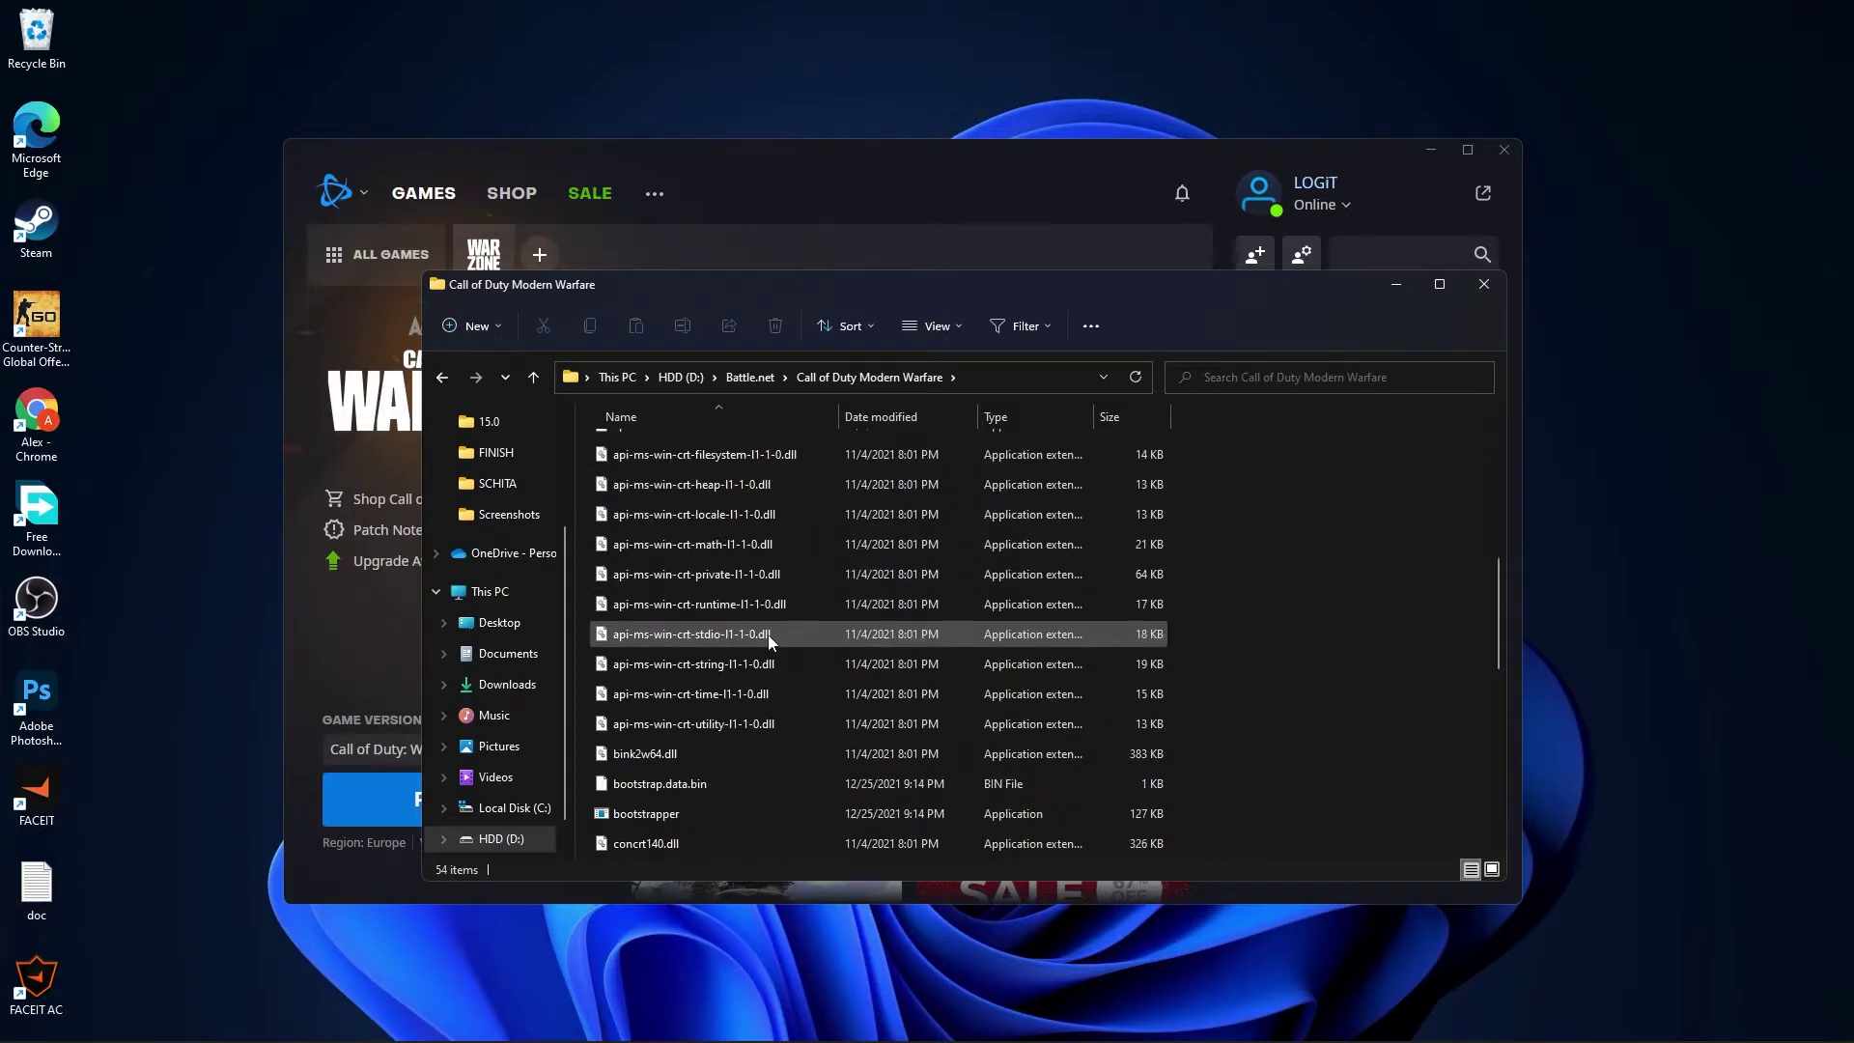
pyautogui.scroll(-1, 771, 641)
pyautogui.click(633, 606)
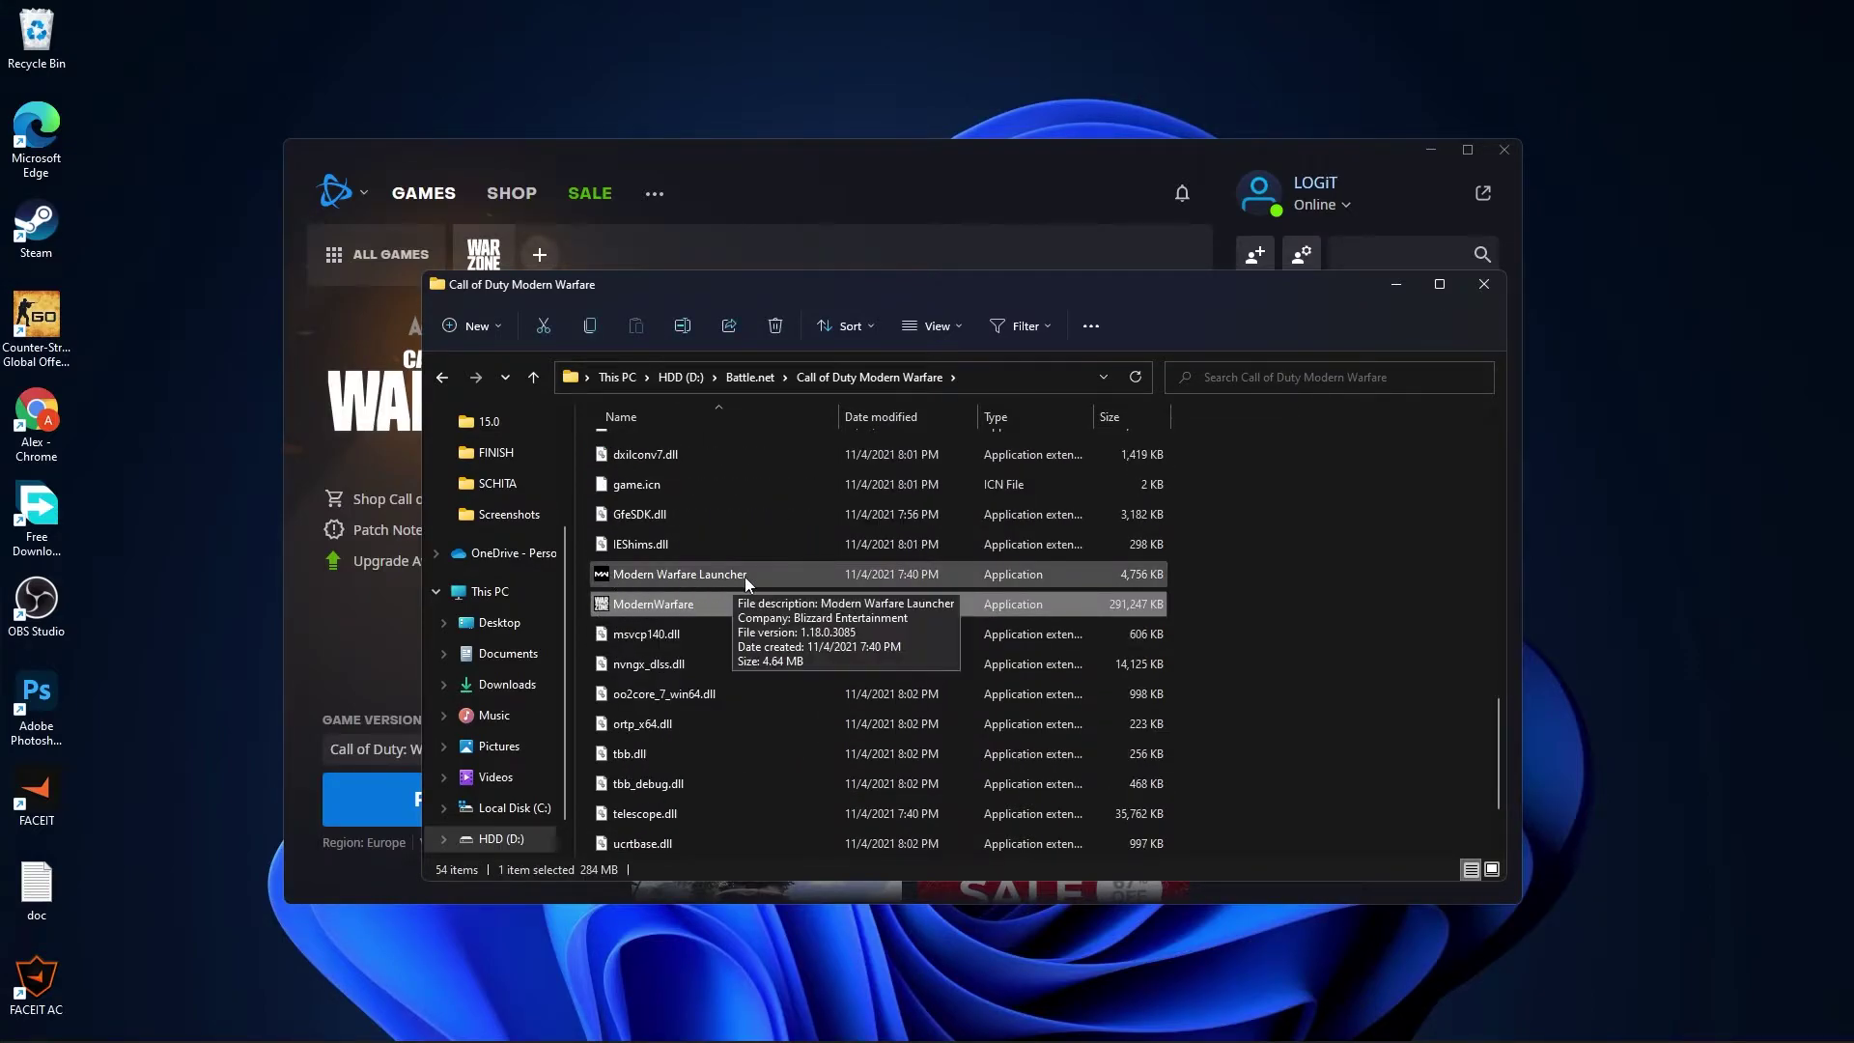
pyautogui.rightClick(671, 607)
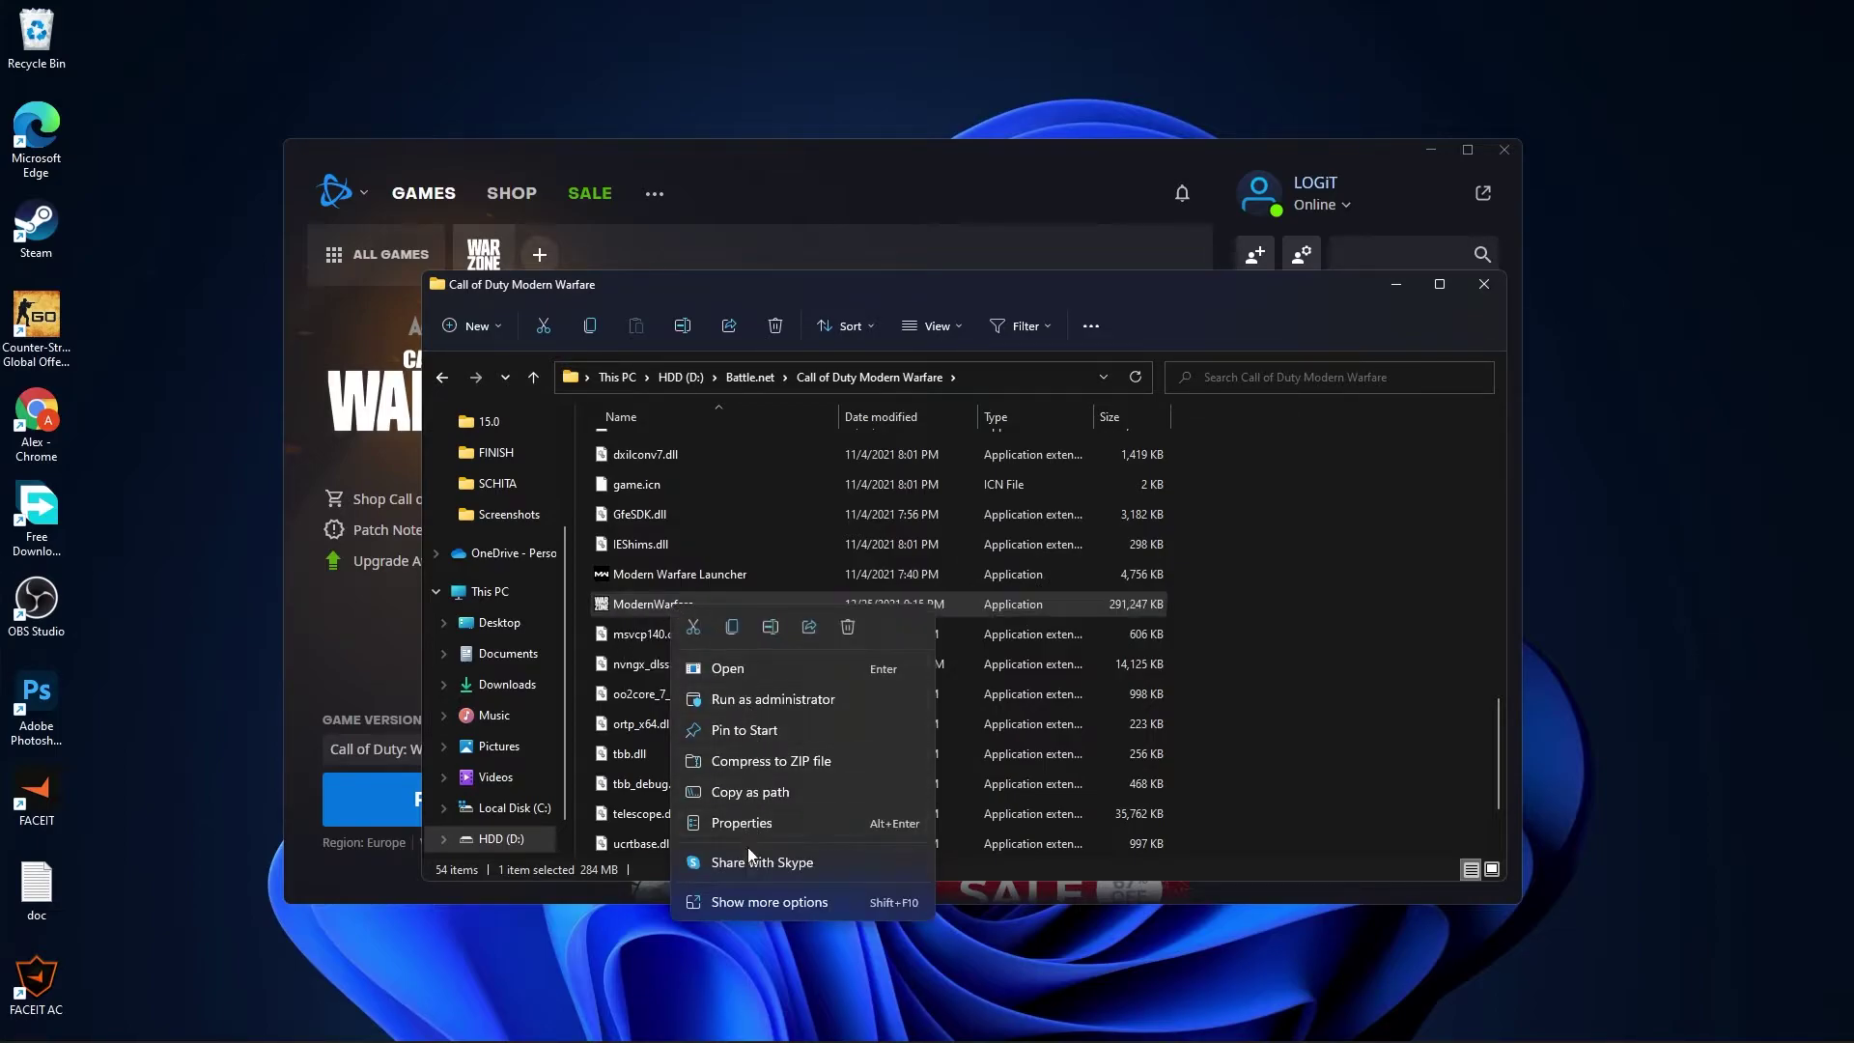
pyautogui.click(770, 903)
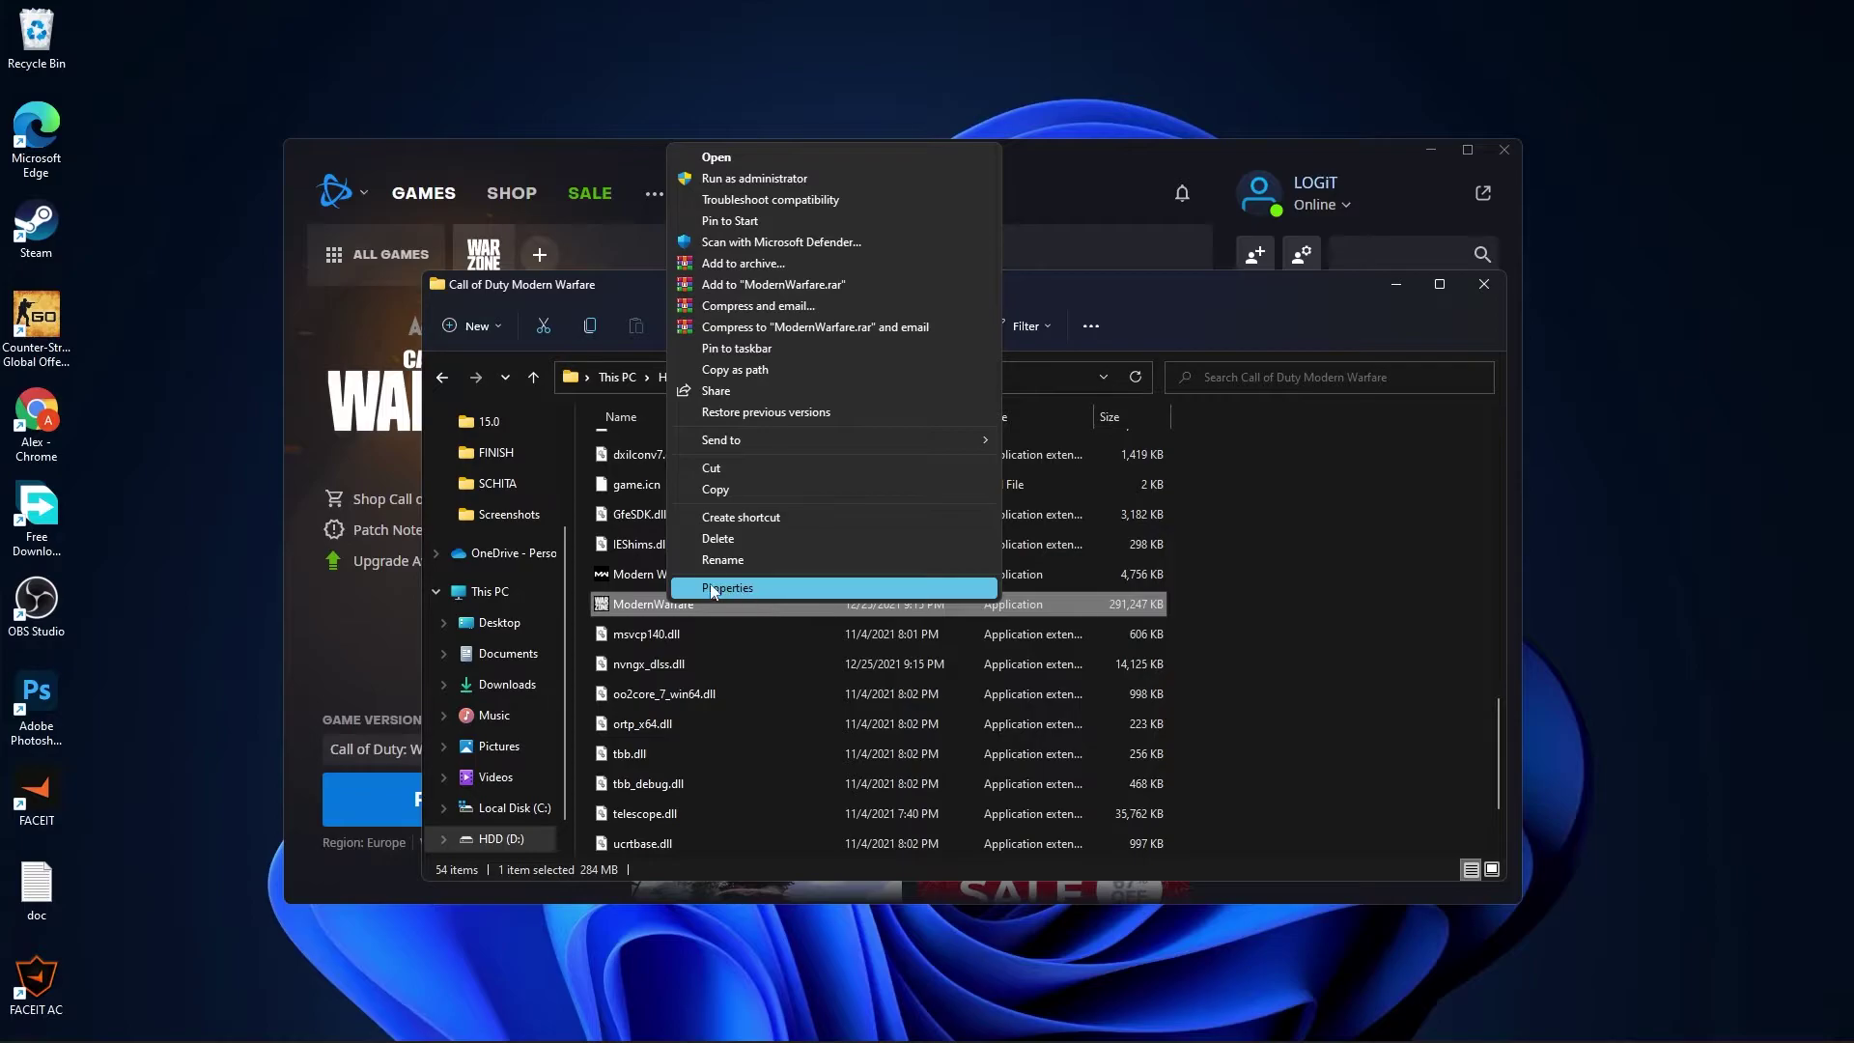
pyautogui.click(737, 588)
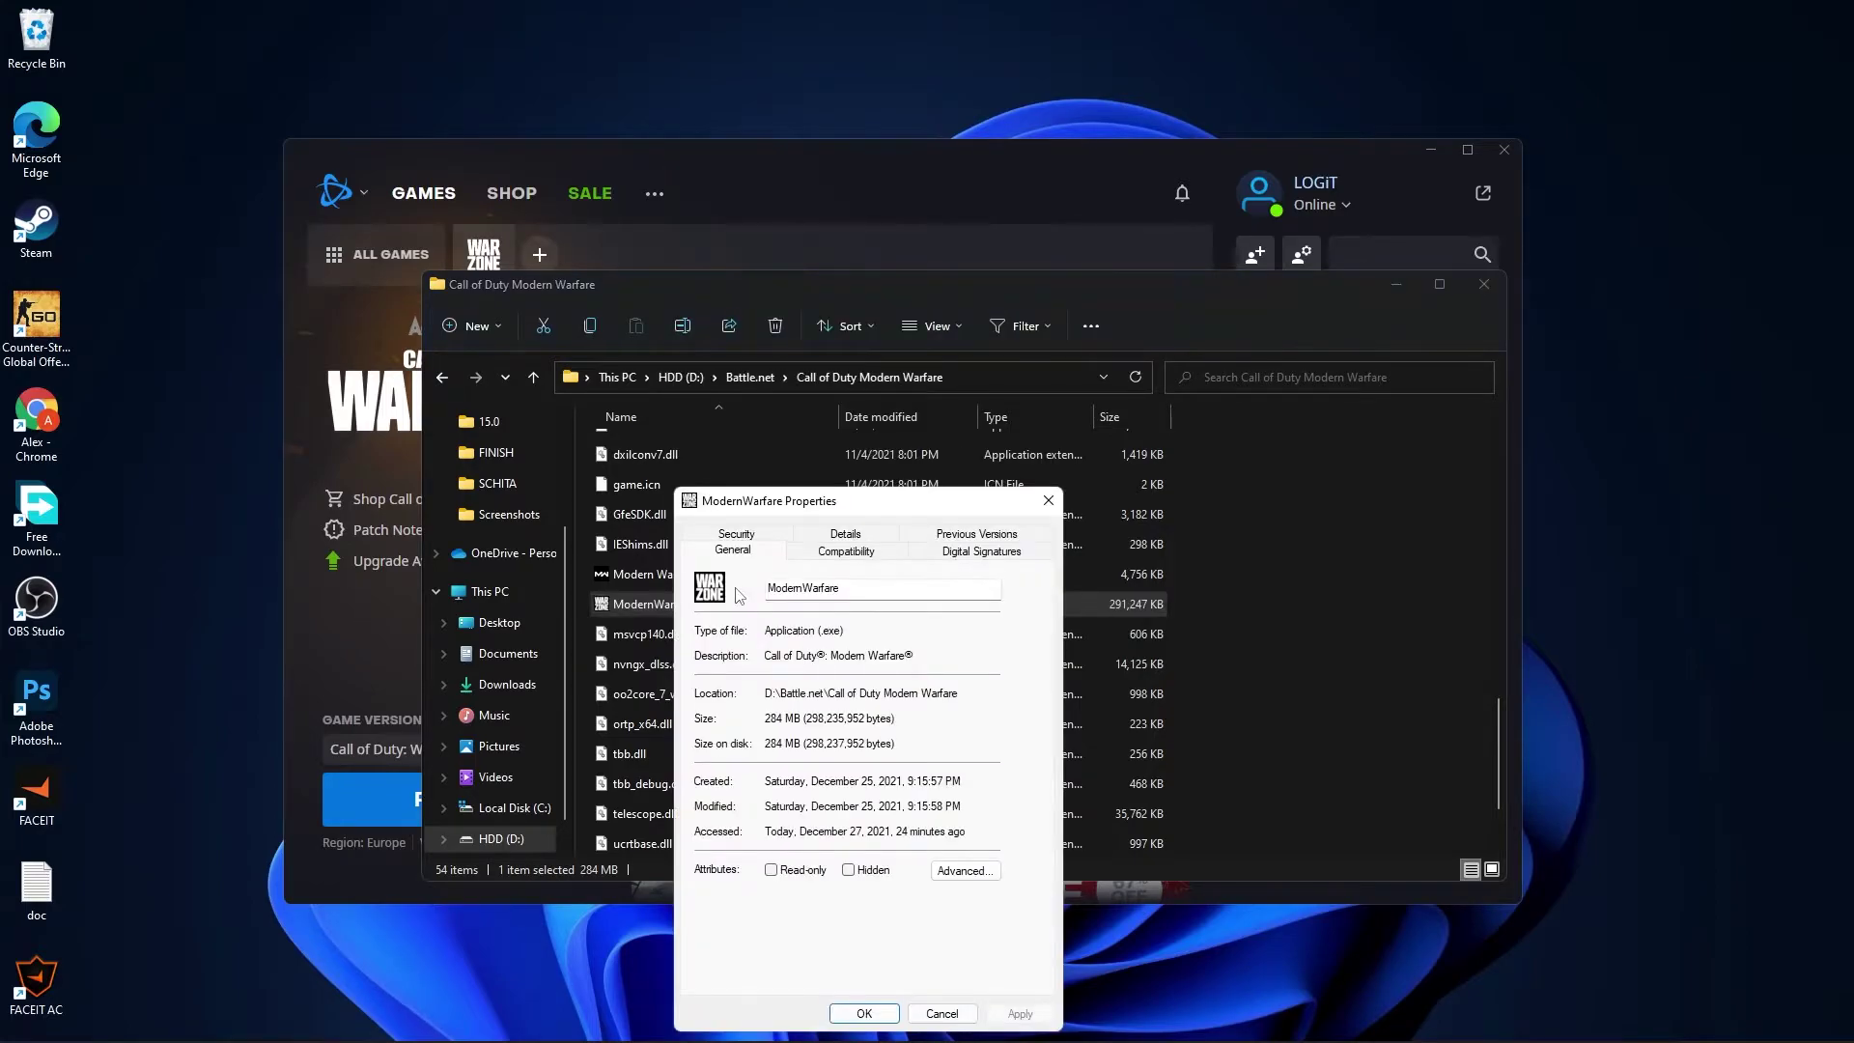
# - On Compatibility, disable fullscreen optimizations and override high DPI scaling, then apply and close
pyautogui.click(855, 549)
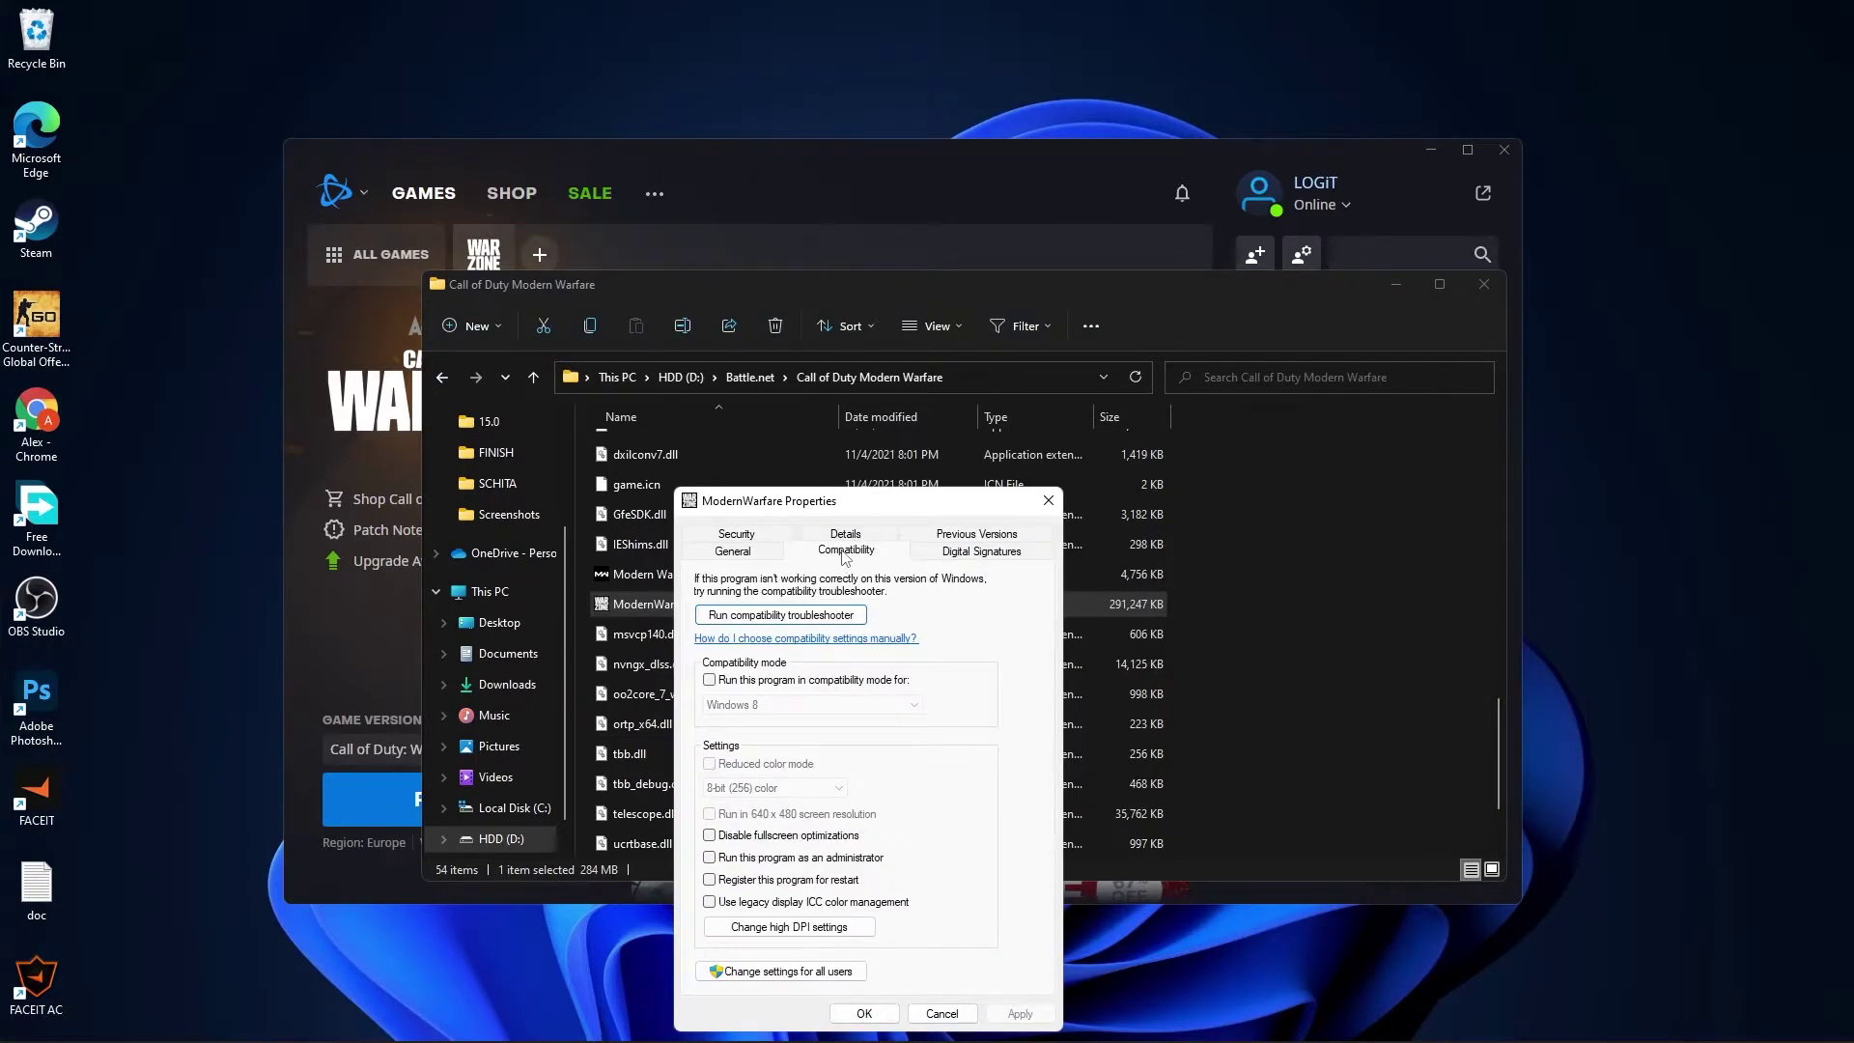
pyautogui.click(710, 836)
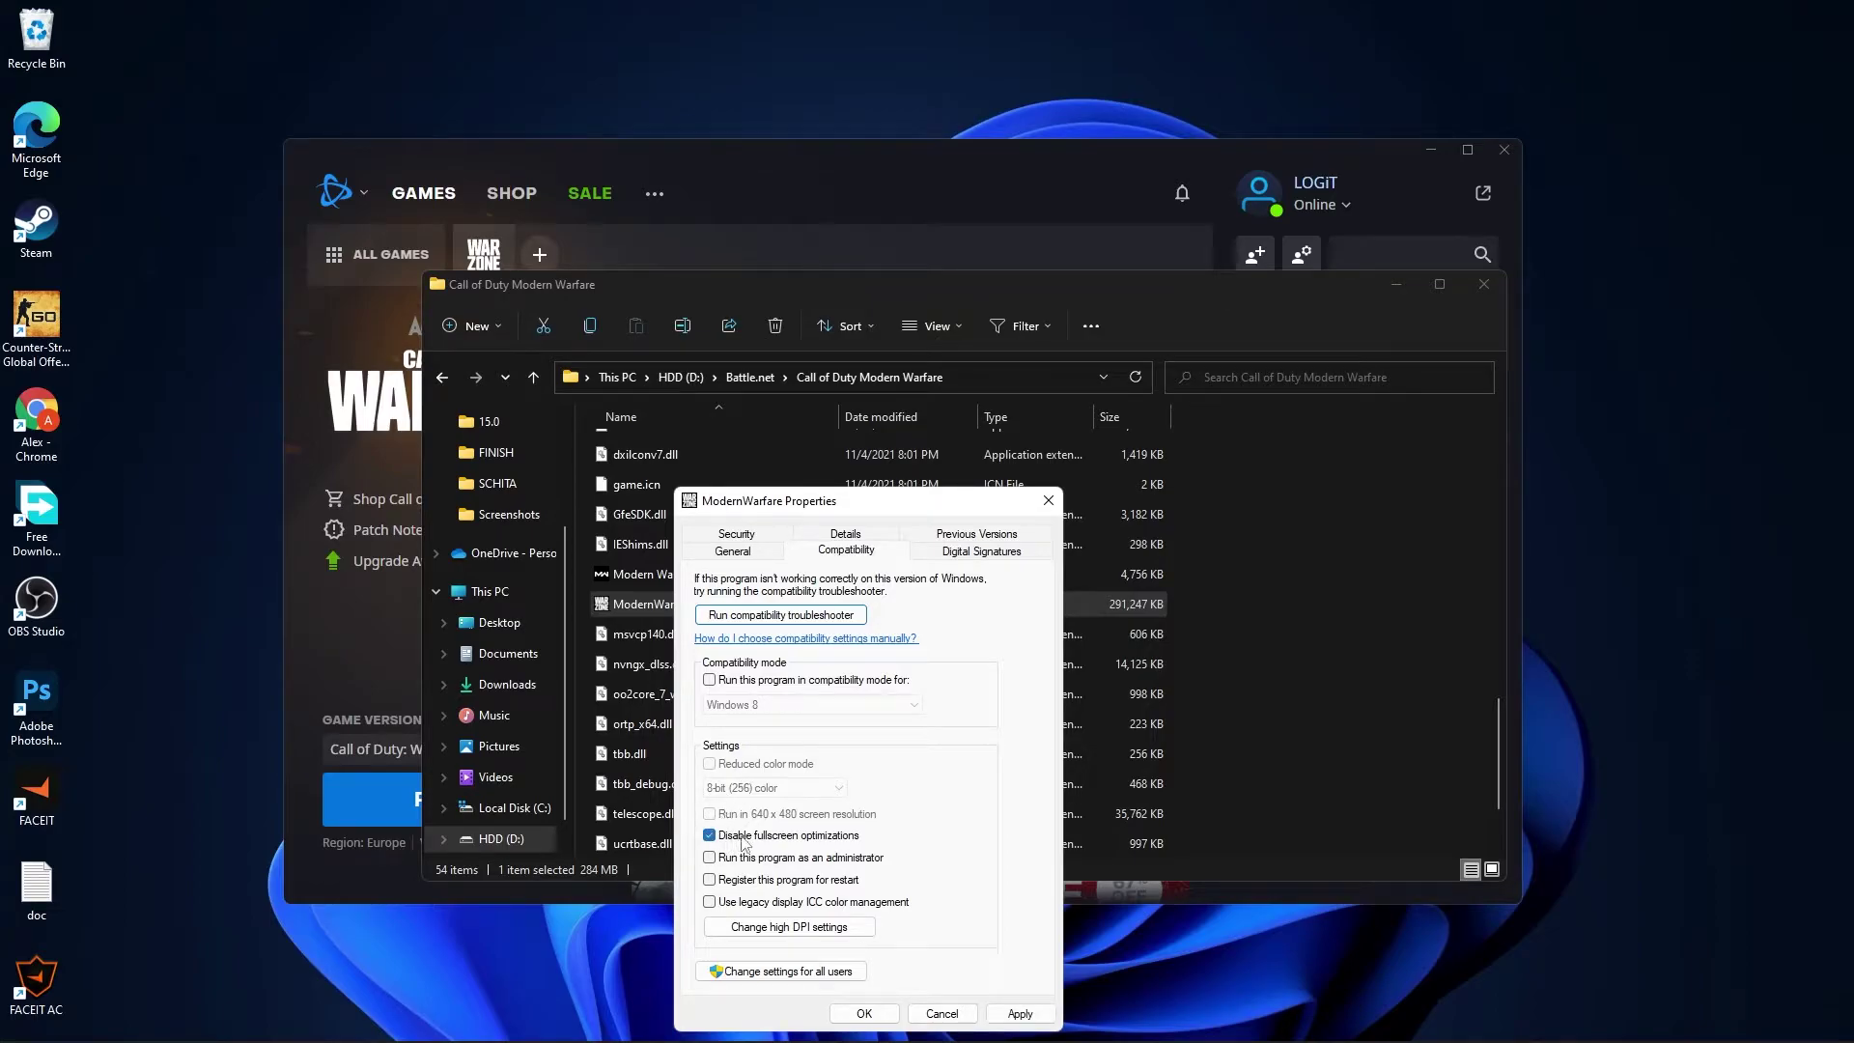
pyautogui.click(783, 929)
pyautogui.click(767, 874)
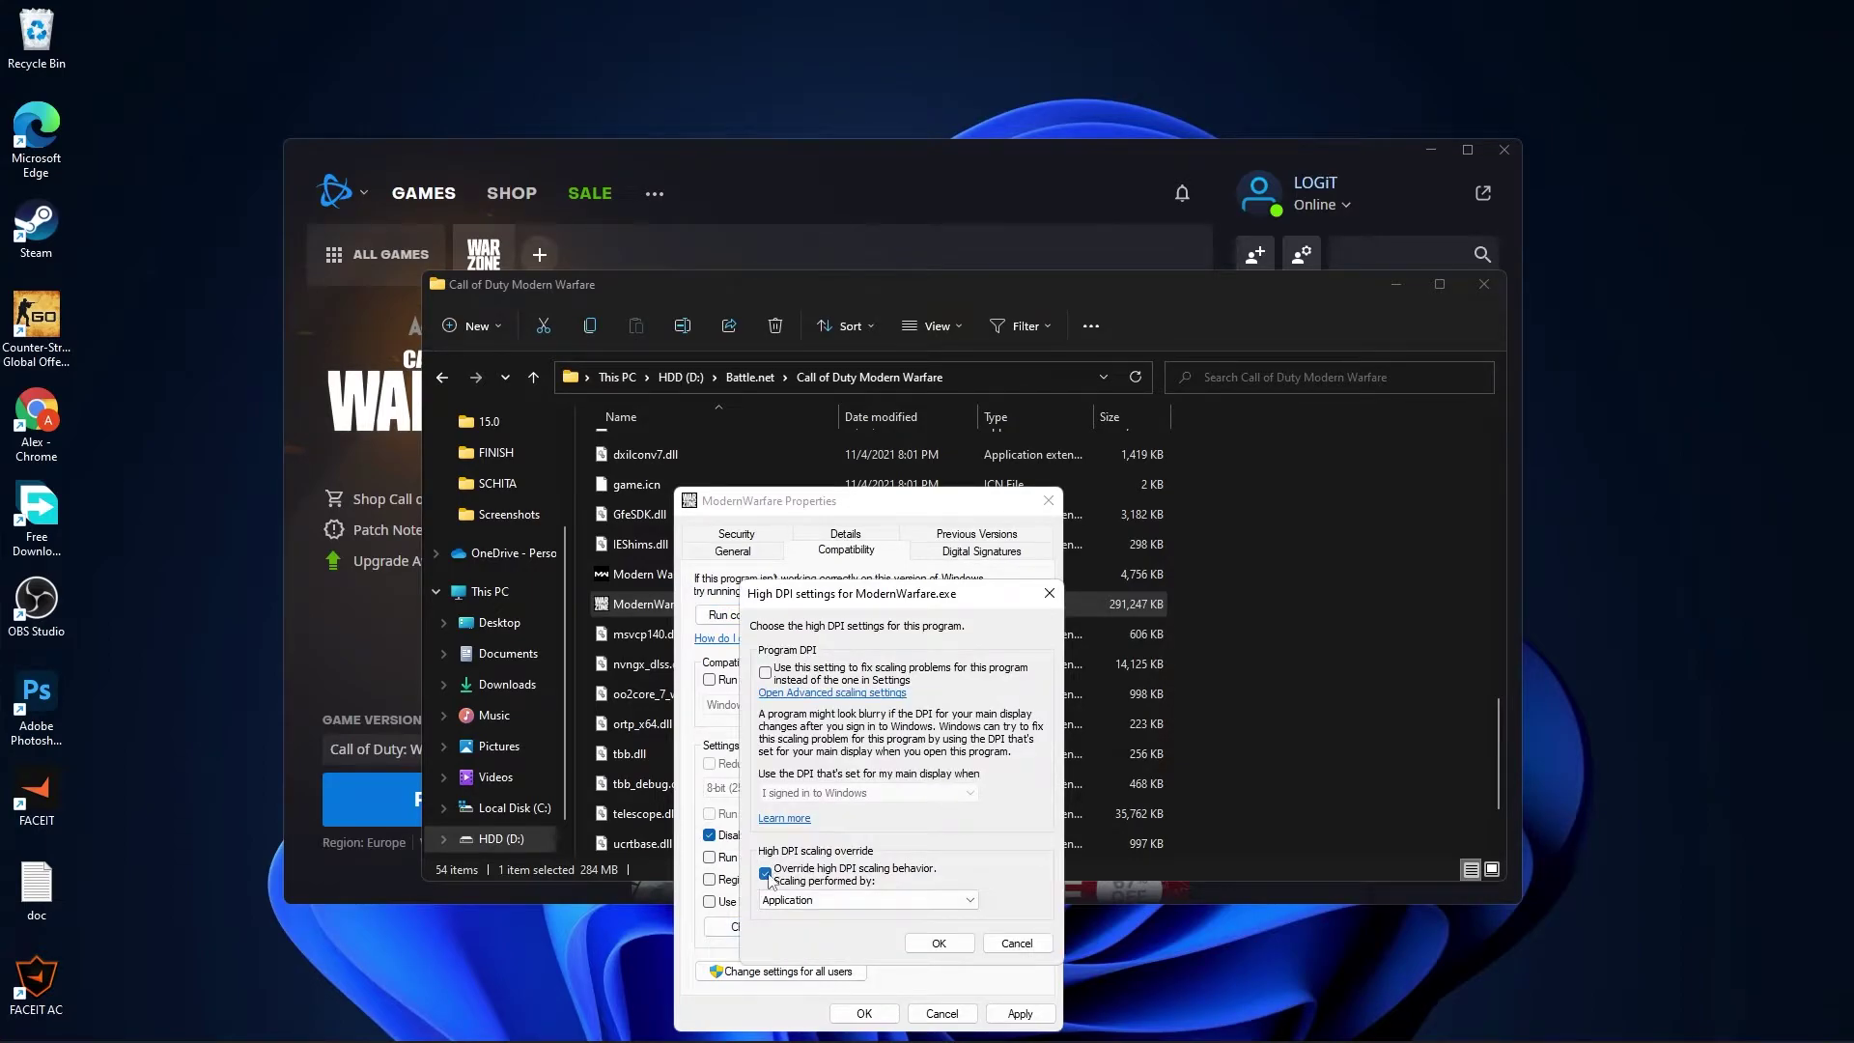
pyautogui.click(935, 944)
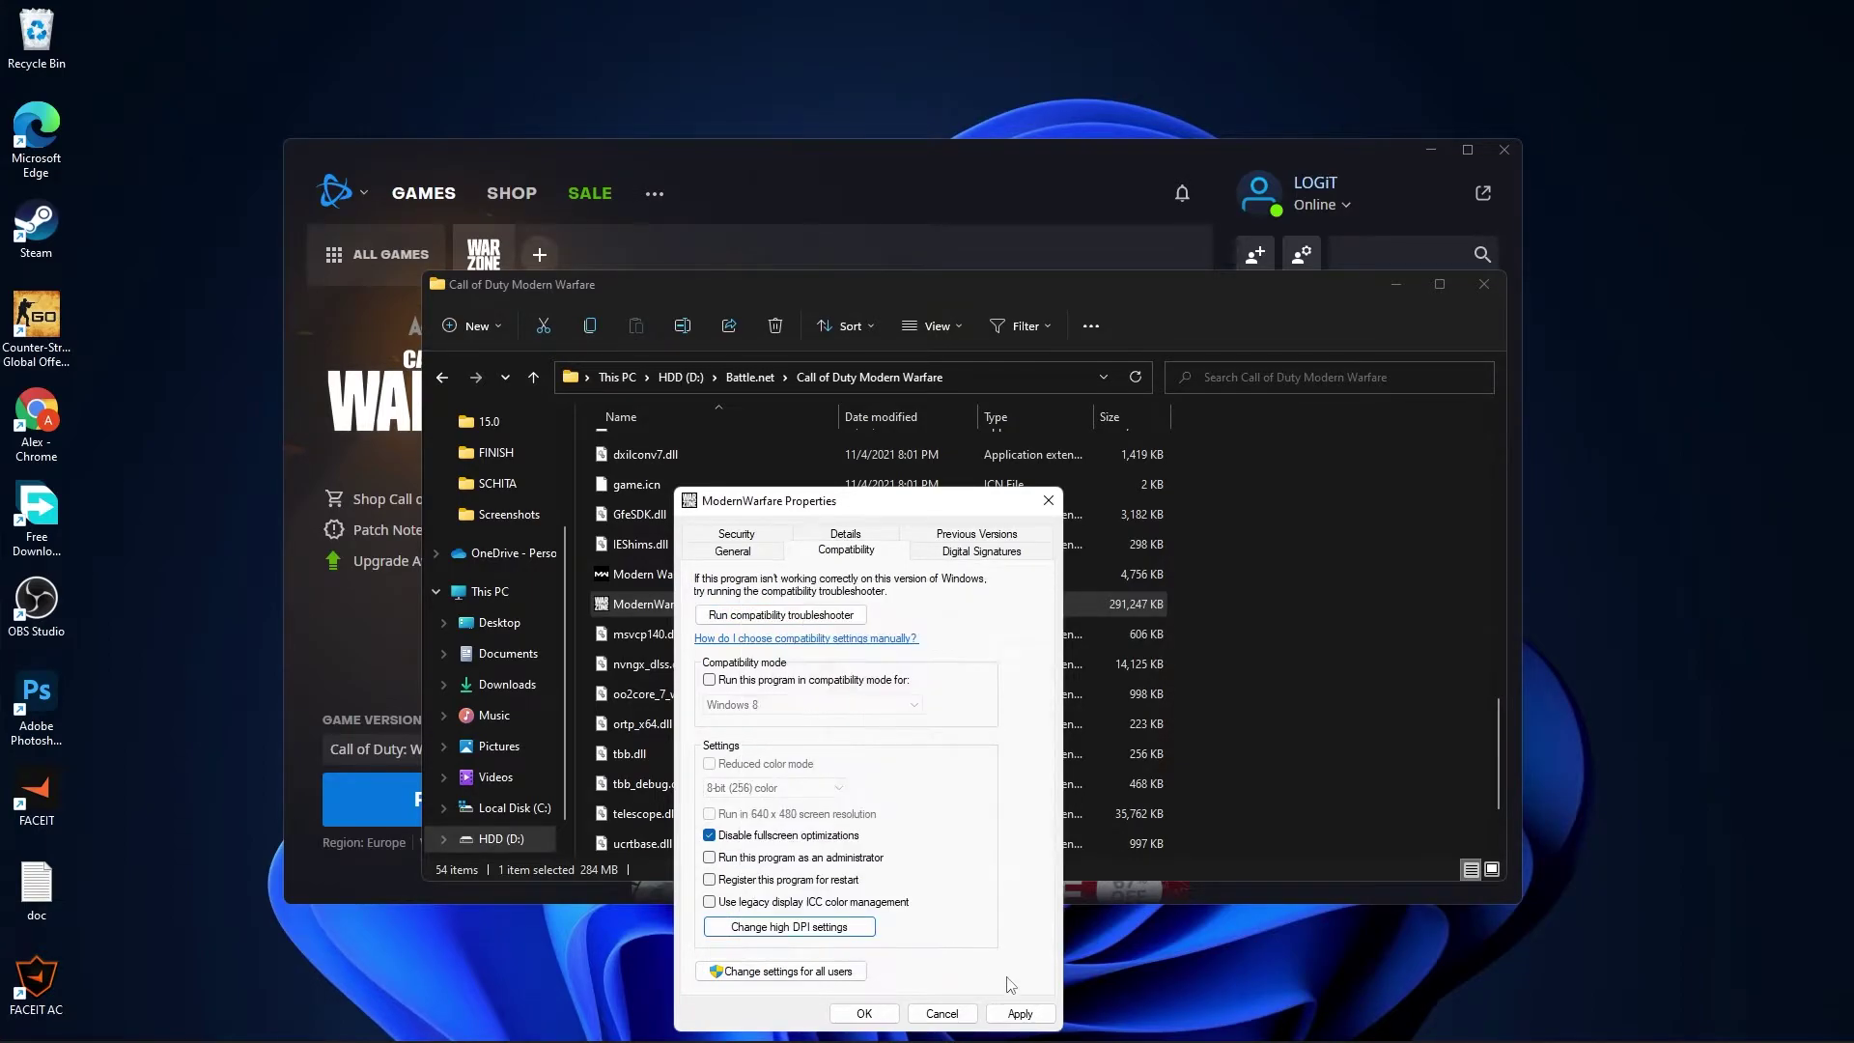
pyautogui.click(1019, 1013)
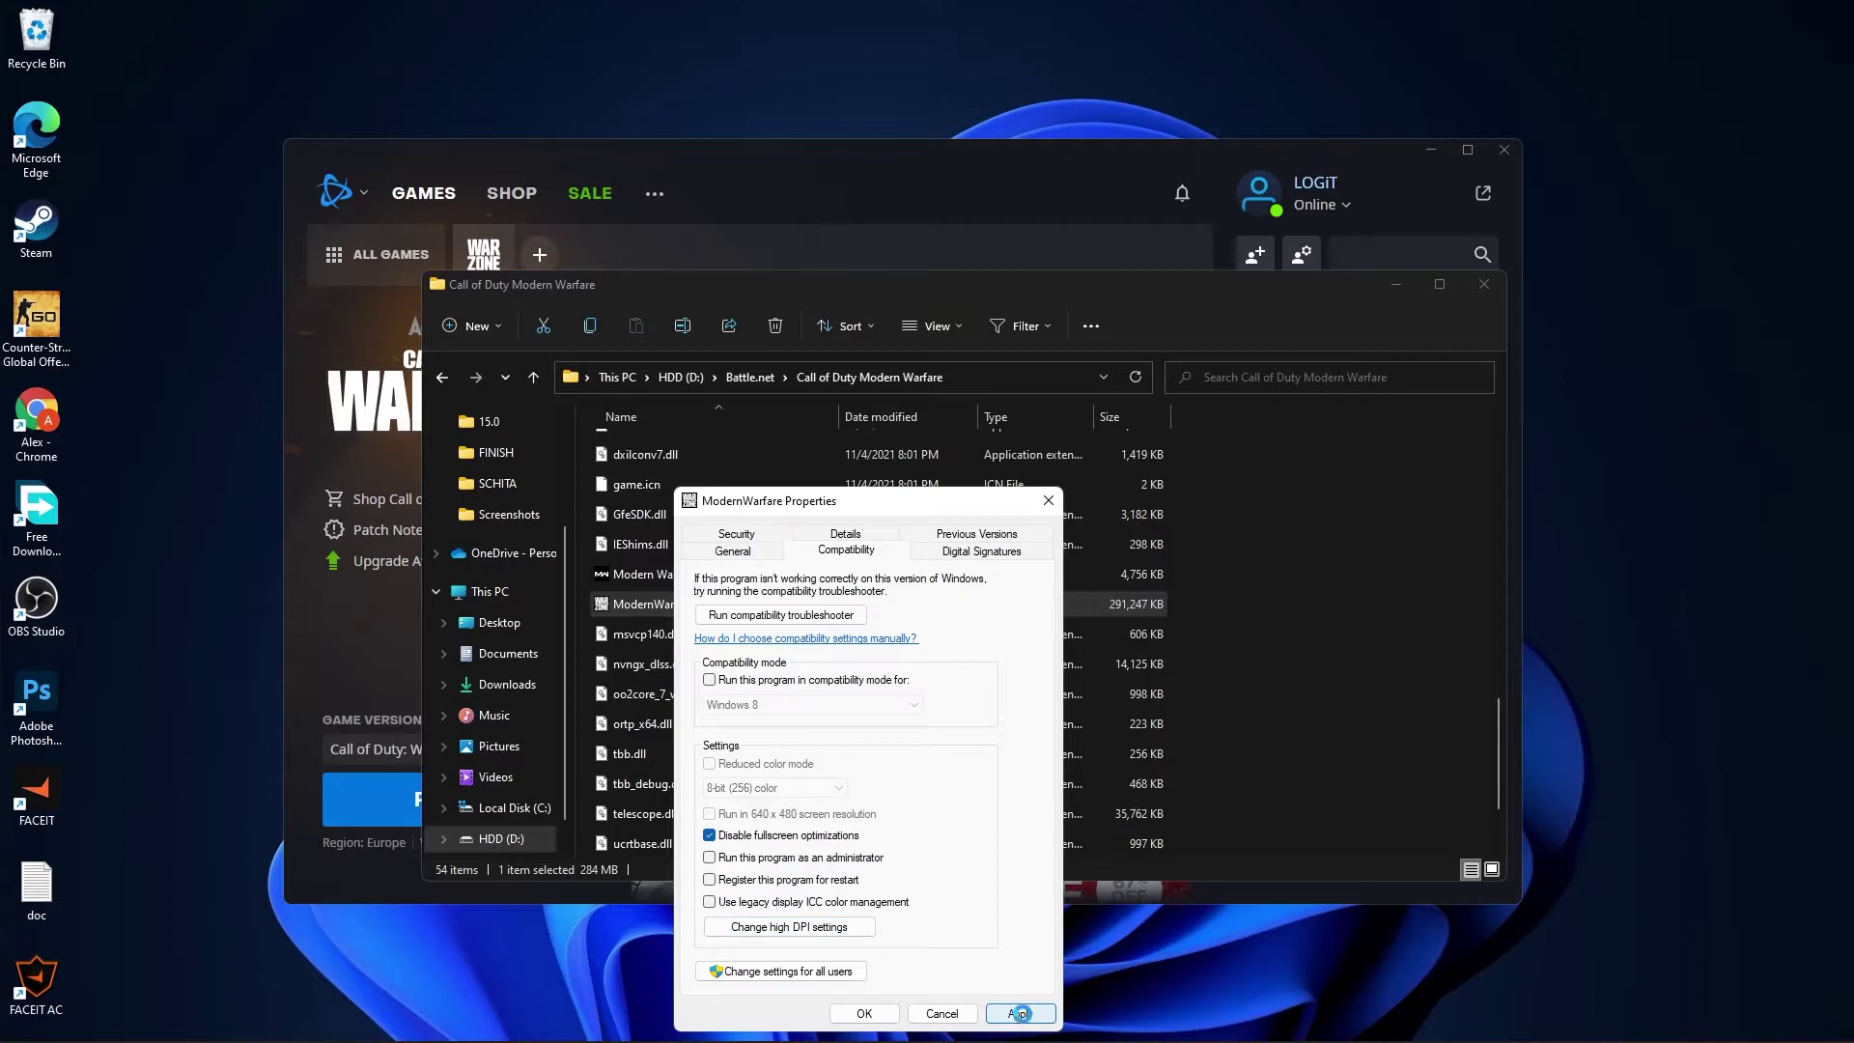
pyautogui.click(887, 1011)
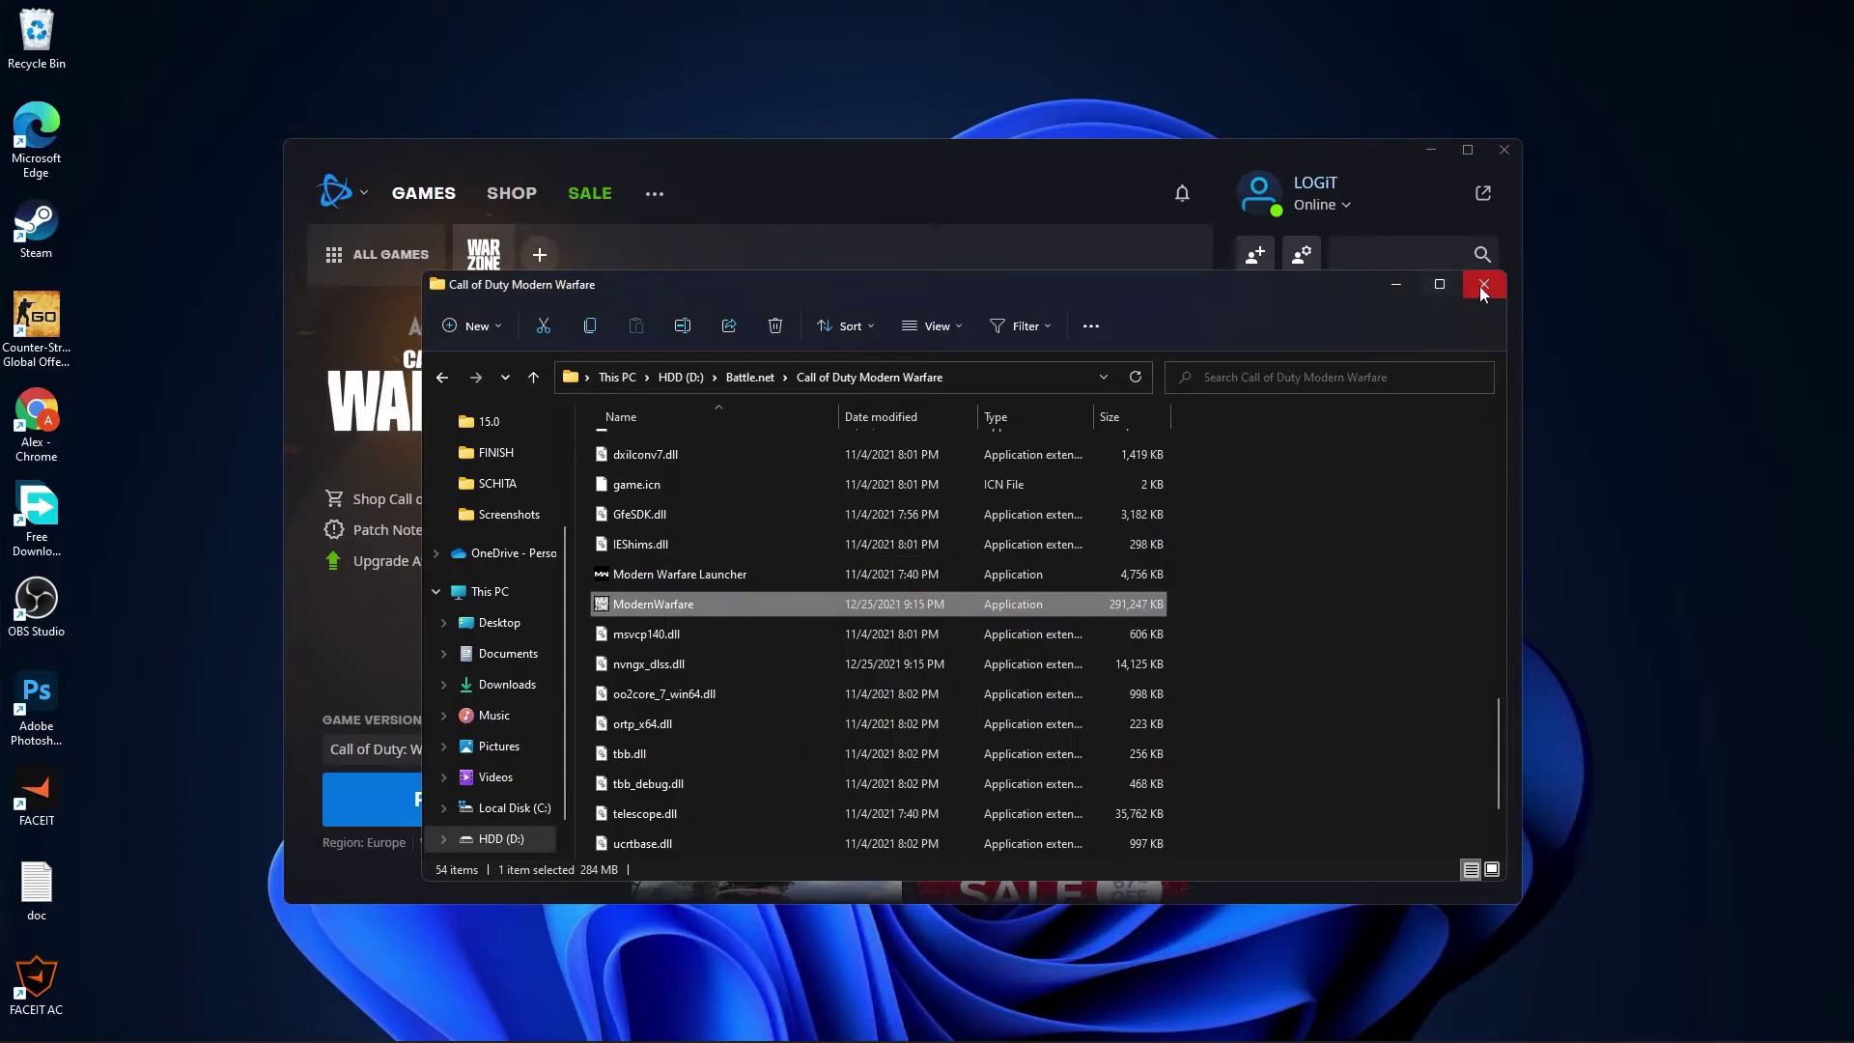
# - Close the Explorer window and run Scan and Repair on Warzone from the Play options gear
pyautogui.click(1483, 287)
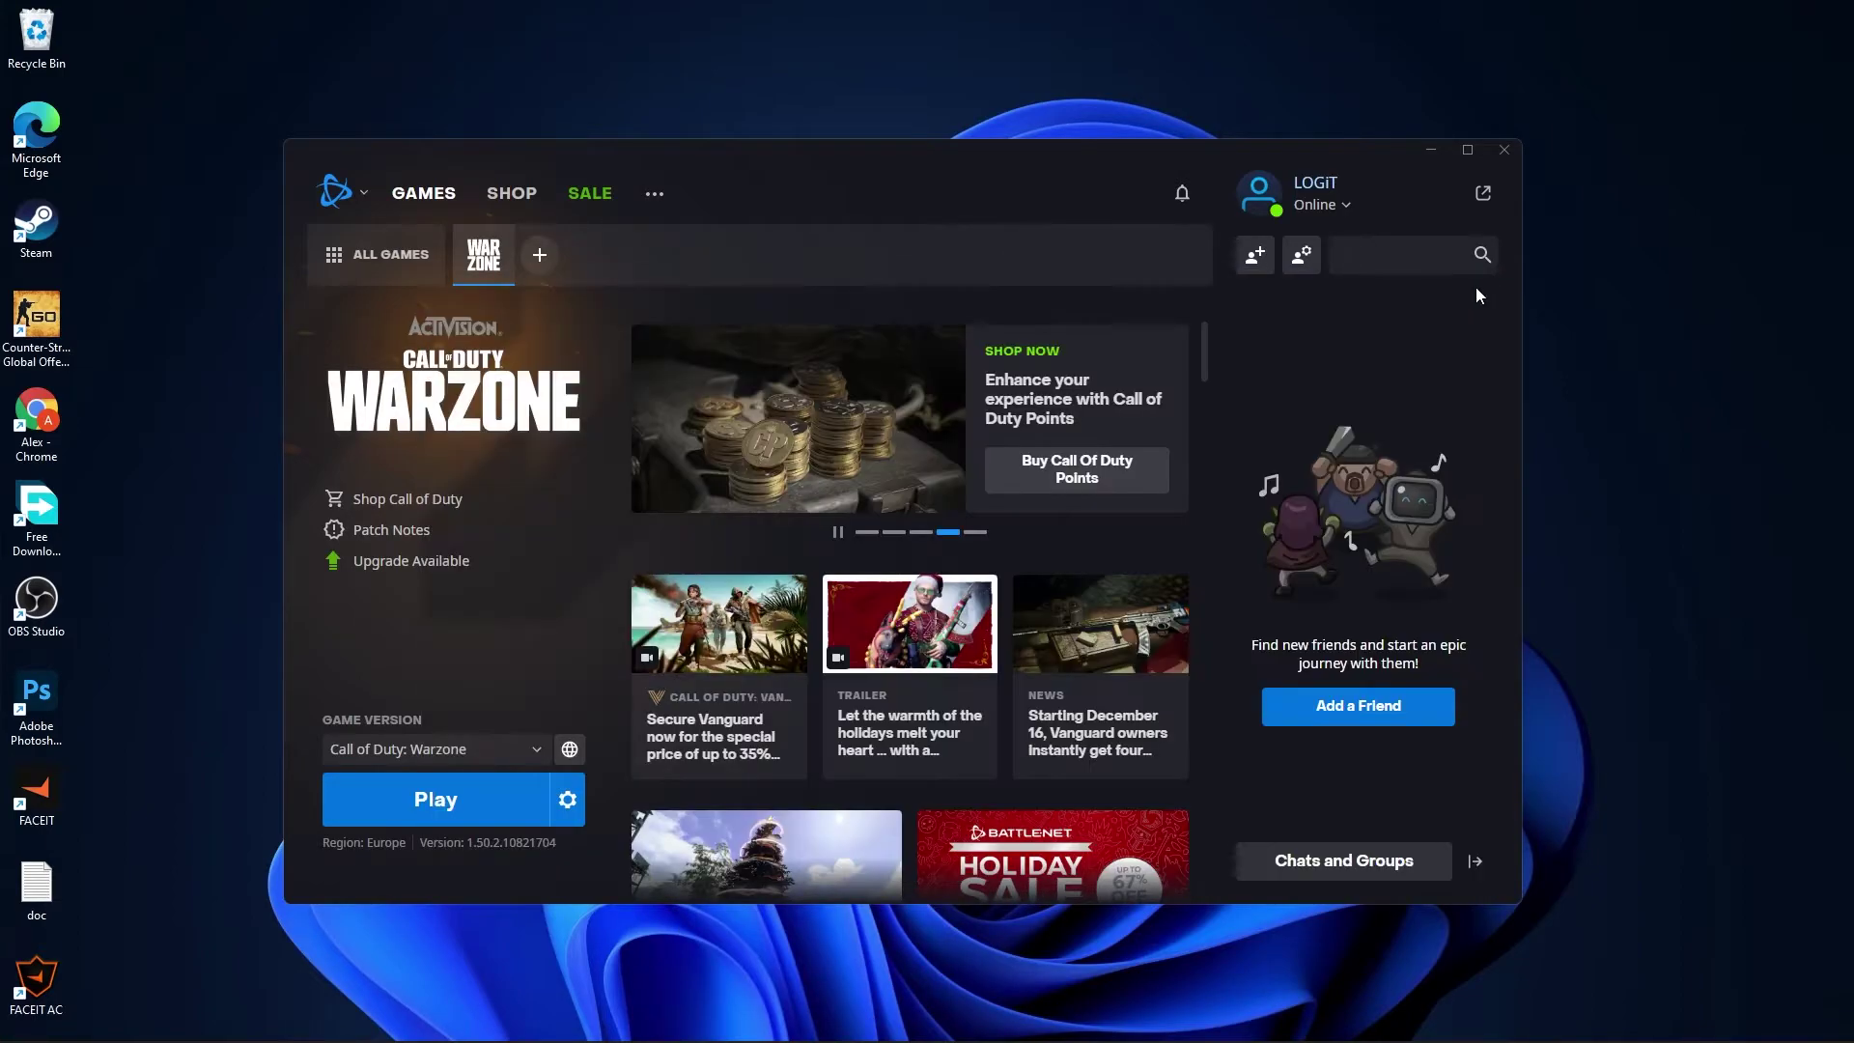
pyautogui.click(569, 801)
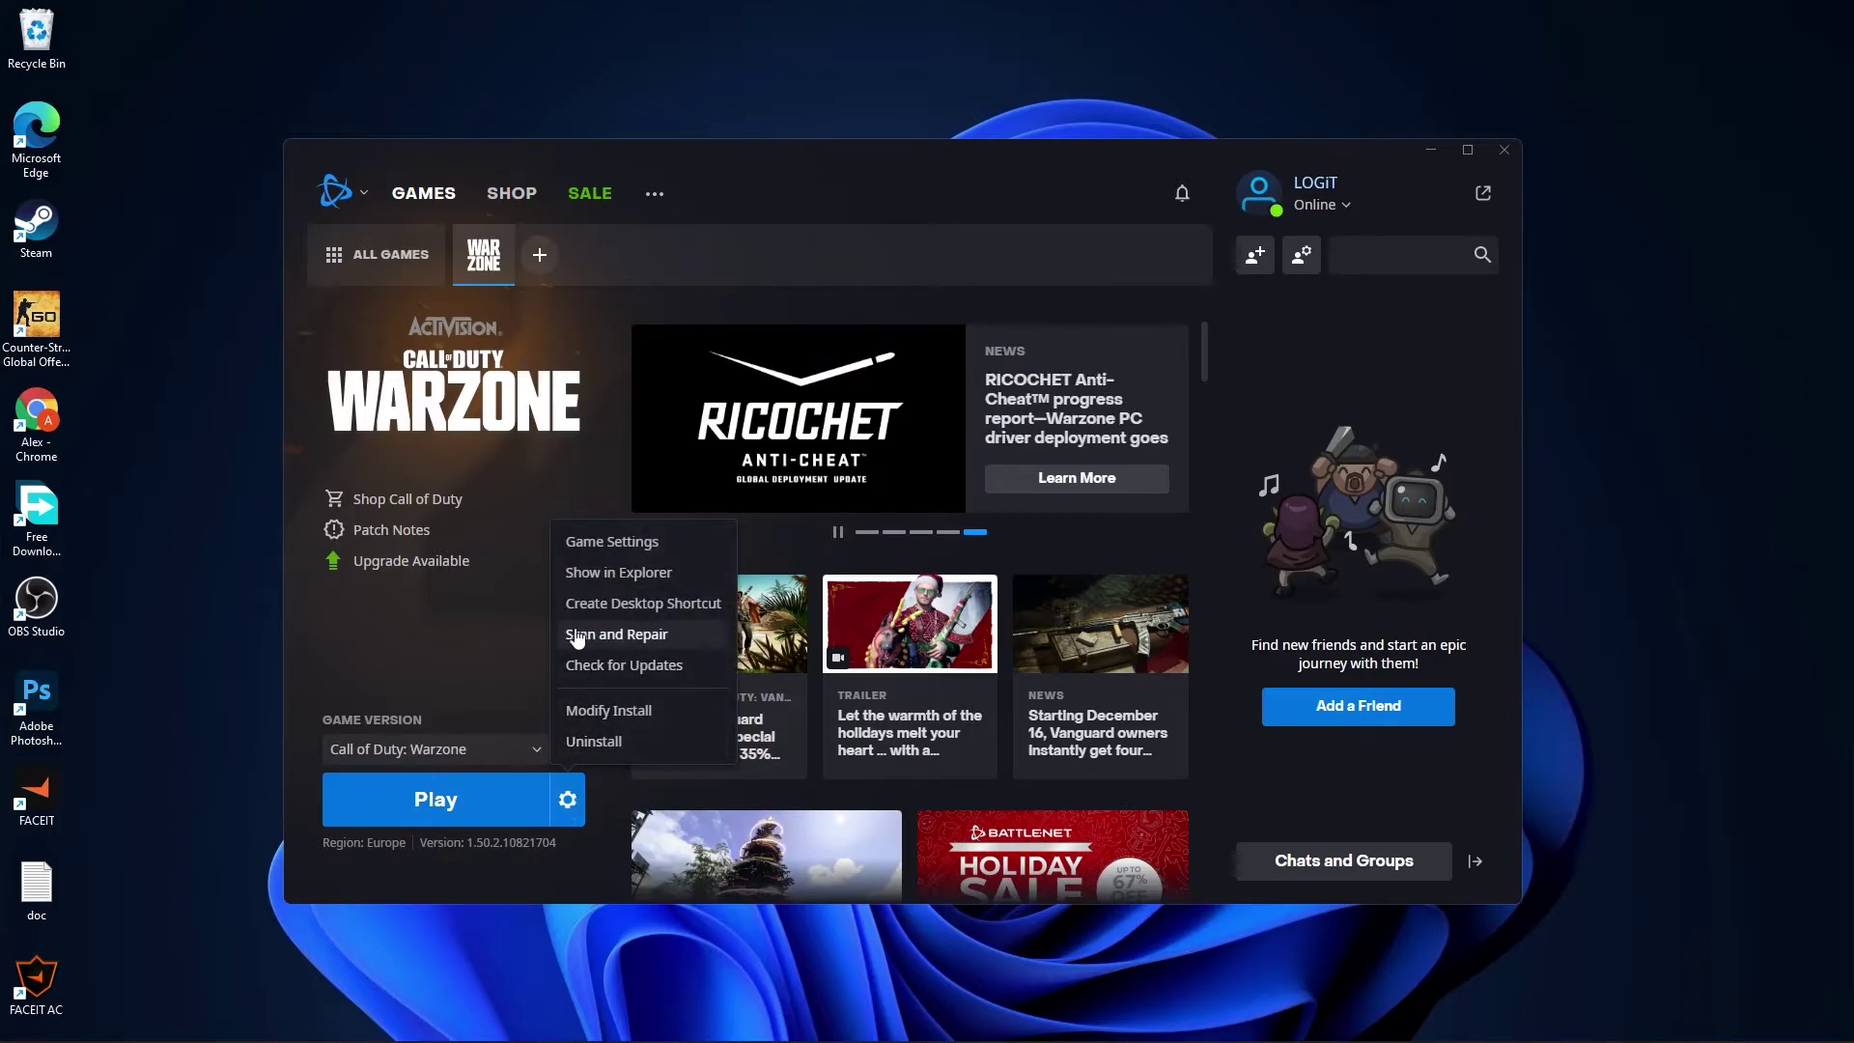
pyautogui.click(619, 635)
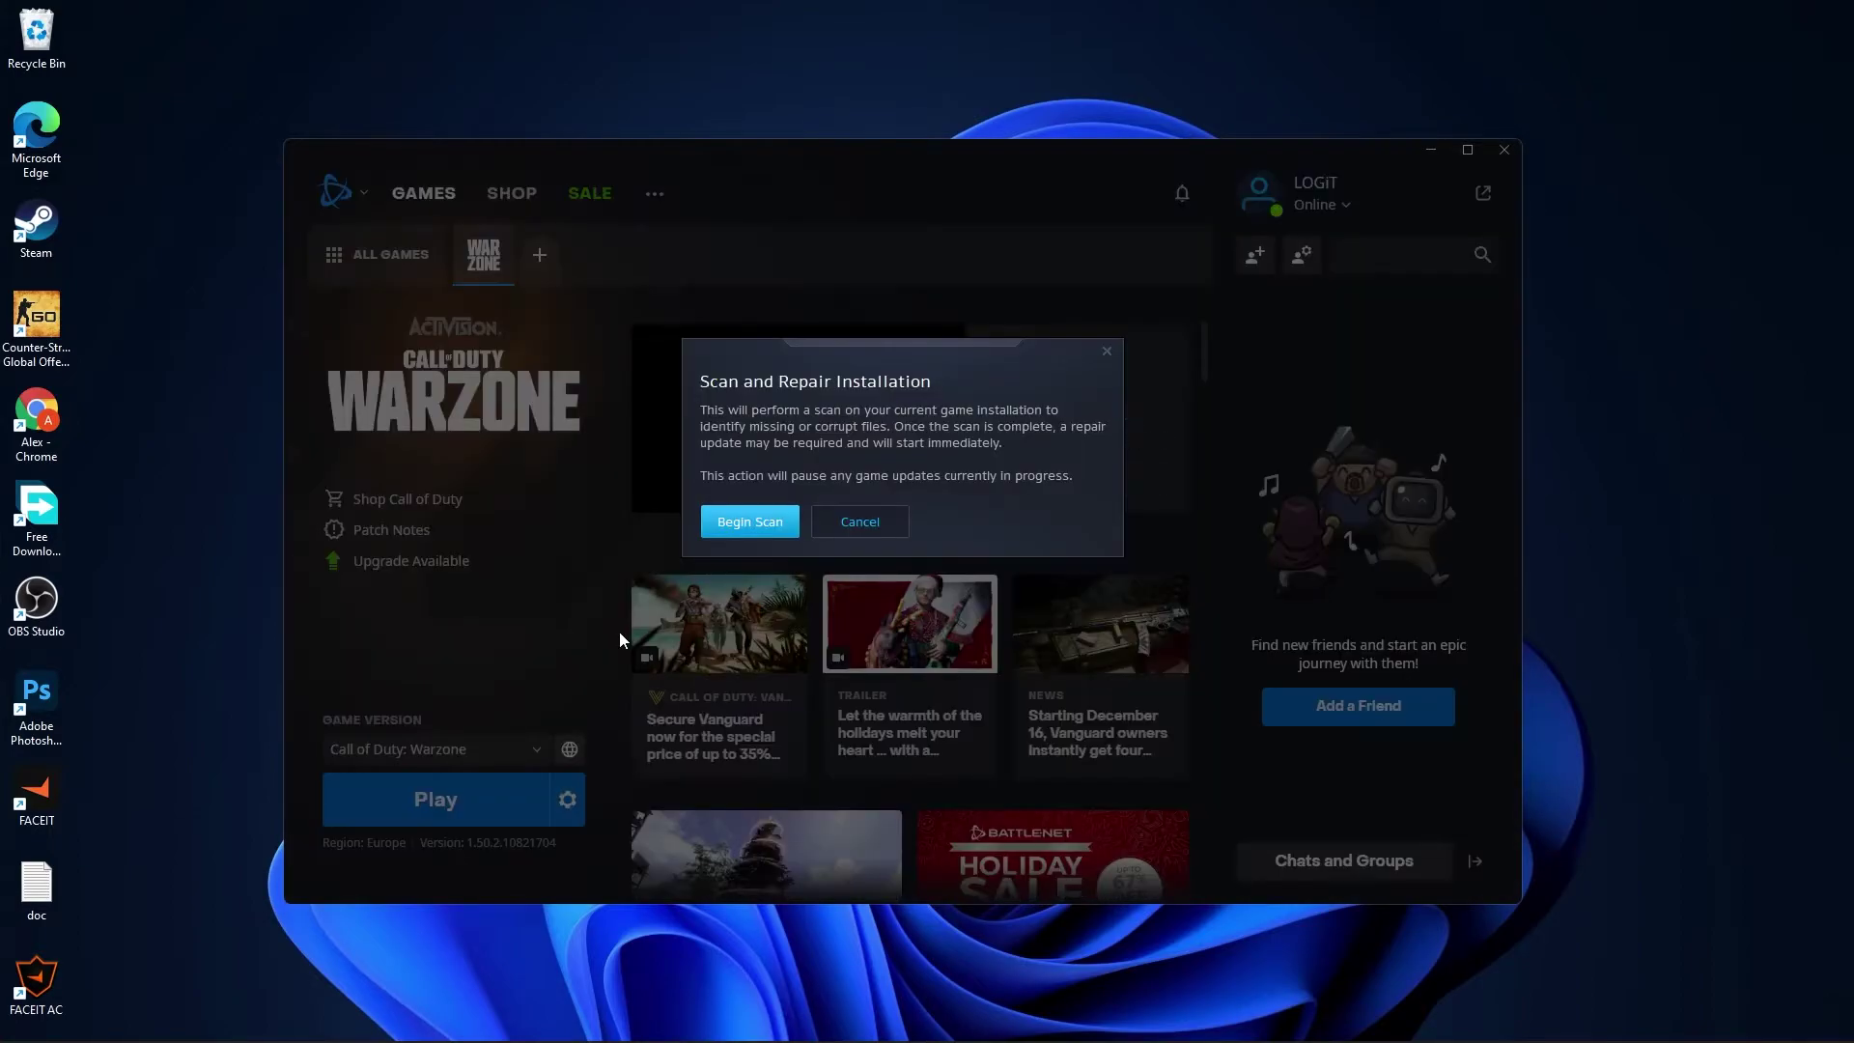
pyautogui.click(747, 523)
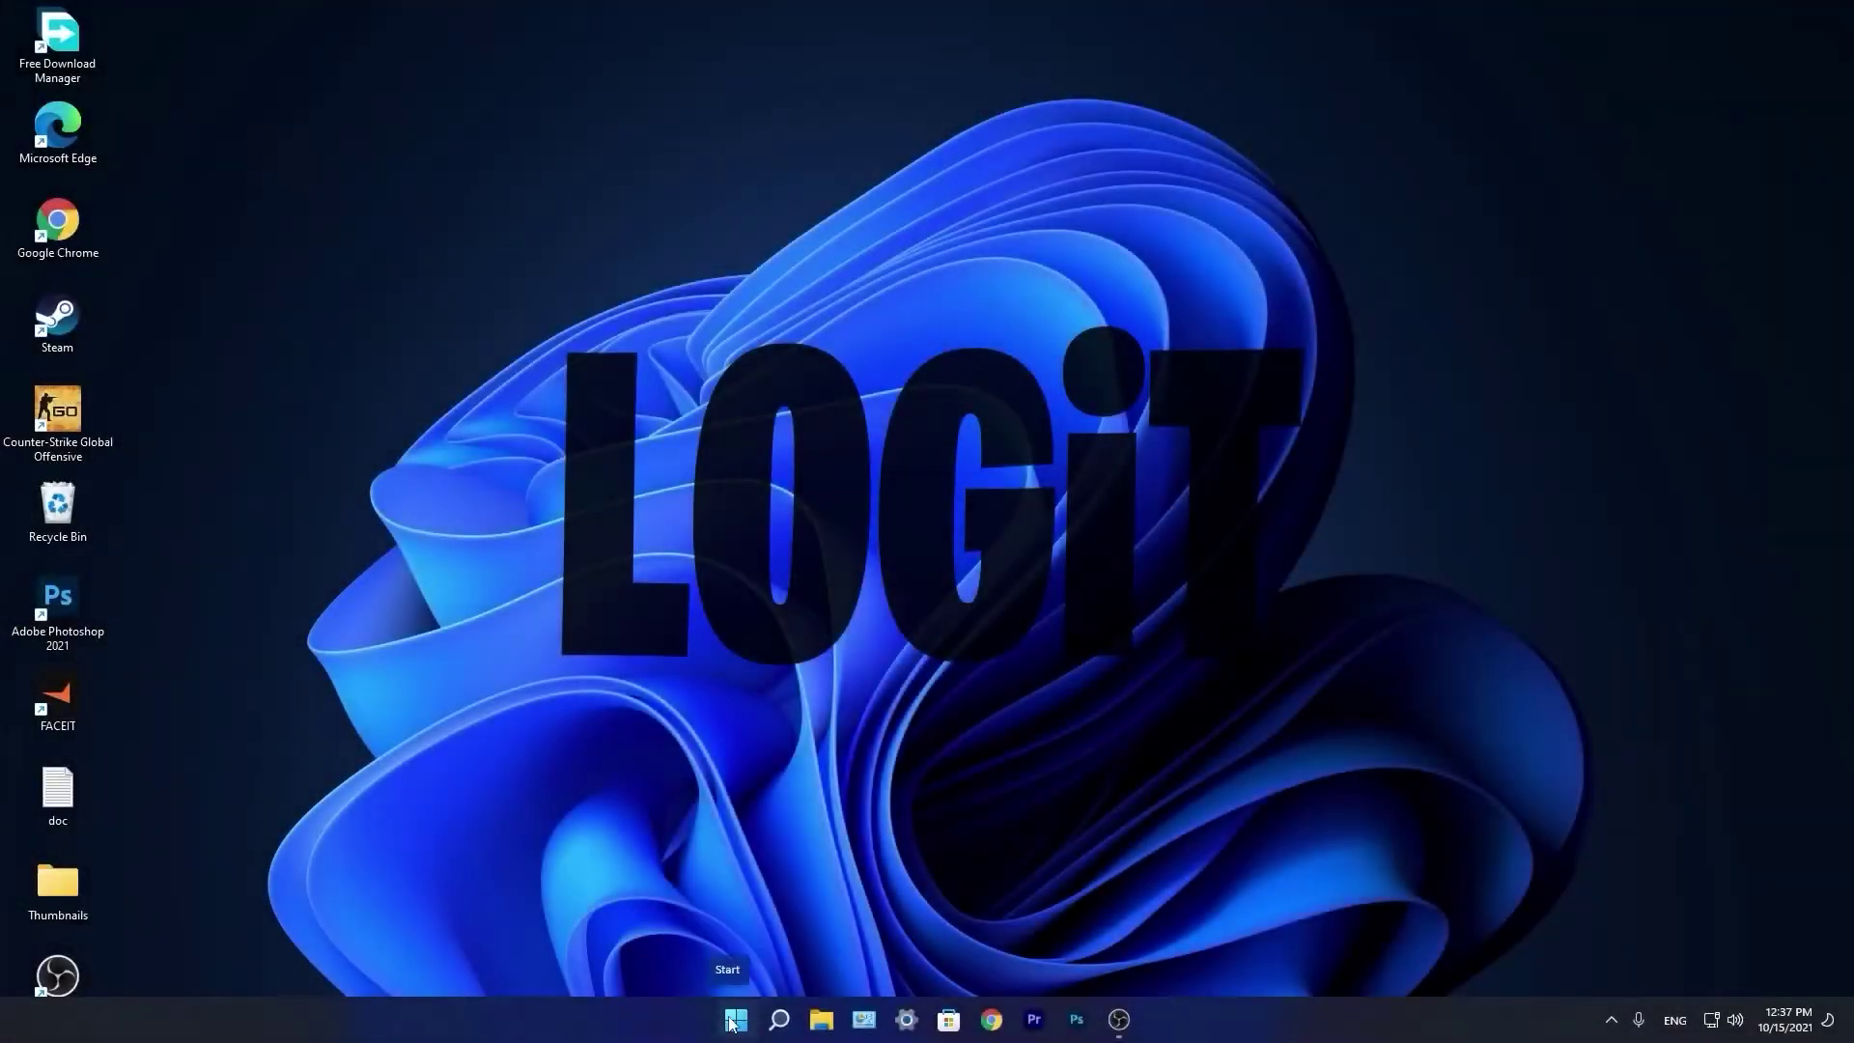
# - Launch Windows Settings and check the Windows Update status
pyautogui.click(734, 1020)
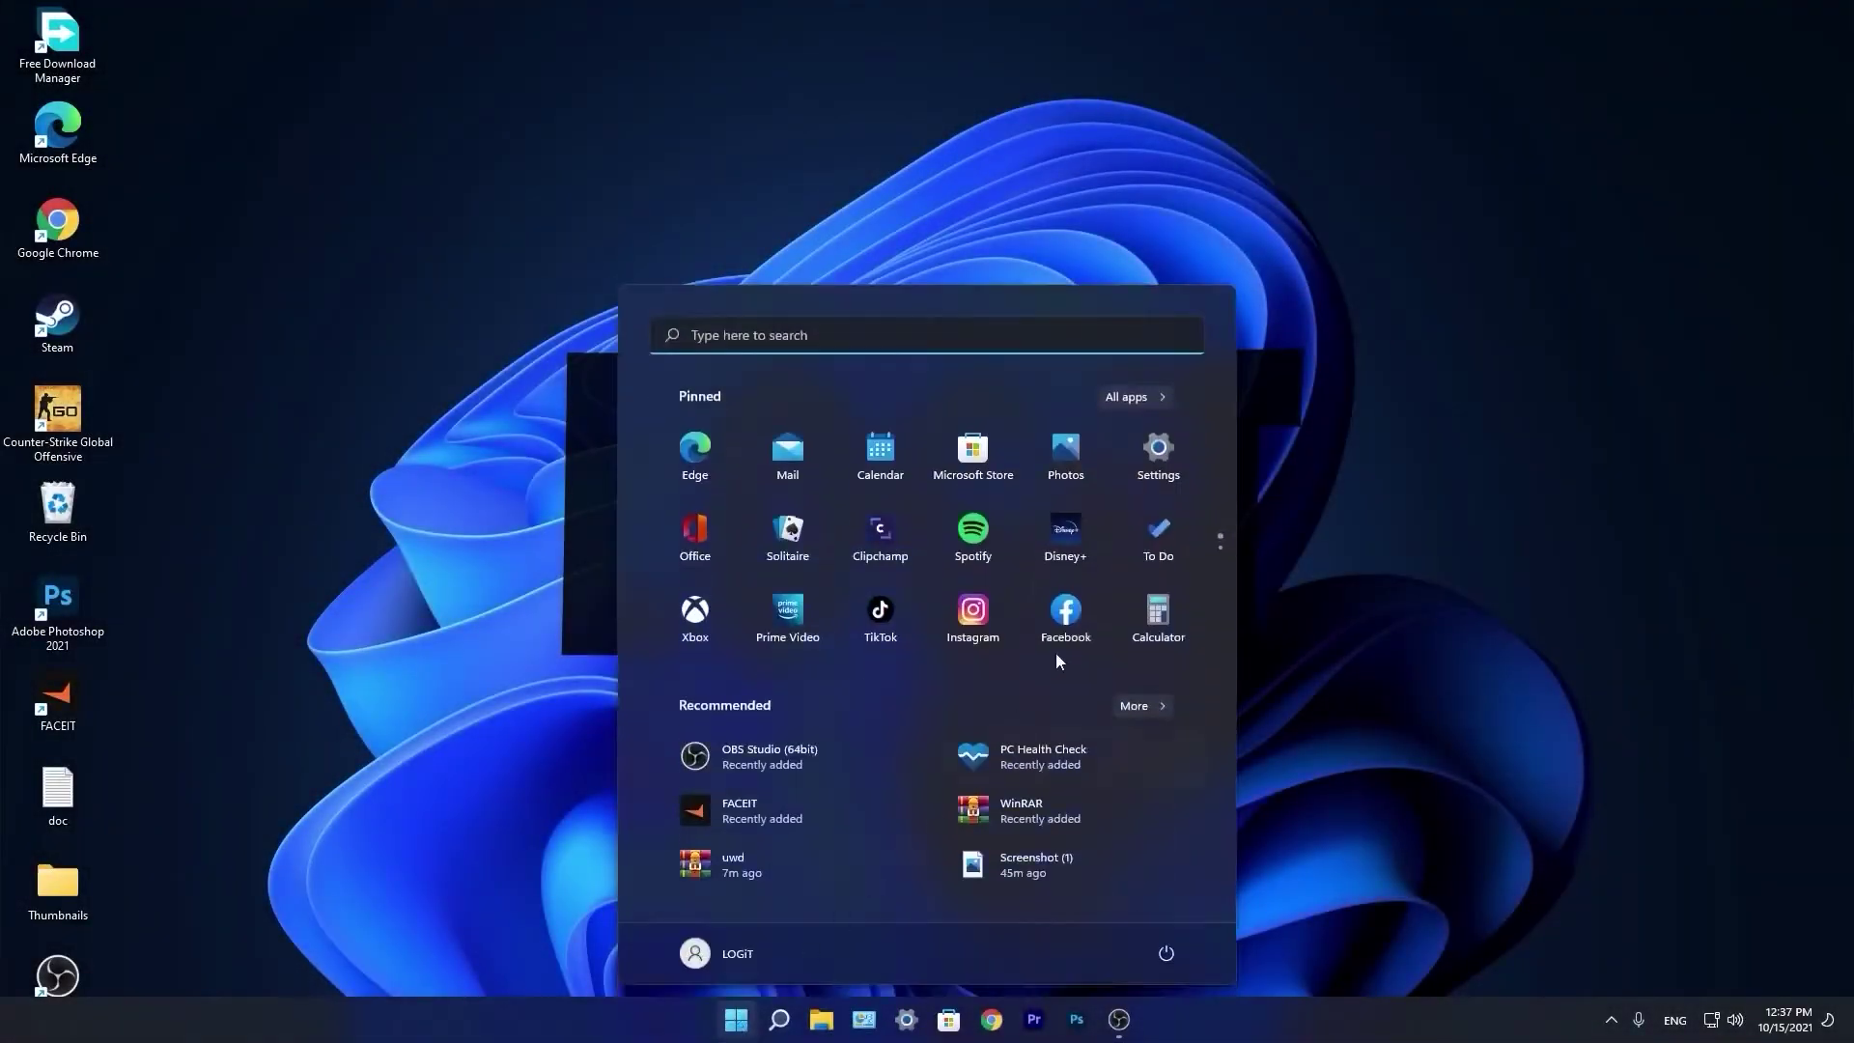
pyautogui.click(1172, 471)
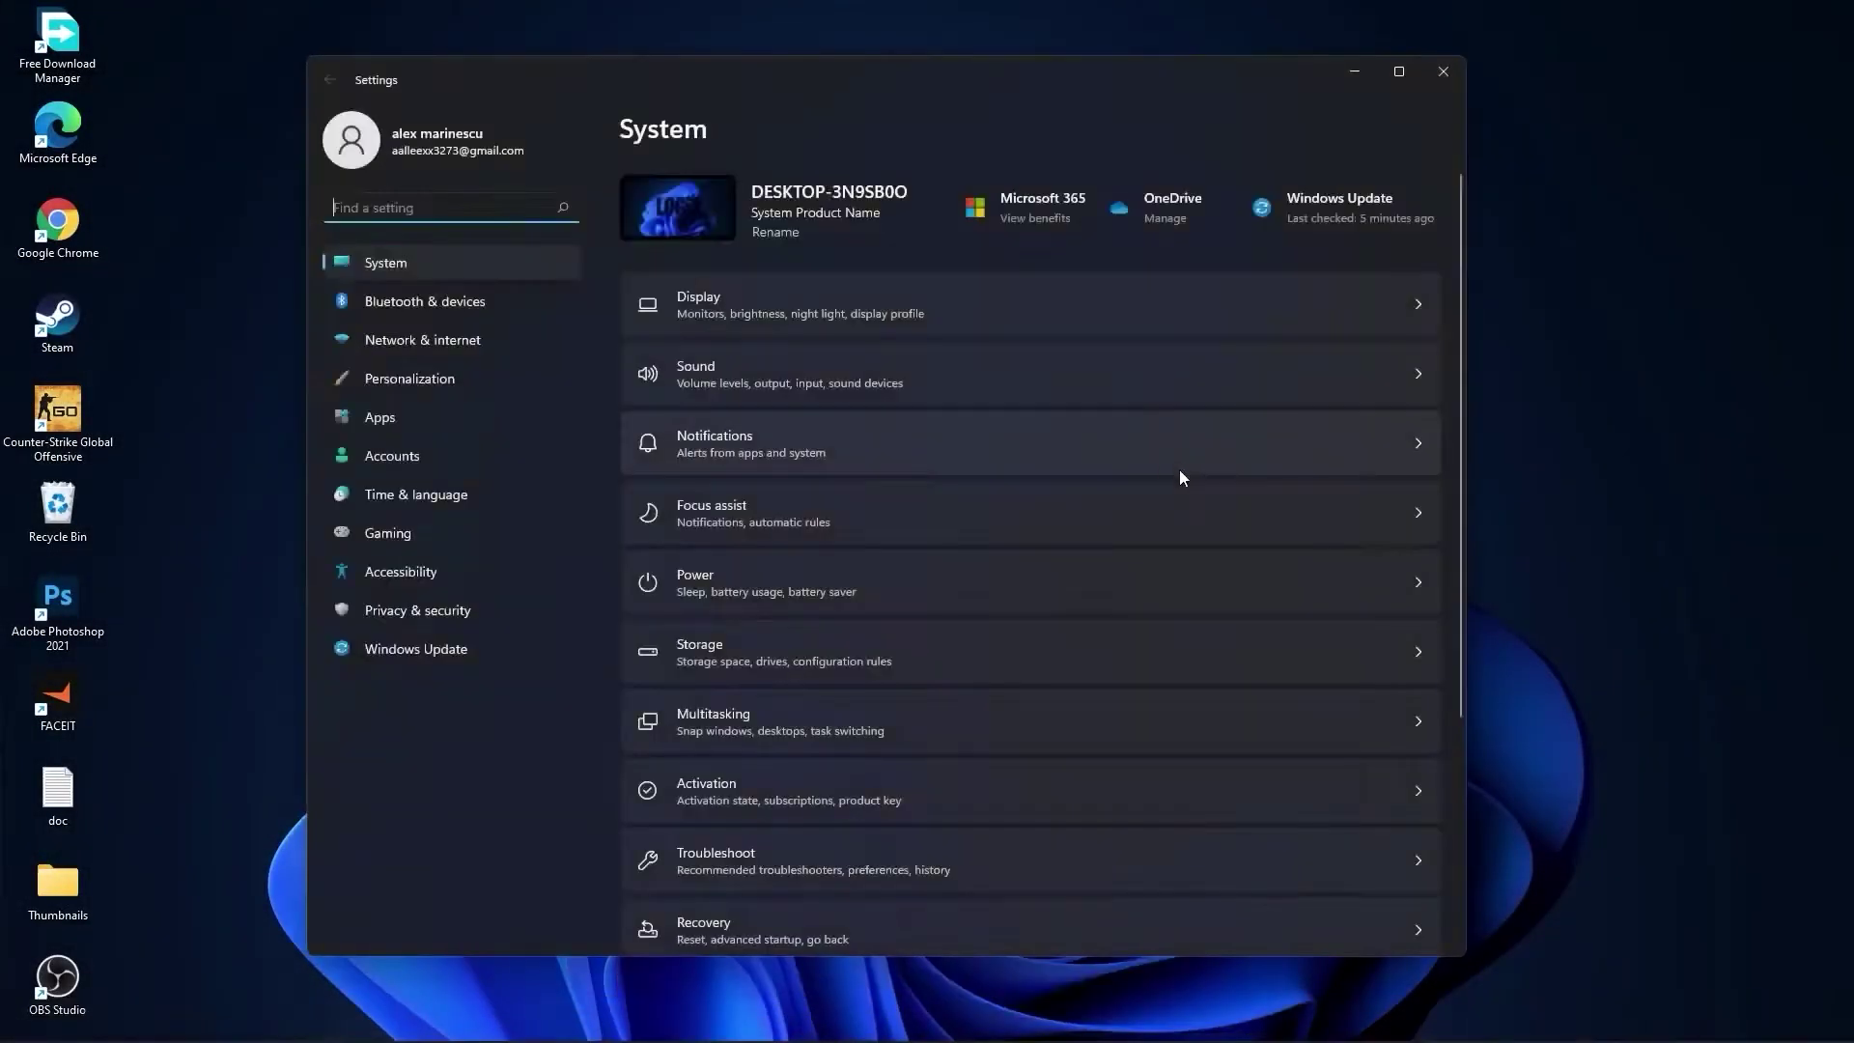
pyautogui.click(405, 652)
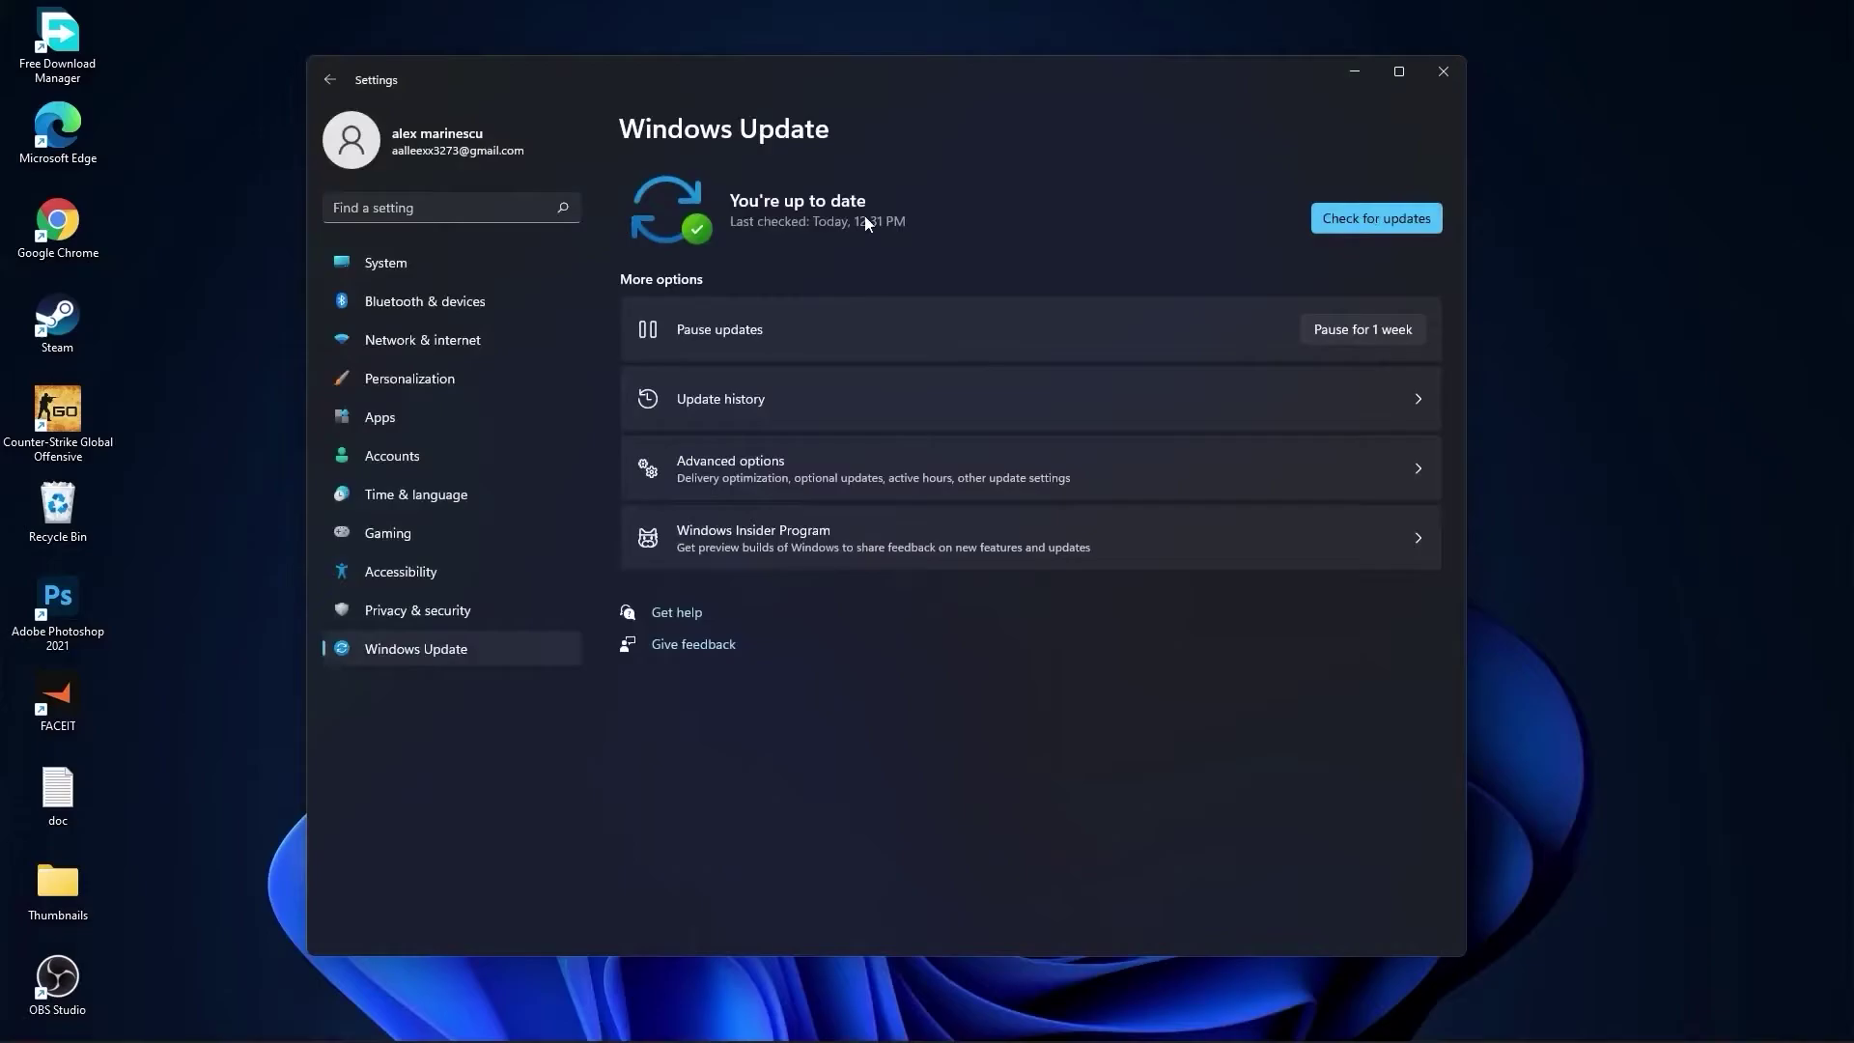
pyautogui.click(438, 261)
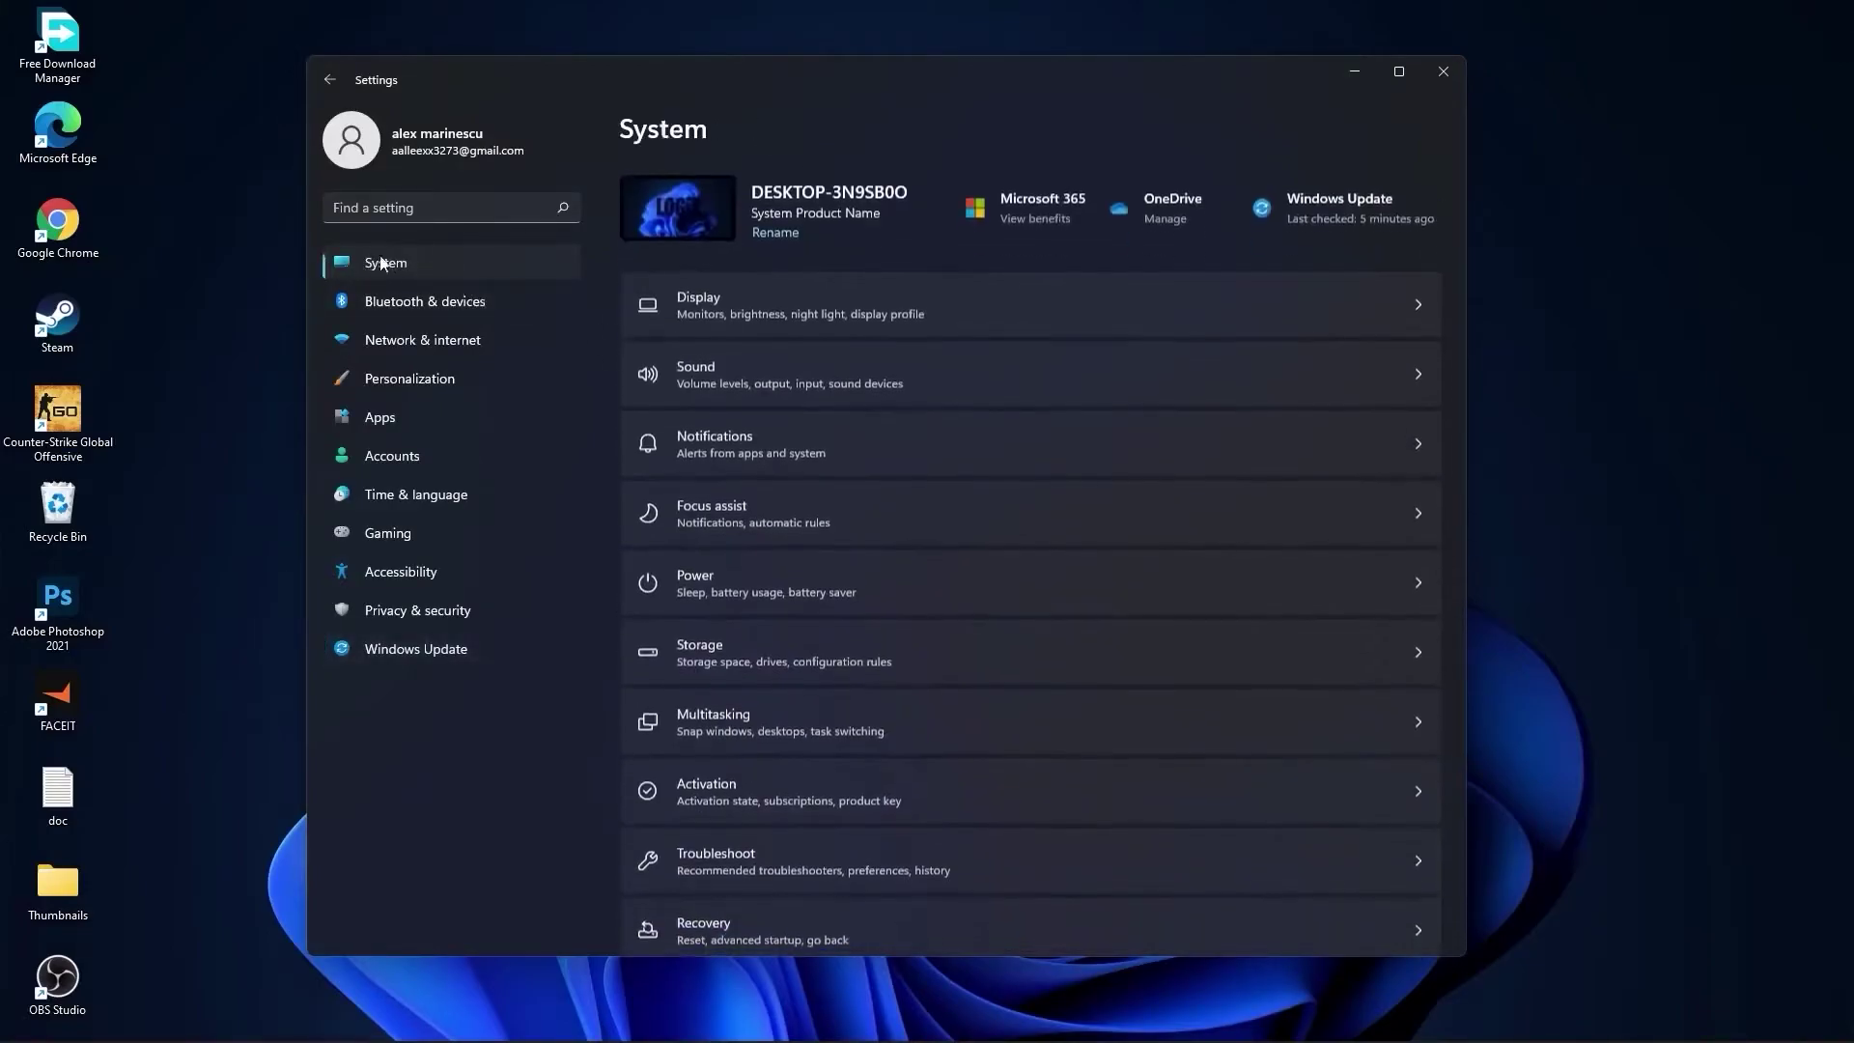
# - Check the advanced display refresh rate, keeping it at 74.97 Hz
pyautogui.click(718, 313)
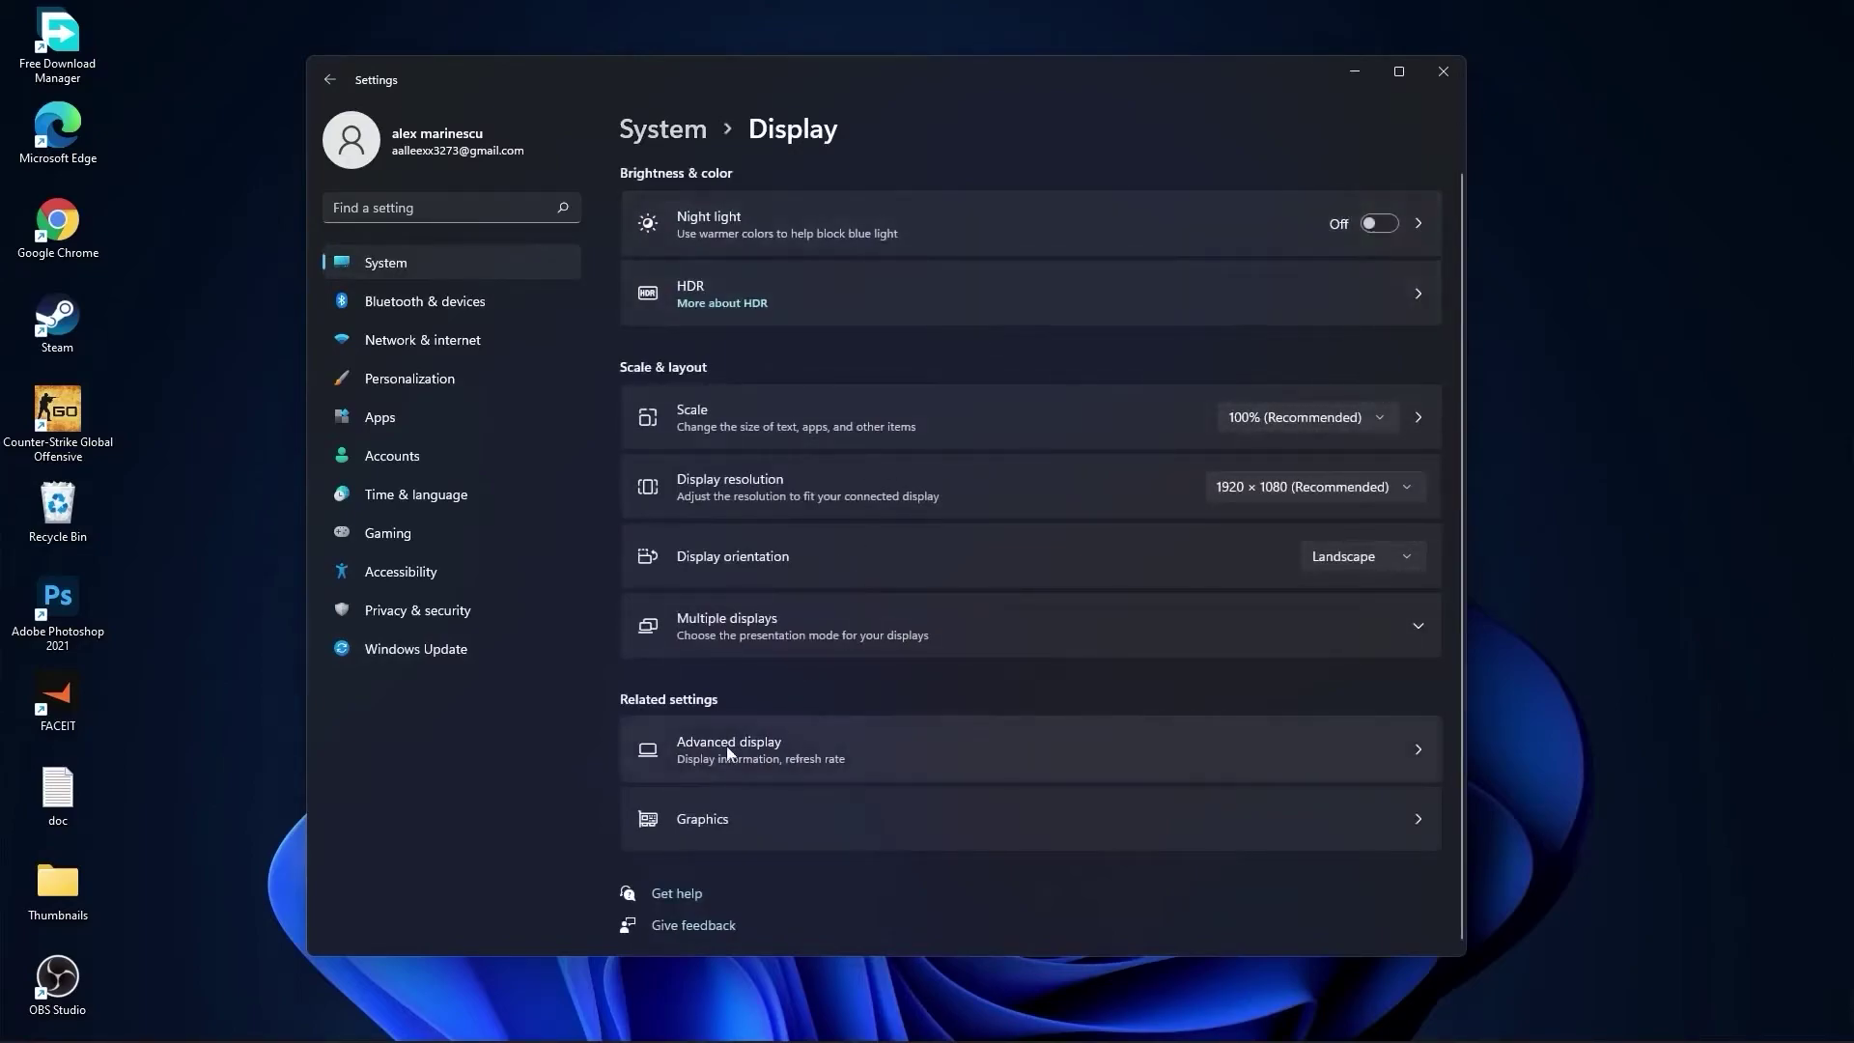
pyautogui.click(757, 759)
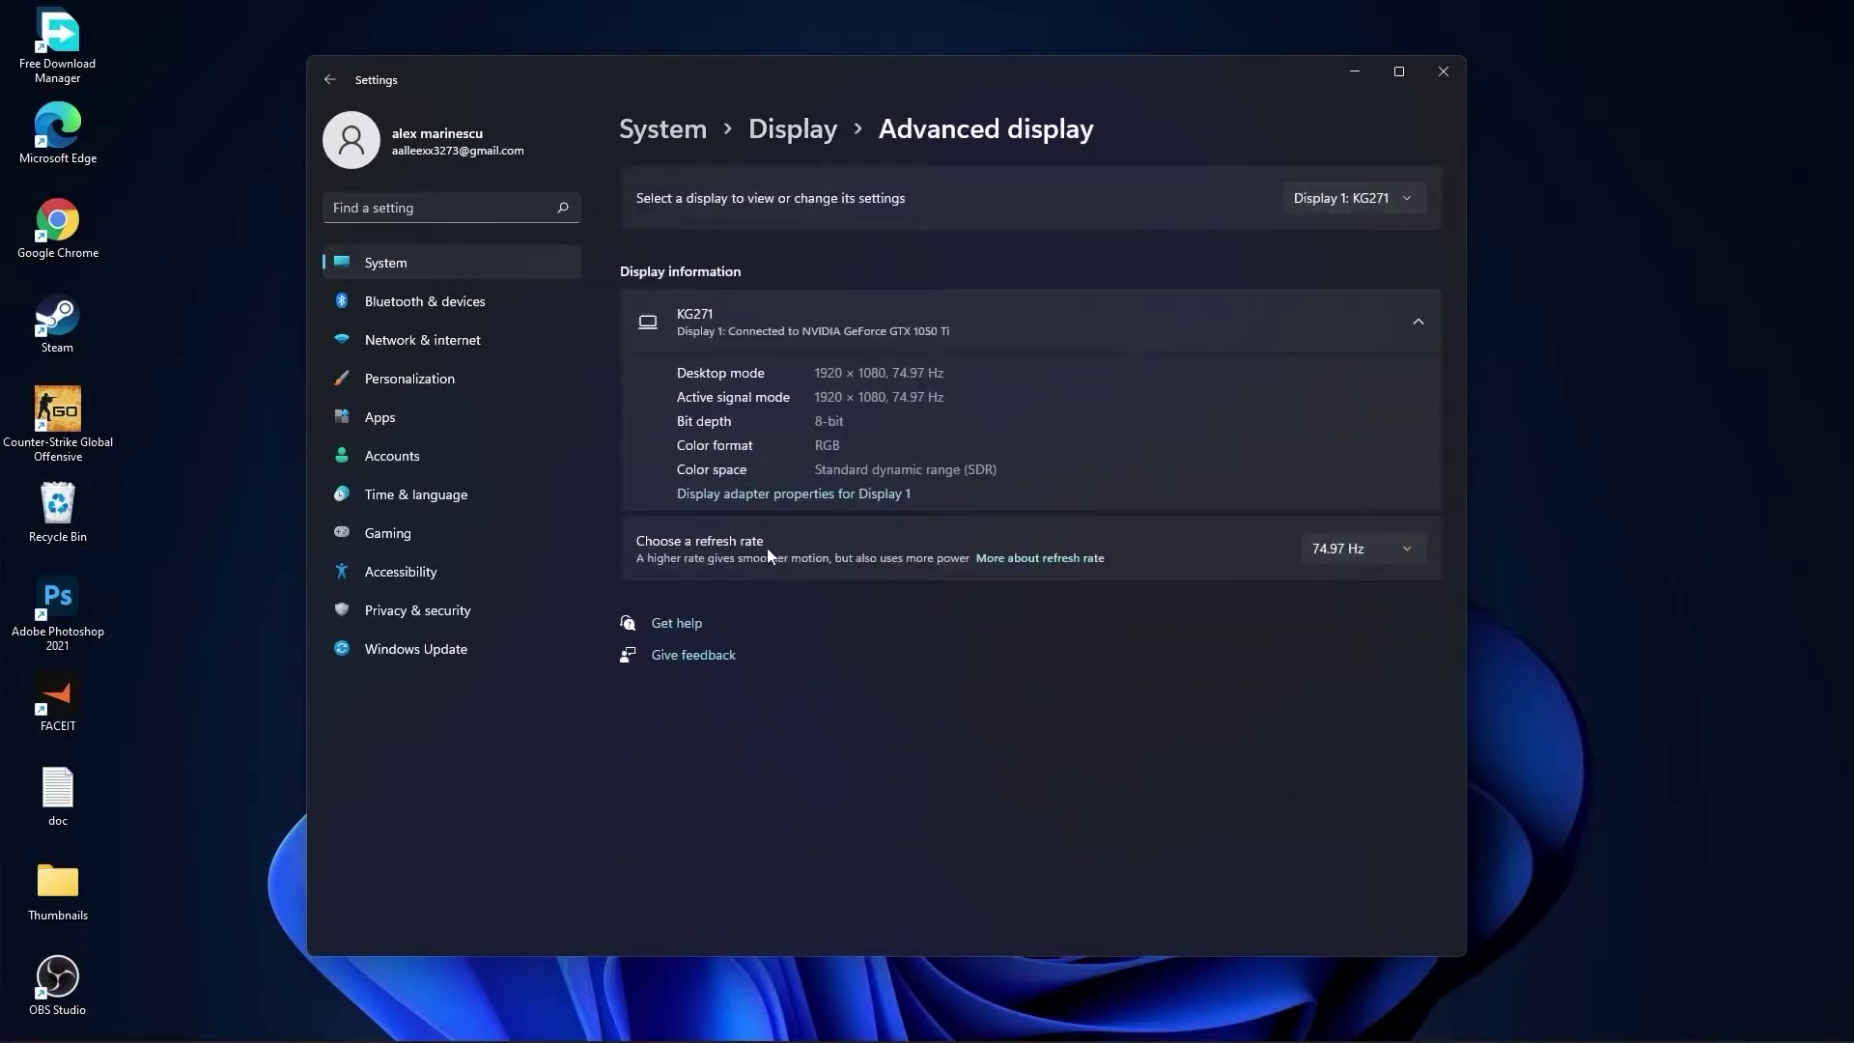
pyautogui.click(1372, 550)
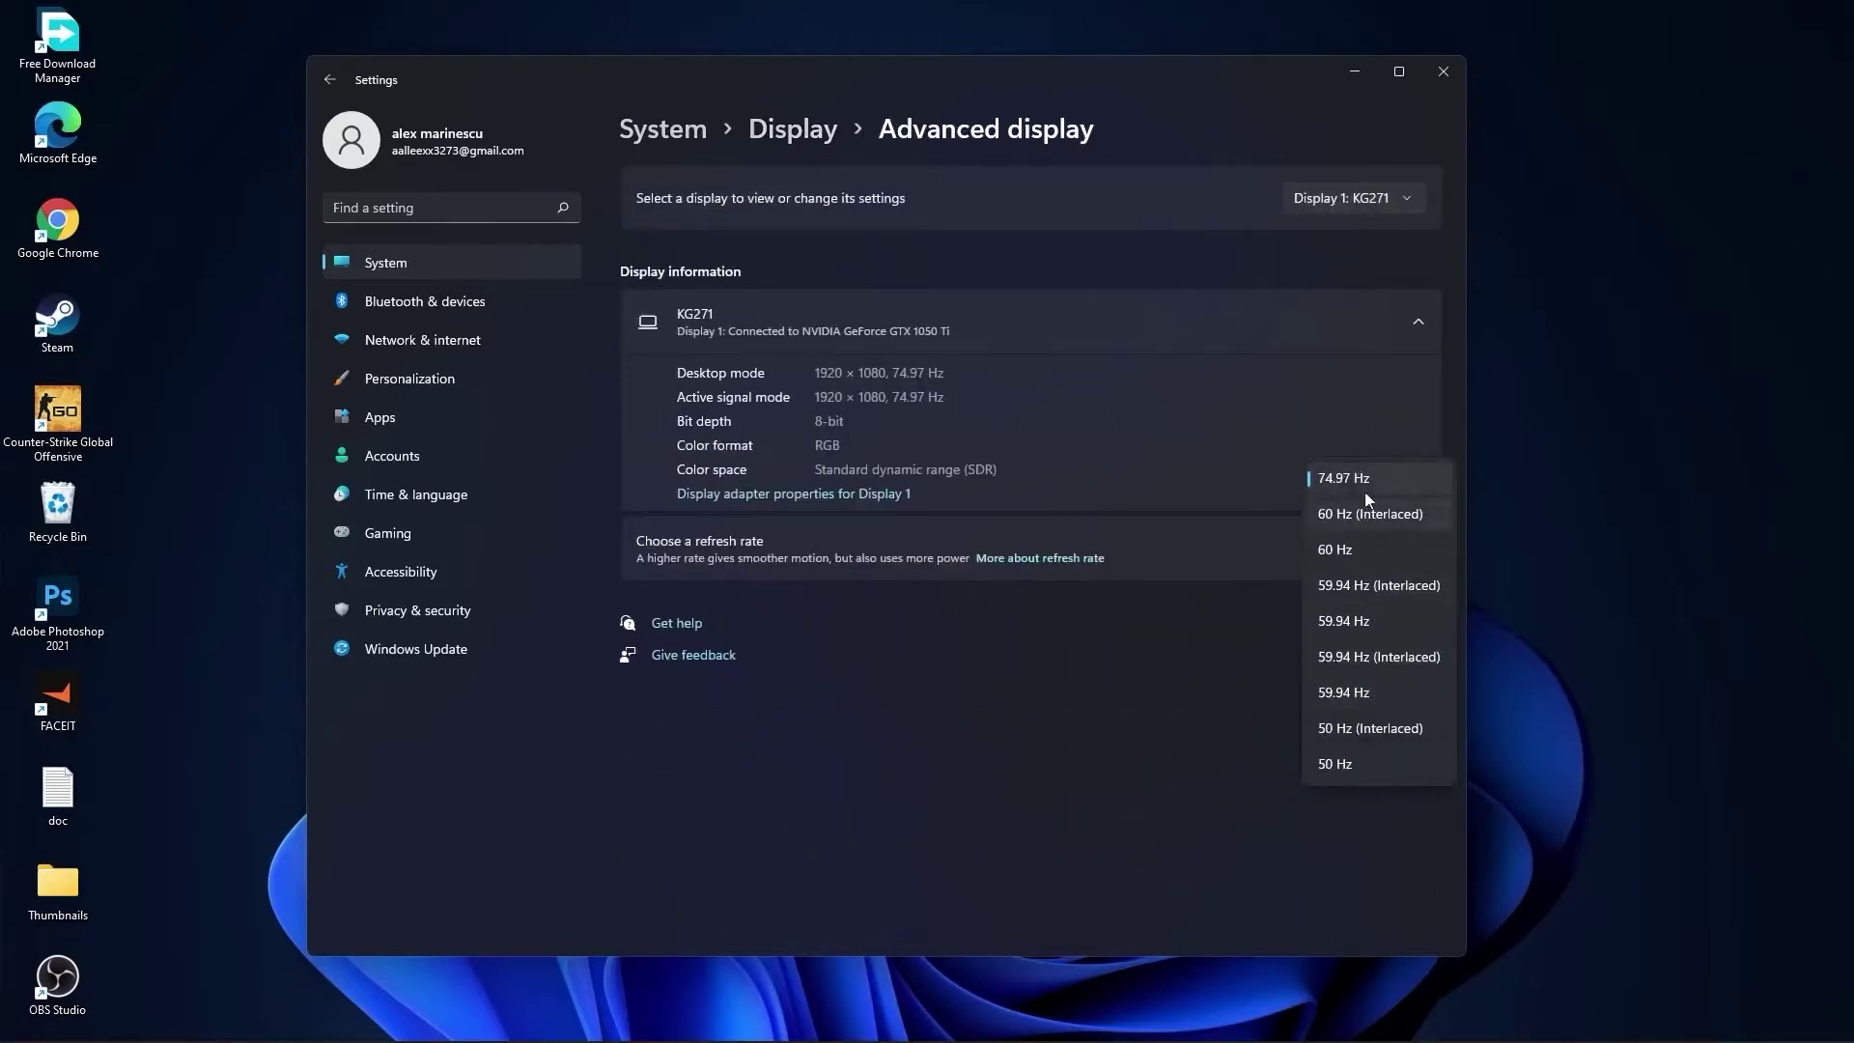
pyautogui.click(1344, 478)
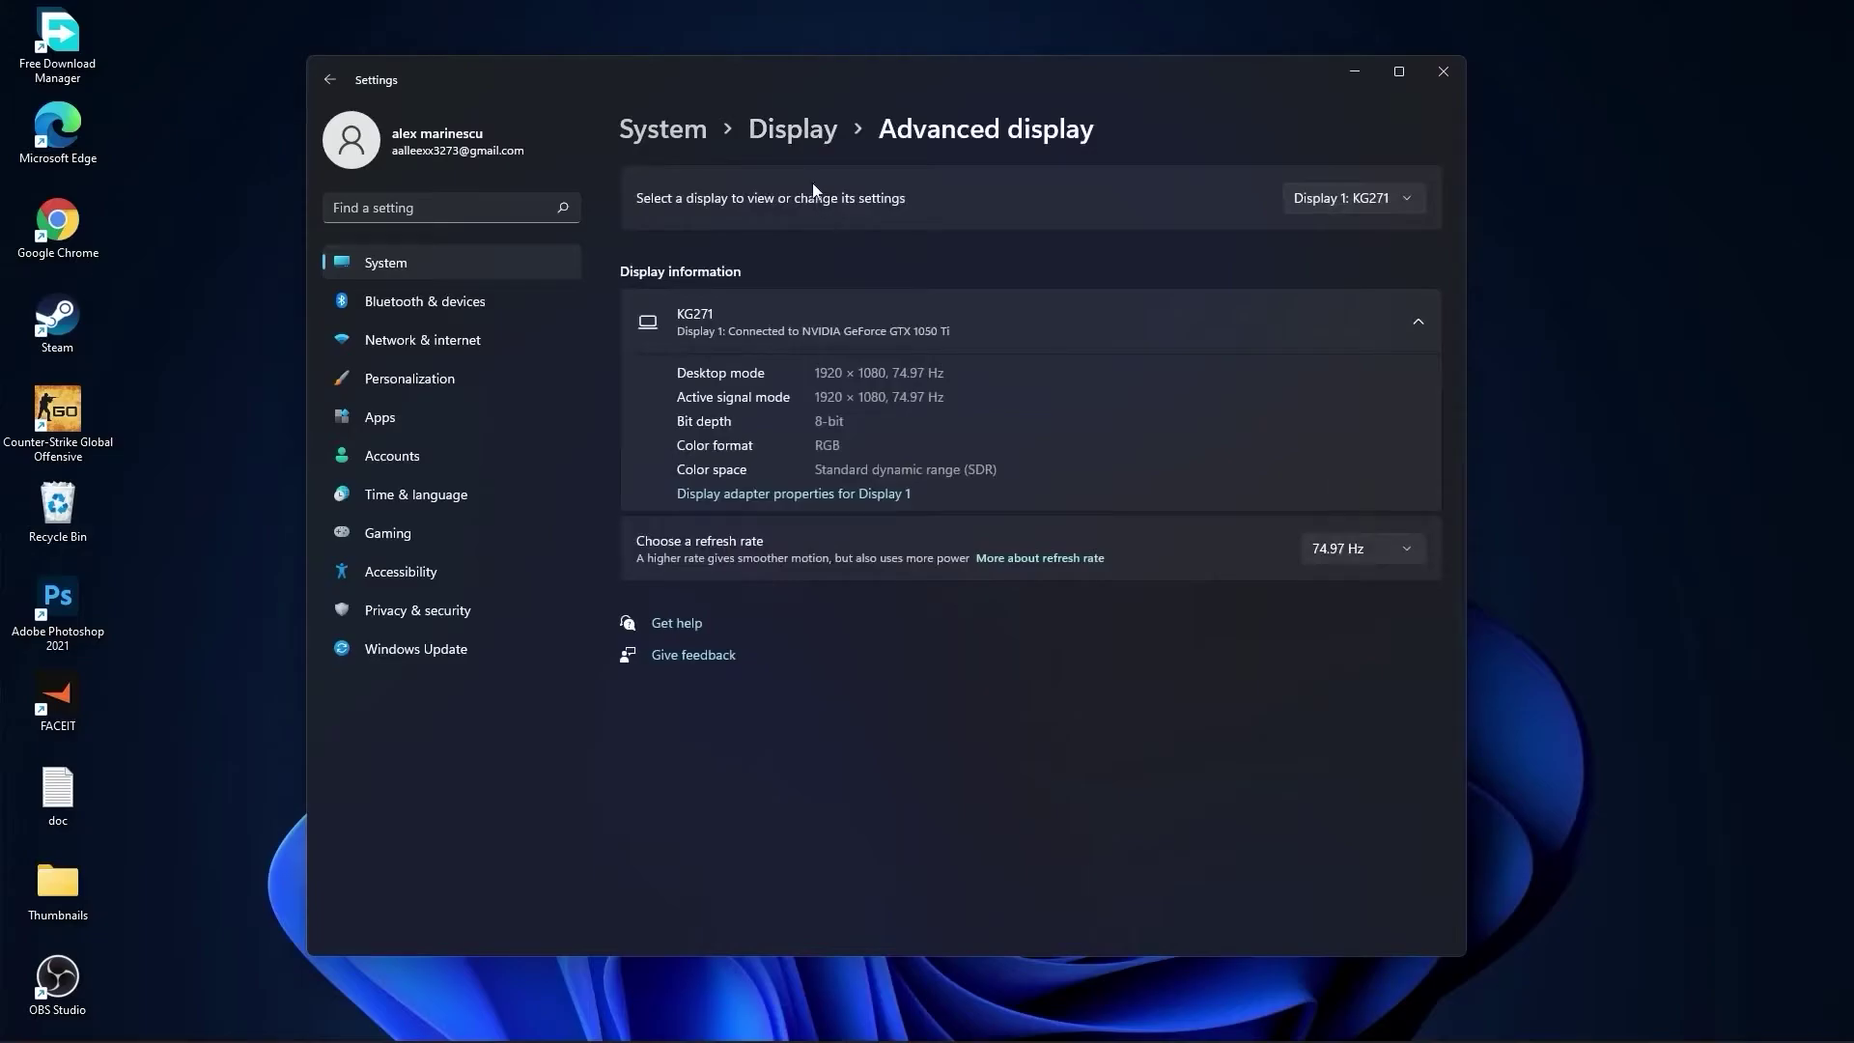
pyautogui.click(653, 133)
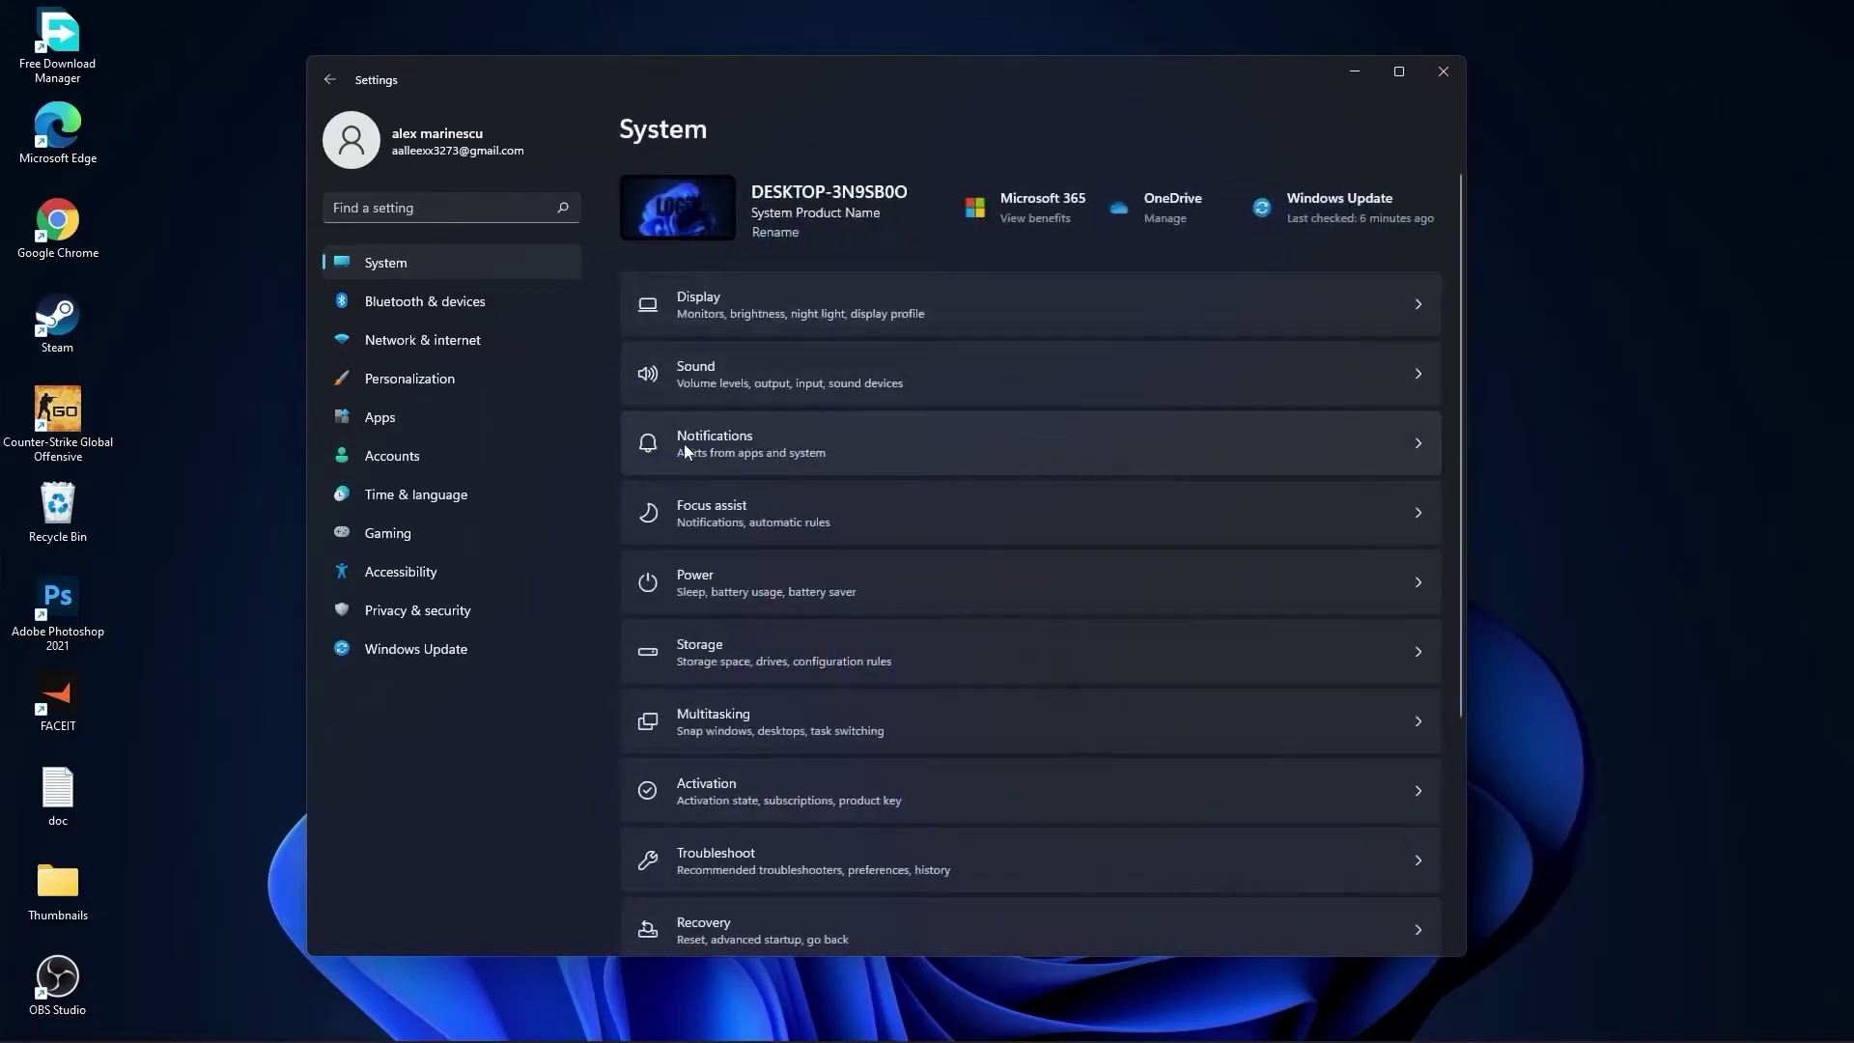
# - Review Notifications and Focus assist, confirming both are off
pyautogui.click(722, 444)
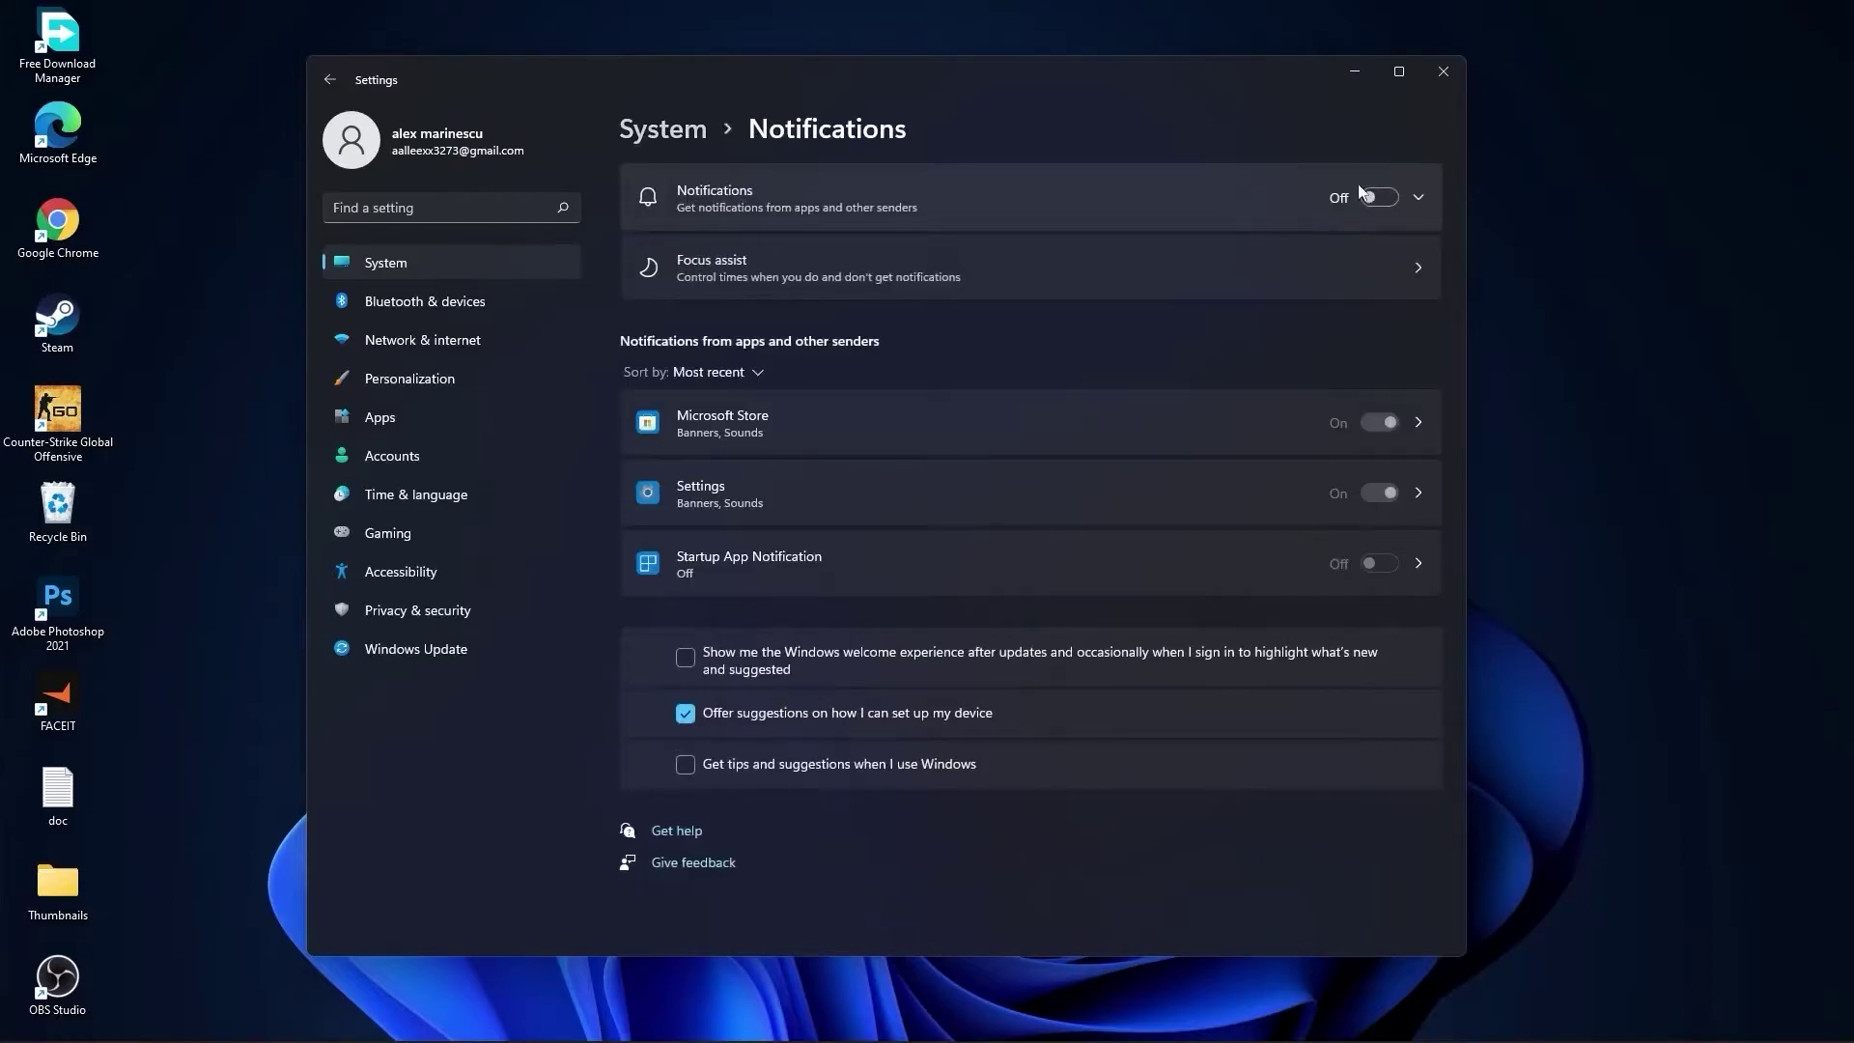
pyautogui.click(663, 129)
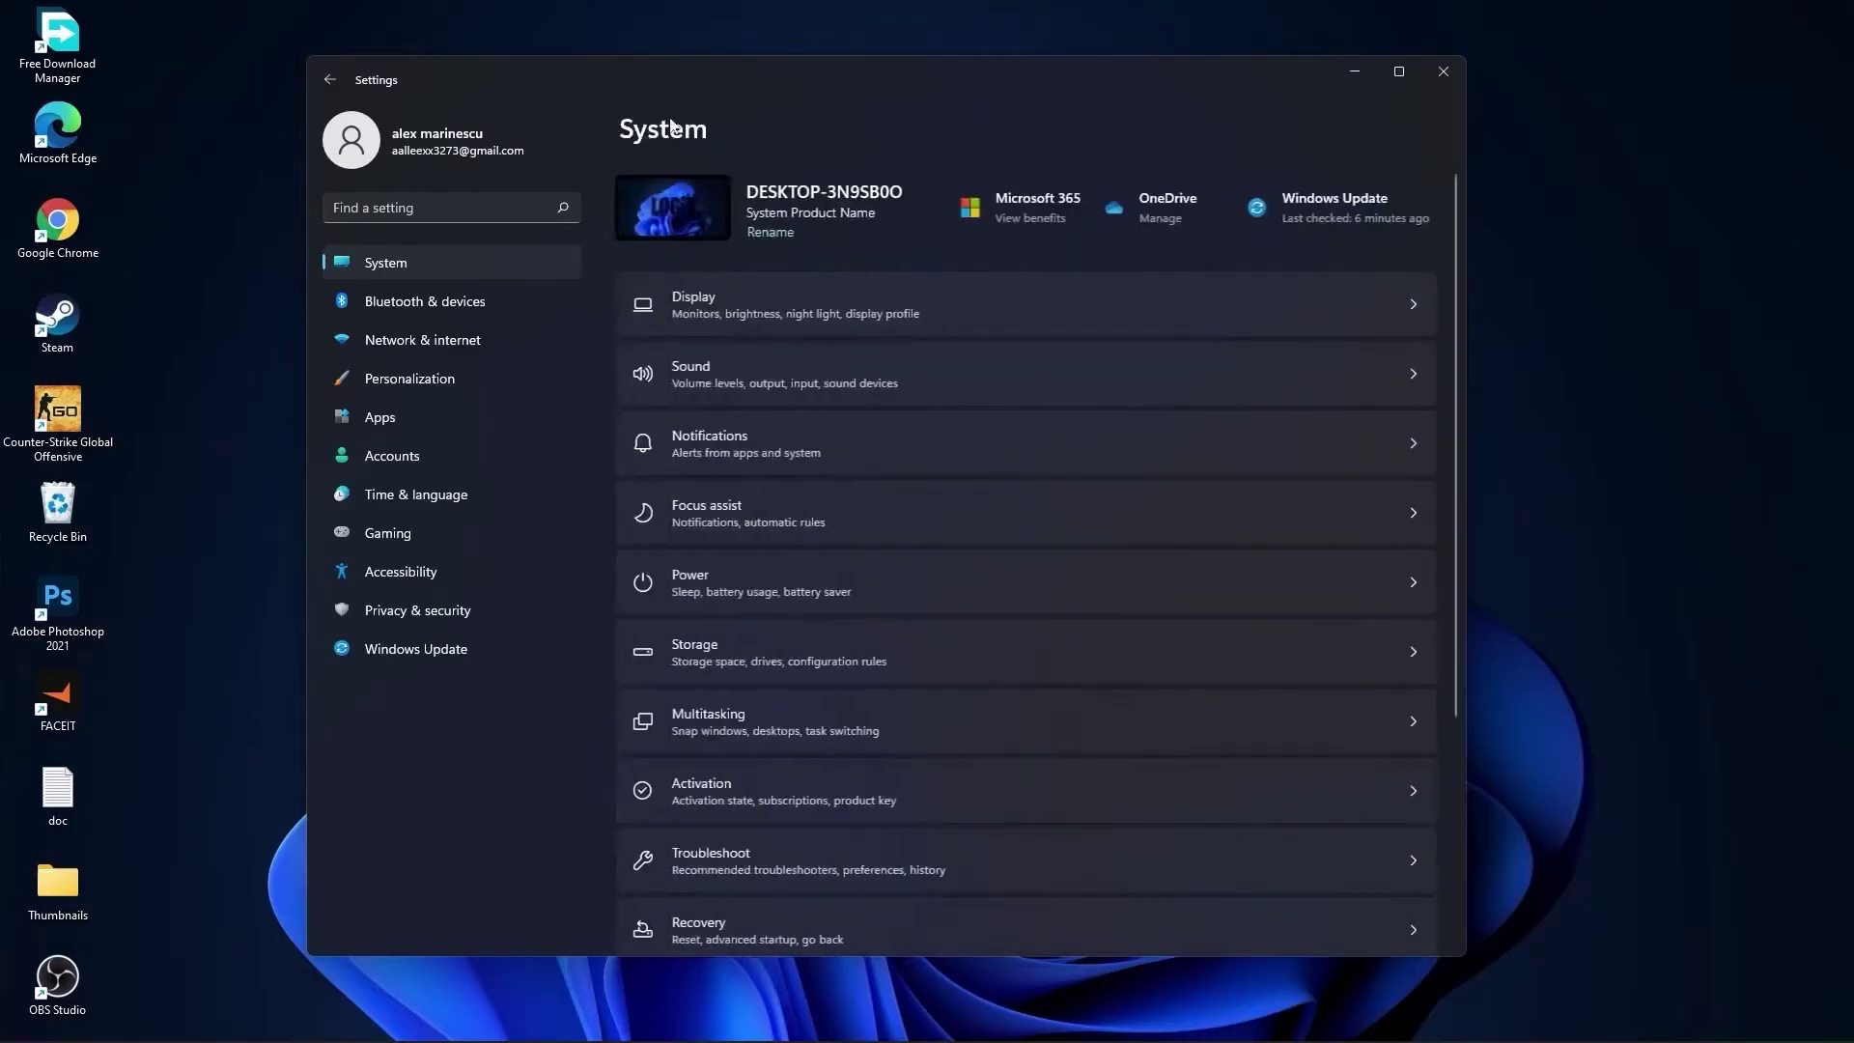
pyautogui.click(691, 513)
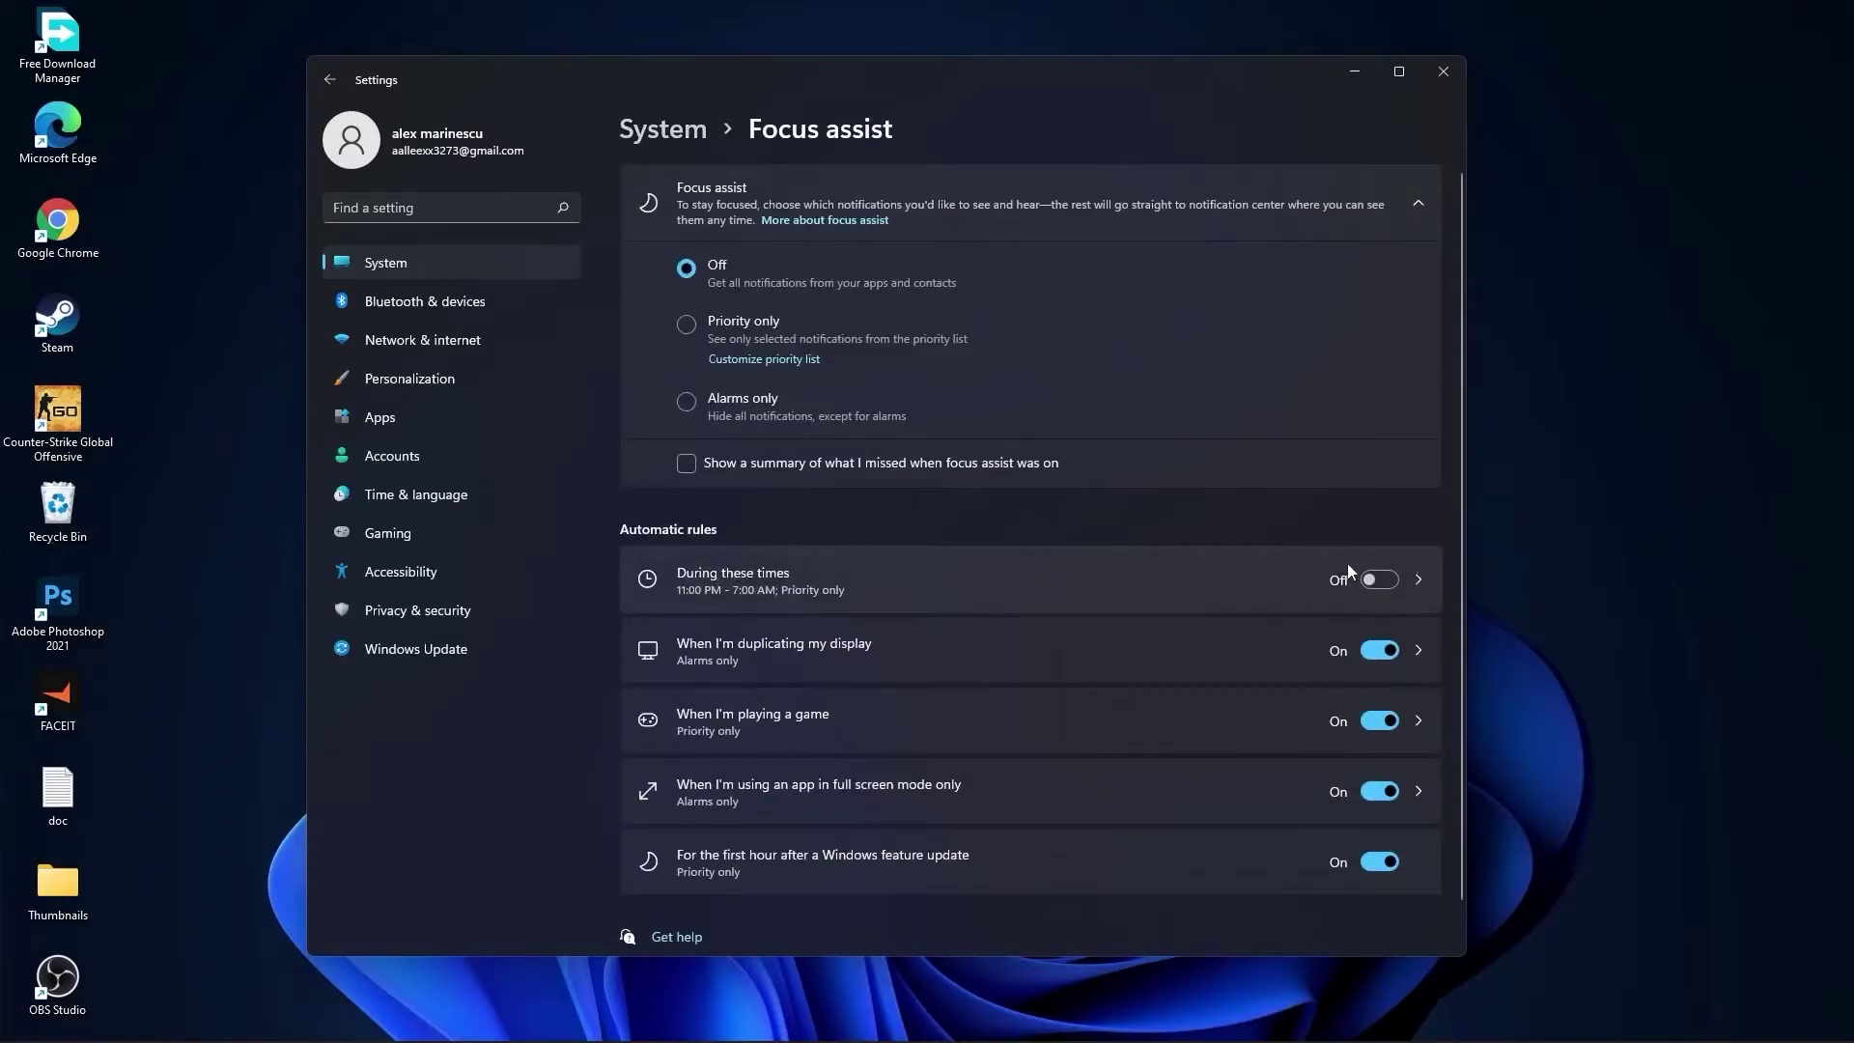
pyautogui.click(679, 133)
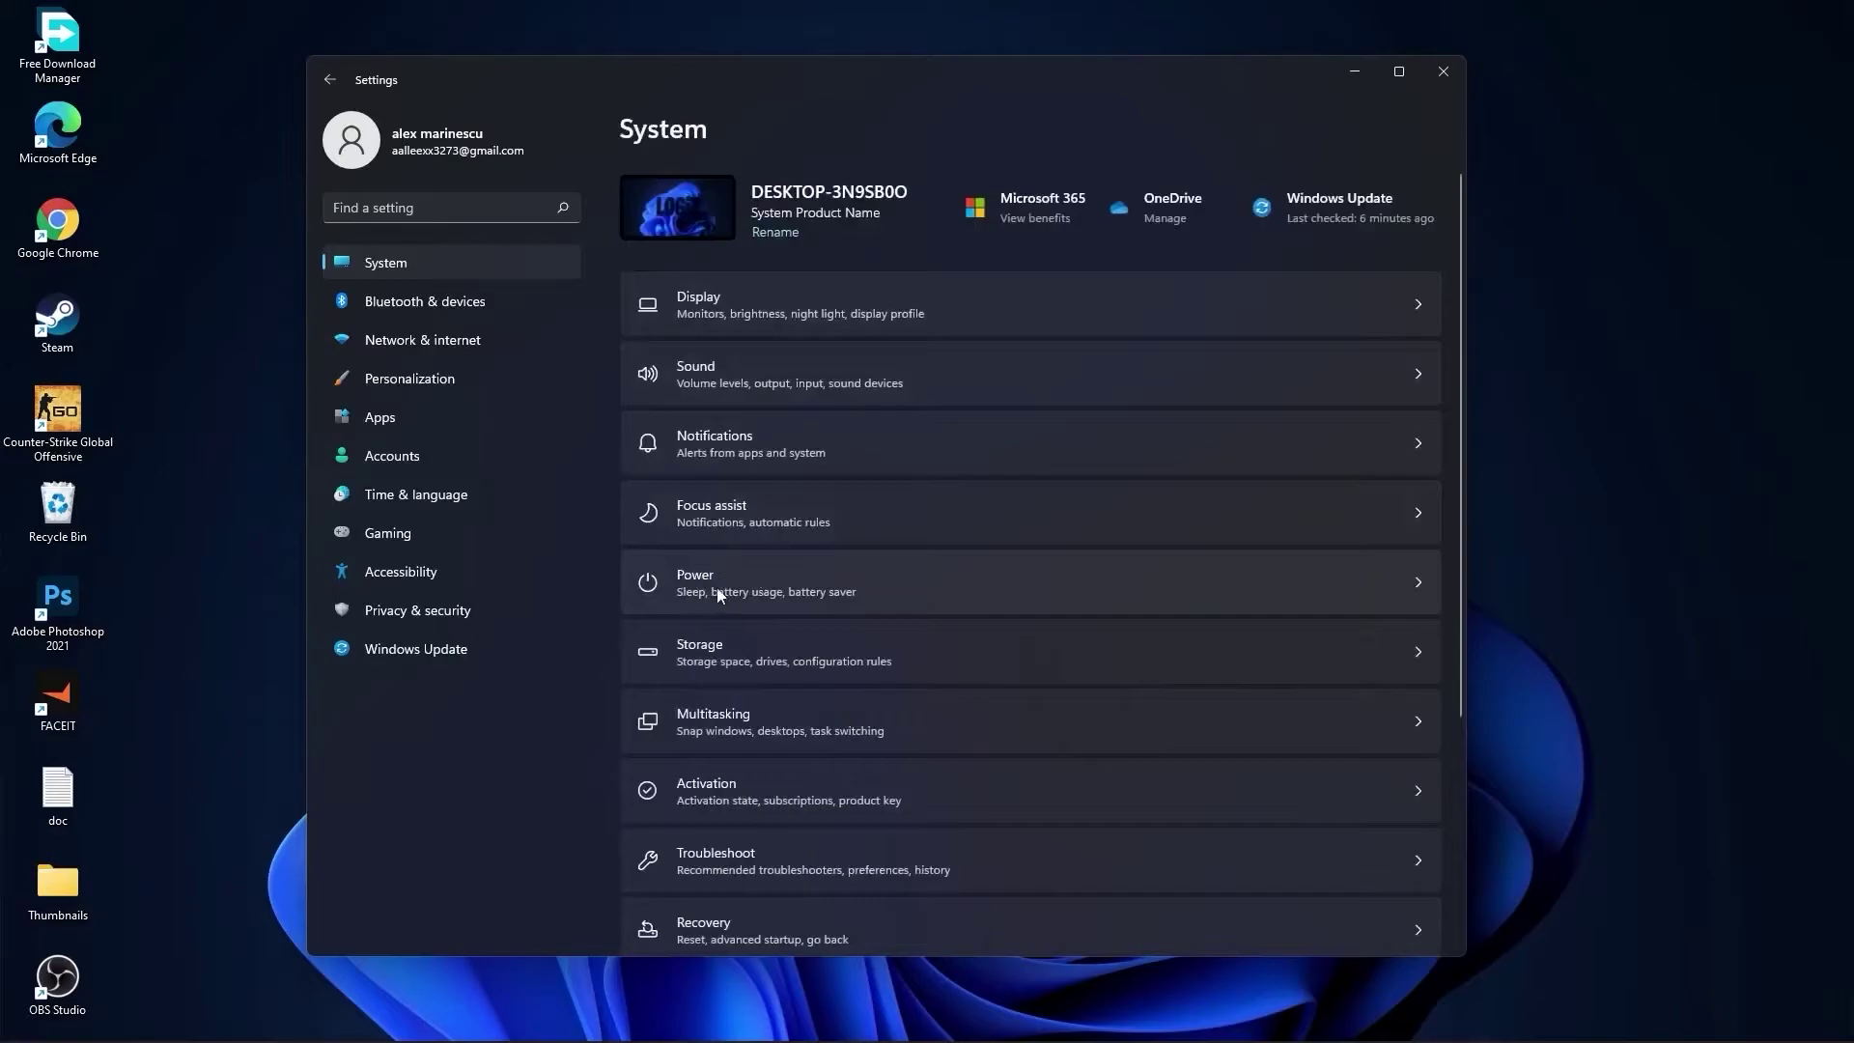
# - Keep the power mode at Best performance
pyautogui.click(727, 572)
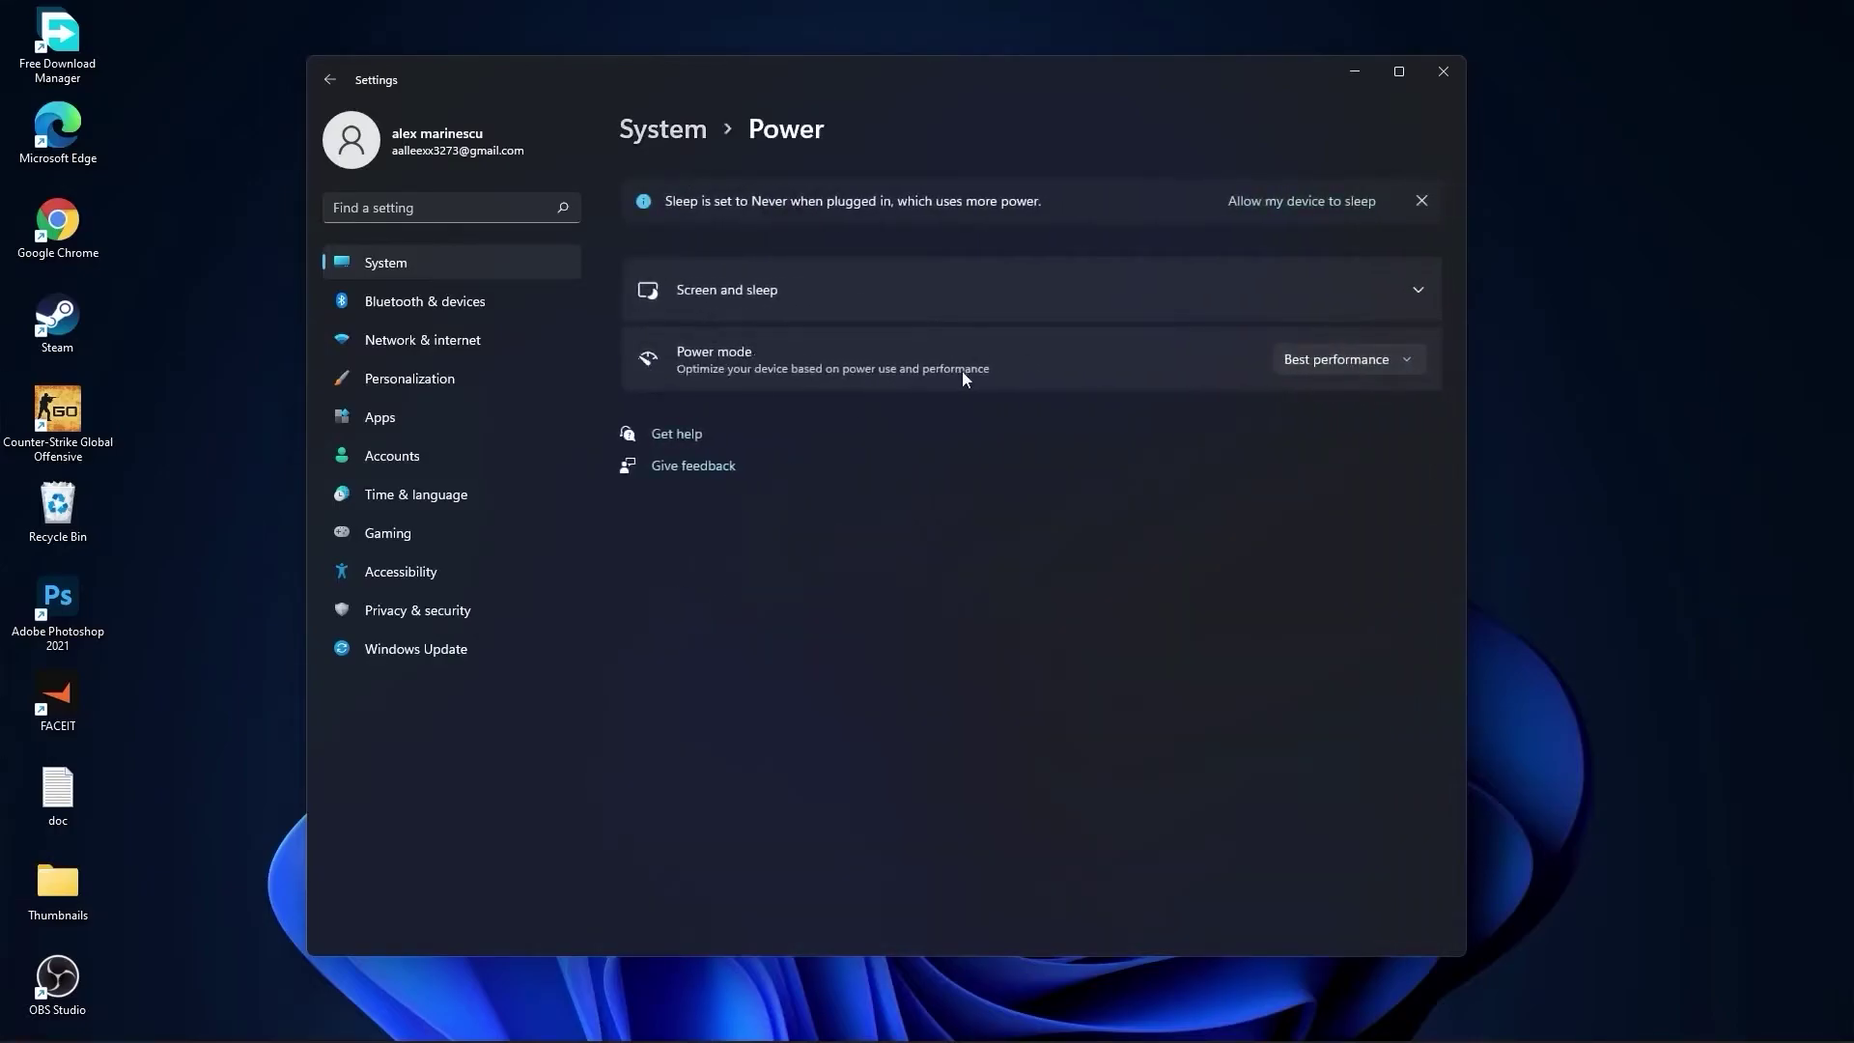
pyautogui.click(1341, 362)
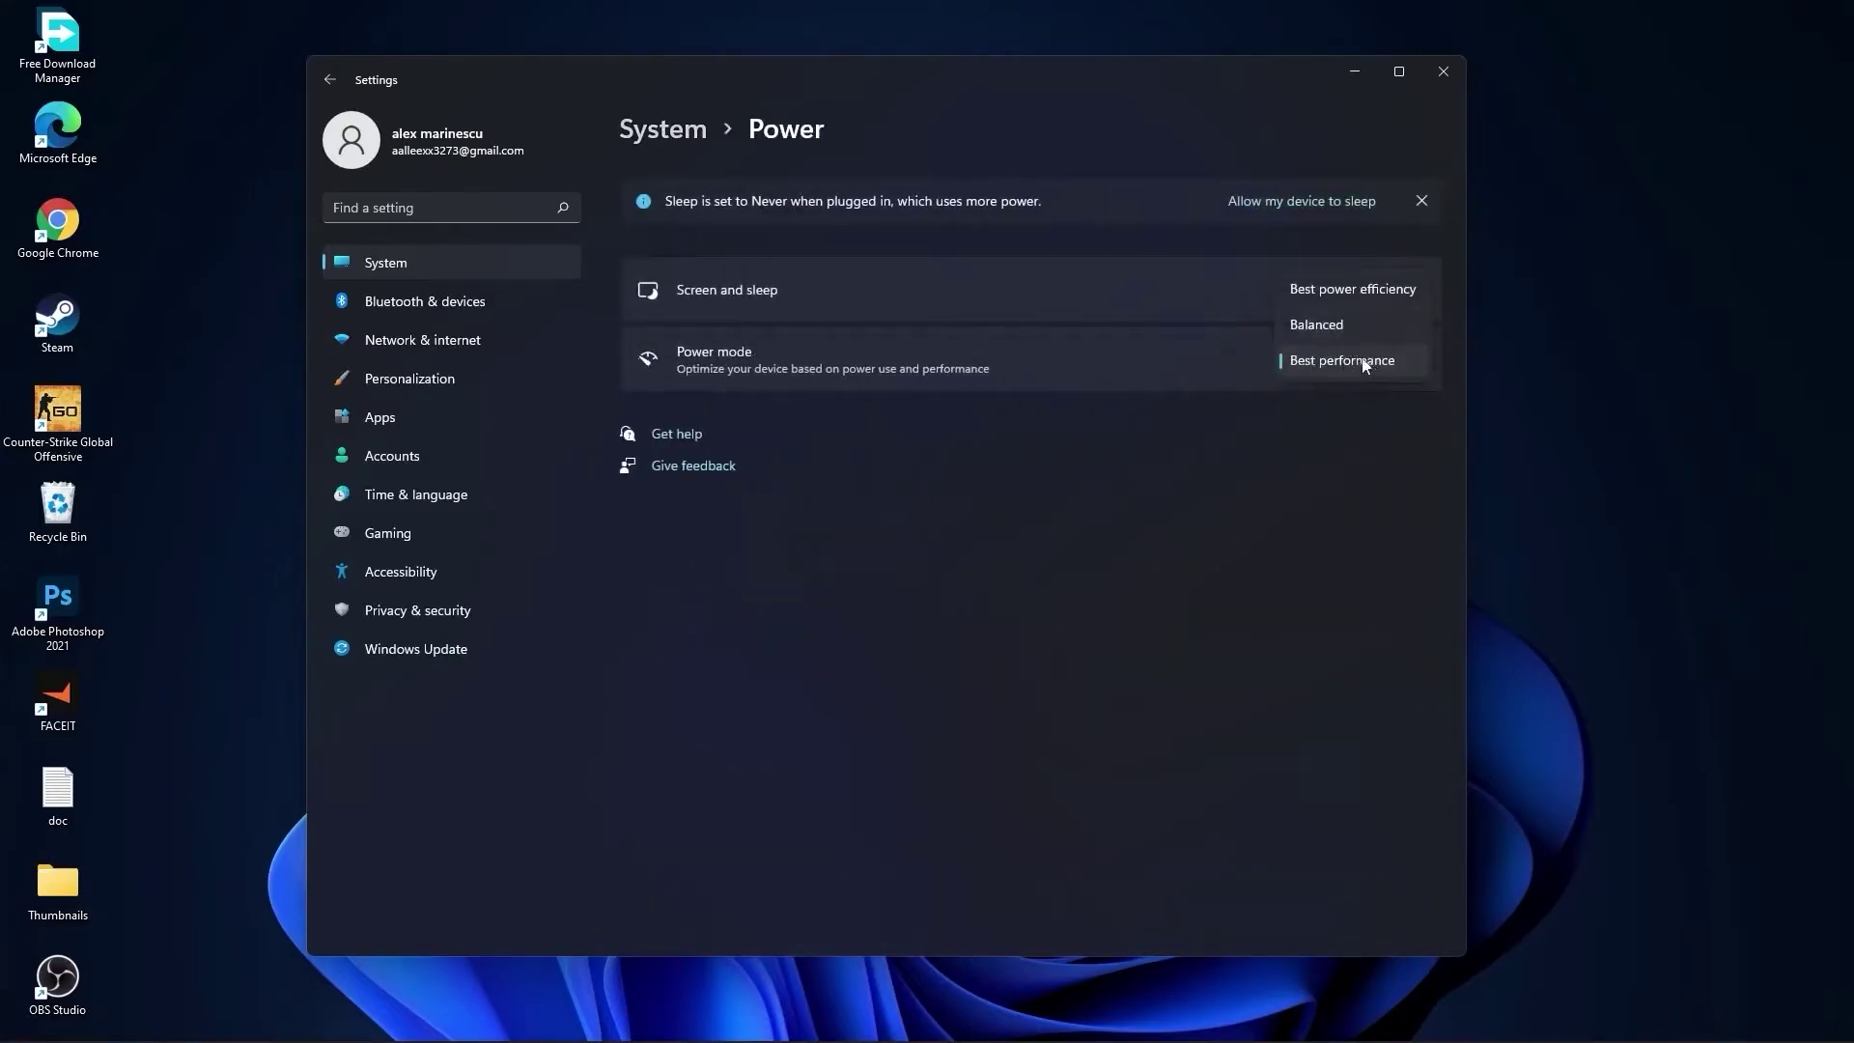
pyautogui.click(1365, 364)
pyautogui.click(659, 132)
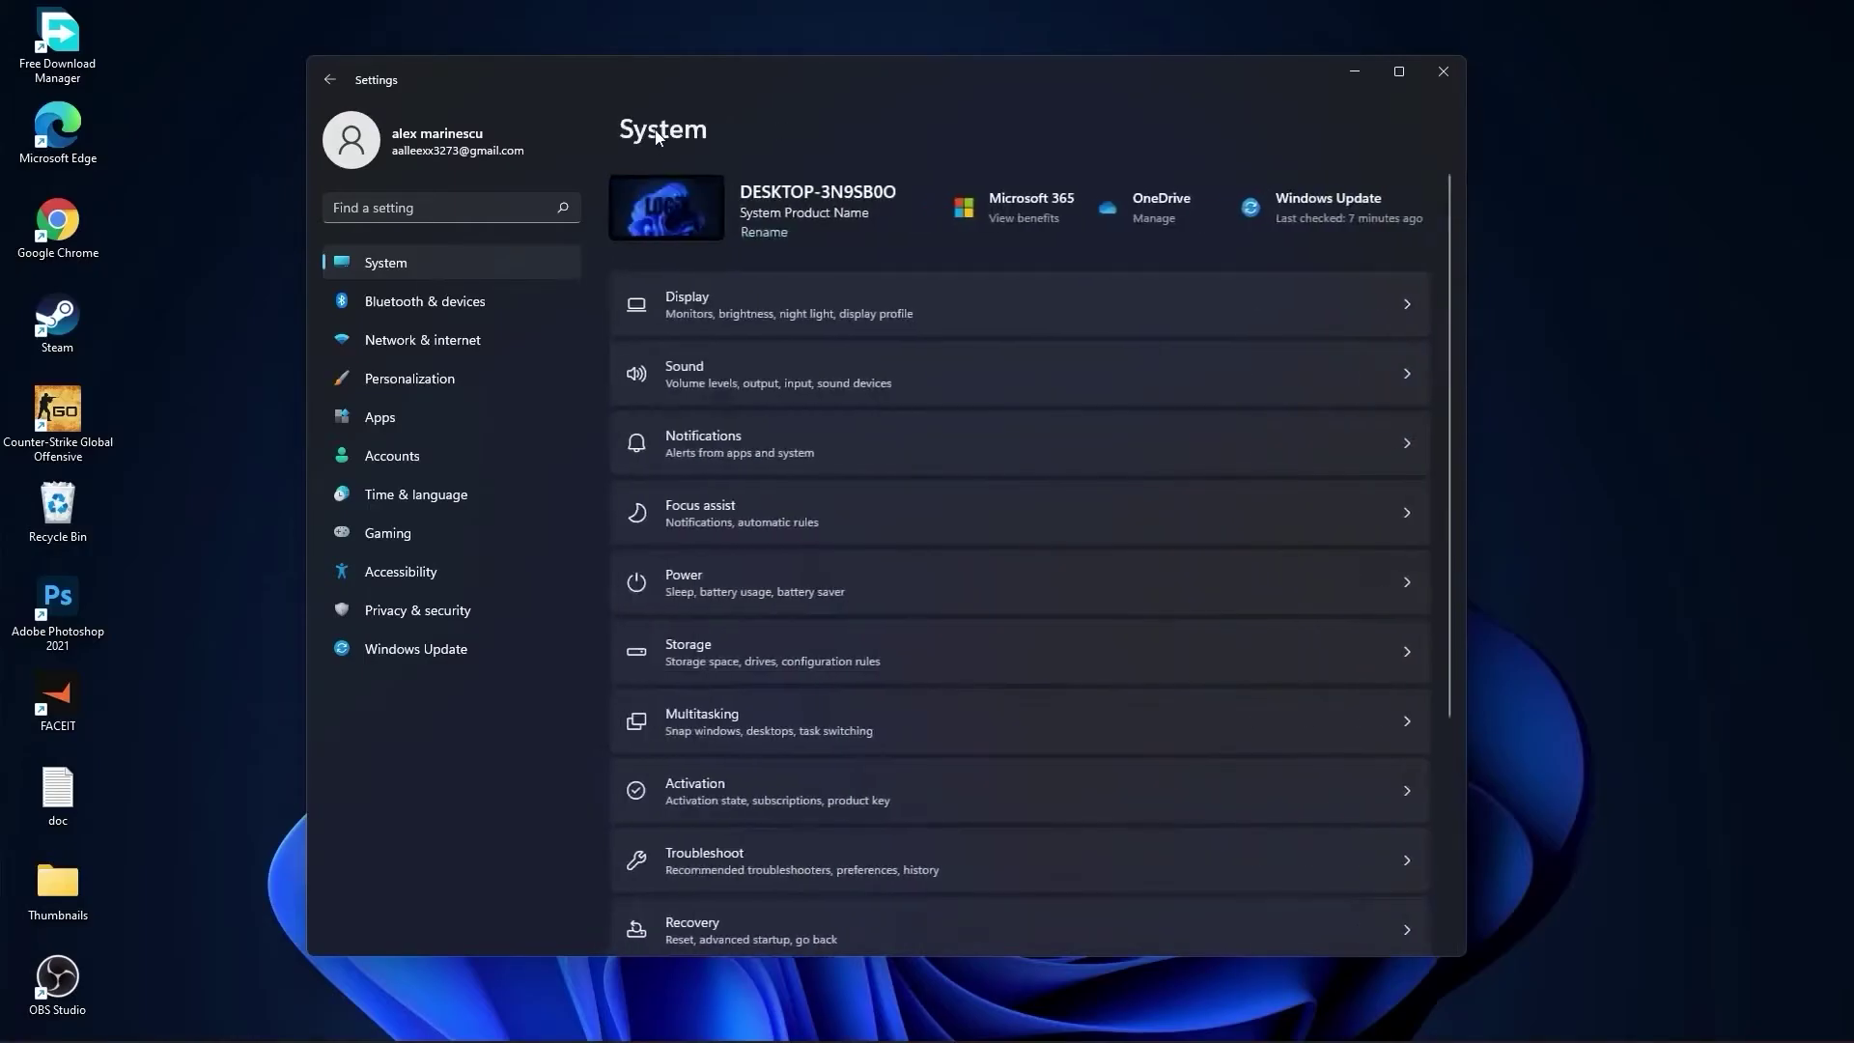
# - Clean up Downloads and the previous Windows installation from Storage cleanup recommendations, freeing 45.3 GB
pyautogui.click(716, 649)
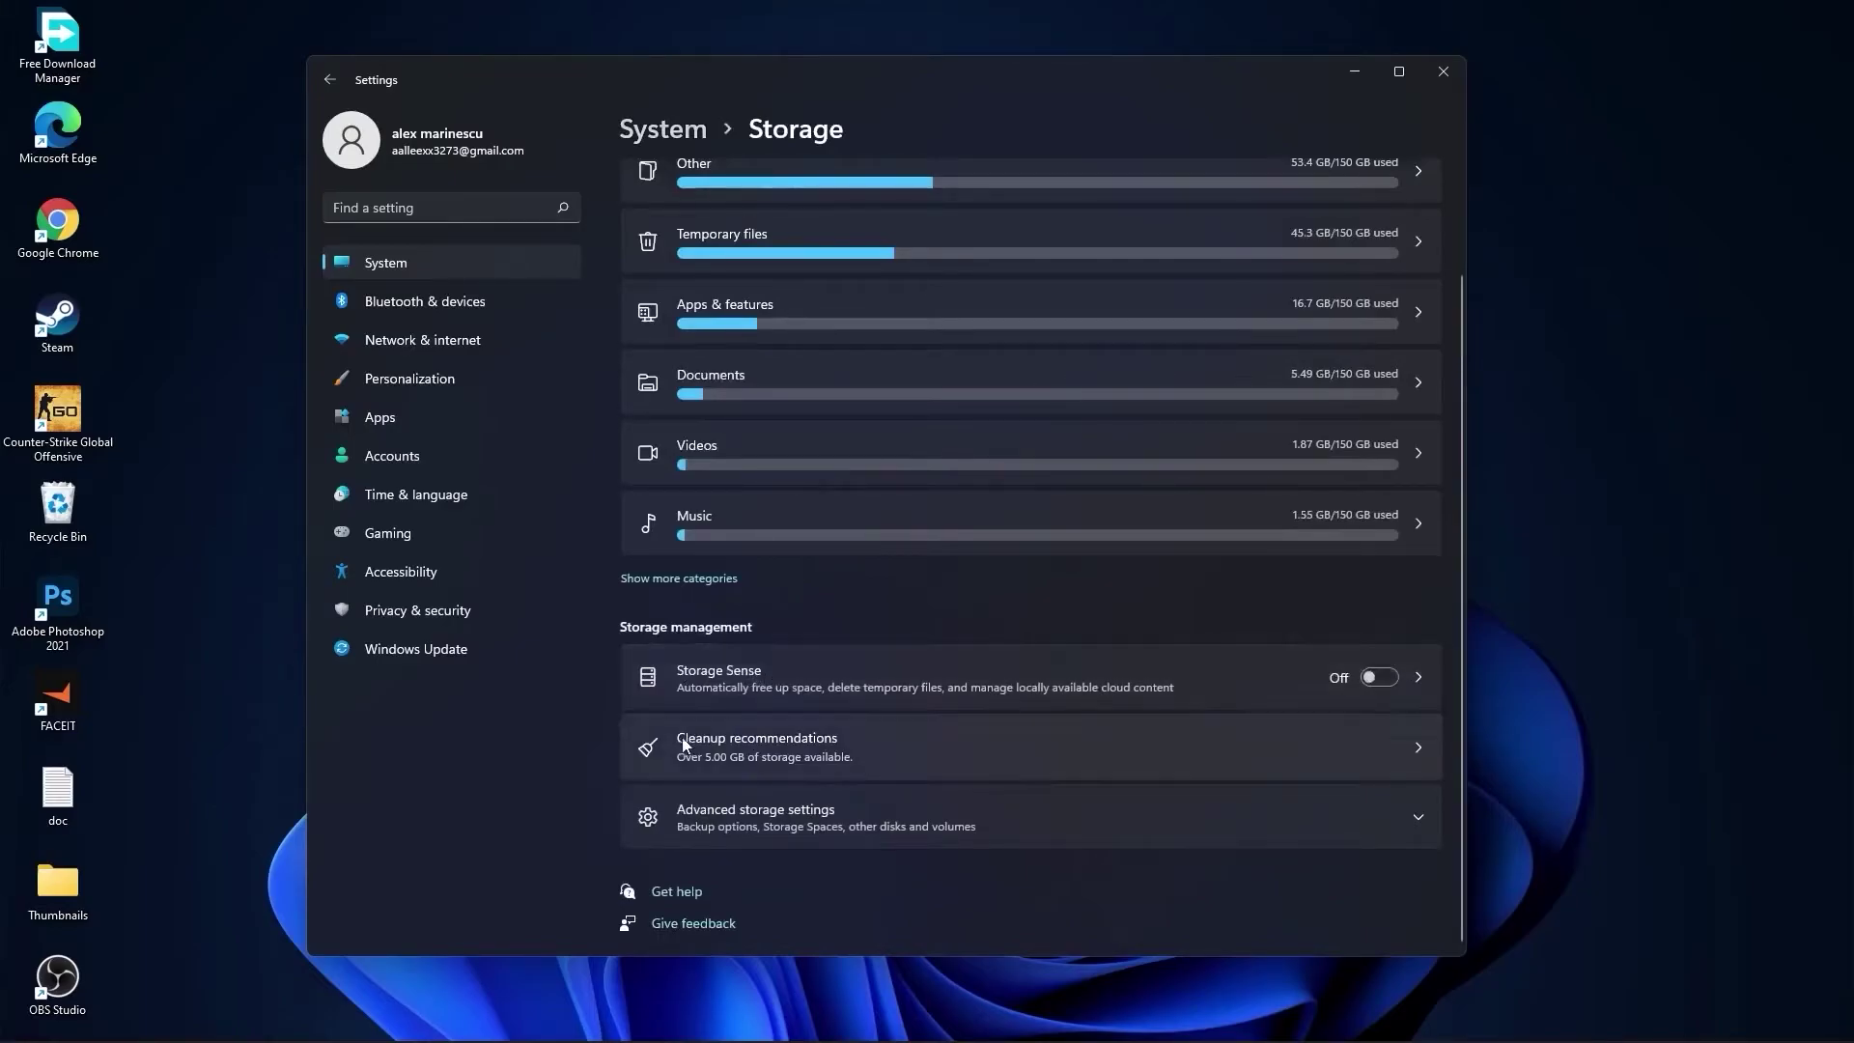
pyautogui.click(755, 739)
pyautogui.click(690, 276)
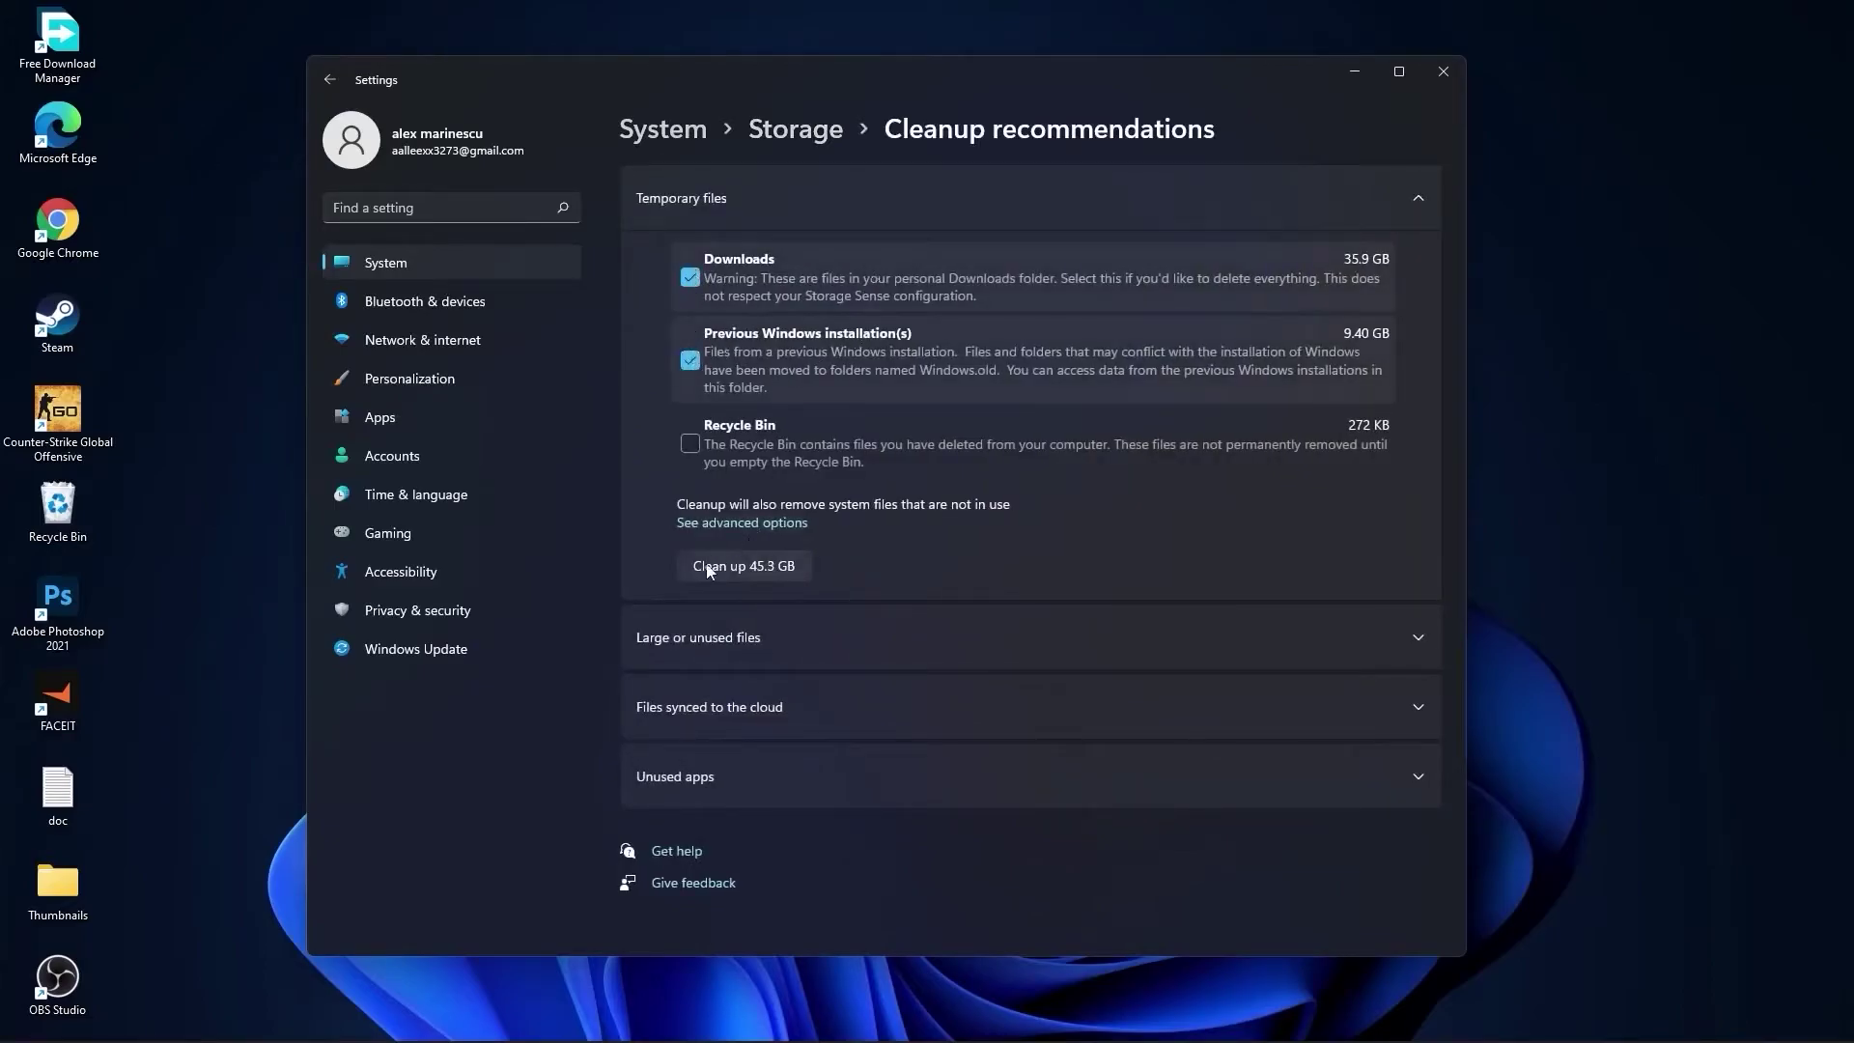
pyautogui.click(745, 570)
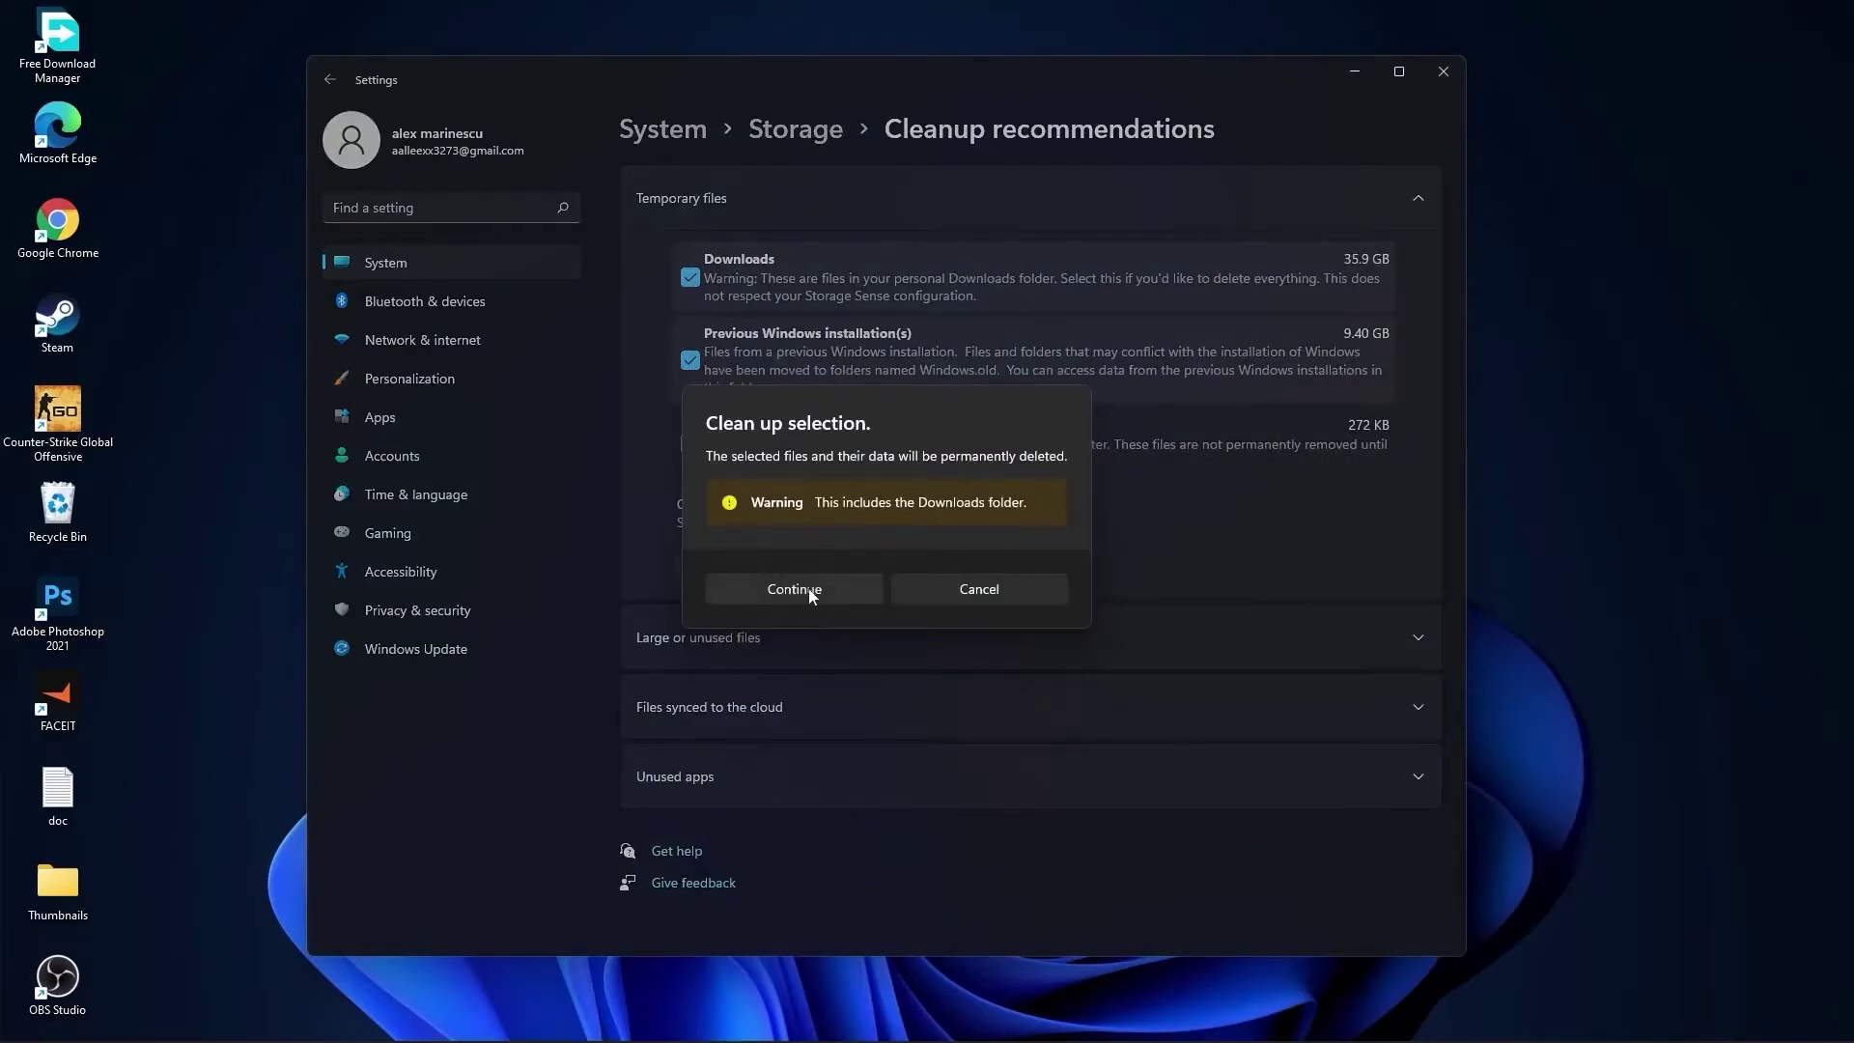
pyautogui.click(810, 590)
pyautogui.click(662, 136)
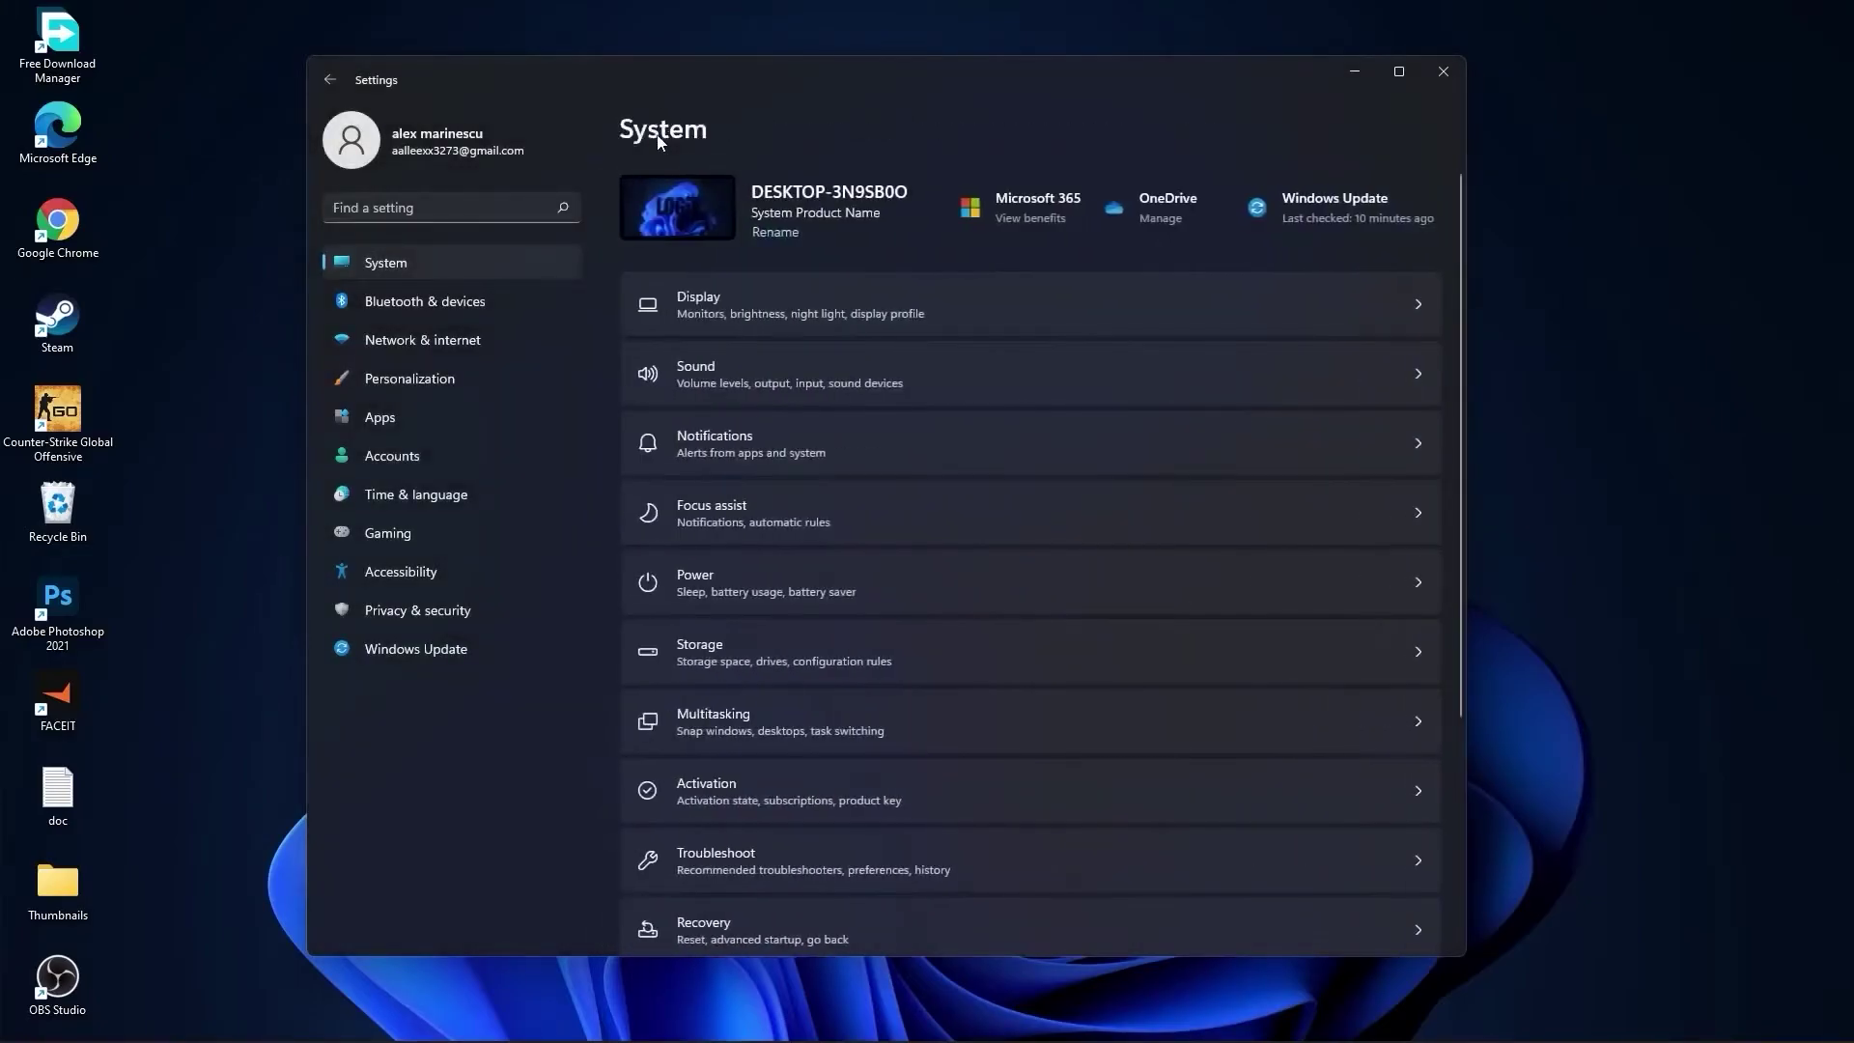
pyautogui.click(734, 711)
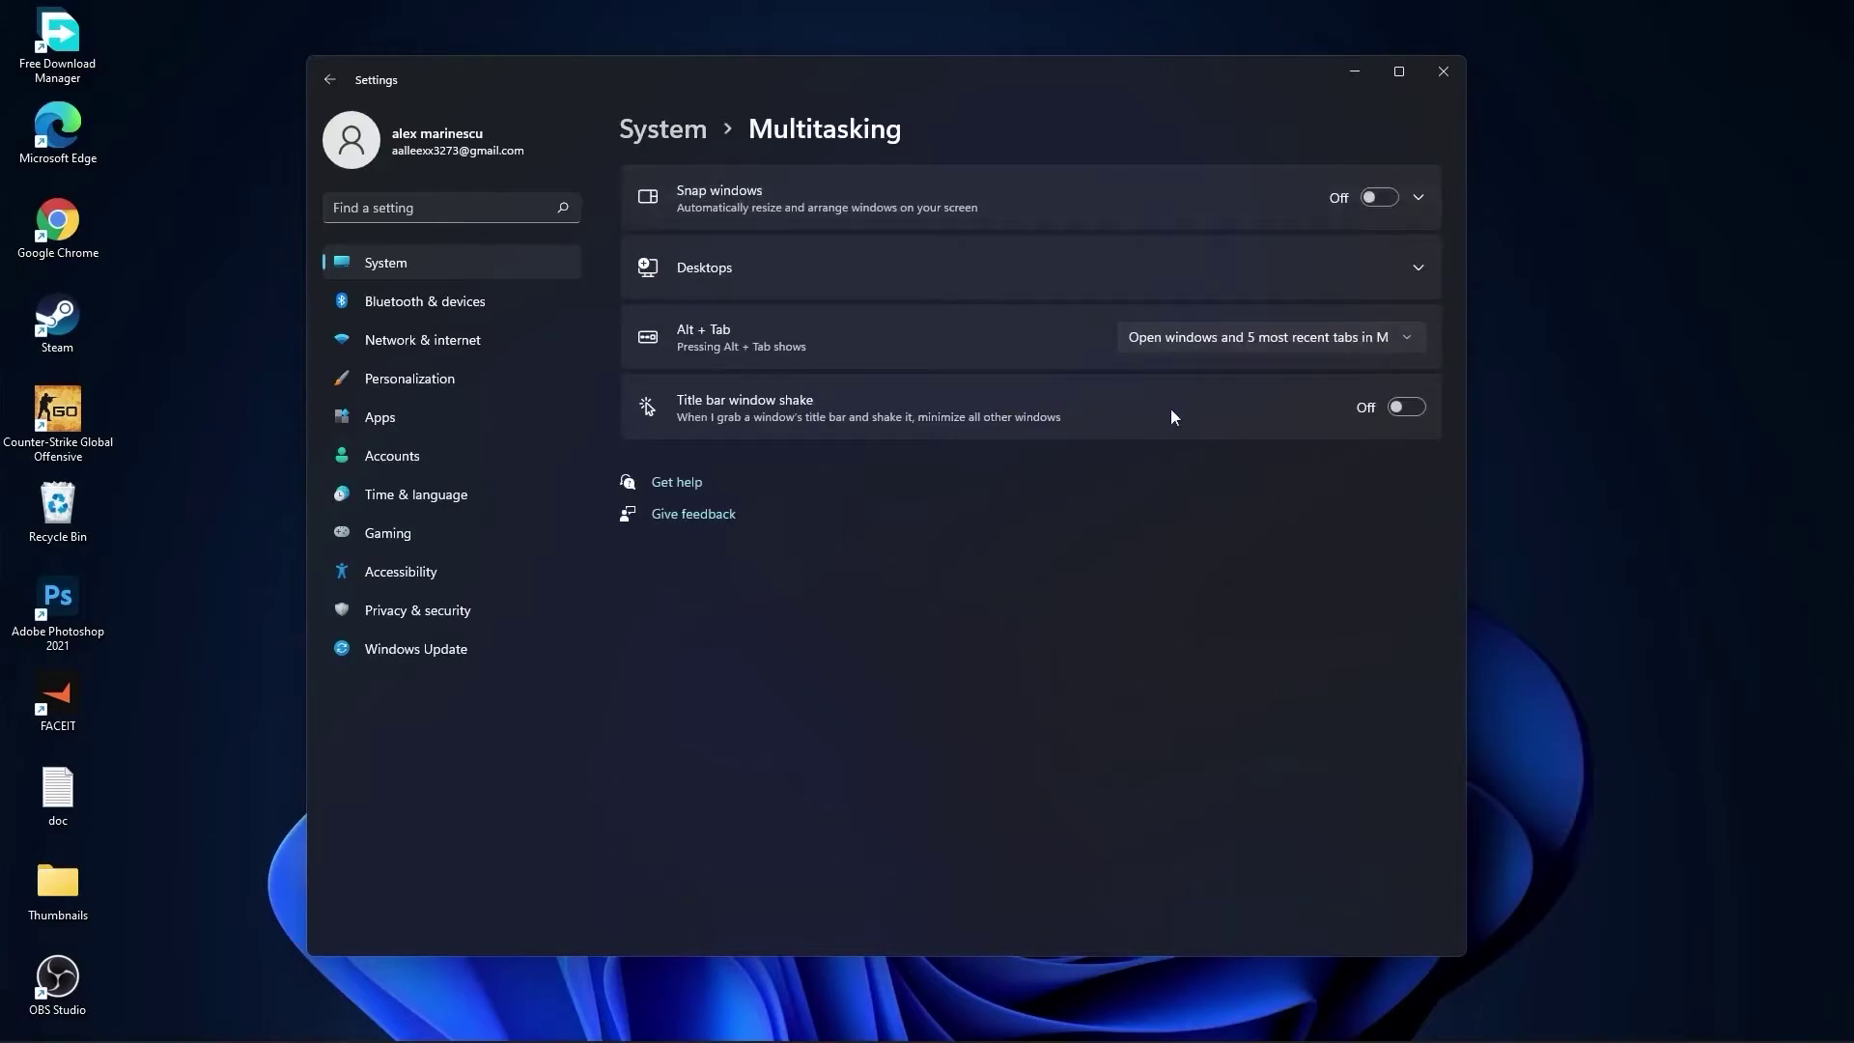
pyautogui.click(668, 144)
pyautogui.scroll(-5, 999, 647)
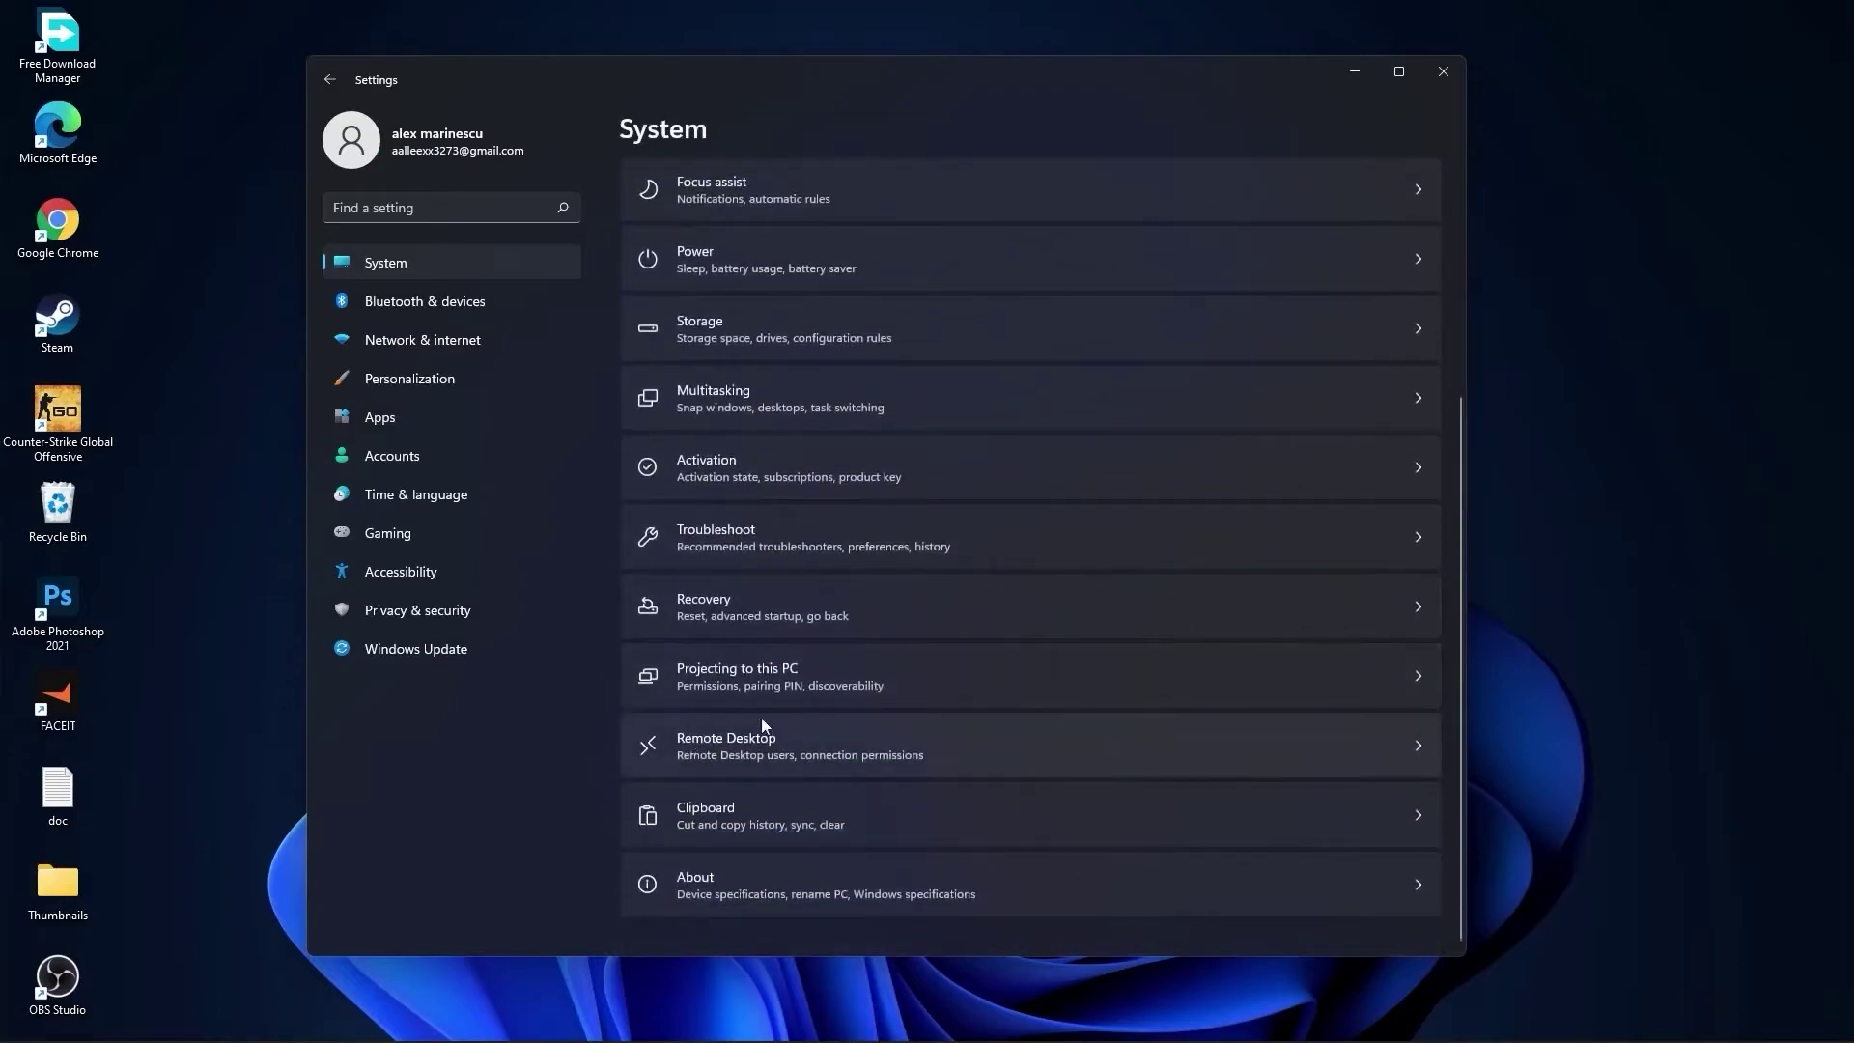
pyautogui.click(740, 747)
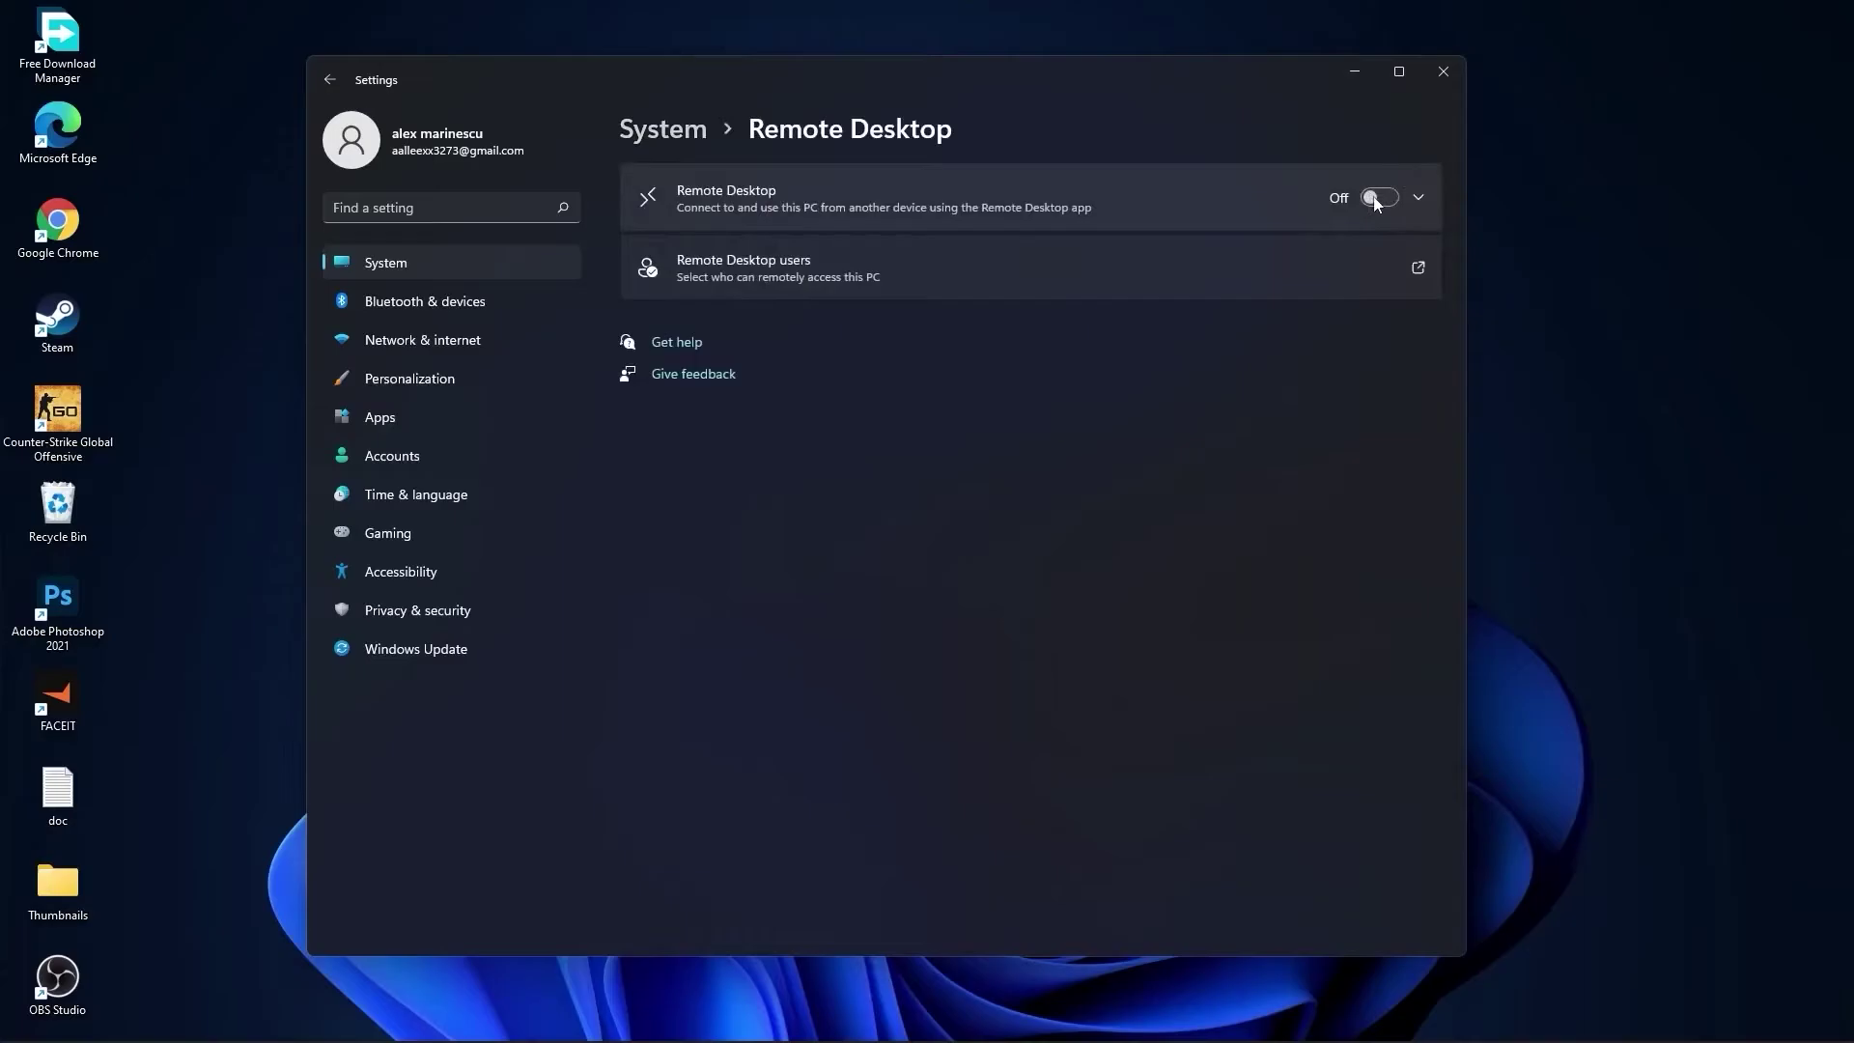
pyautogui.click(662, 128)
pyautogui.scroll(-3, 1014, 681)
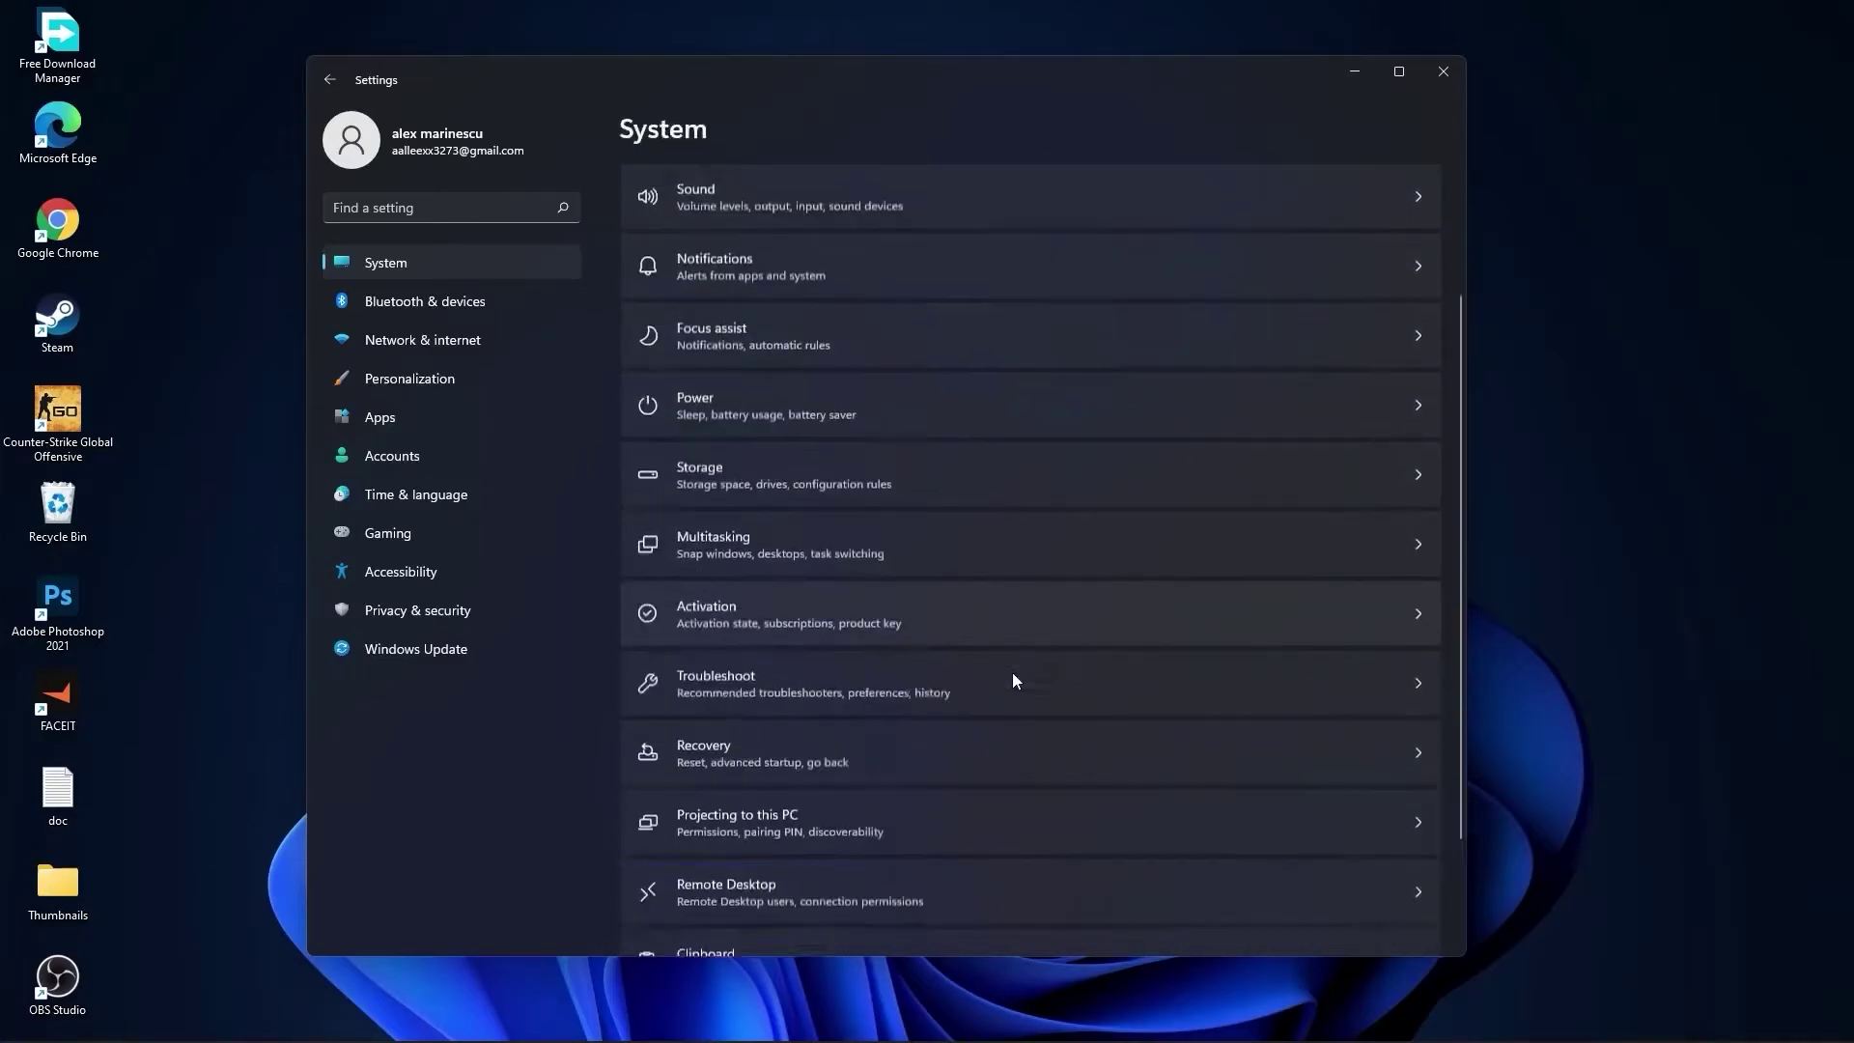
pyautogui.scroll(-2, 1014, 681)
pyautogui.click(715, 821)
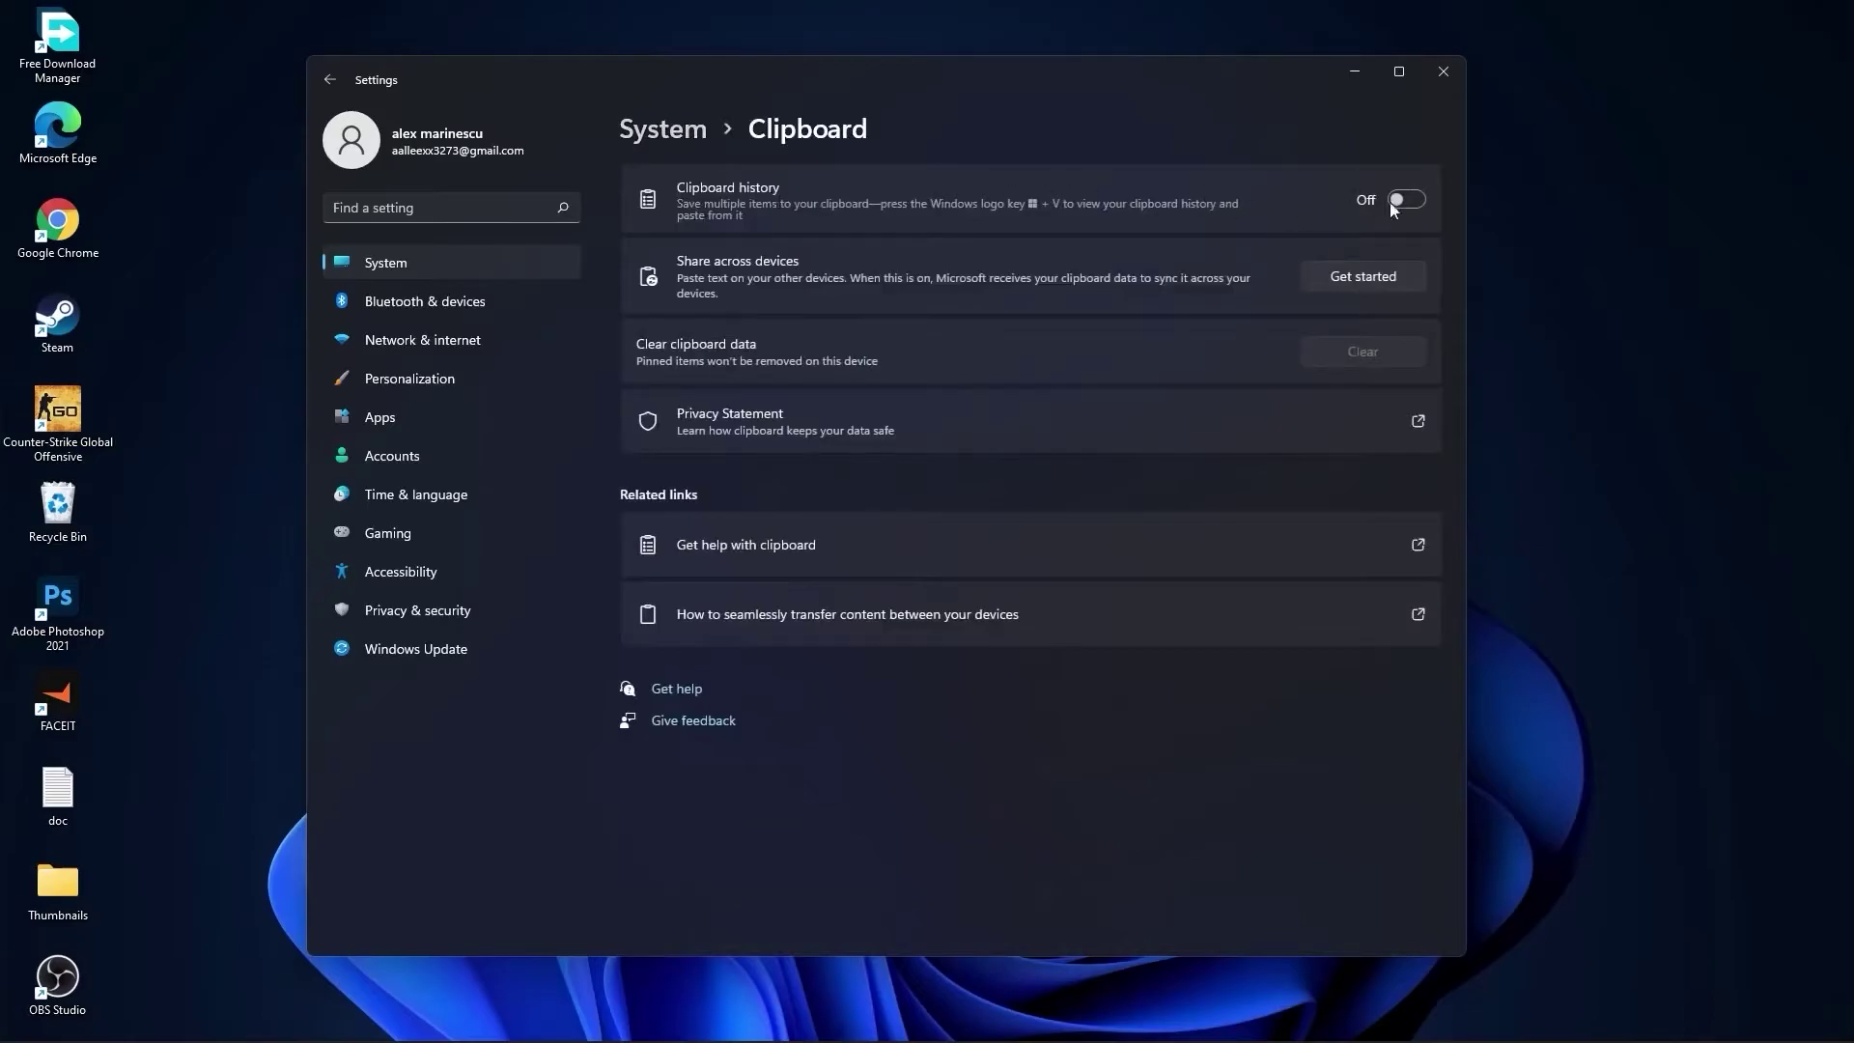
pyautogui.click(663, 129)
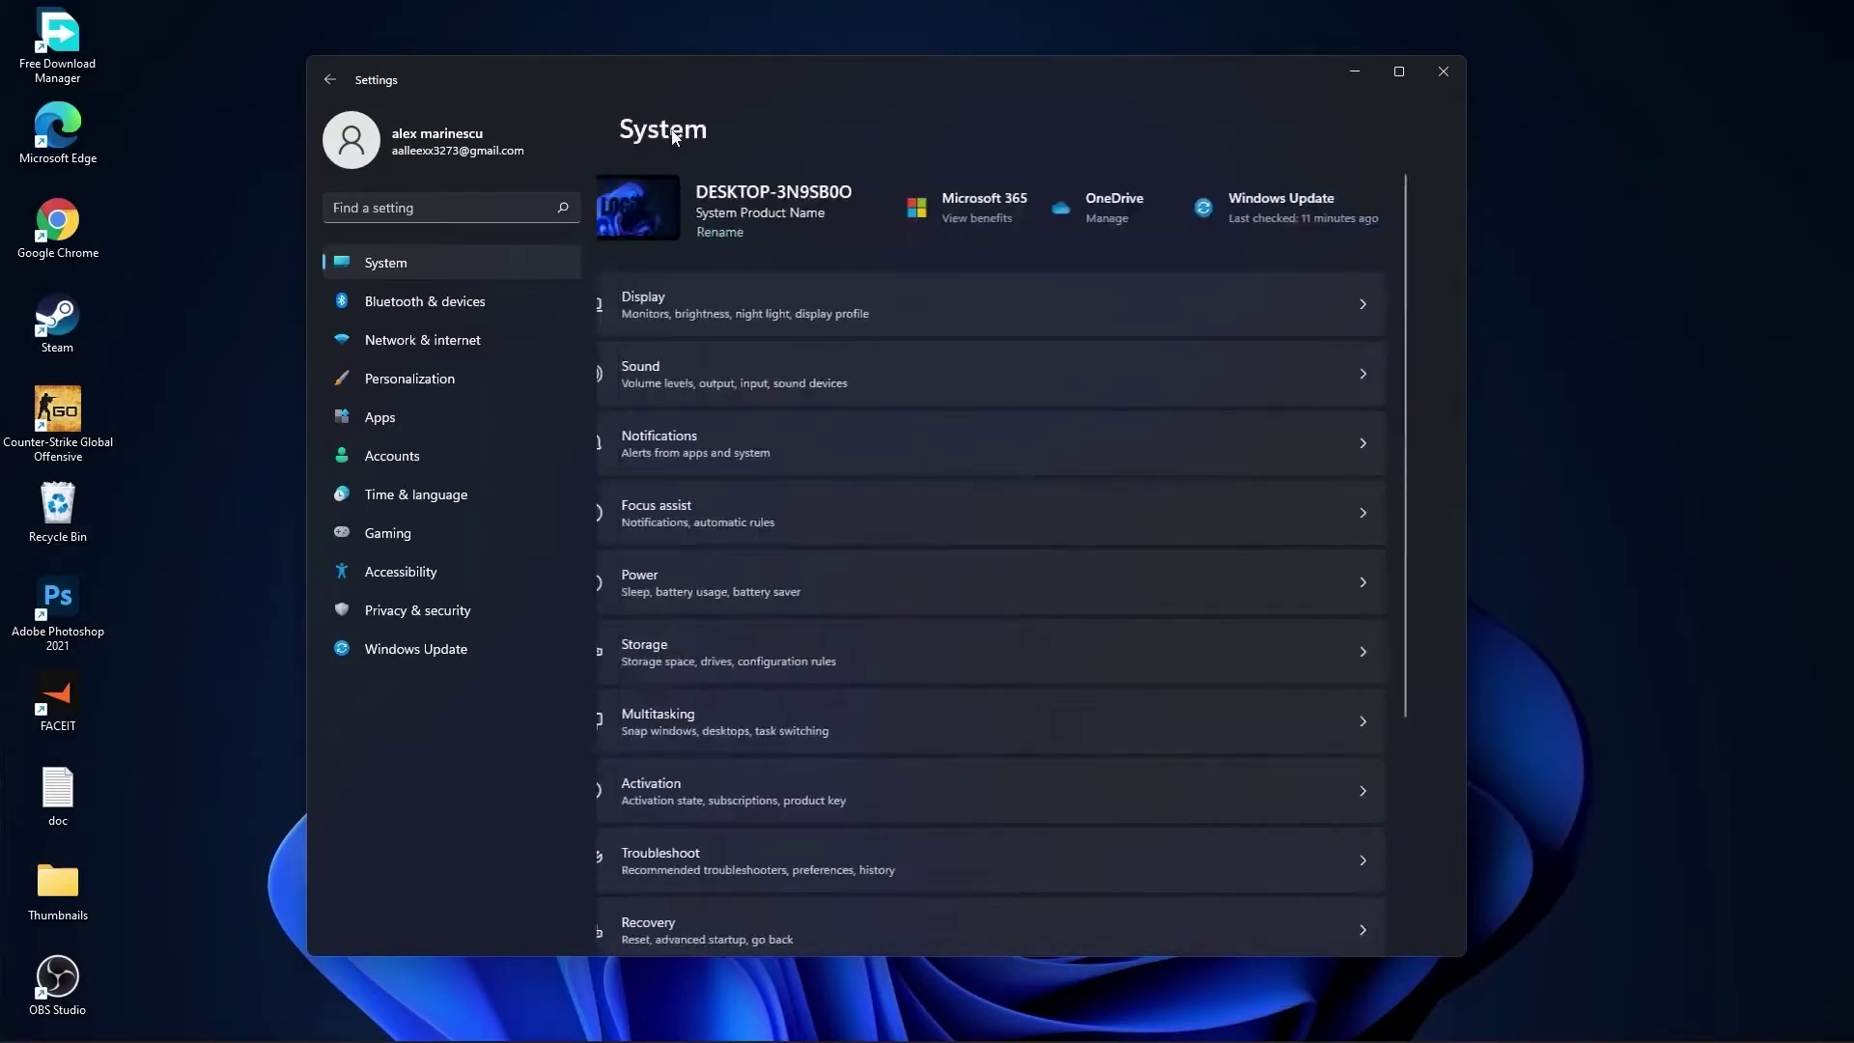
# - Check the desktop background type under Personalization > Background, leaving it on Picture
pyautogui.click(349, 382)
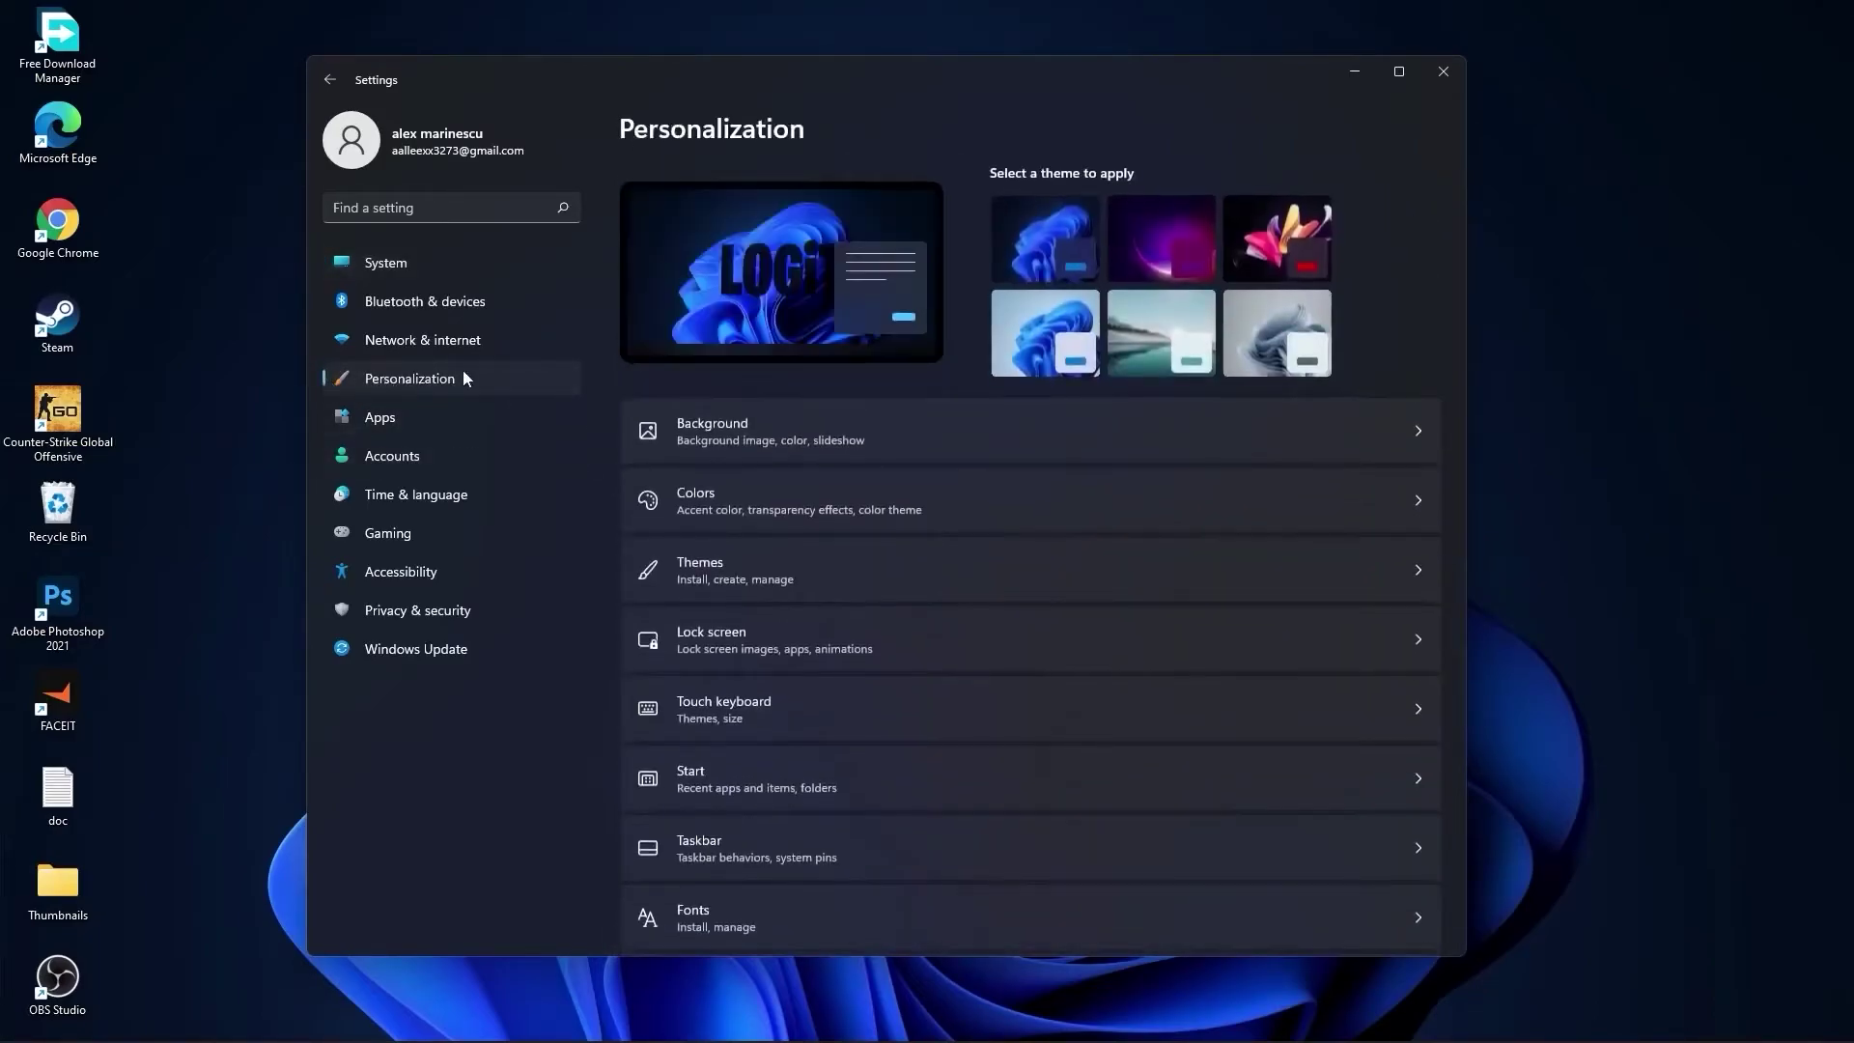
pyautogui.click(731, 431)
pyautogui.click(1336, 396)
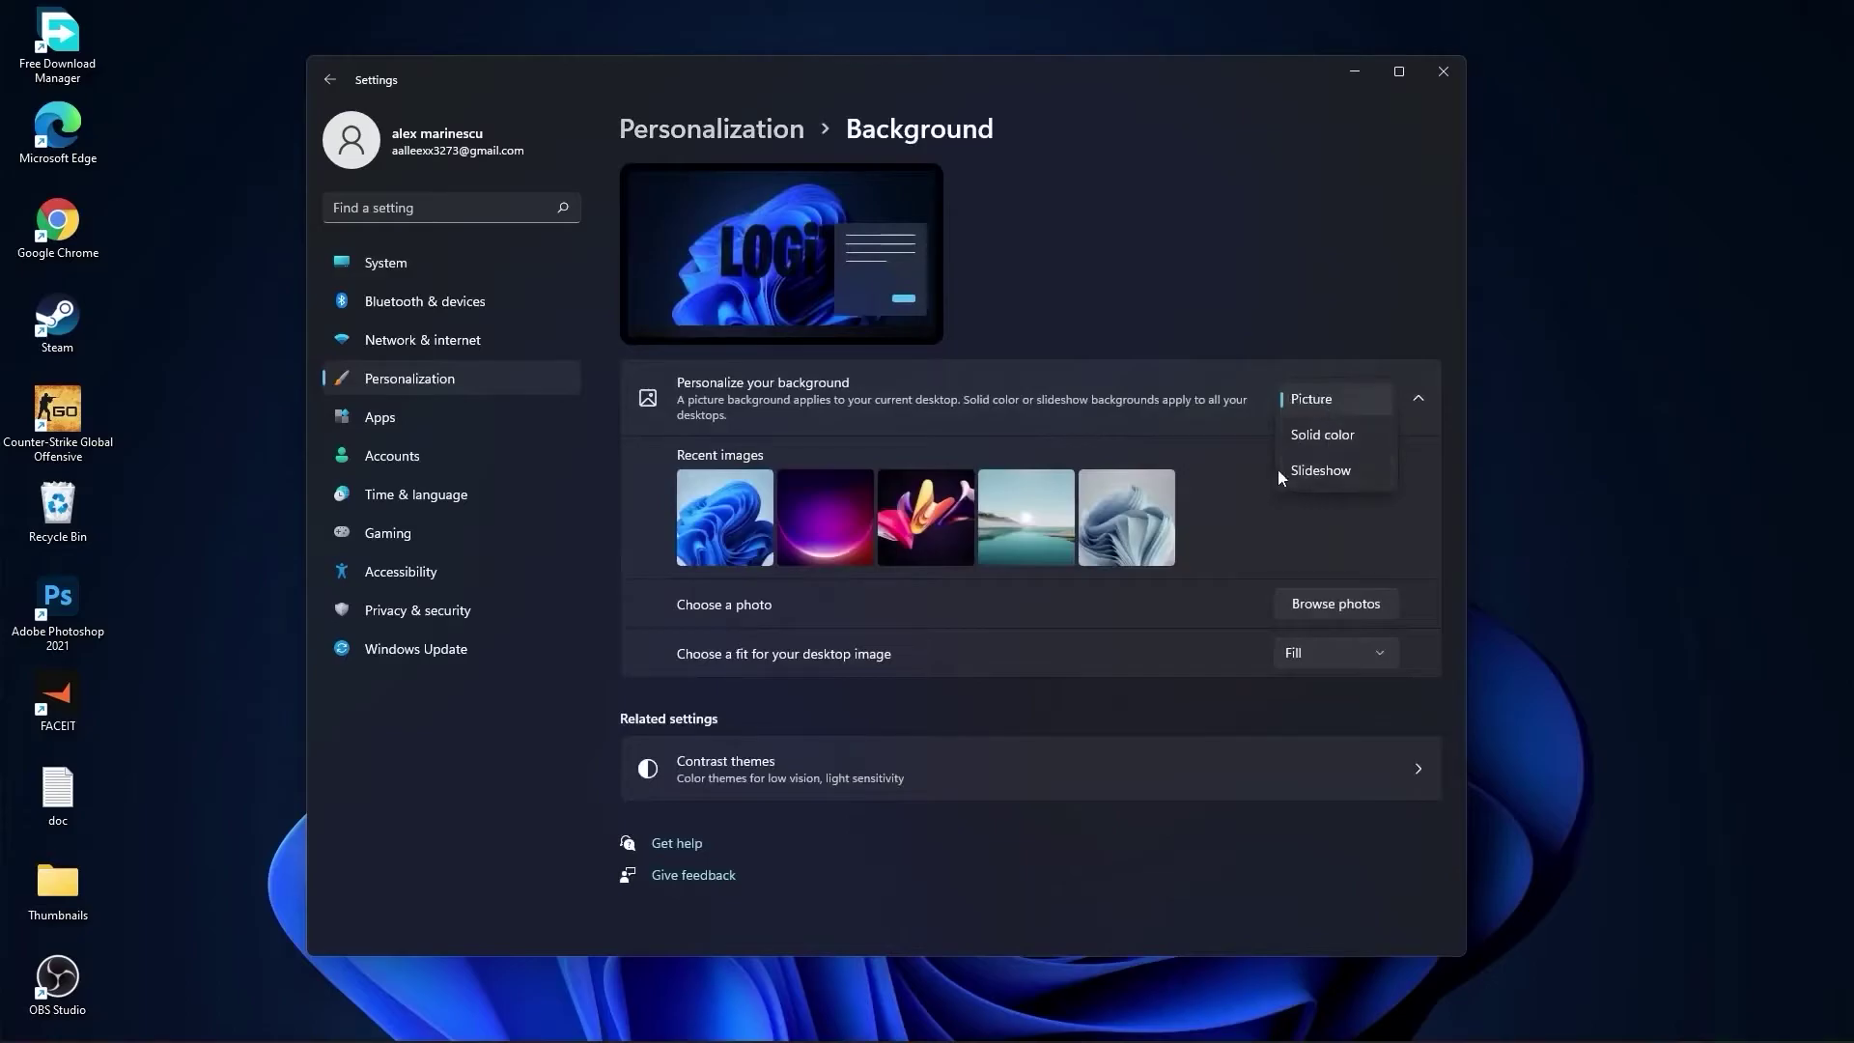
pyautogui.click(1337, 473)
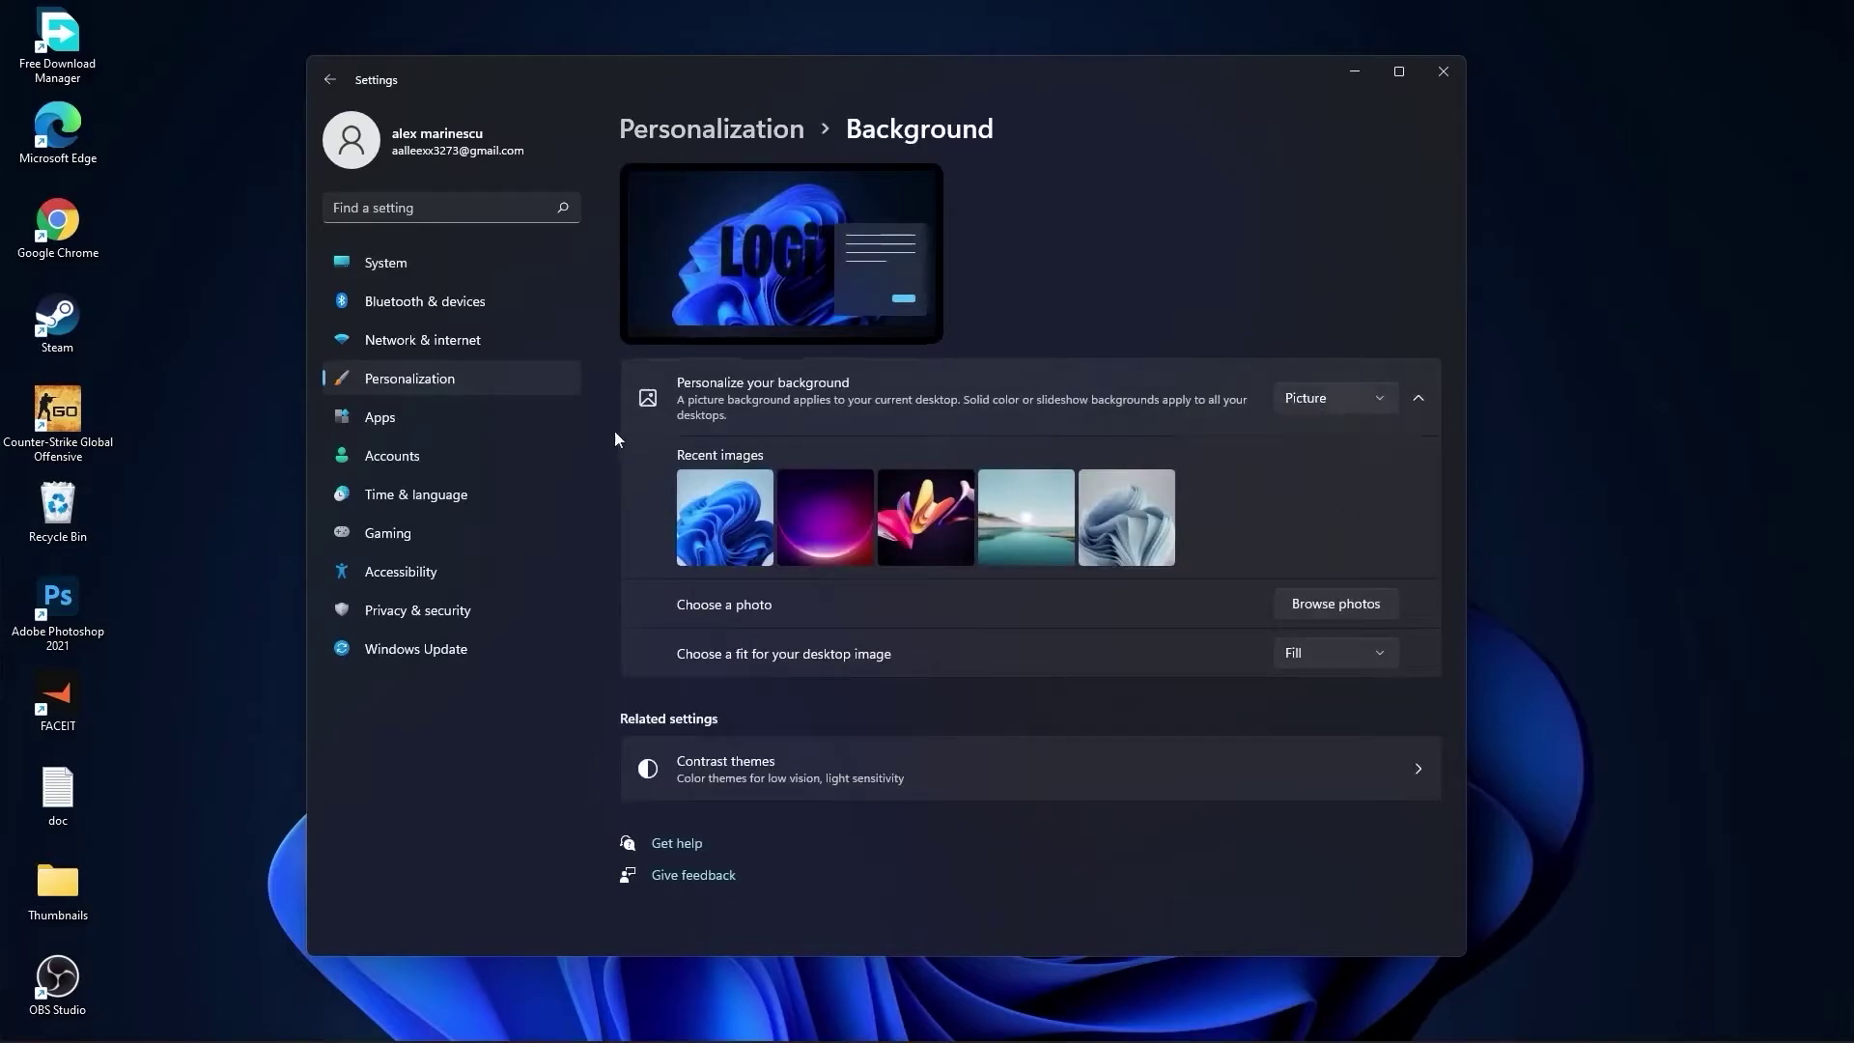
# - Browse the installed apps list and show Adobe Photoshop 2021's modify and uninstall options
pyautogui.click(410, 422)
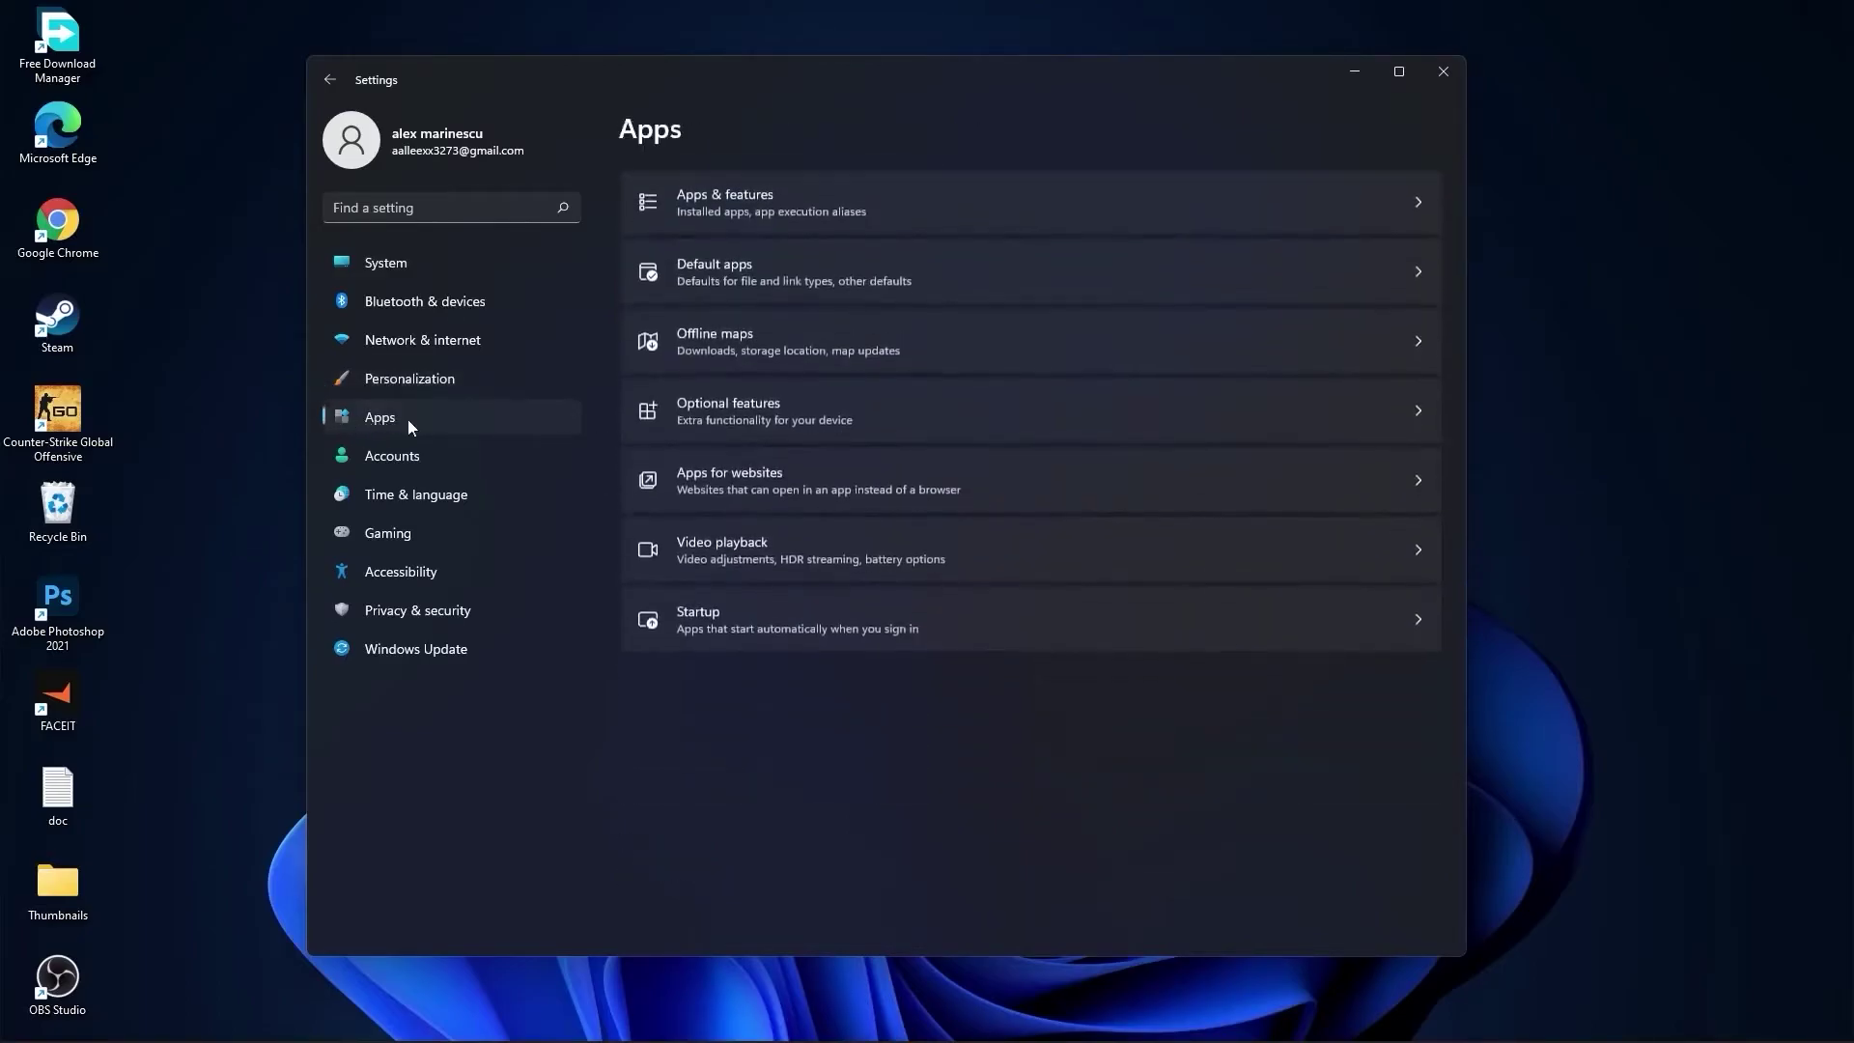
pyautogui.click(766, 200)
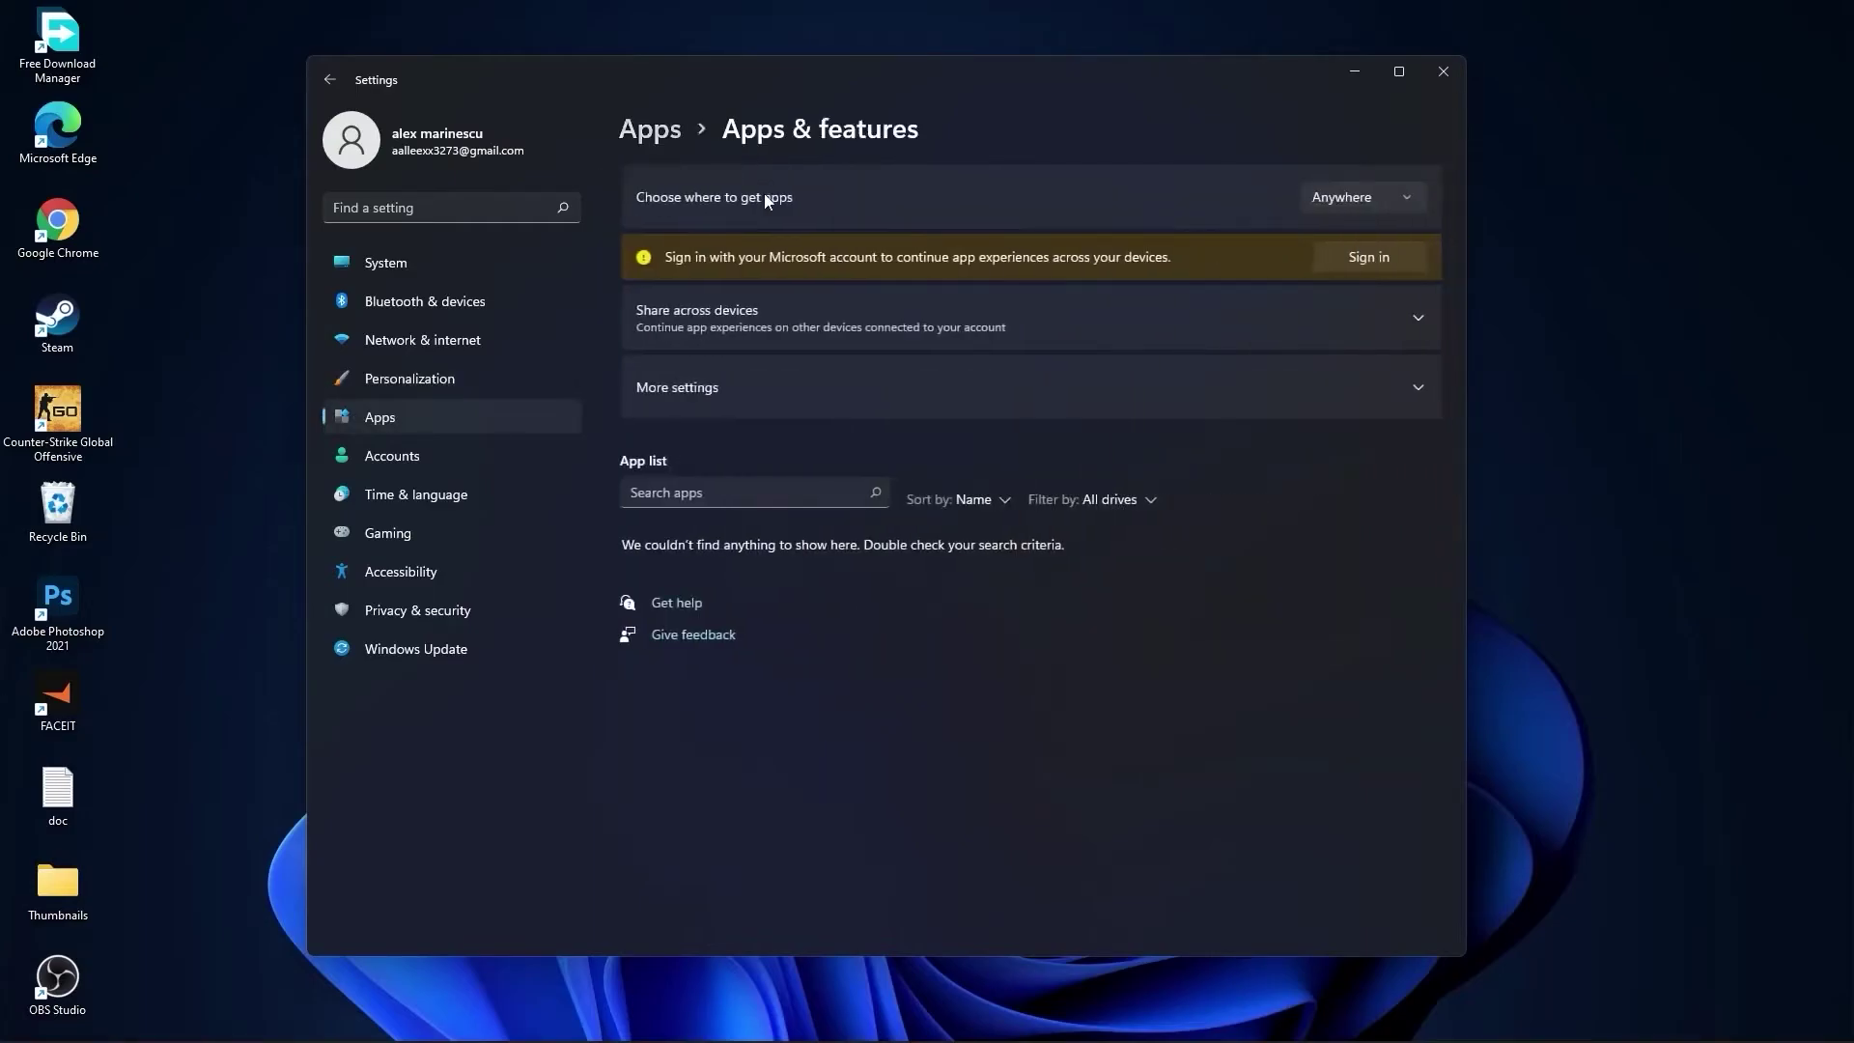
pyautogui.scroll(-5, 1075, 661)
pyautogui.scroll(5, 1072, 678)
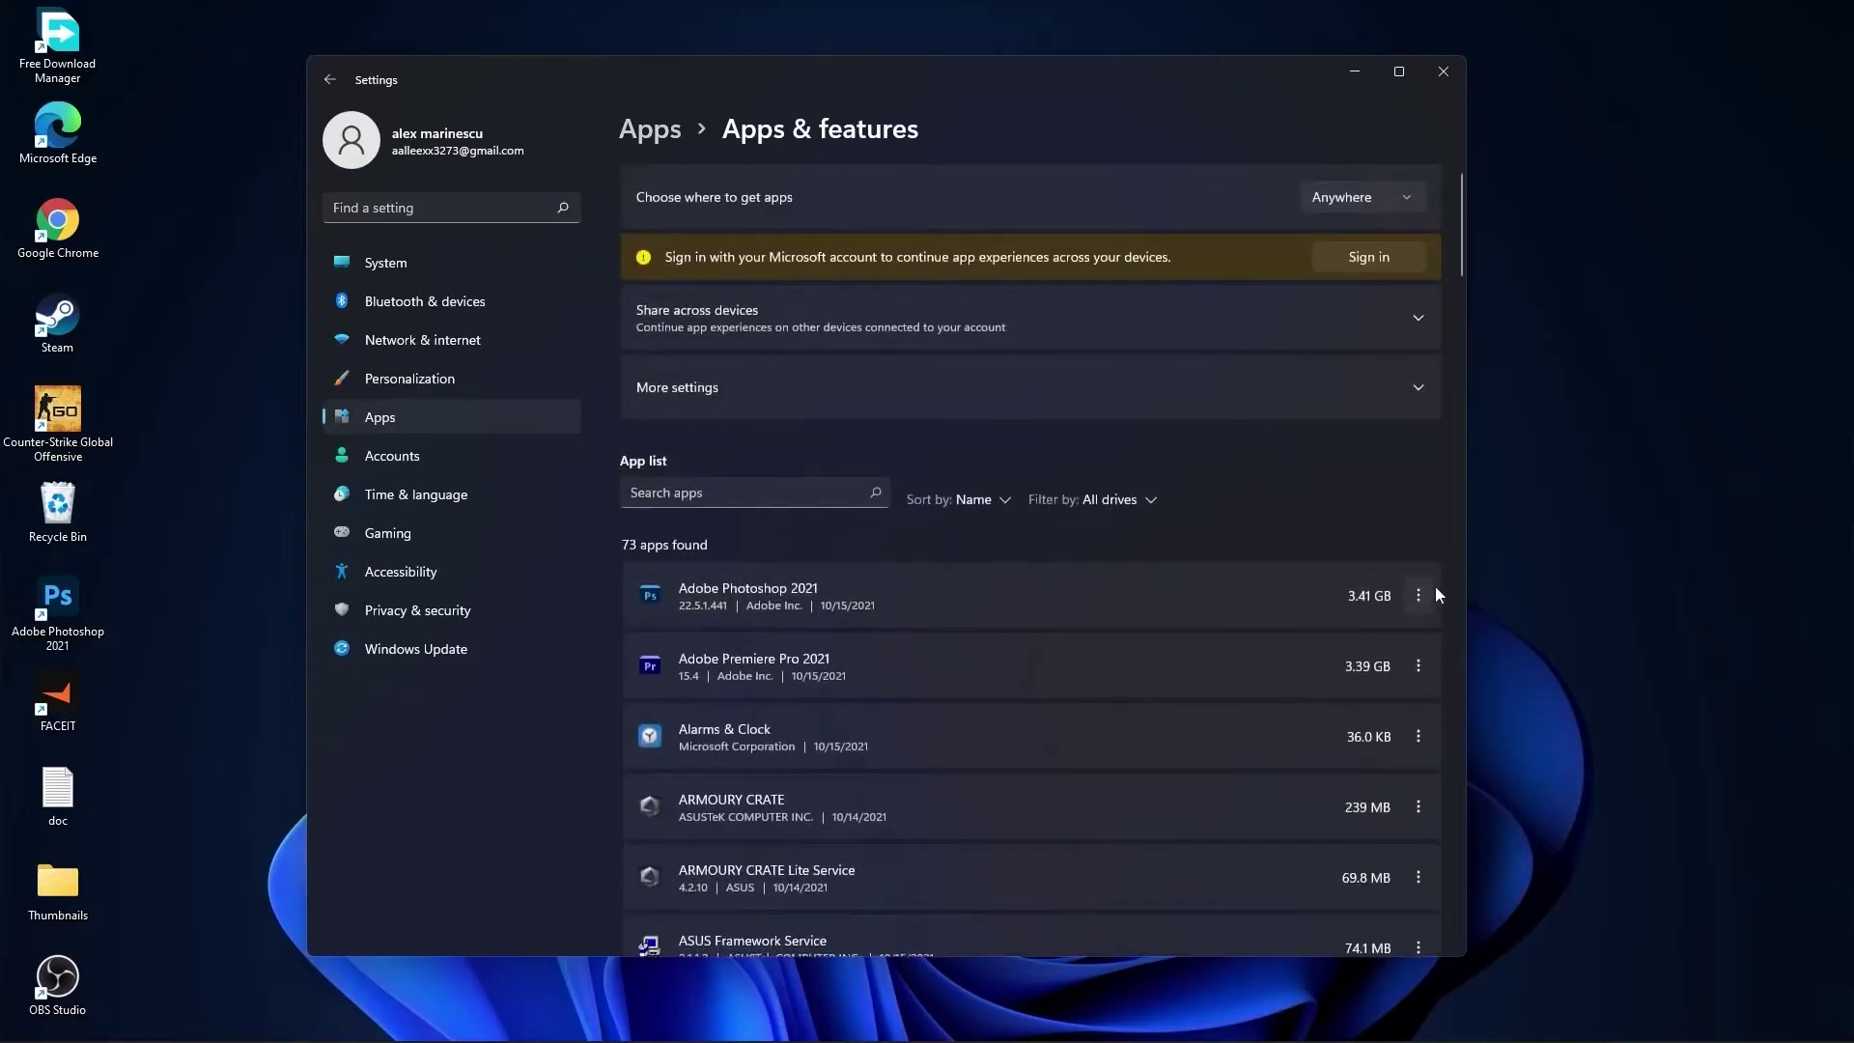
pyautogui.click(1416, 595)
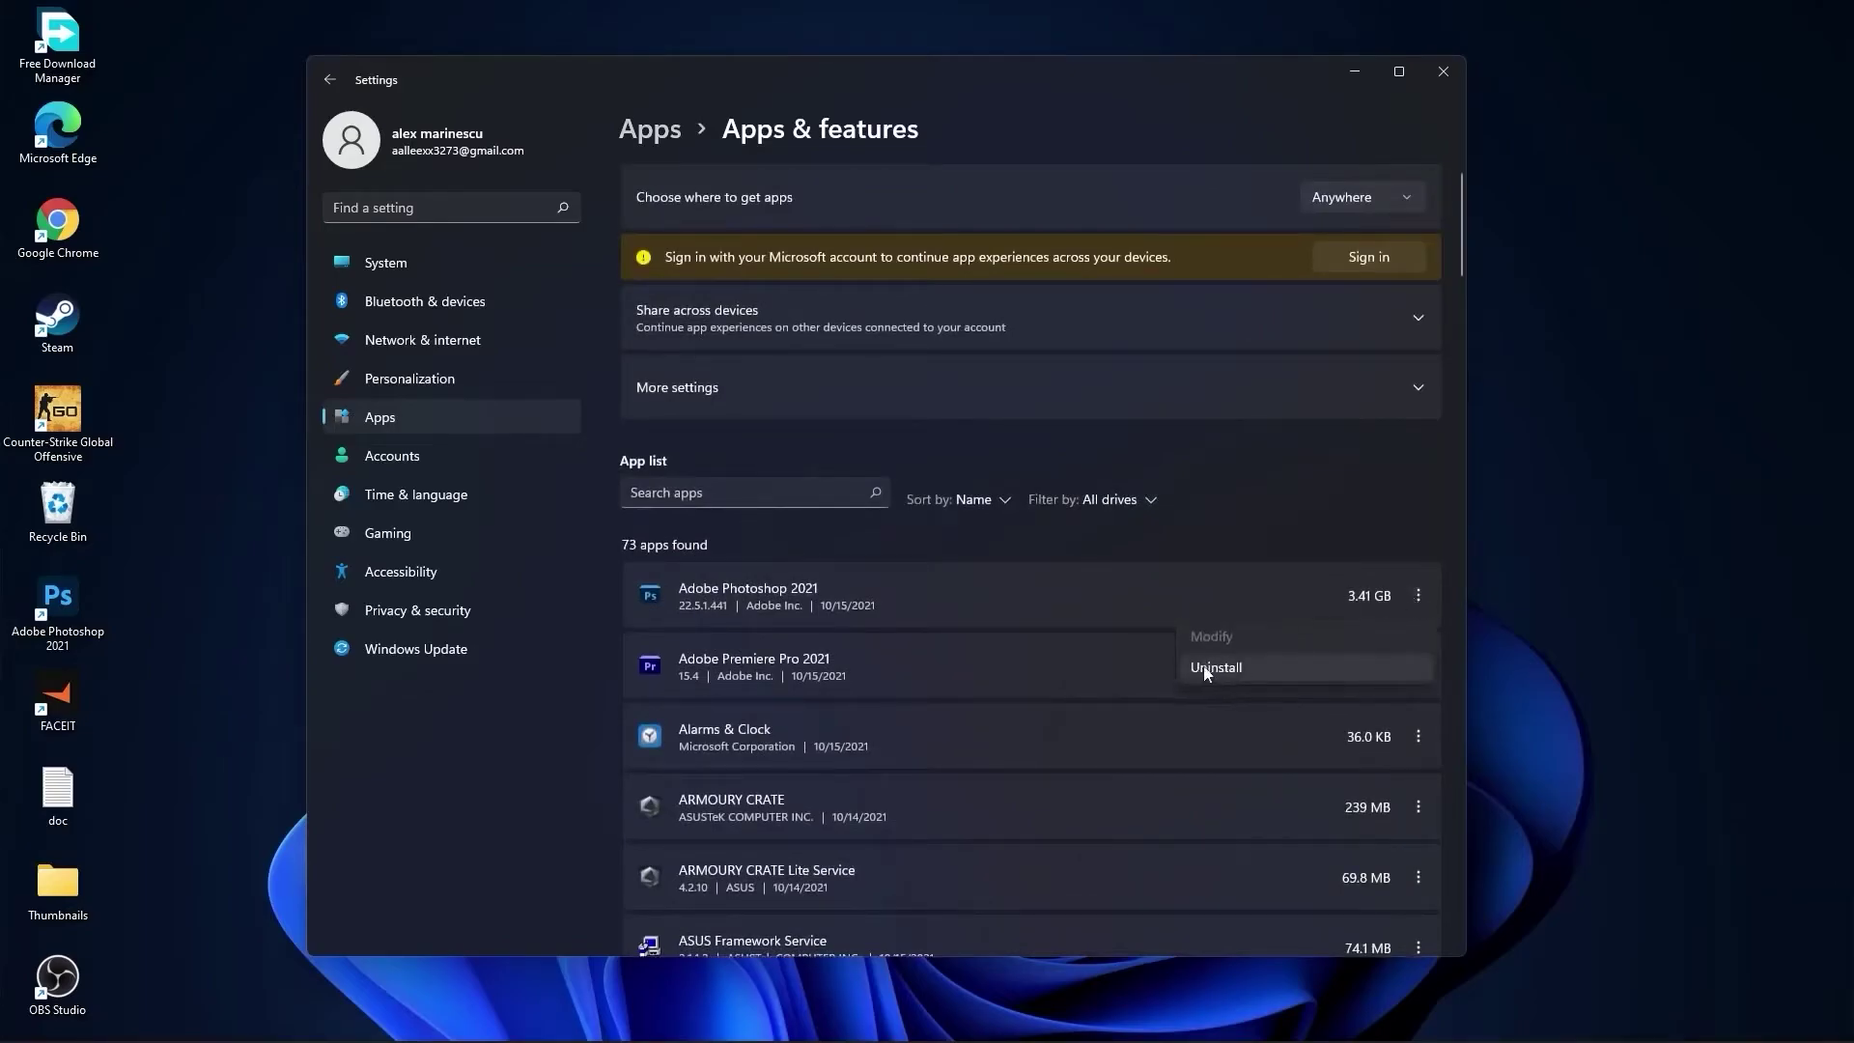
# - Stop the controller from opening Xbox Game Bar
pyautogui.click(390, 537)
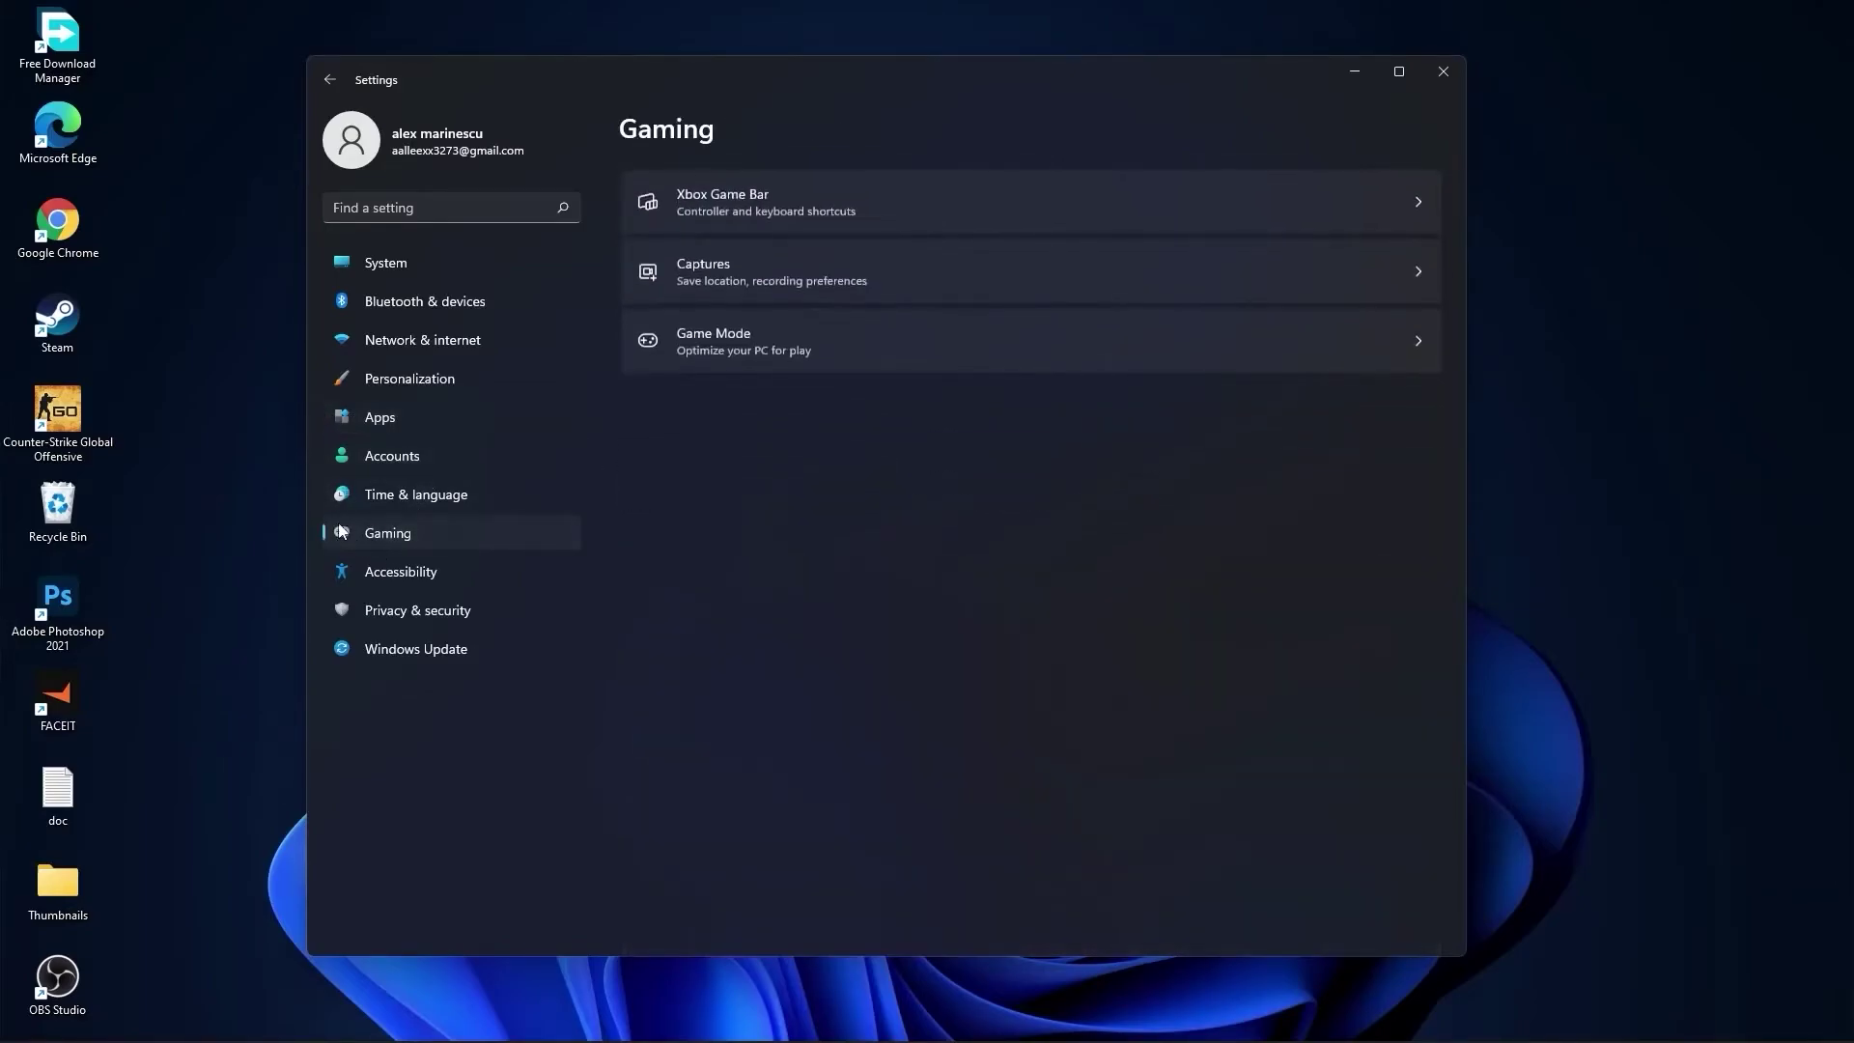
pyautogui.click(785, 198)
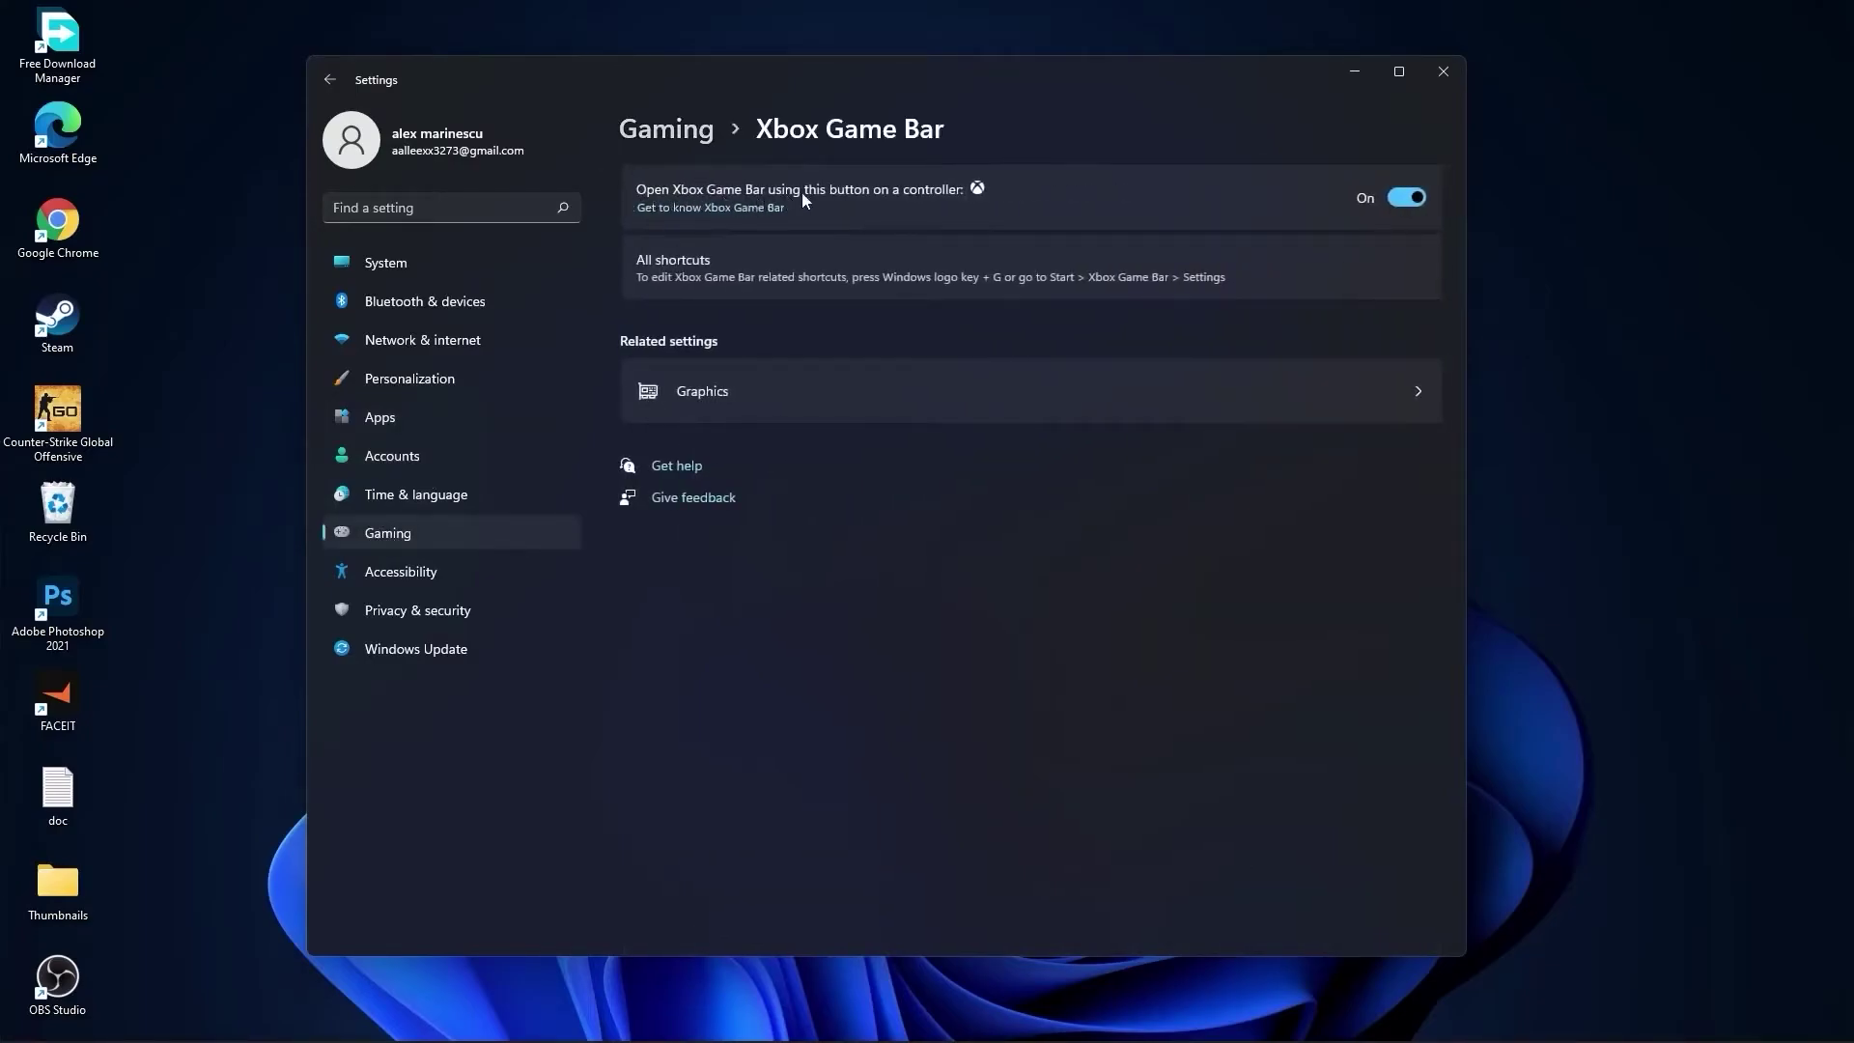
pyautogui.click(1410, 198)
pyautogui.click(675, 126)
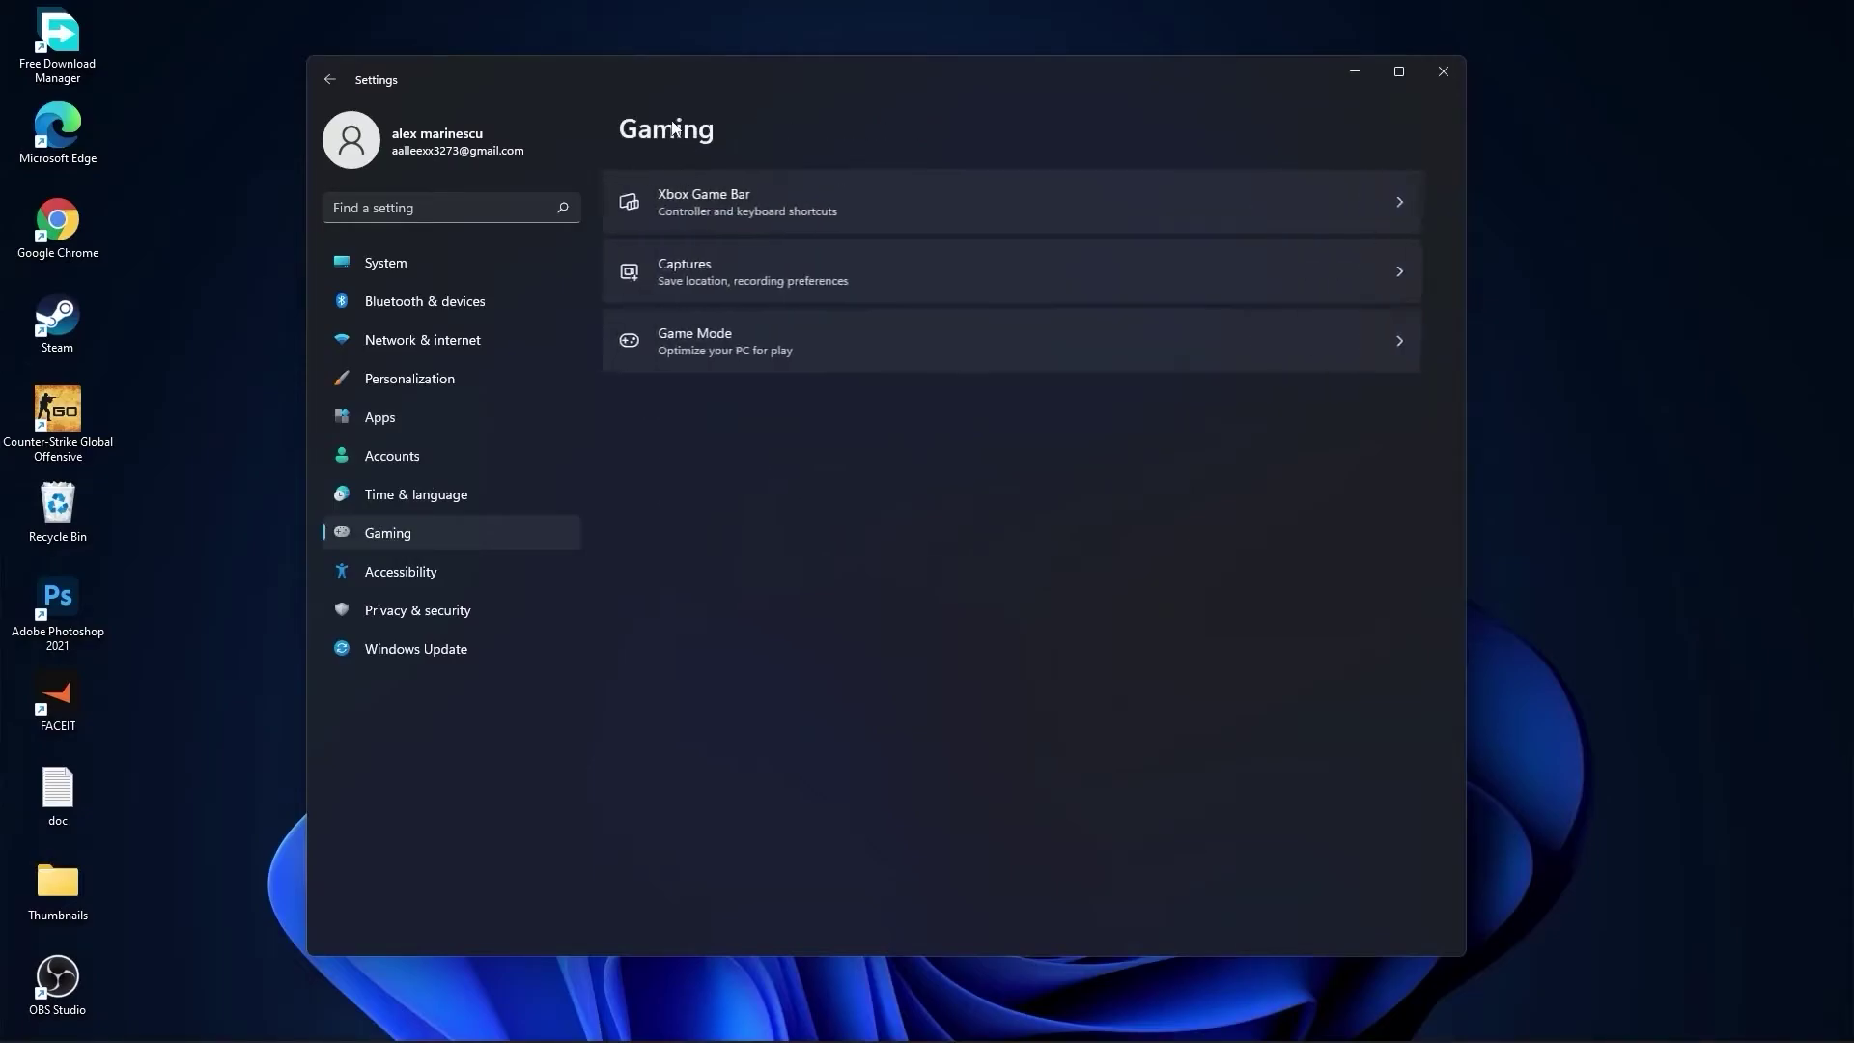
# - Turn off Record what happened, game audio and mouse cursor capture, and confirm Game Mode stays On
pyautogui.click(726, 264)
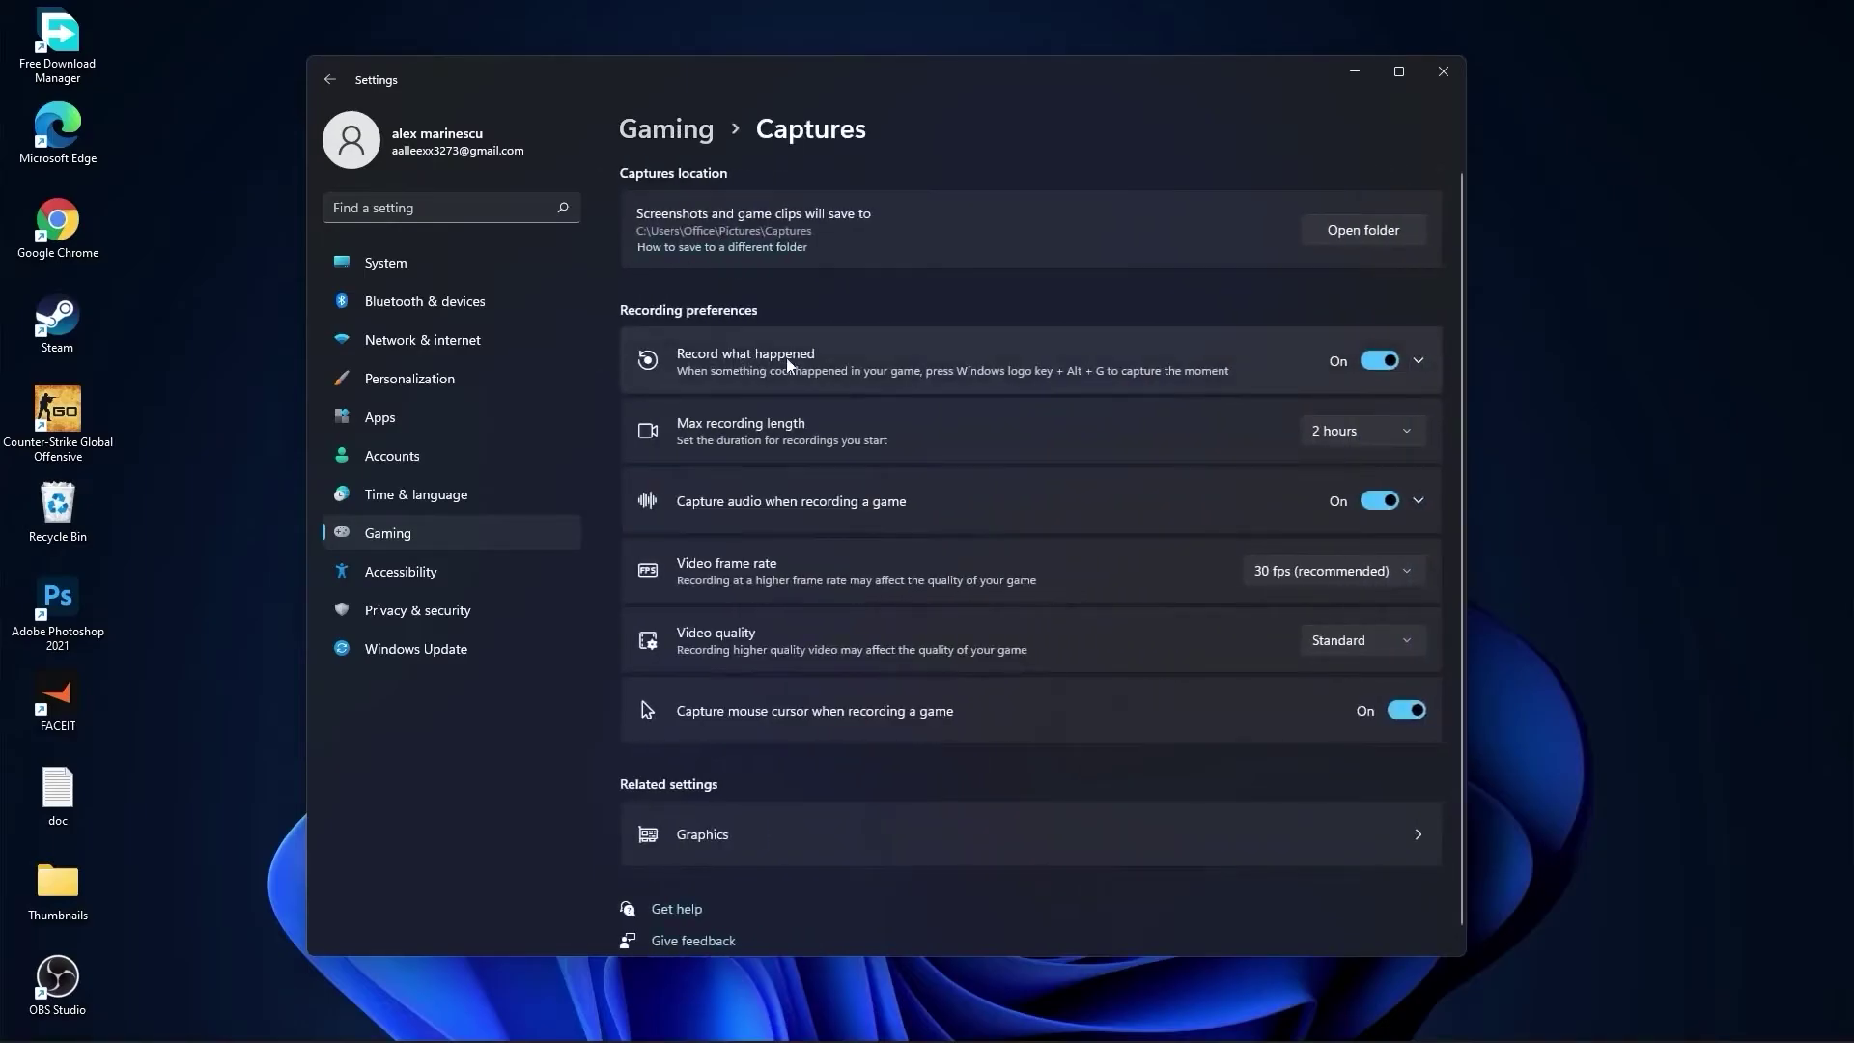
pyautogui.click(1388, 363)
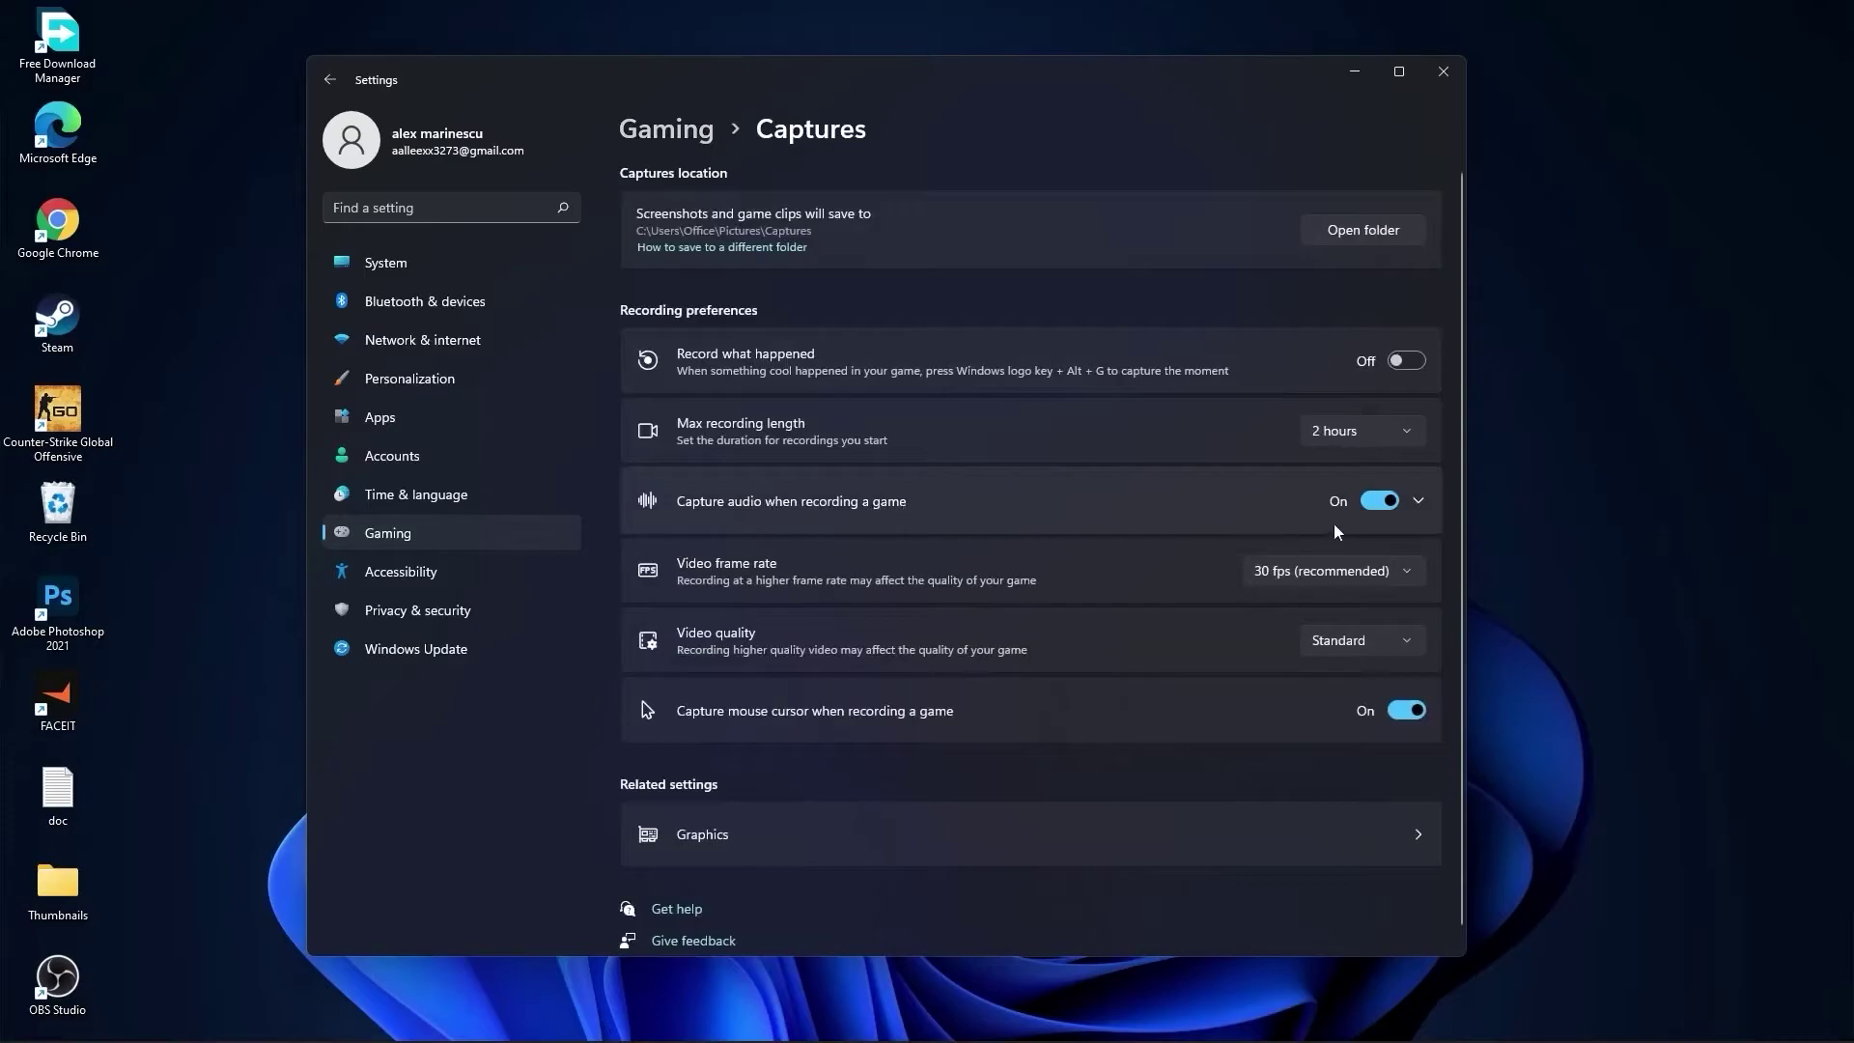
pyautogui.click(1391, 500)
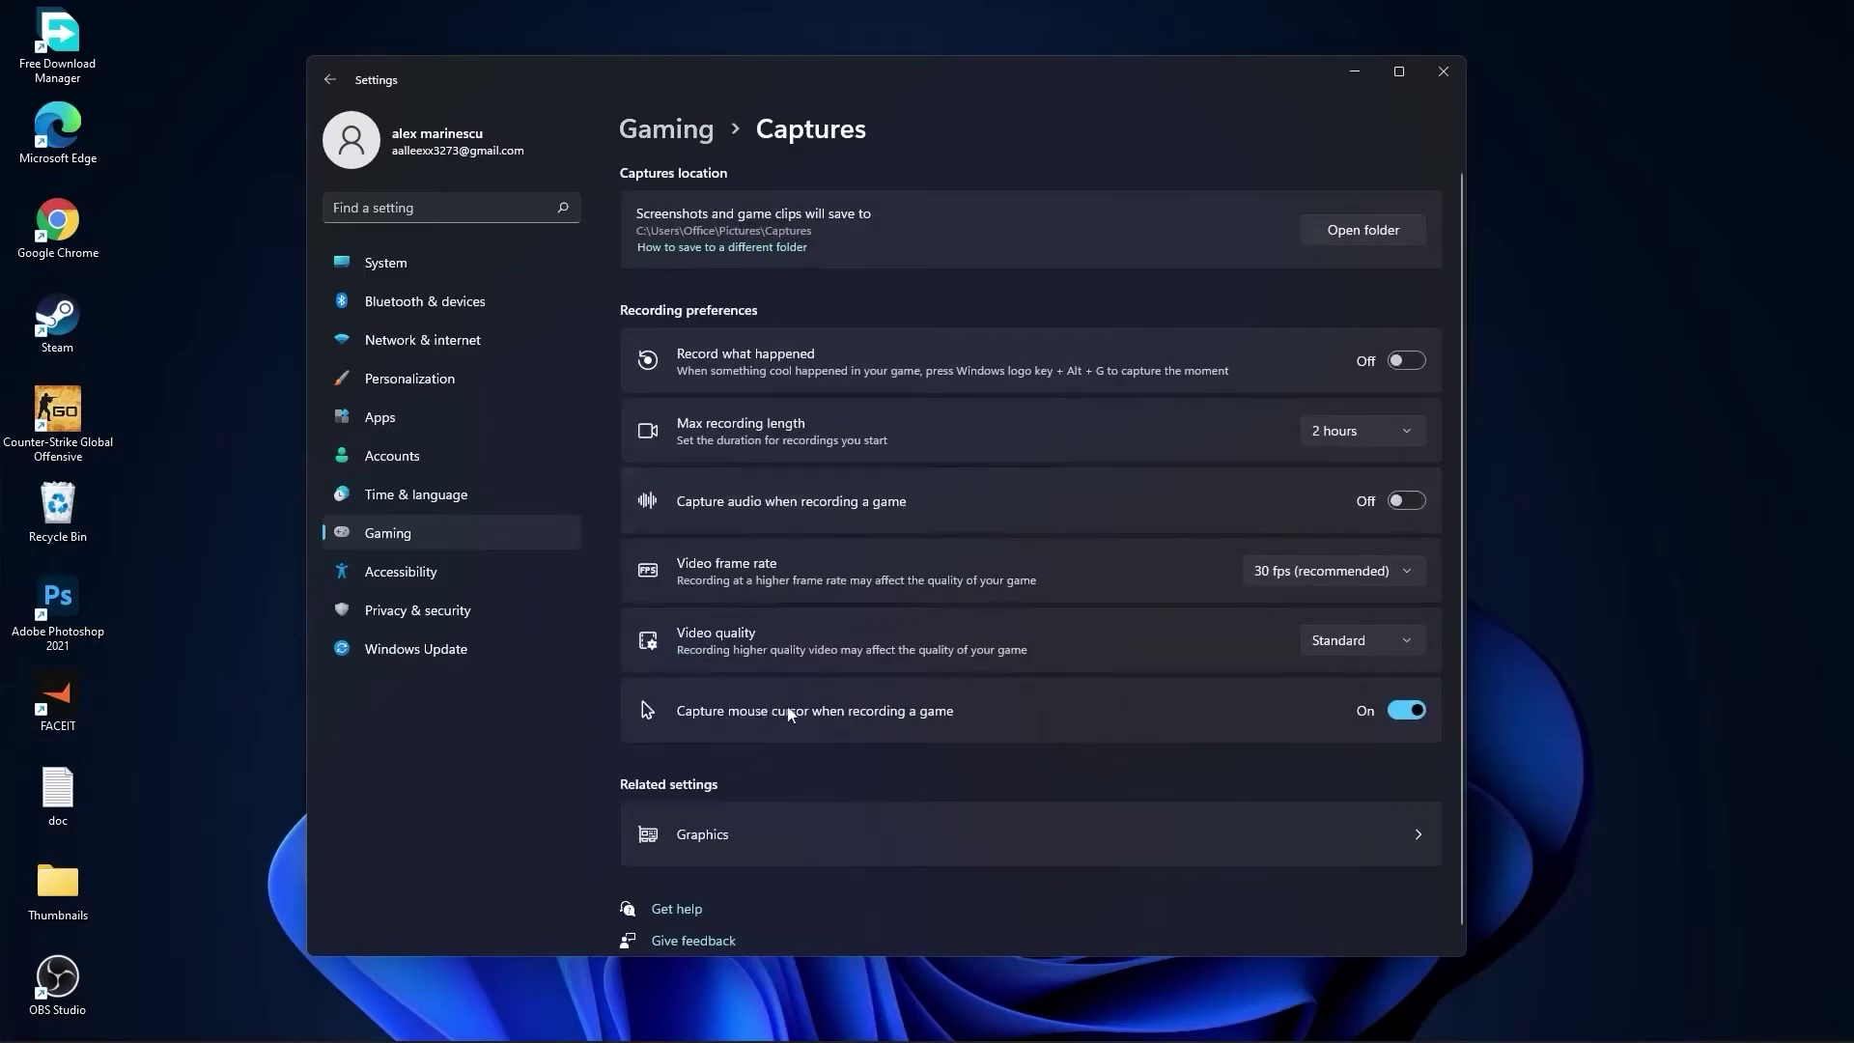
pyautogui.click(1406, 711)
pyautogui.click(666, 128)
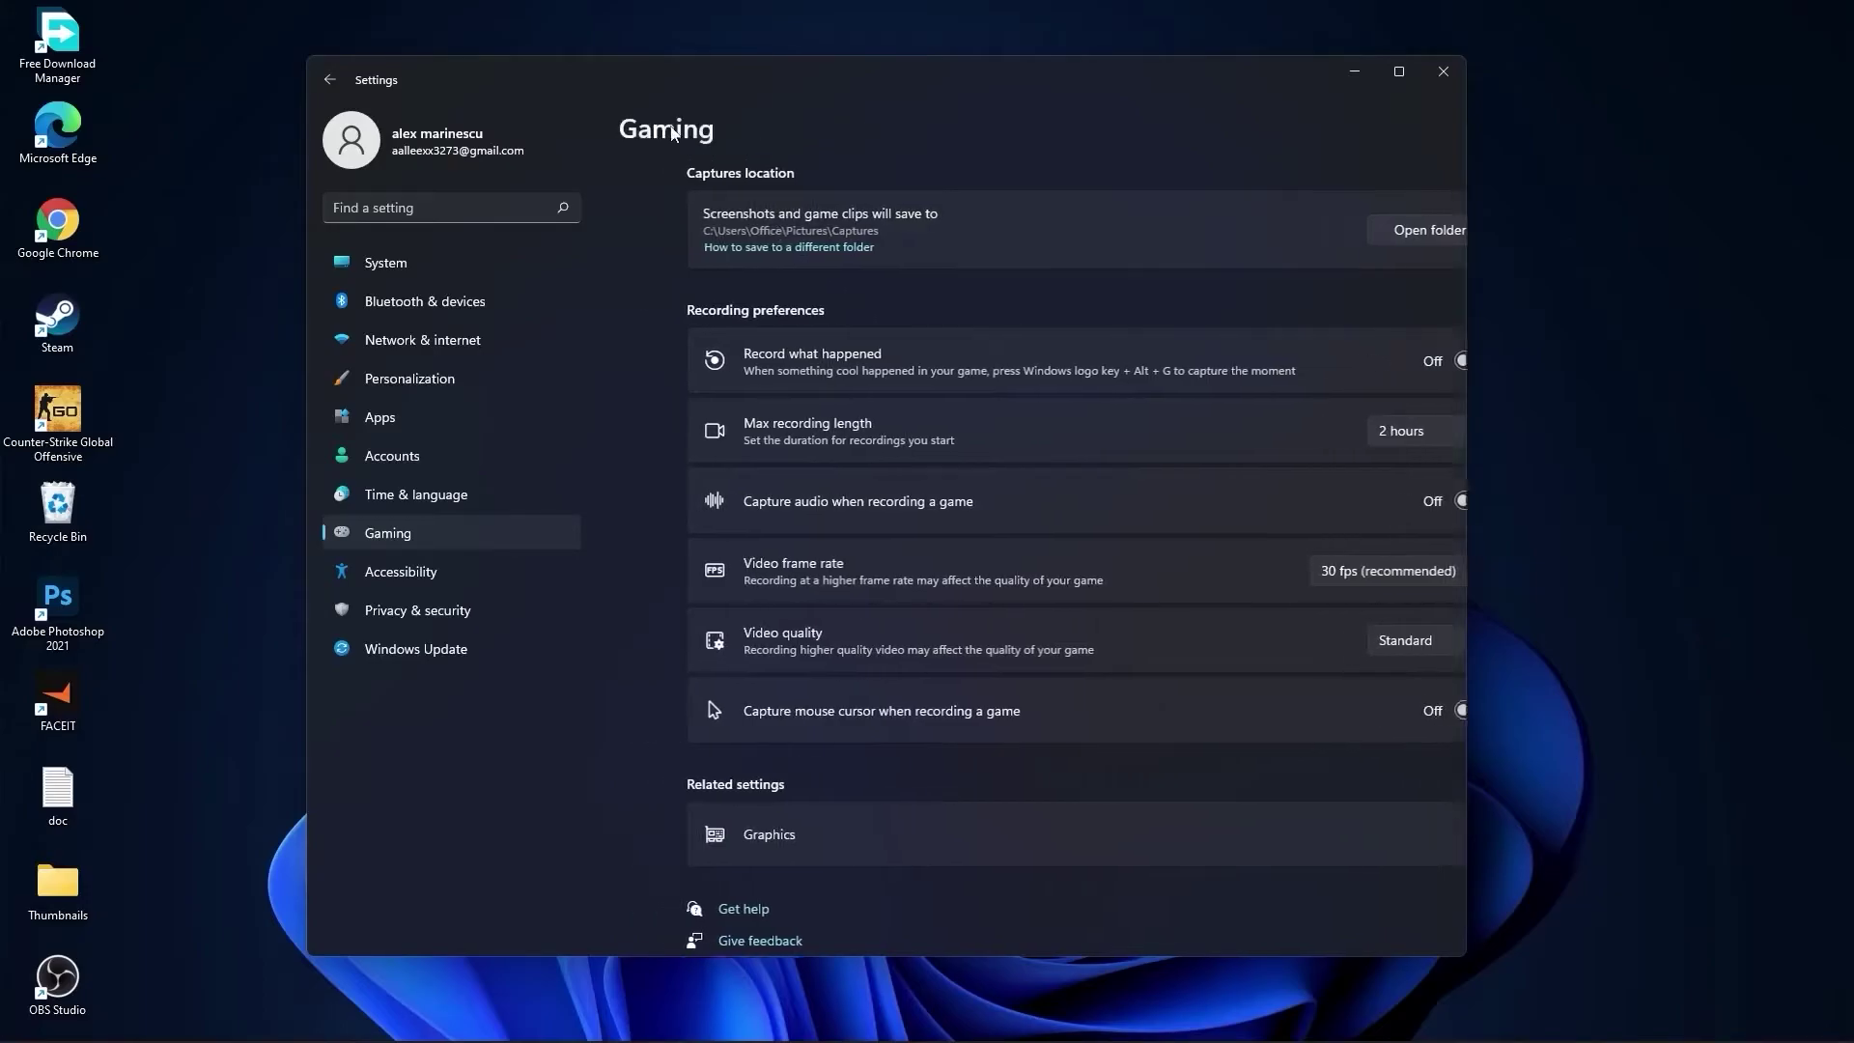
pyautogui.click(734, 340)
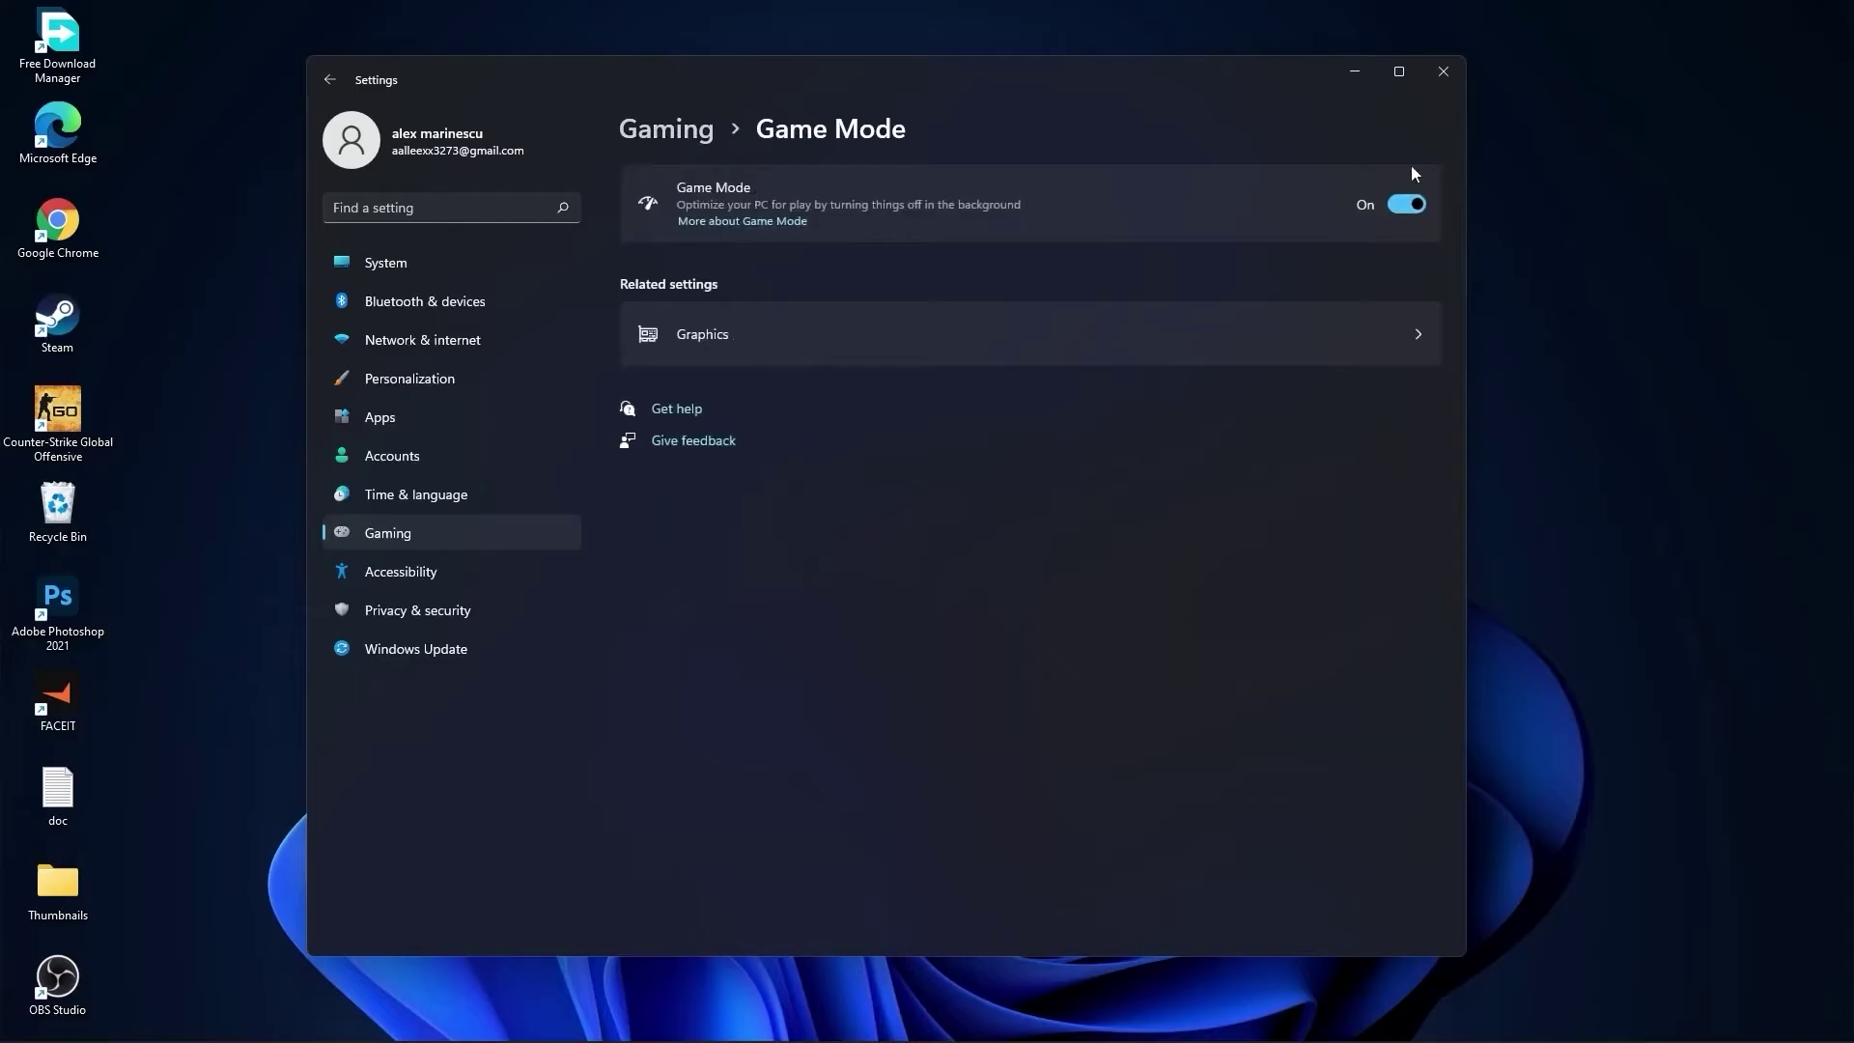
pyautogui.click(666, 128)
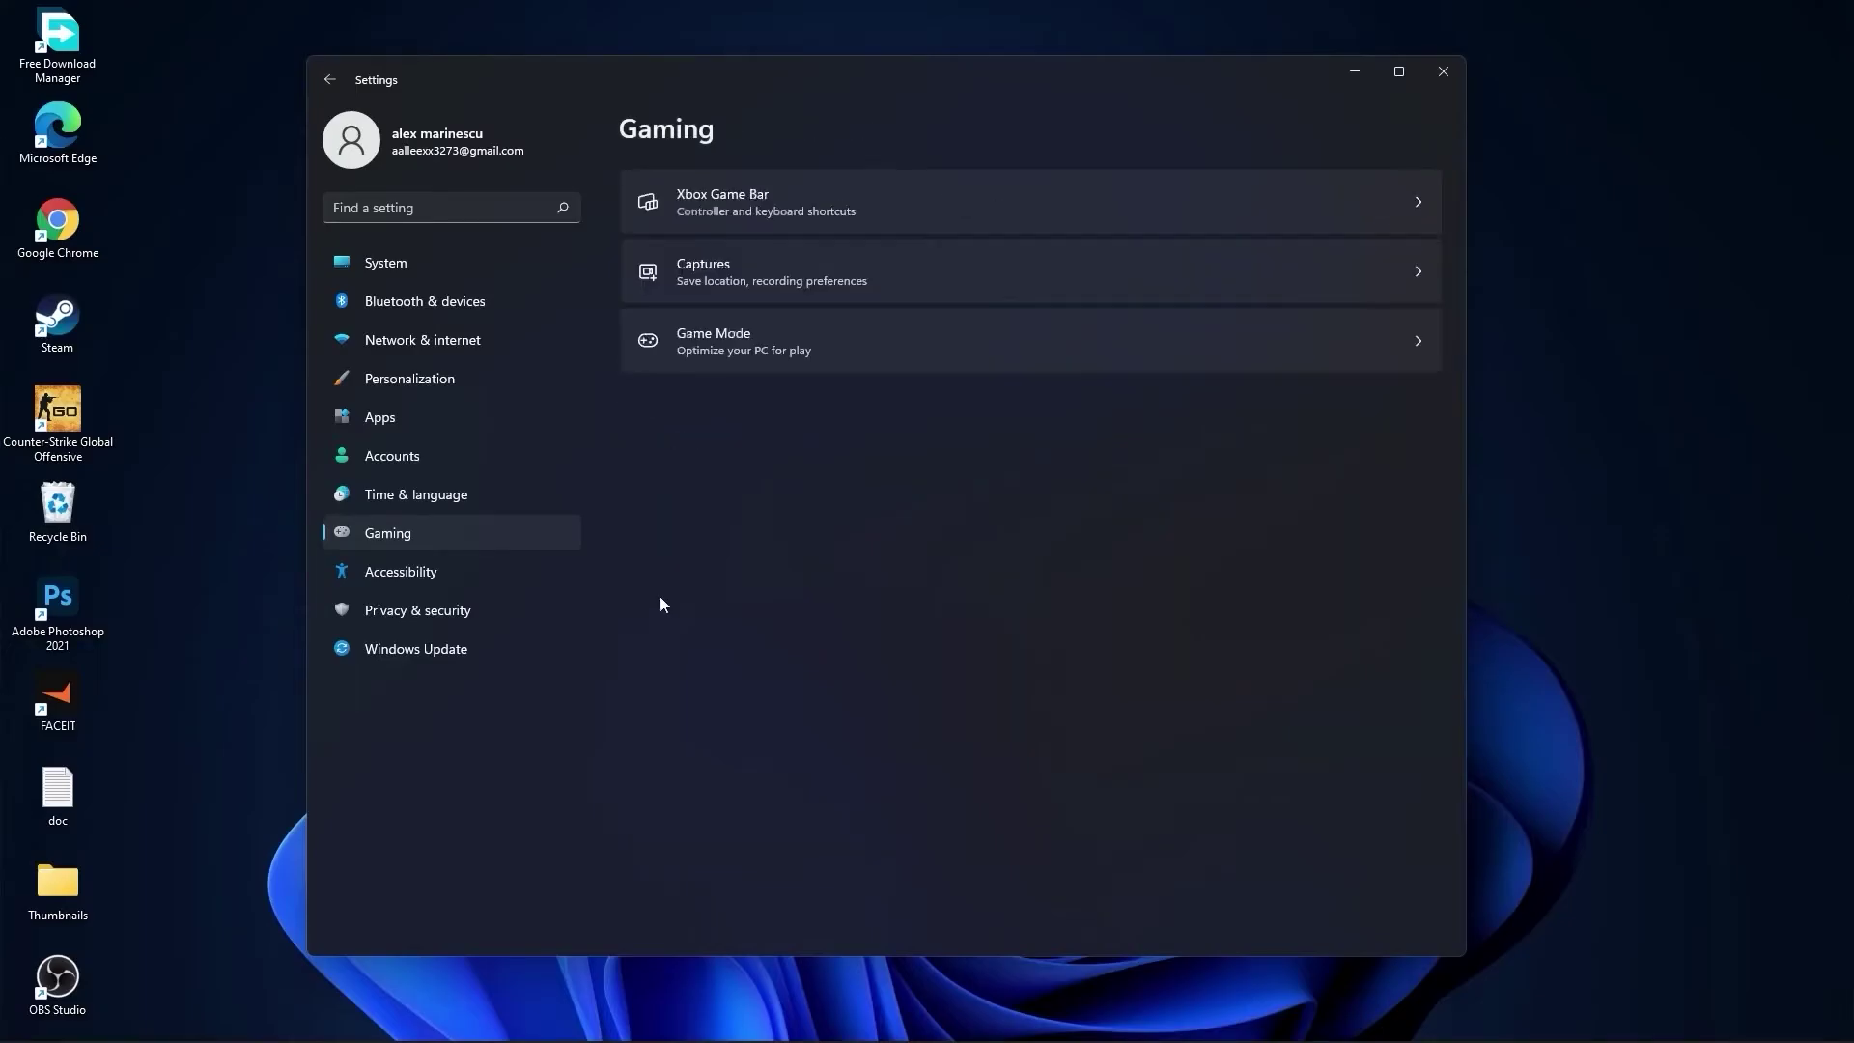
# - Review the General, Speech and Inking & typing privacy pages, keeping online speech recognition and the inking dictionary off
pyautogui.click(445, 616)
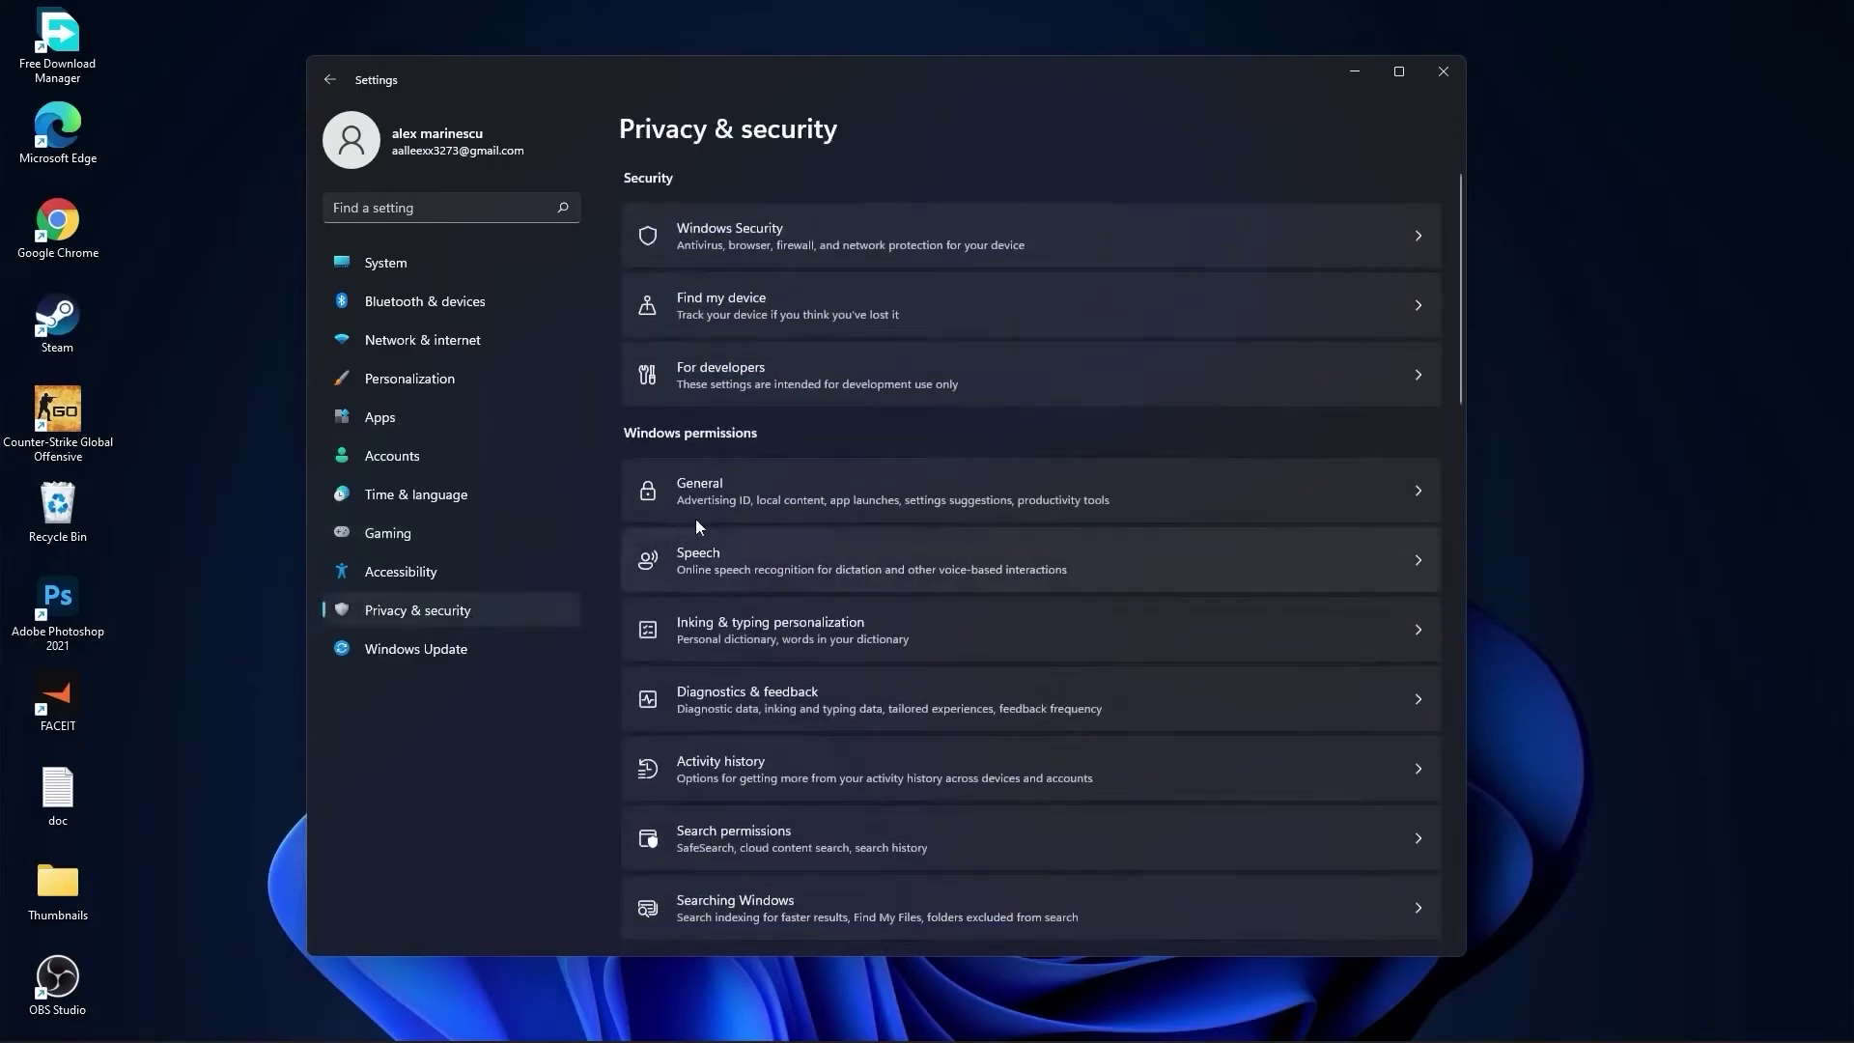
pyautogui.click(752, 494)
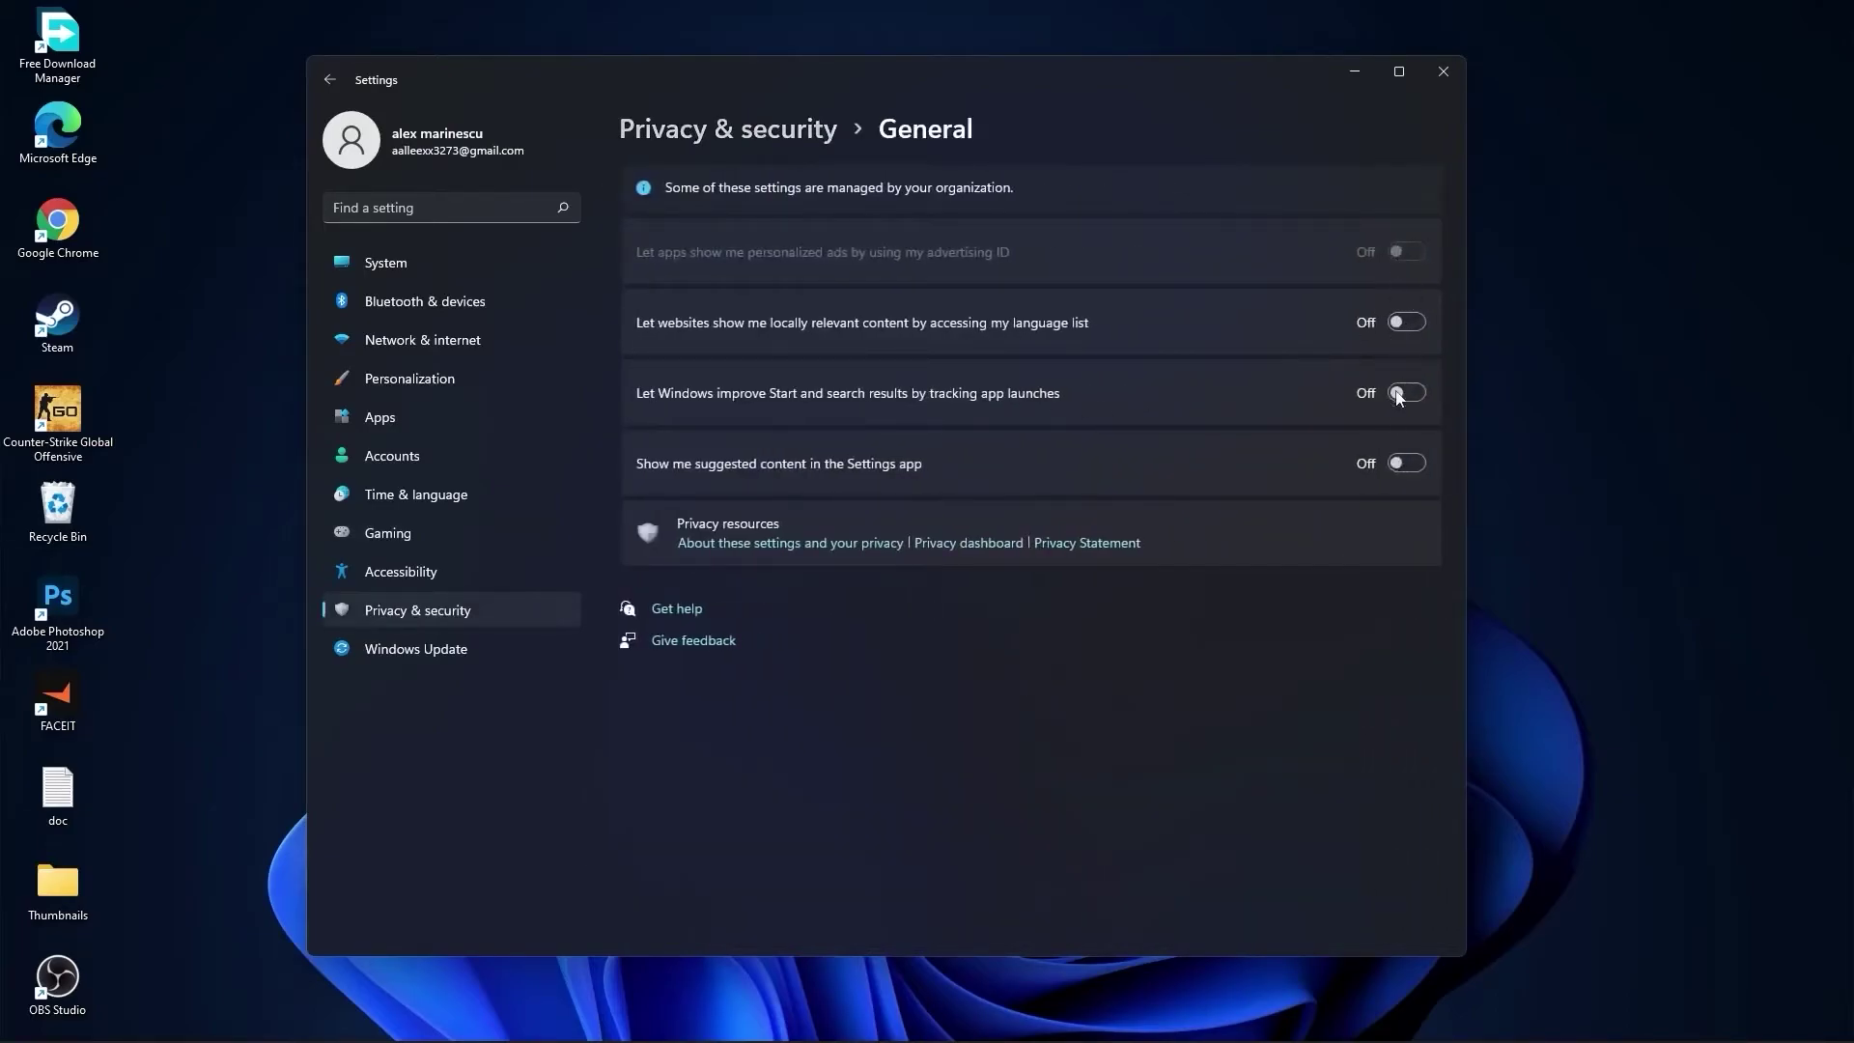
pyautogui.click(767, 133)
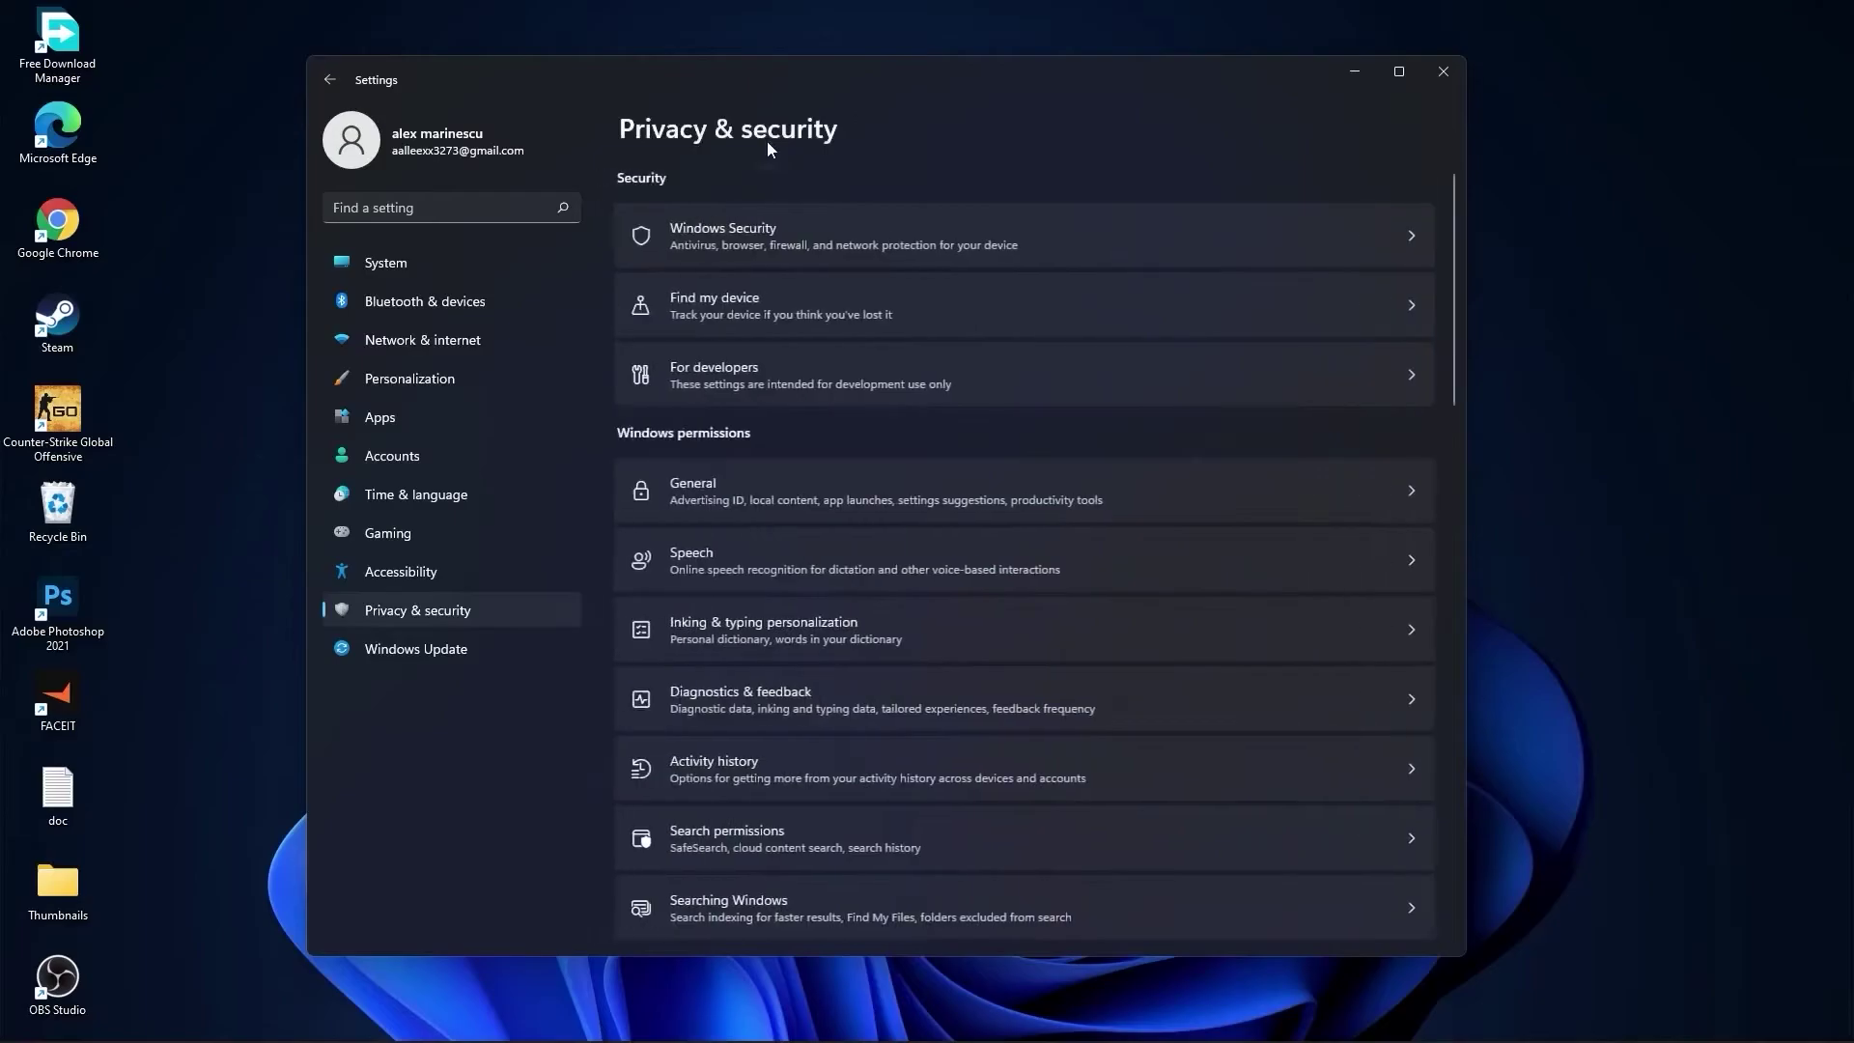
pyautogui.click(748, 557)
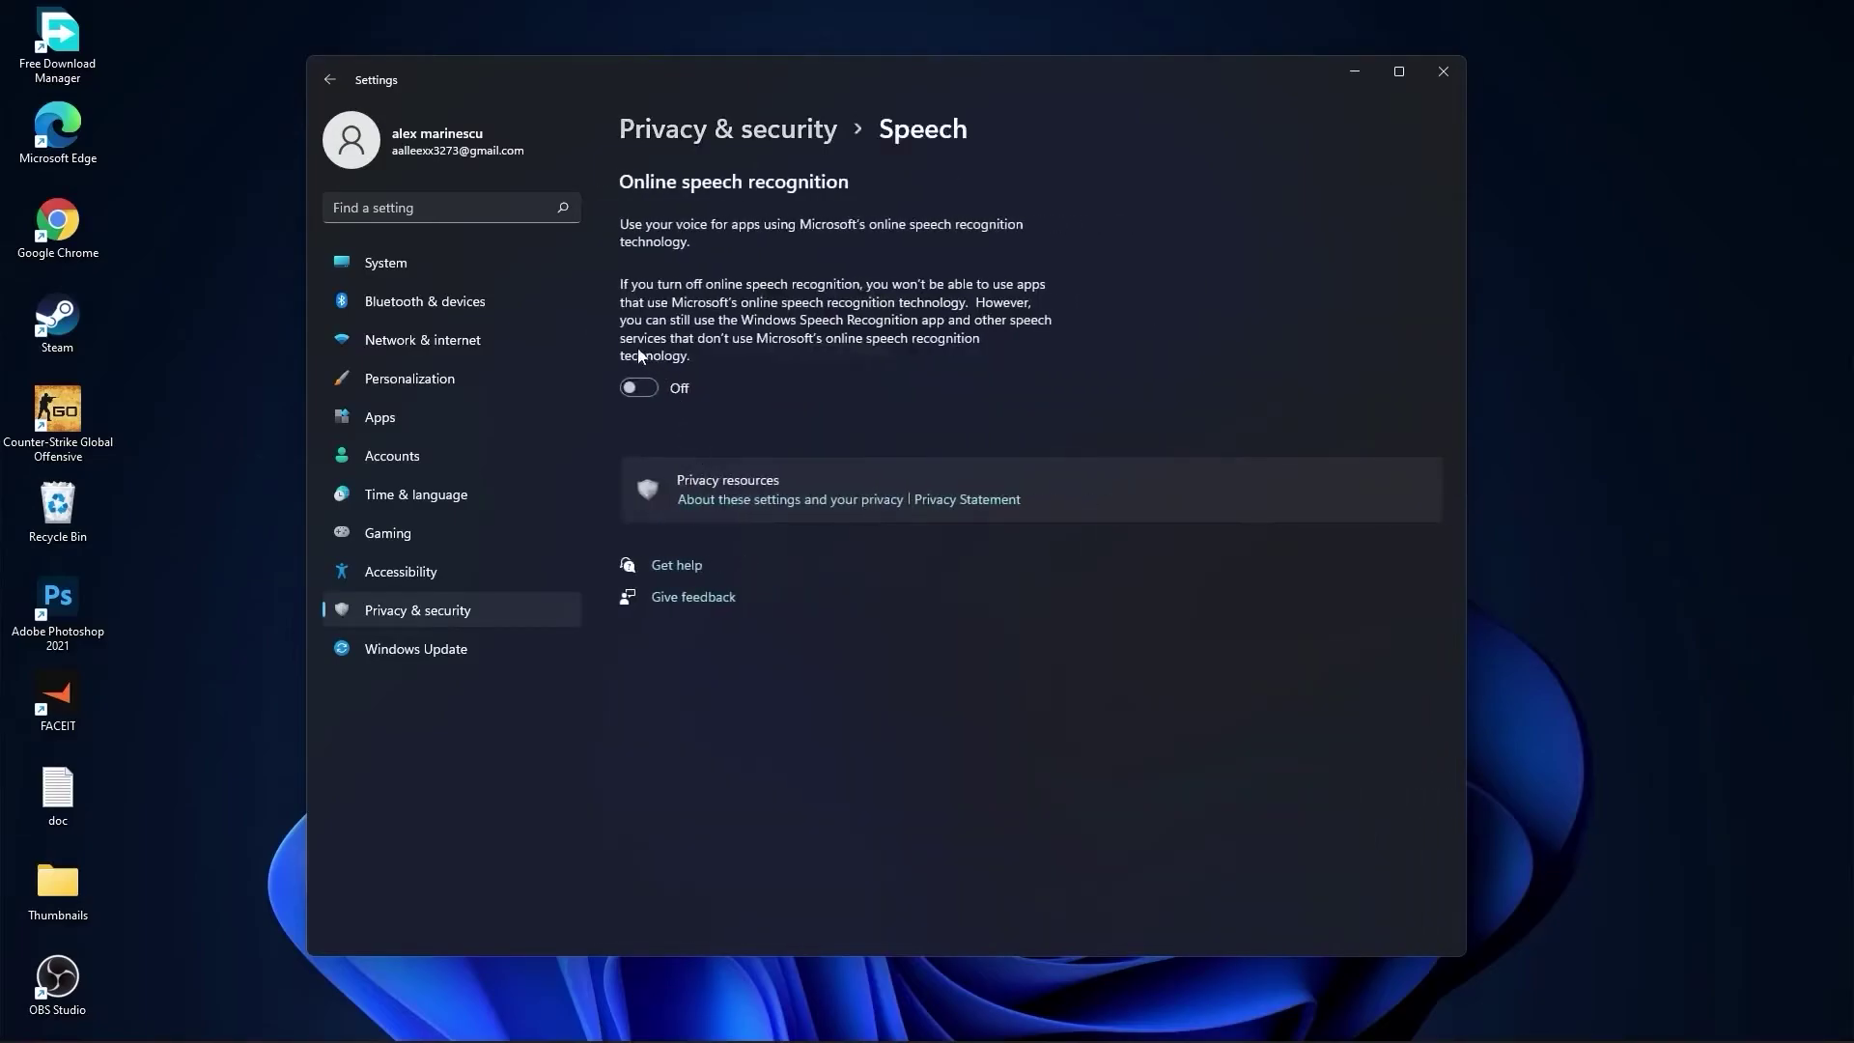
pyautogui.click(749, 128)
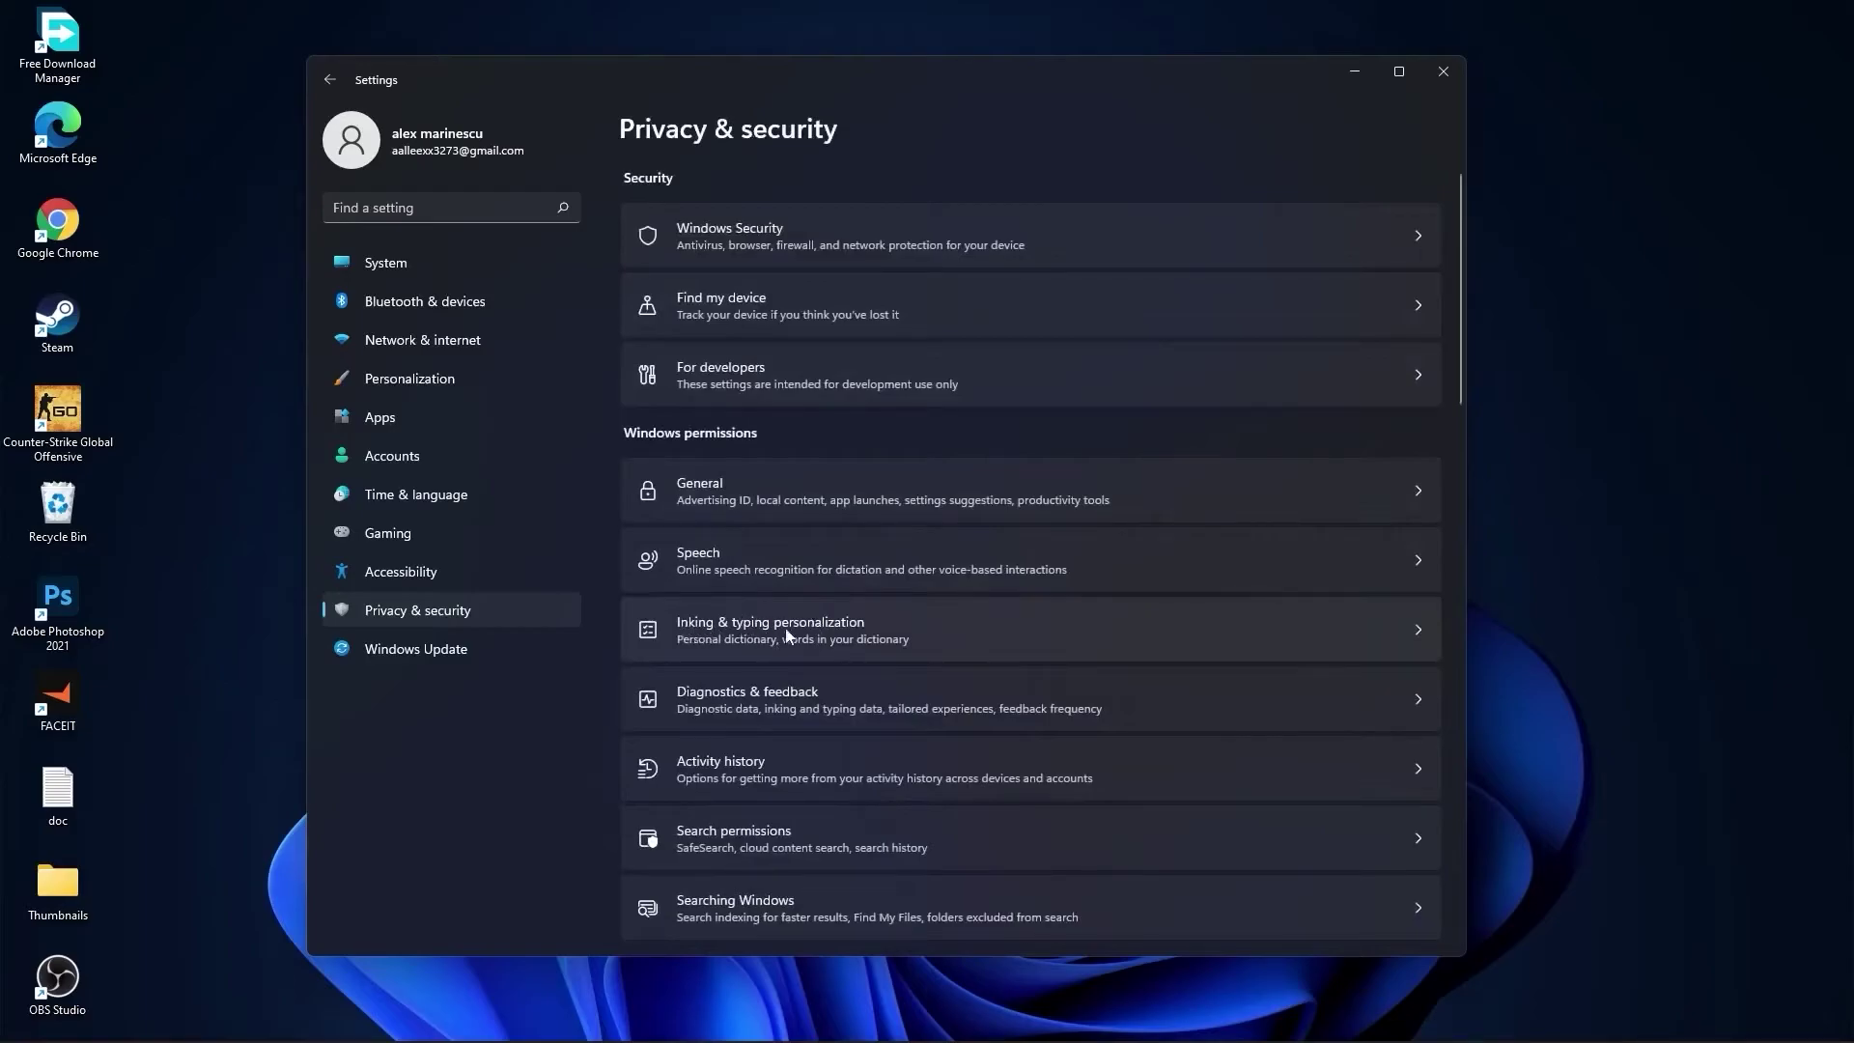
pyautogui.click(840, 628)
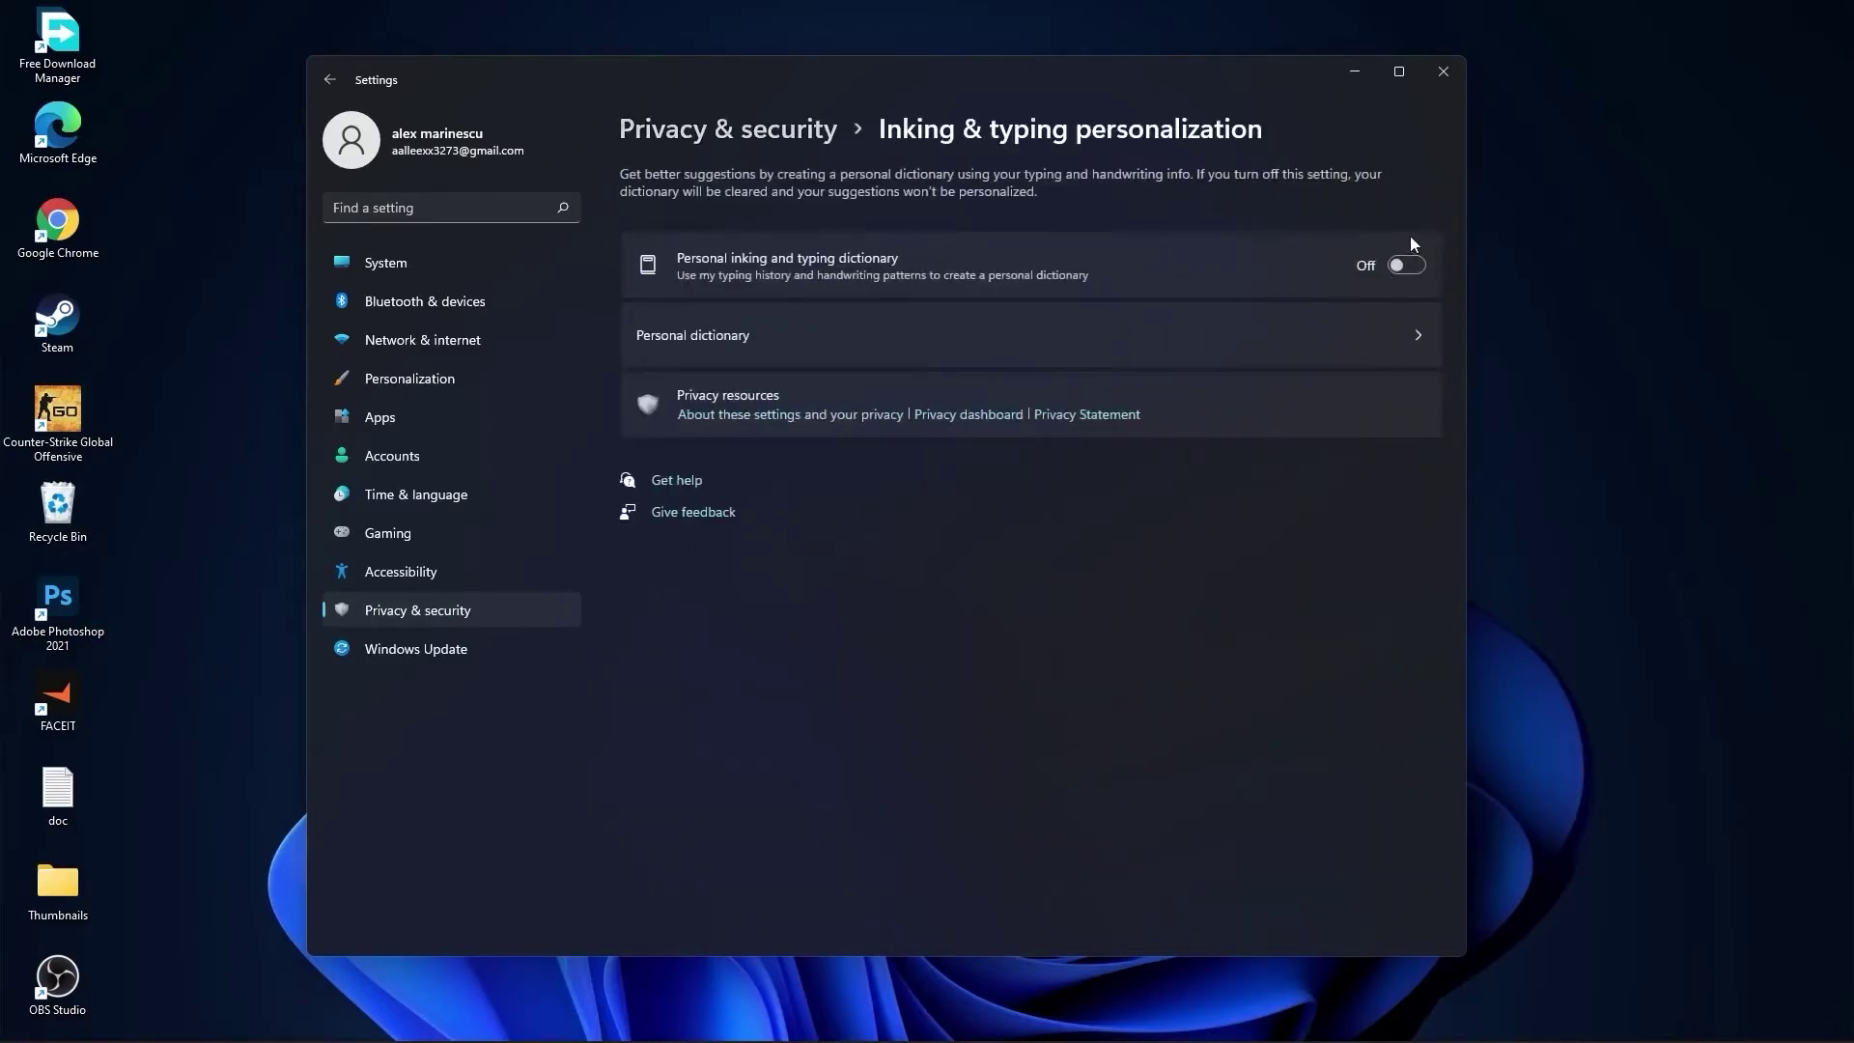
pyautogui.click(791, 135)
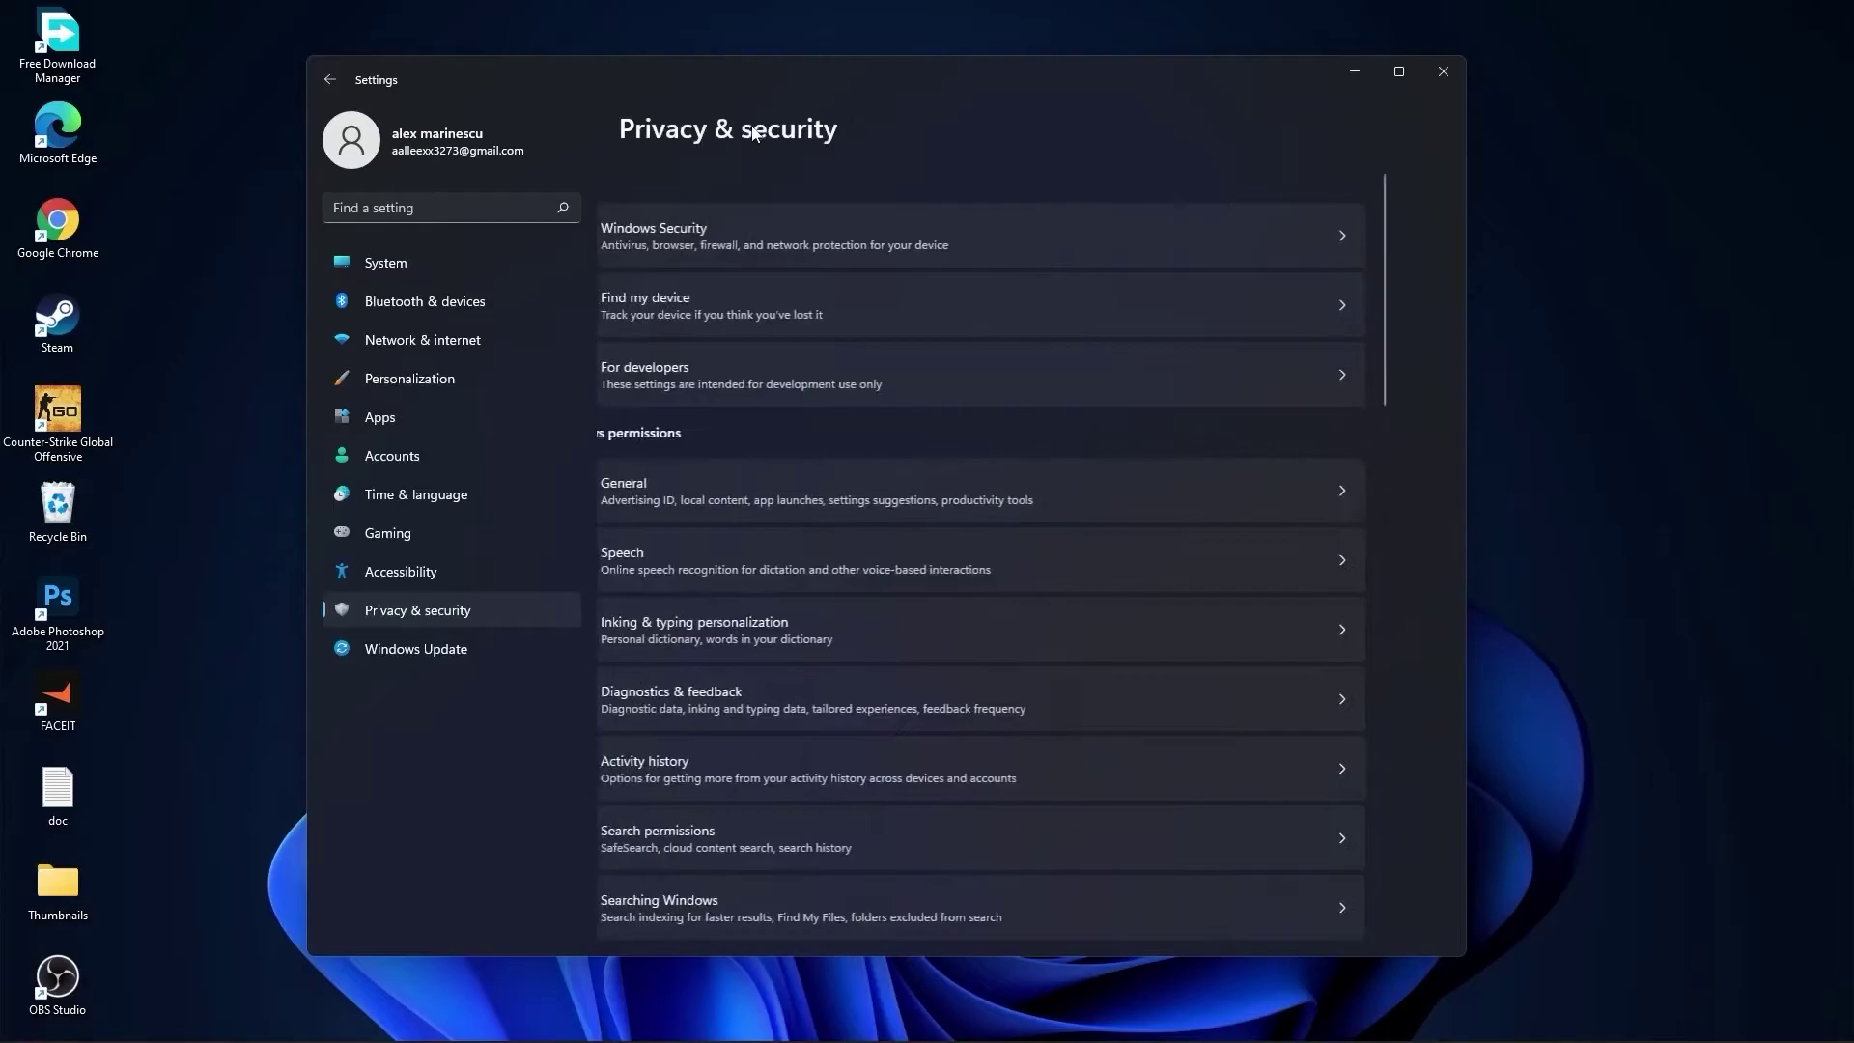
# - Review the Diagnostics & feedback, Activity history and Searching Windows privacy pages, keeping activity history off
pyautogui.click(785, 703)
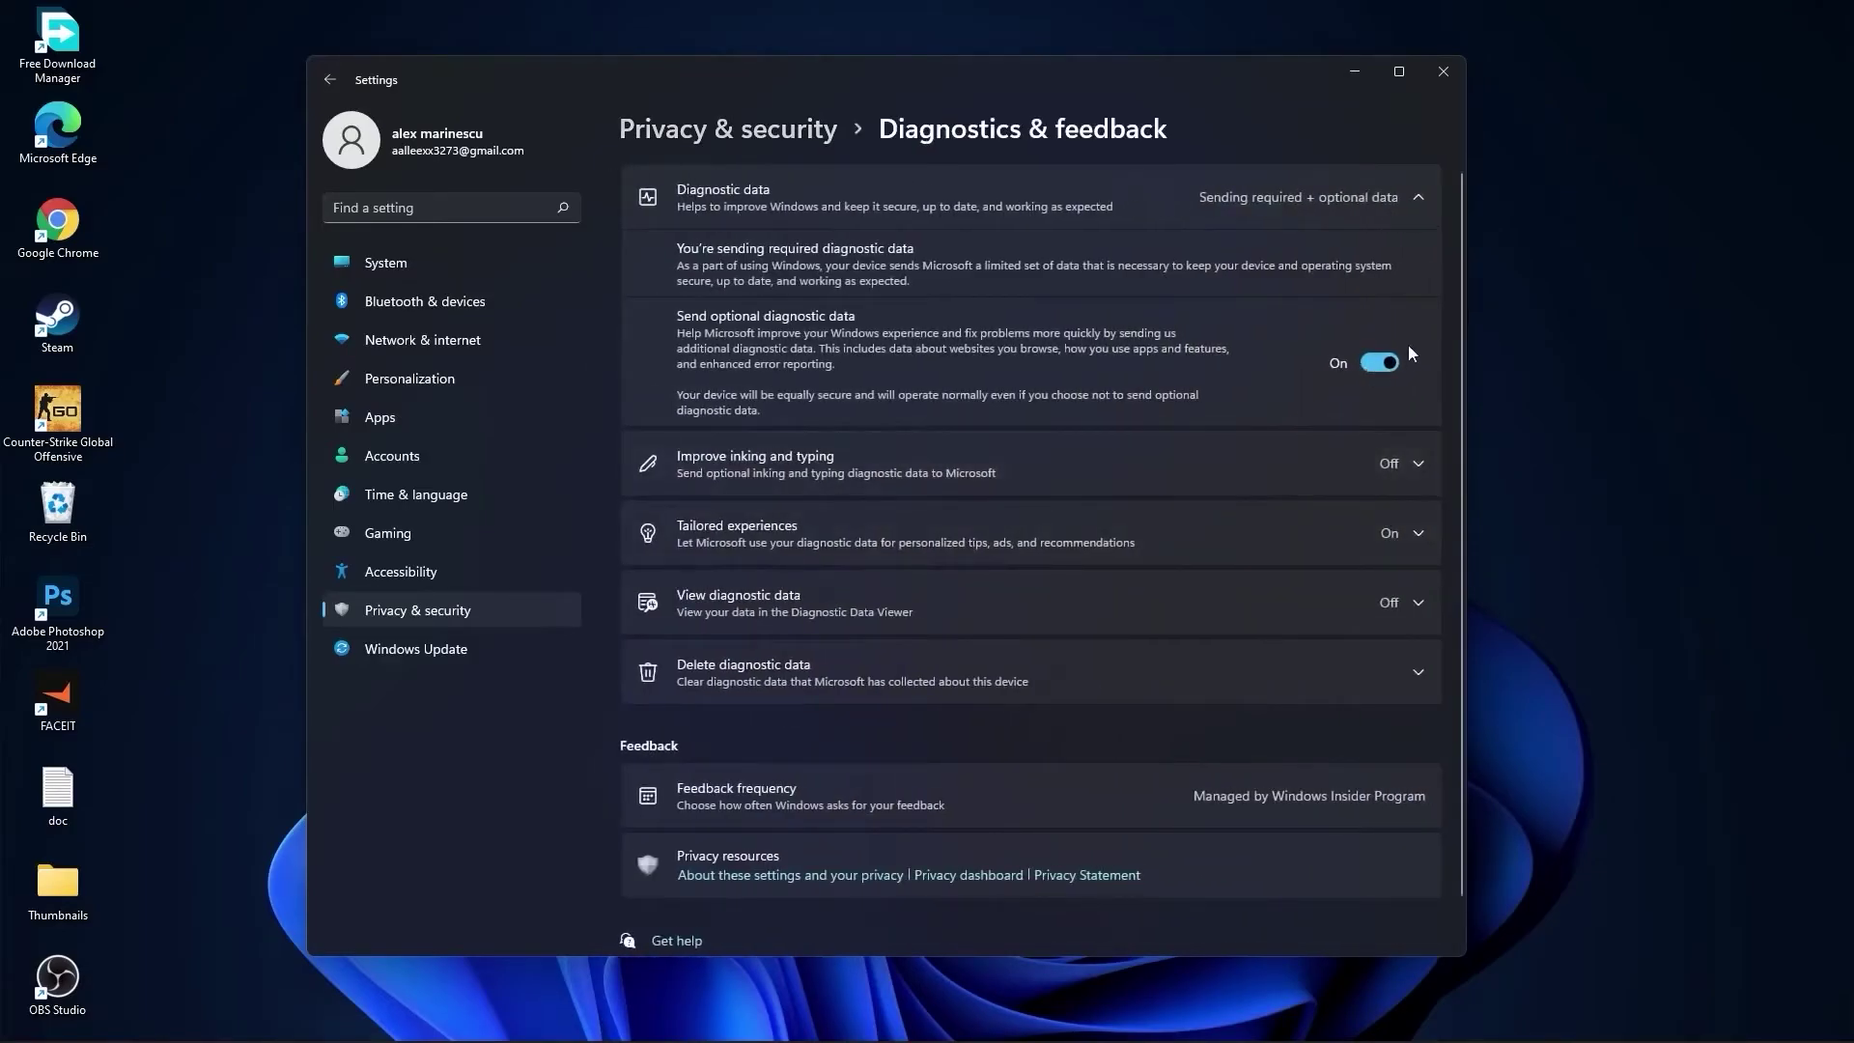
pyautogui.click(761, 132)
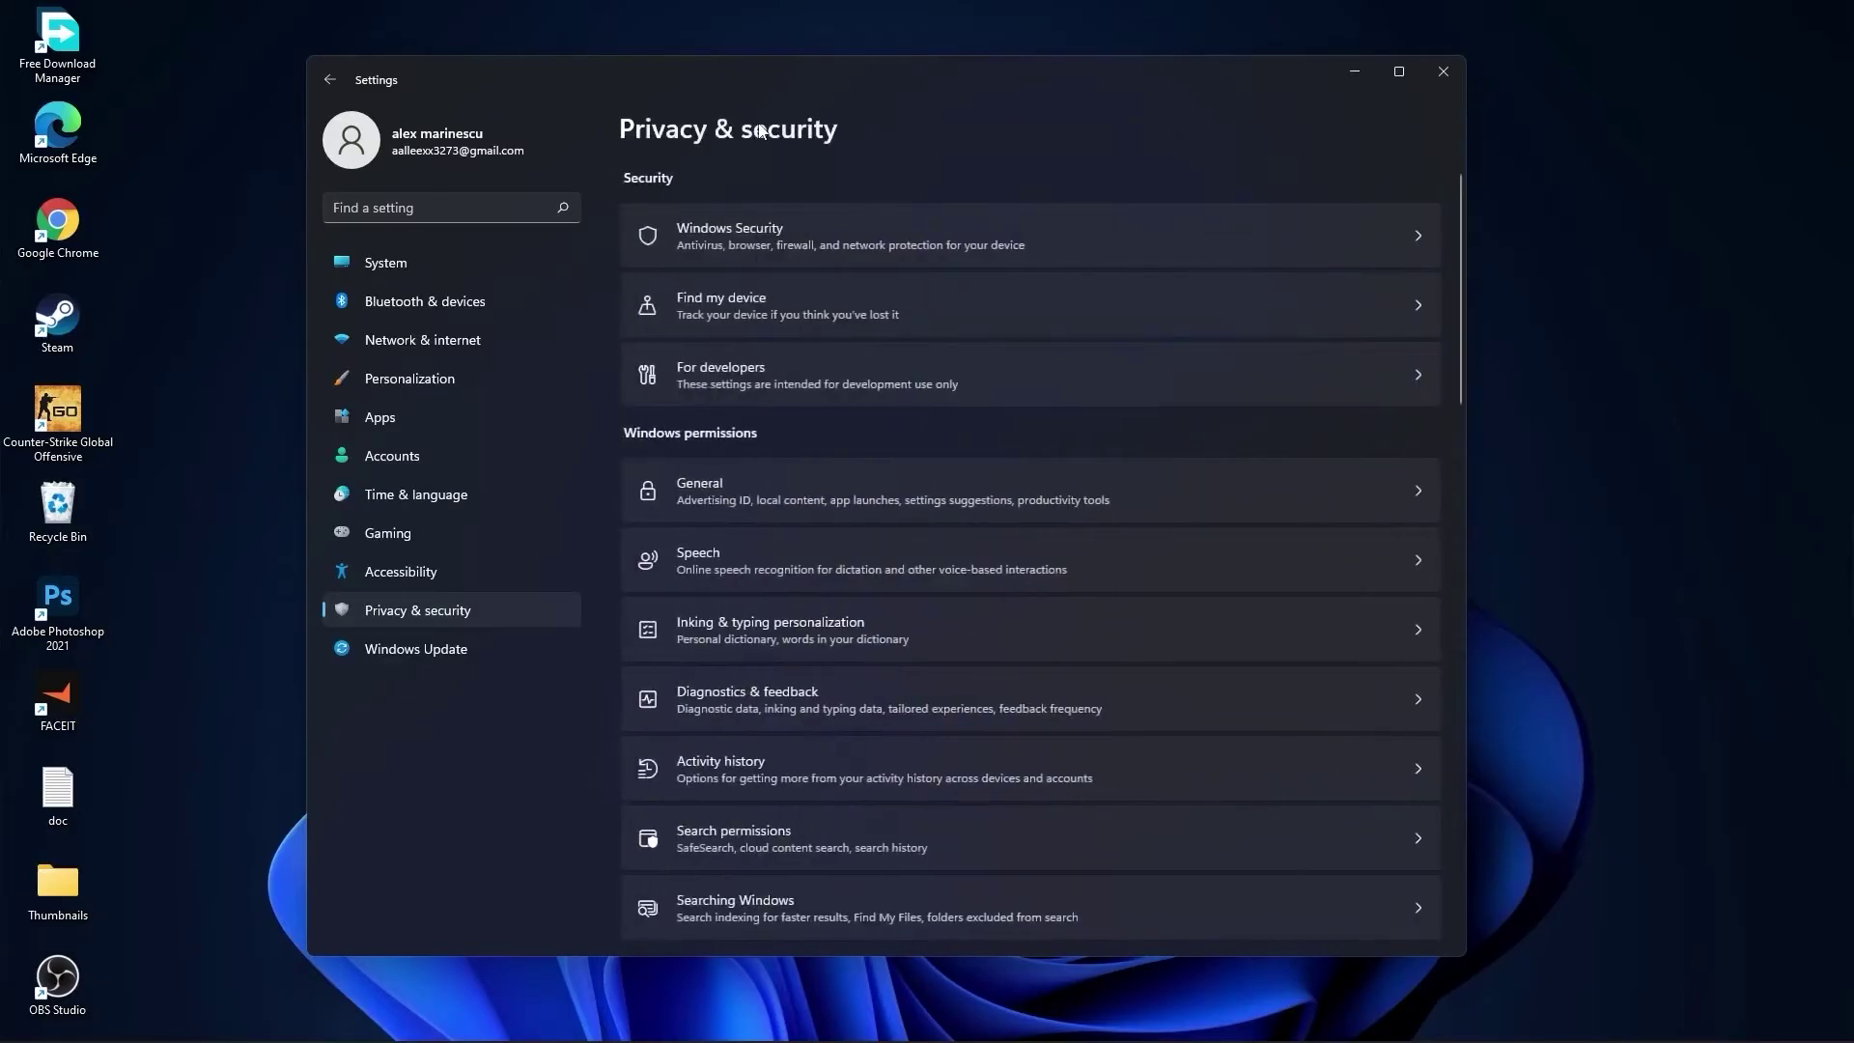
pyautogui.click(739, 770)
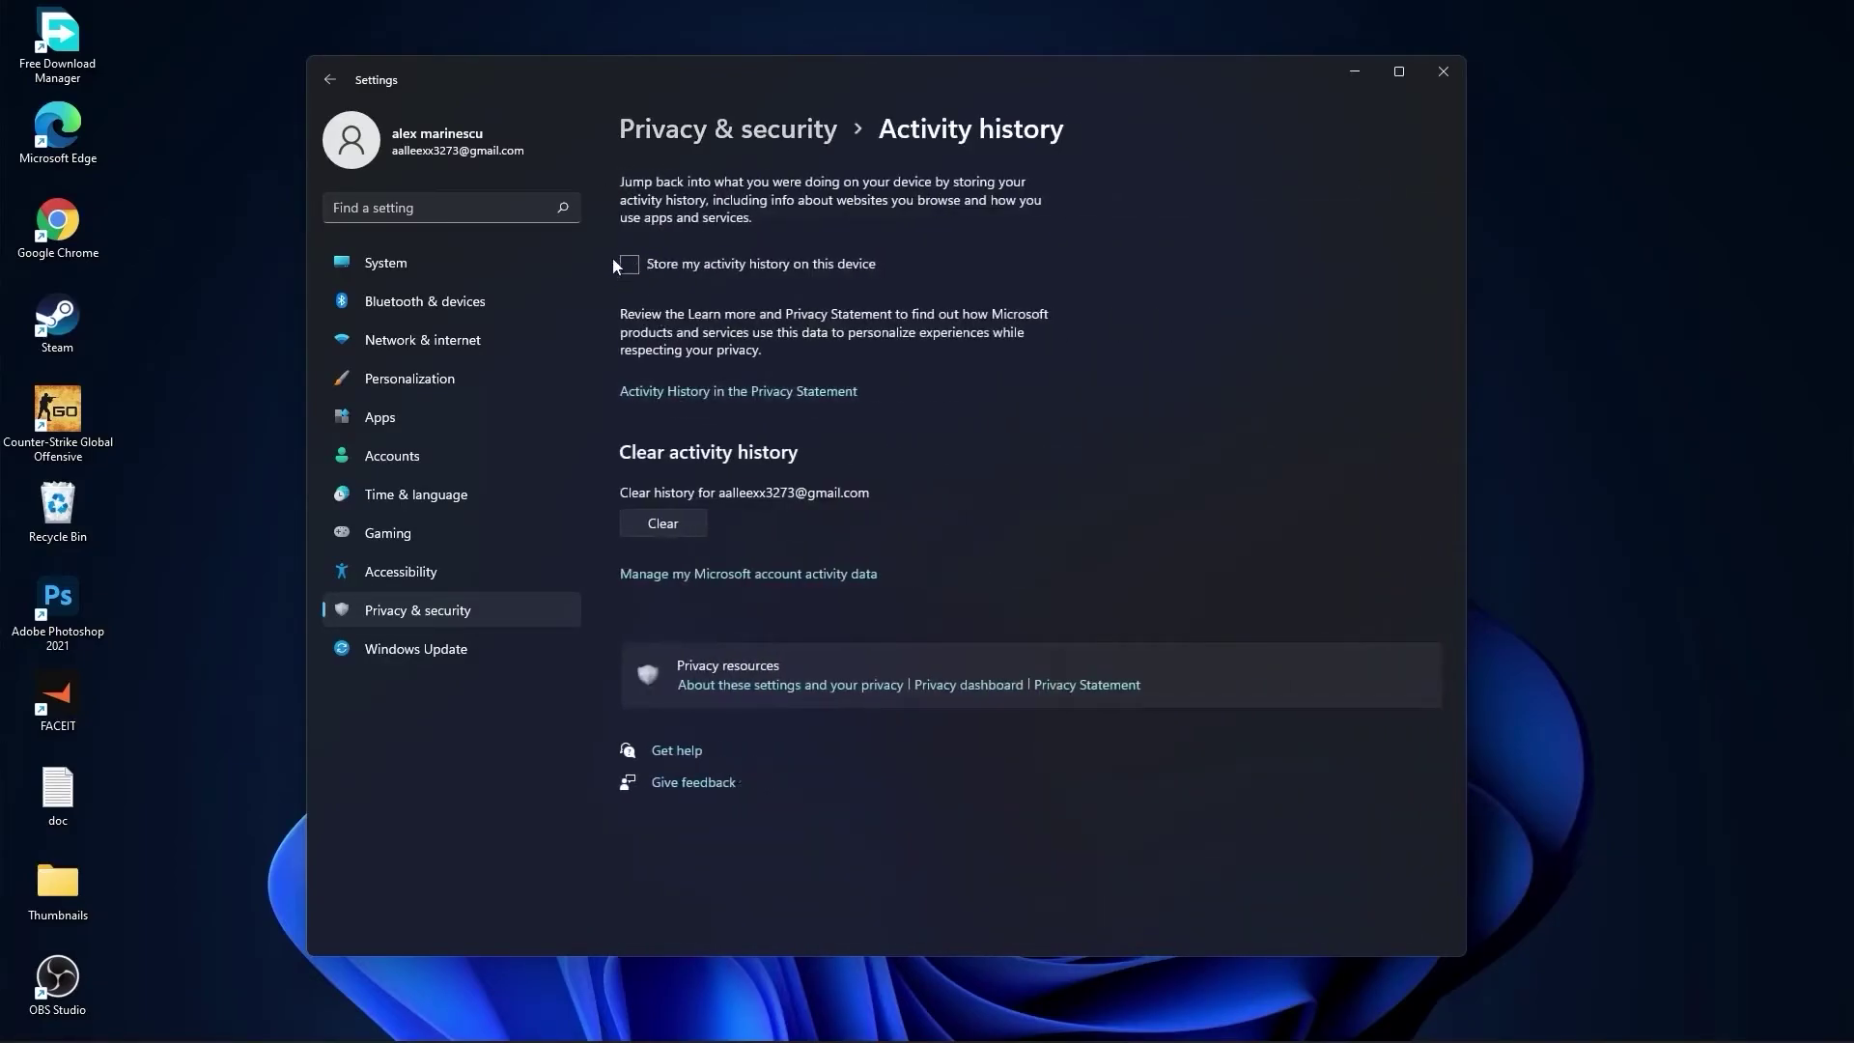
pyautogui.click(710, 136)
pyautogui.scroll(-5, 925, 520)
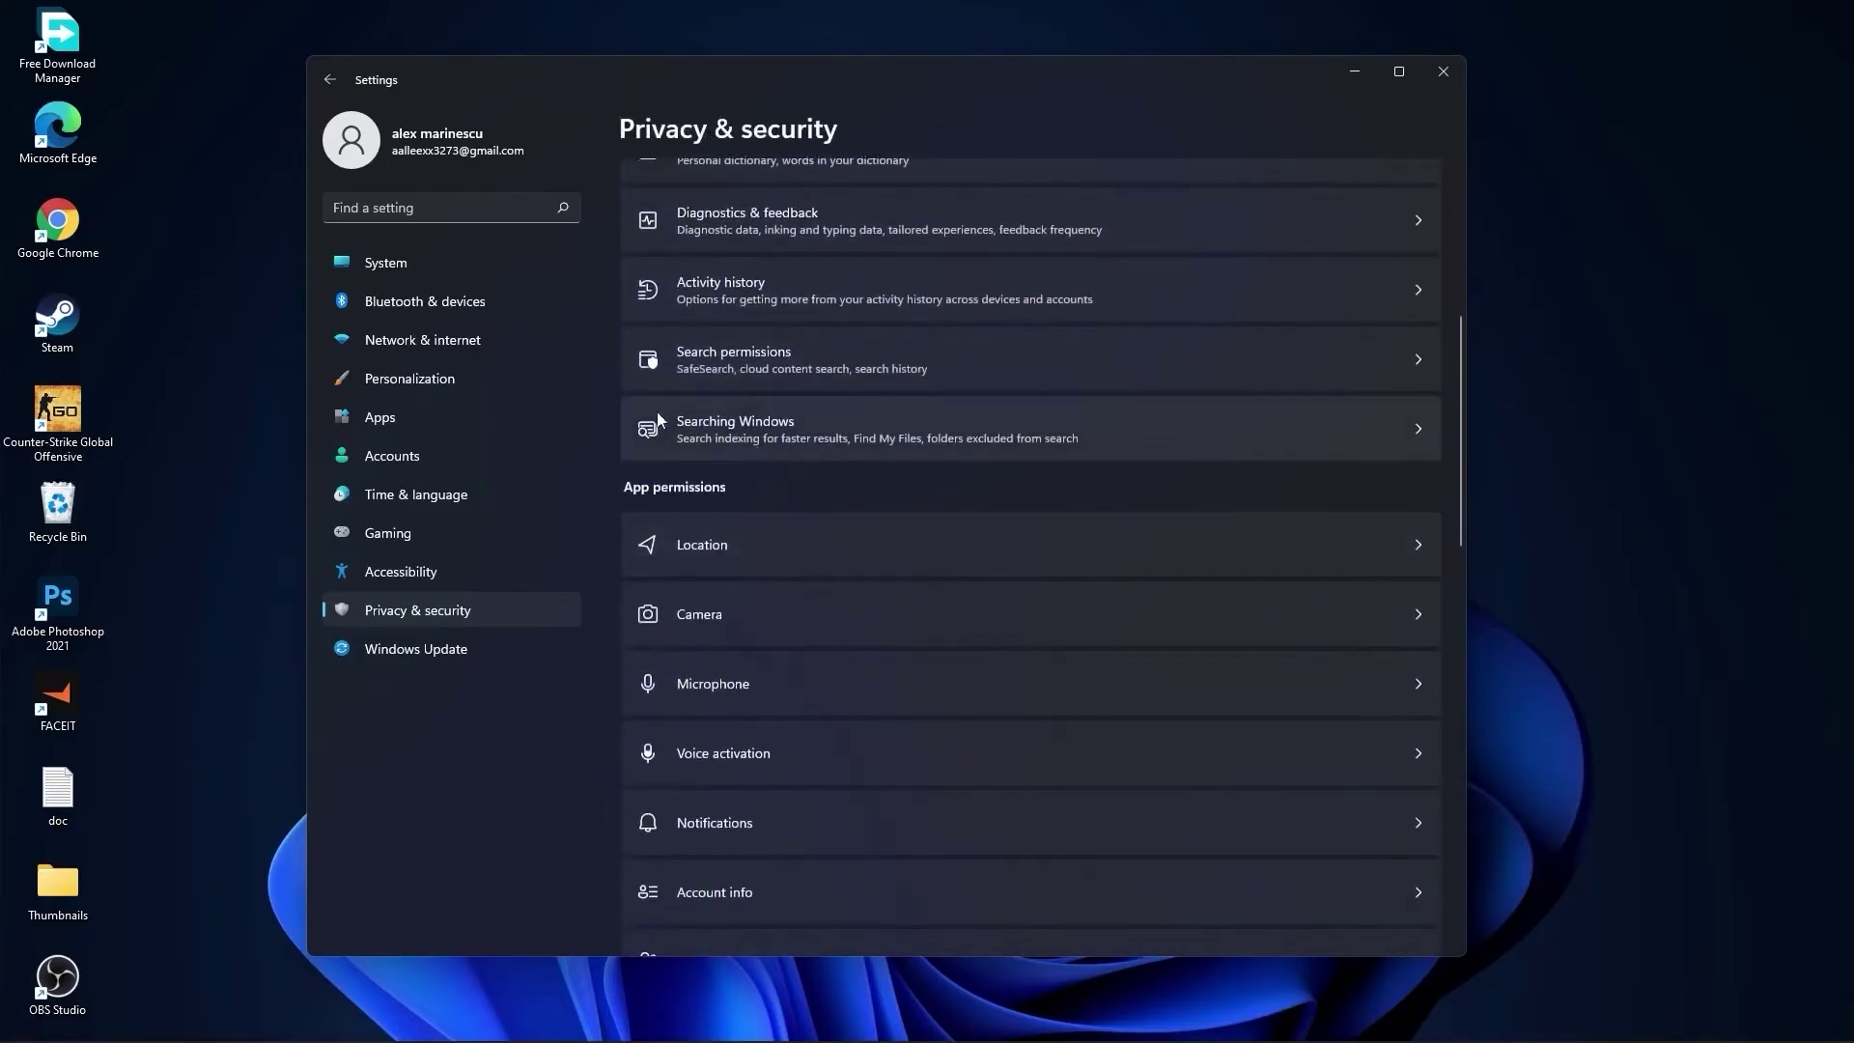
pyautogui.click(736, 430)
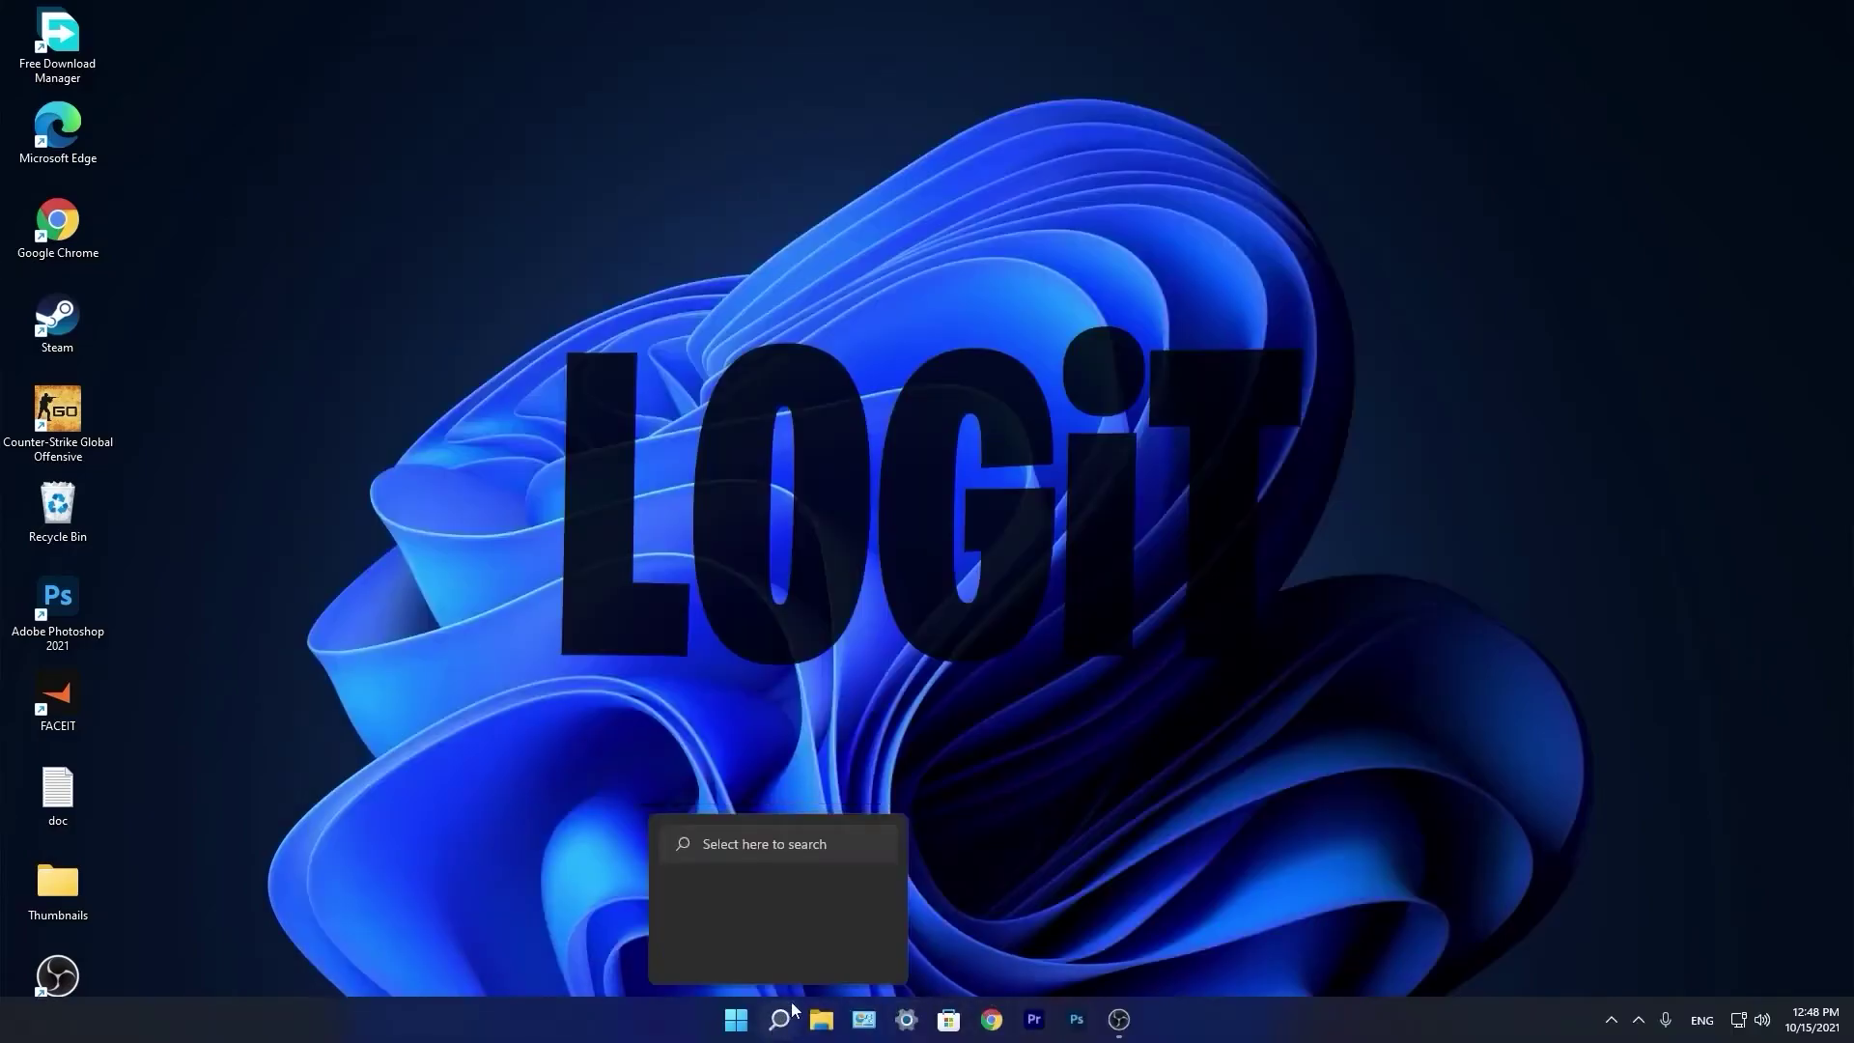
# - Disable CCXProcess and Cortana on Task Manager's Startup tab
pyautogui.click(781, 1021)
pyautogui.write('task')
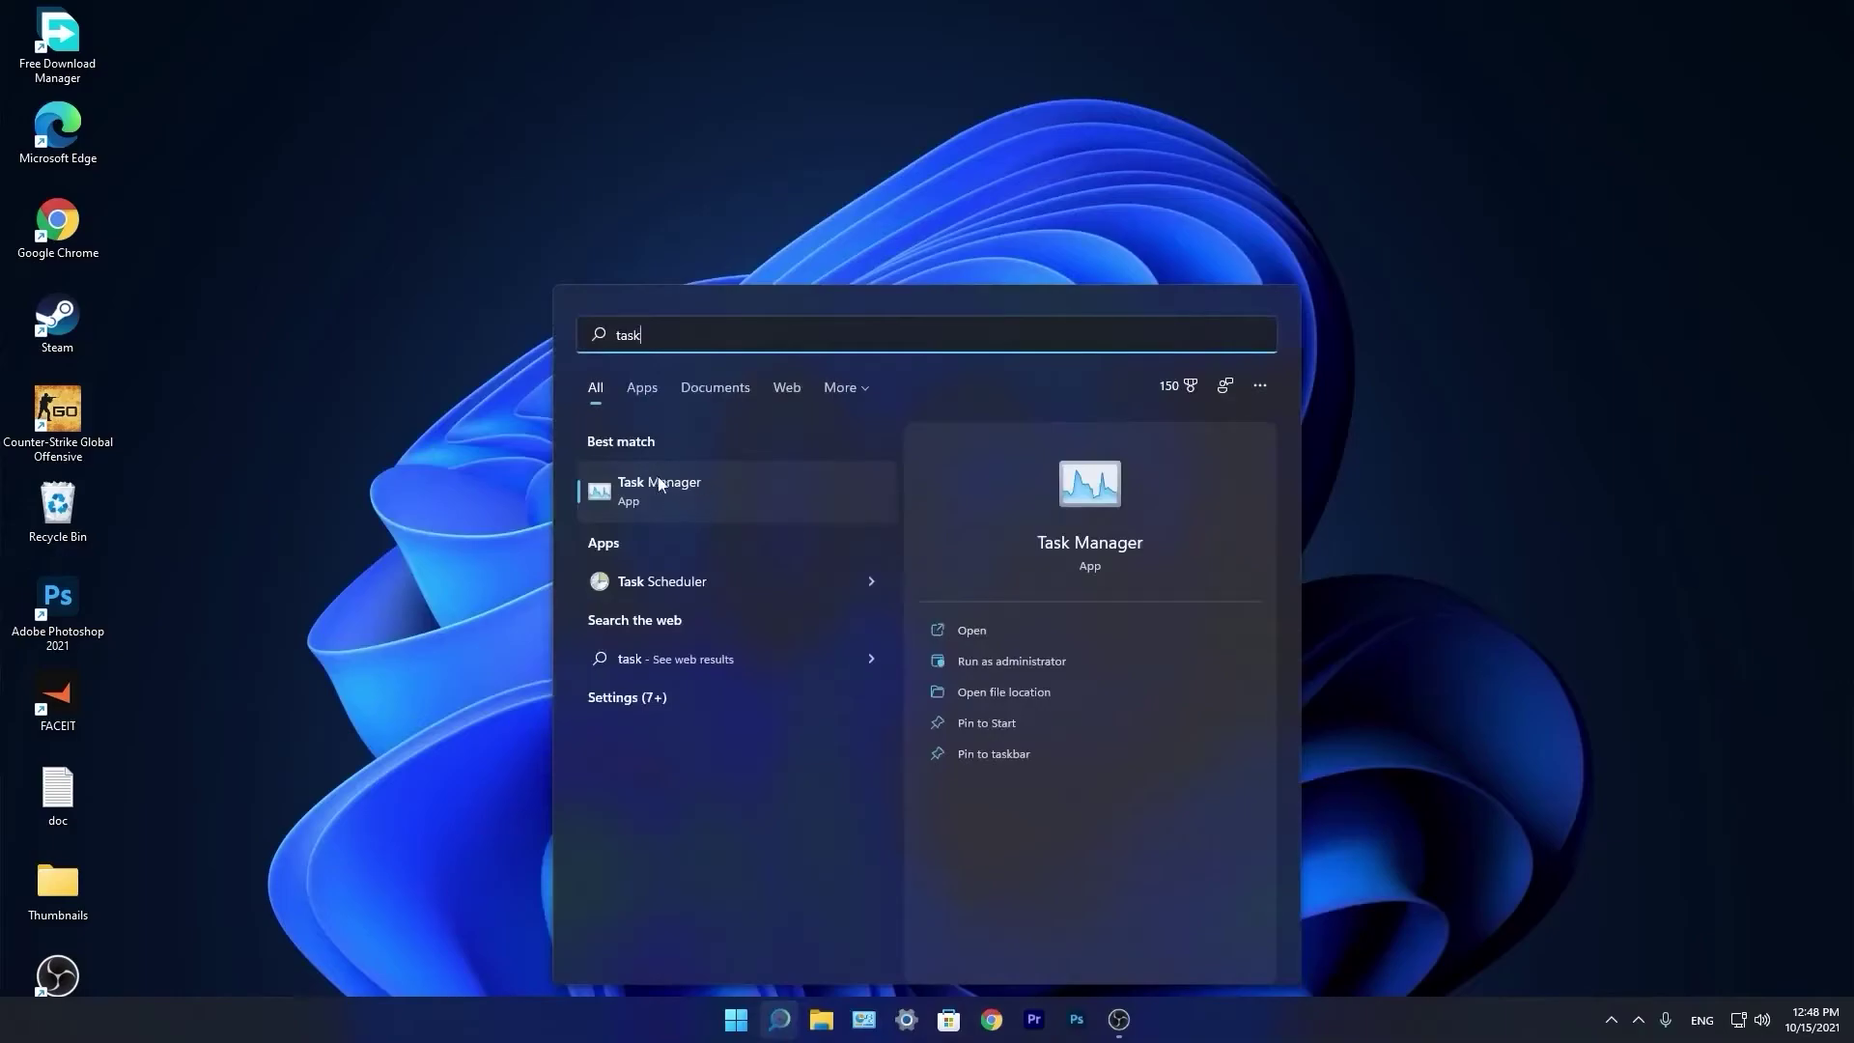
pyautogui.click(680, 489)
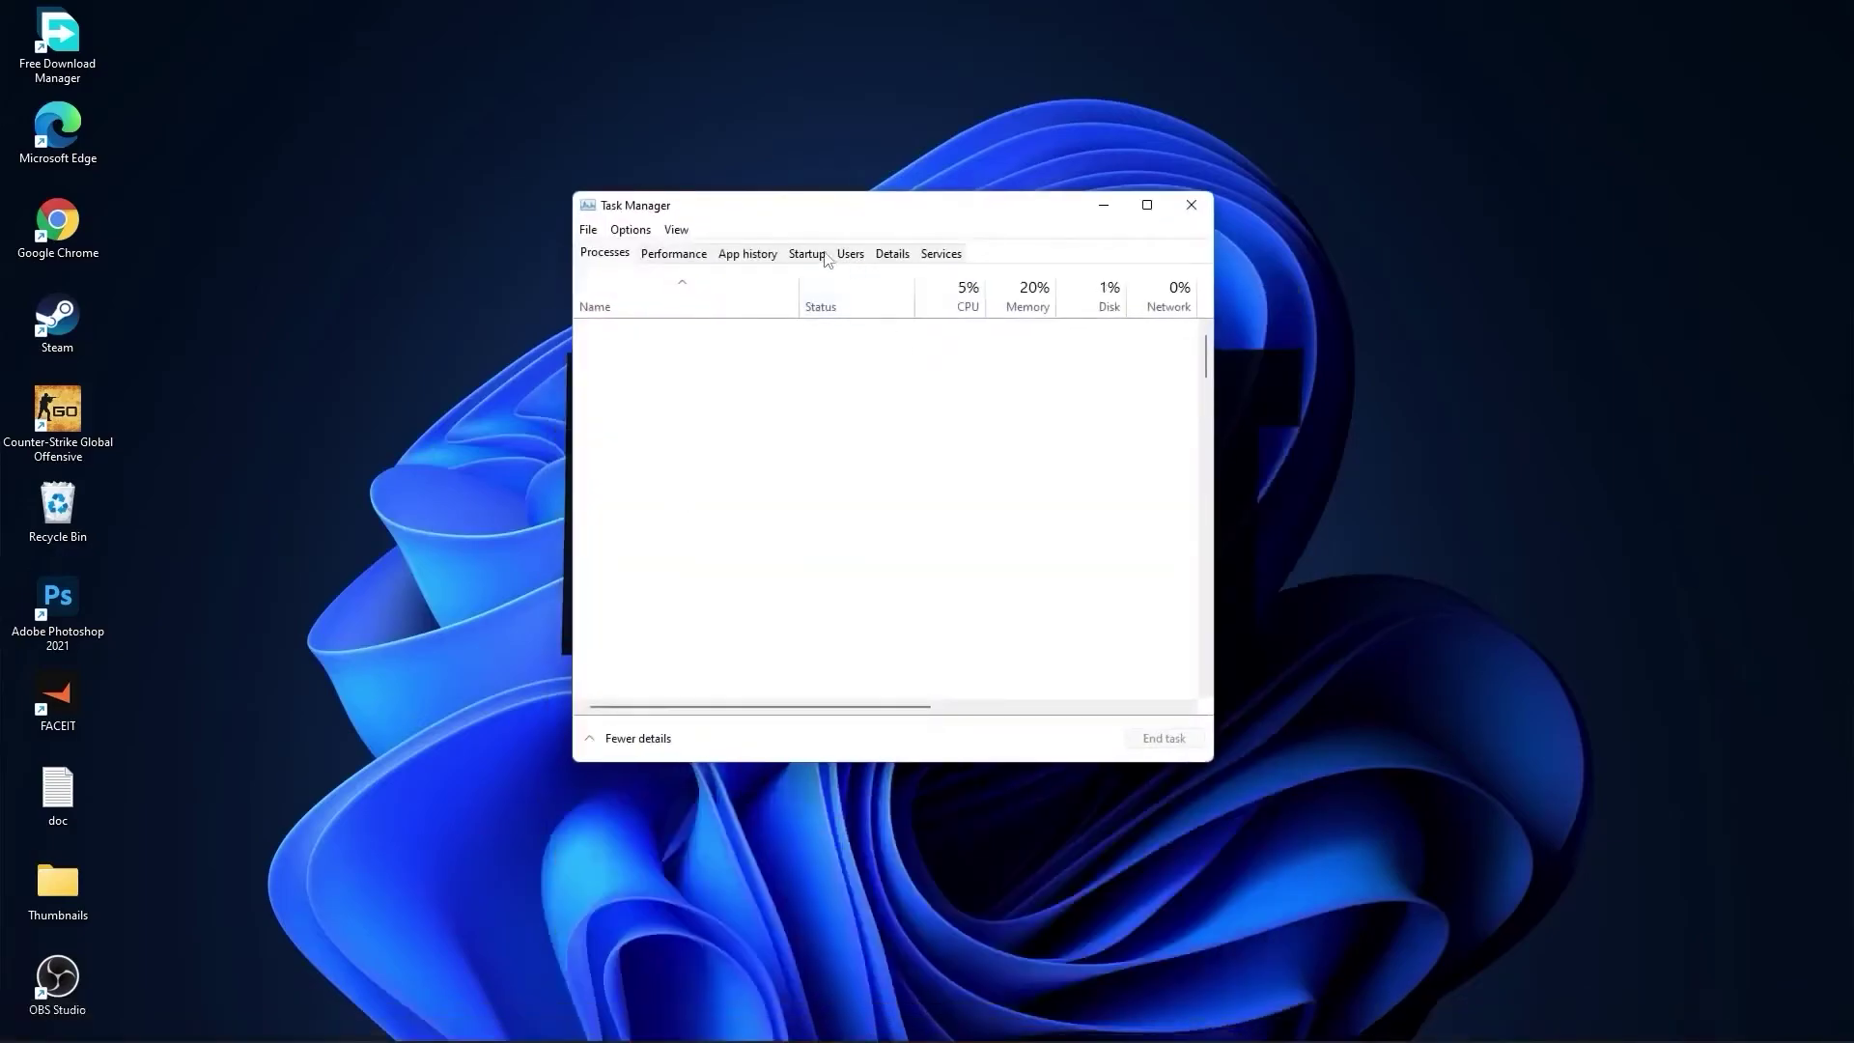
pyautogui.click(788, 249)
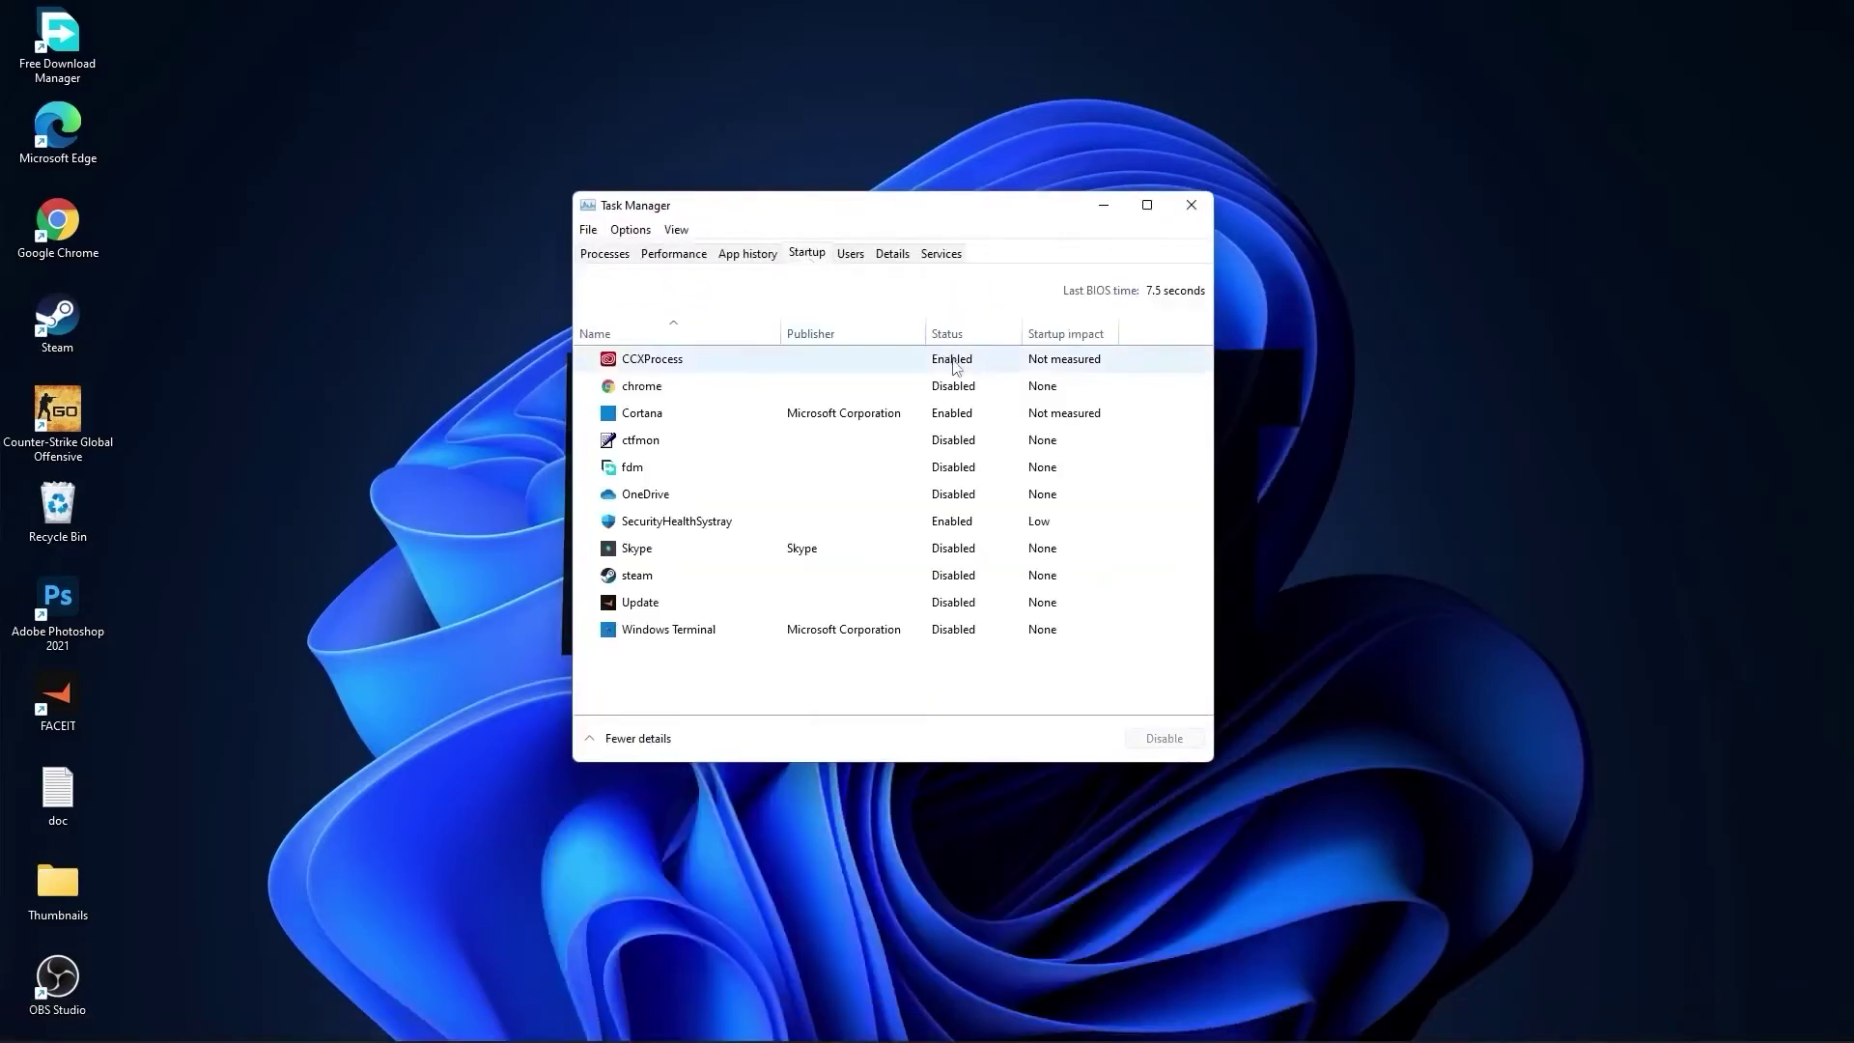
pyautogui.rightClick(946, 359)
pyautogui.click(946, 359)
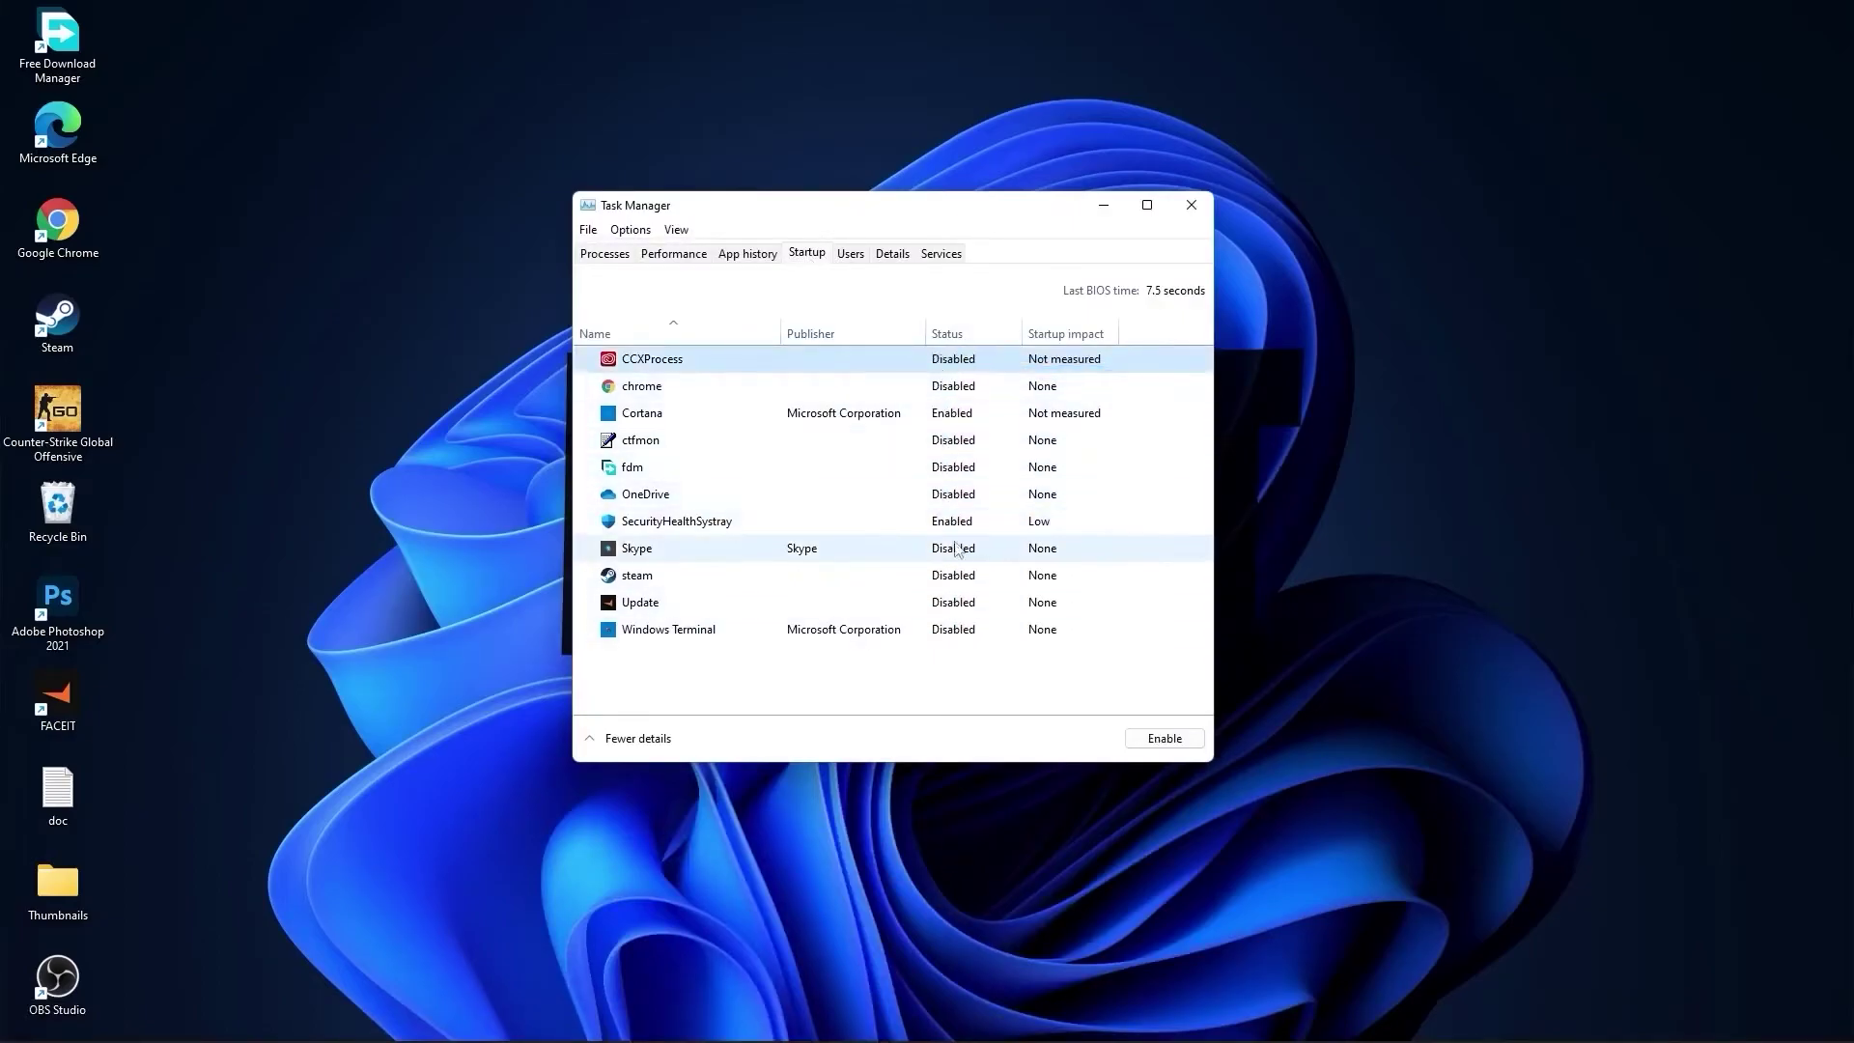
pyautogui.click(1024, 413)
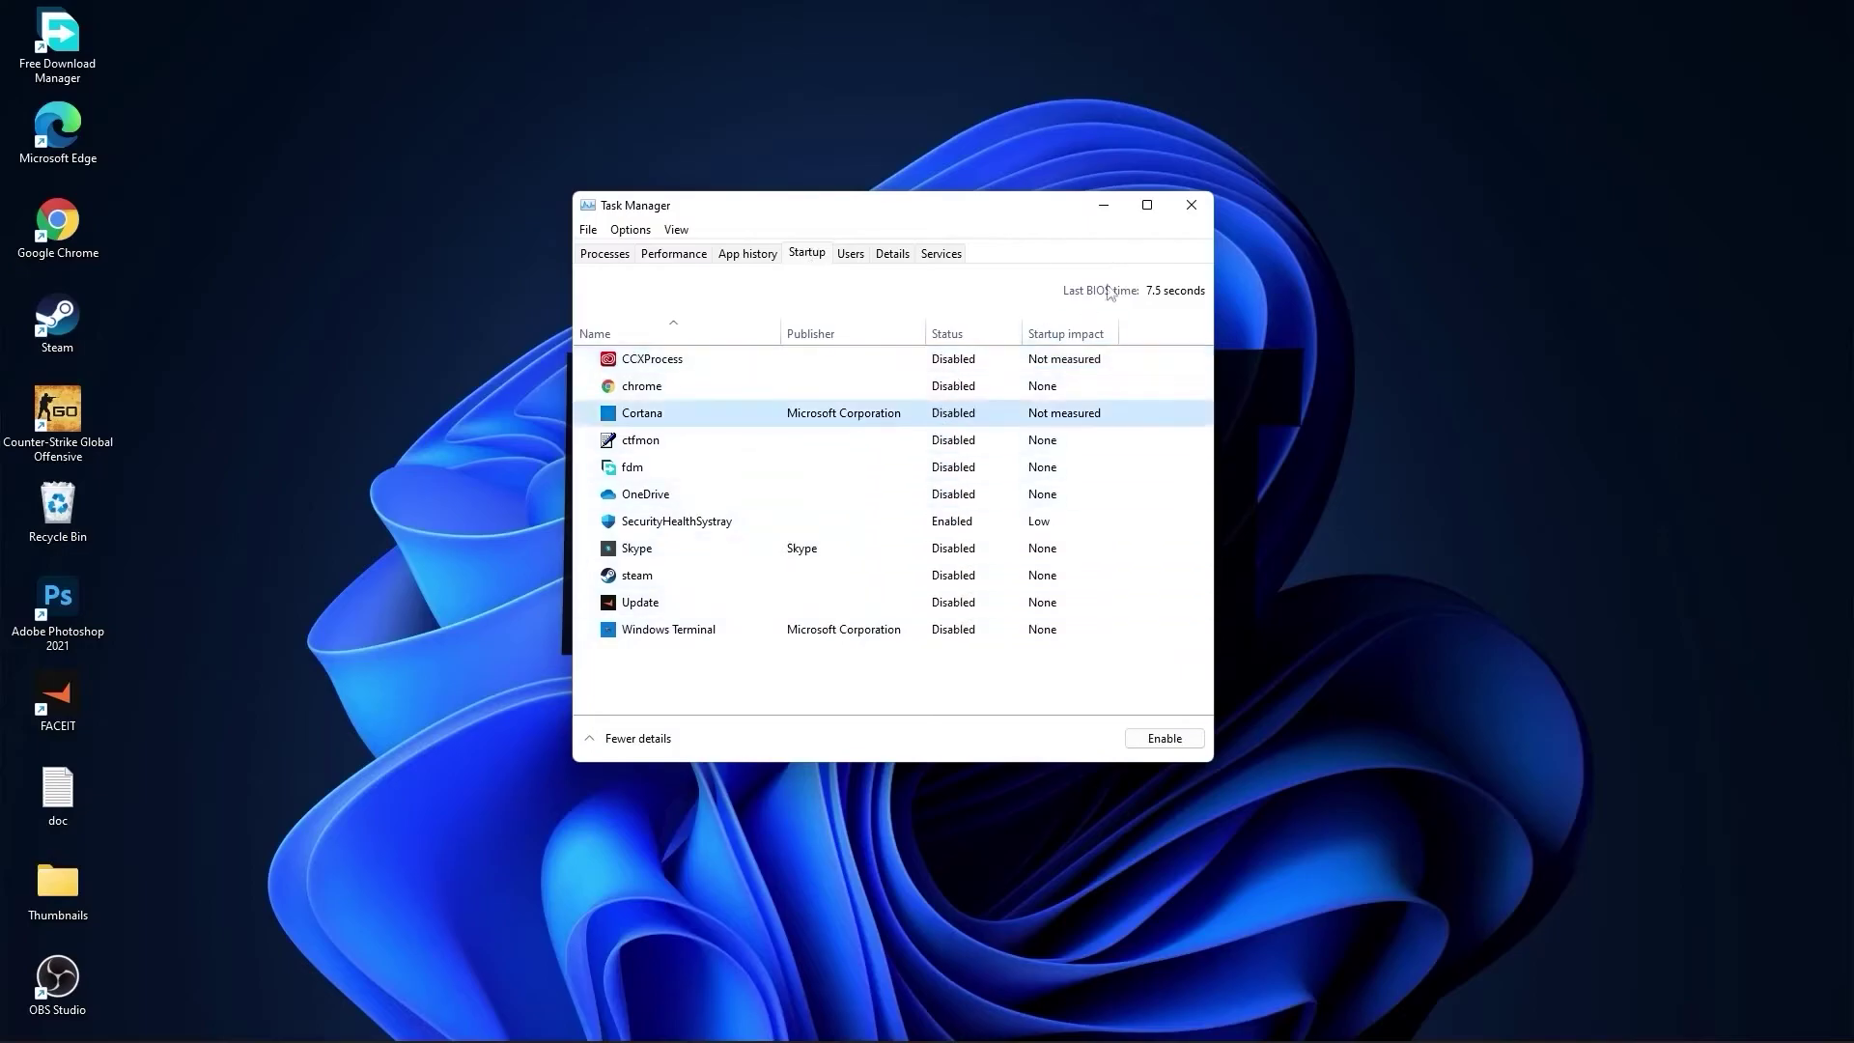
# - Close Task Manager, then retrim the C: SSD and analyze and optimize HDD (D:) in Optimize Drives
pyautogui.click(1192, 205)
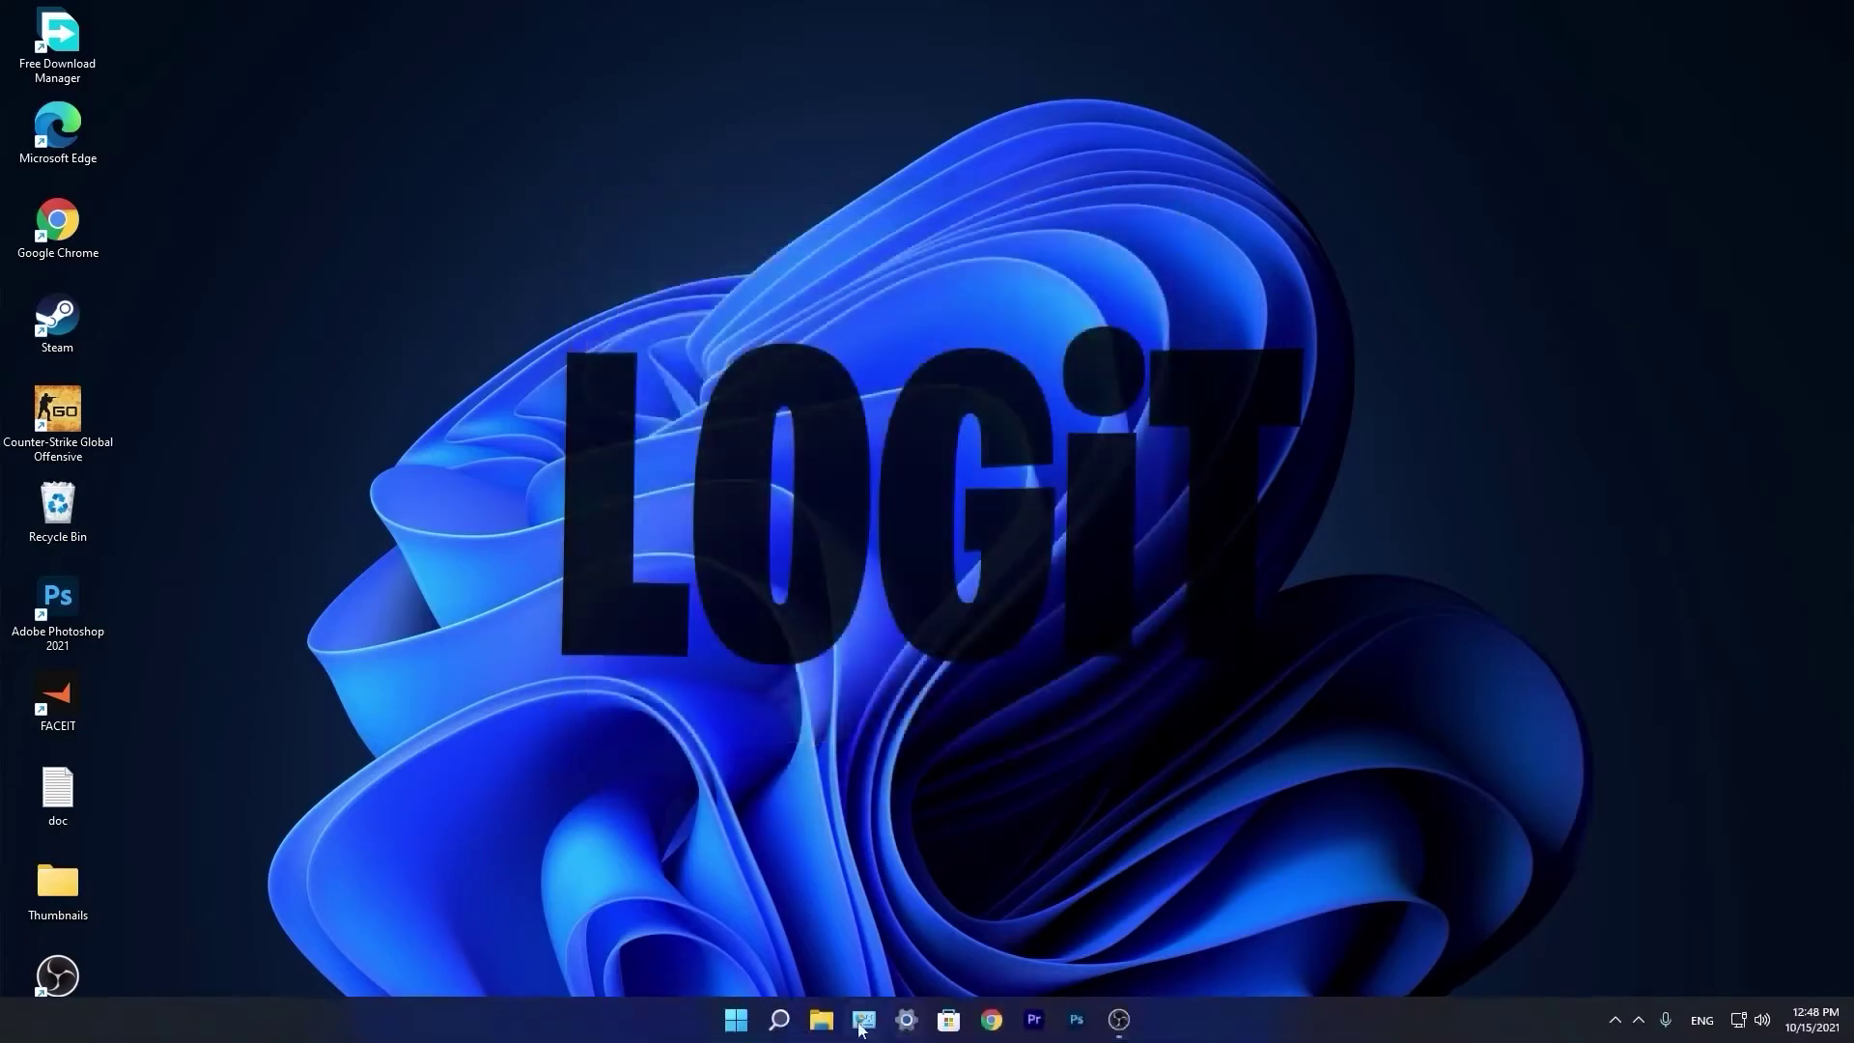
pyautogui.click(780, 1021)
pyautogui.write('optimi')
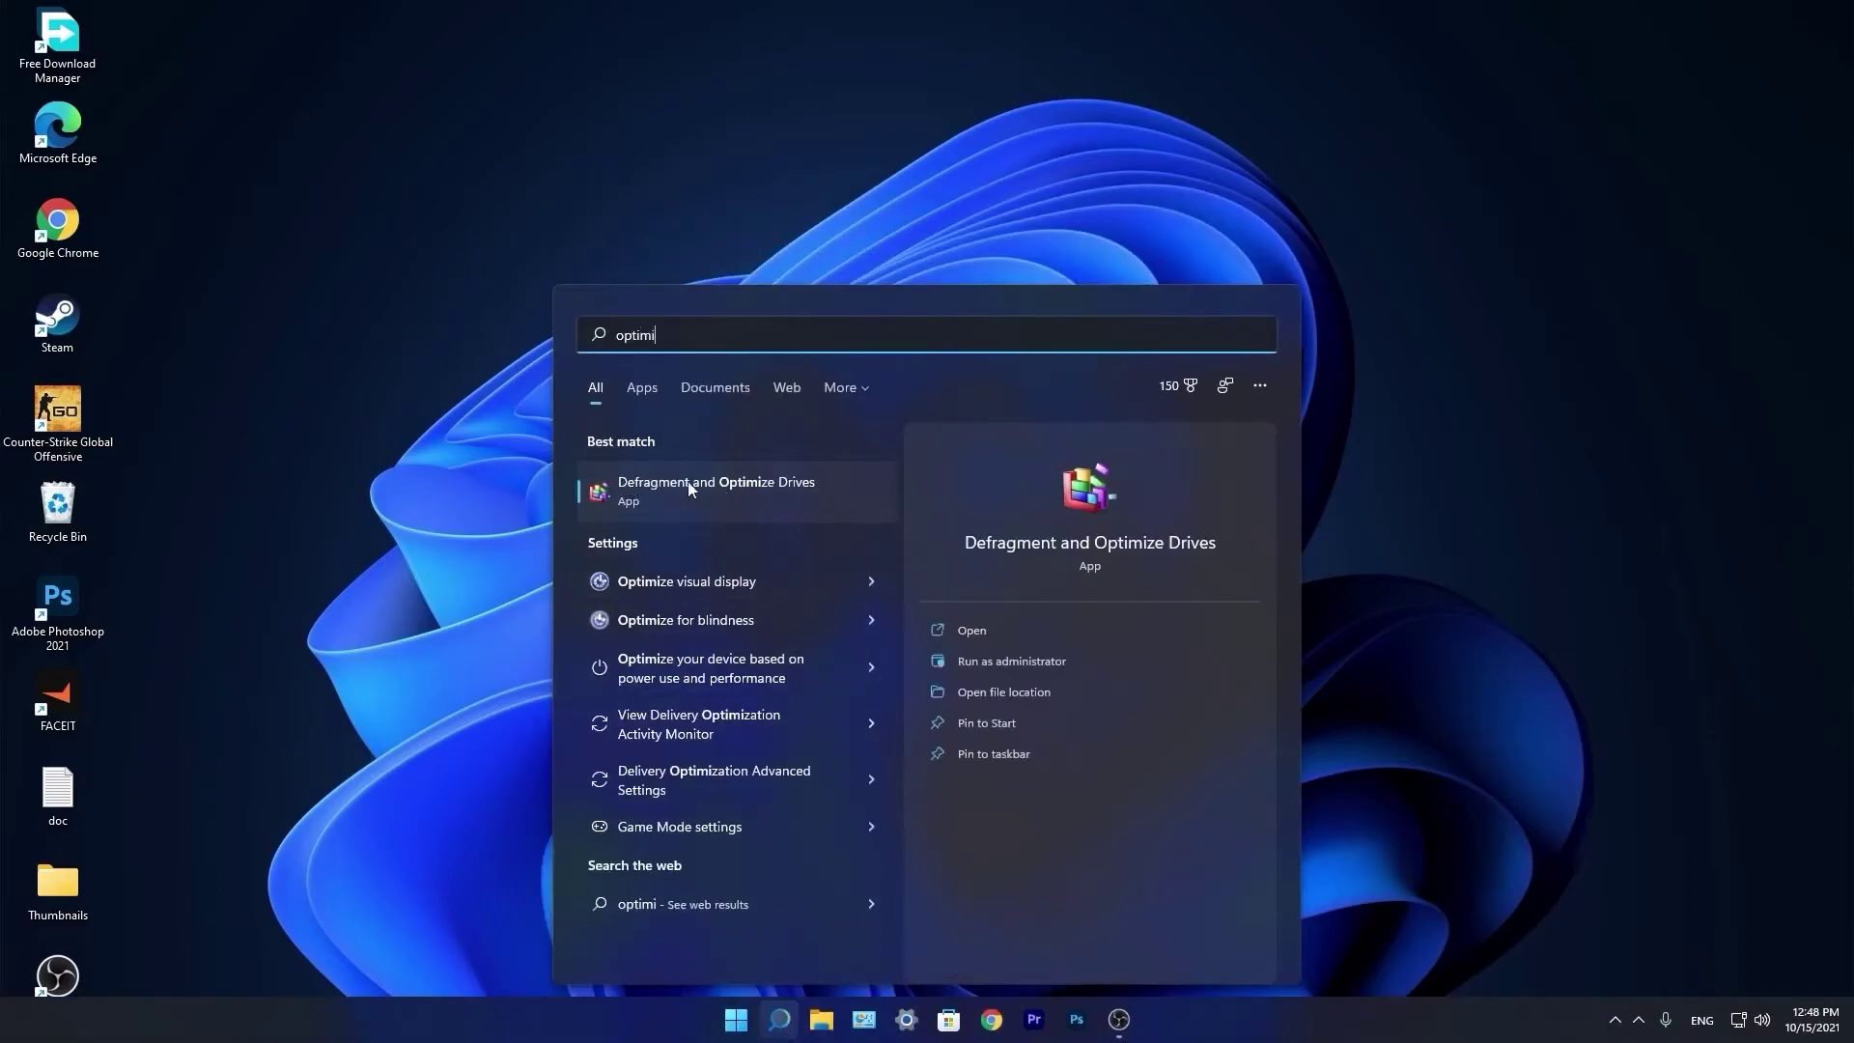
pyautogui.click(744, 490)
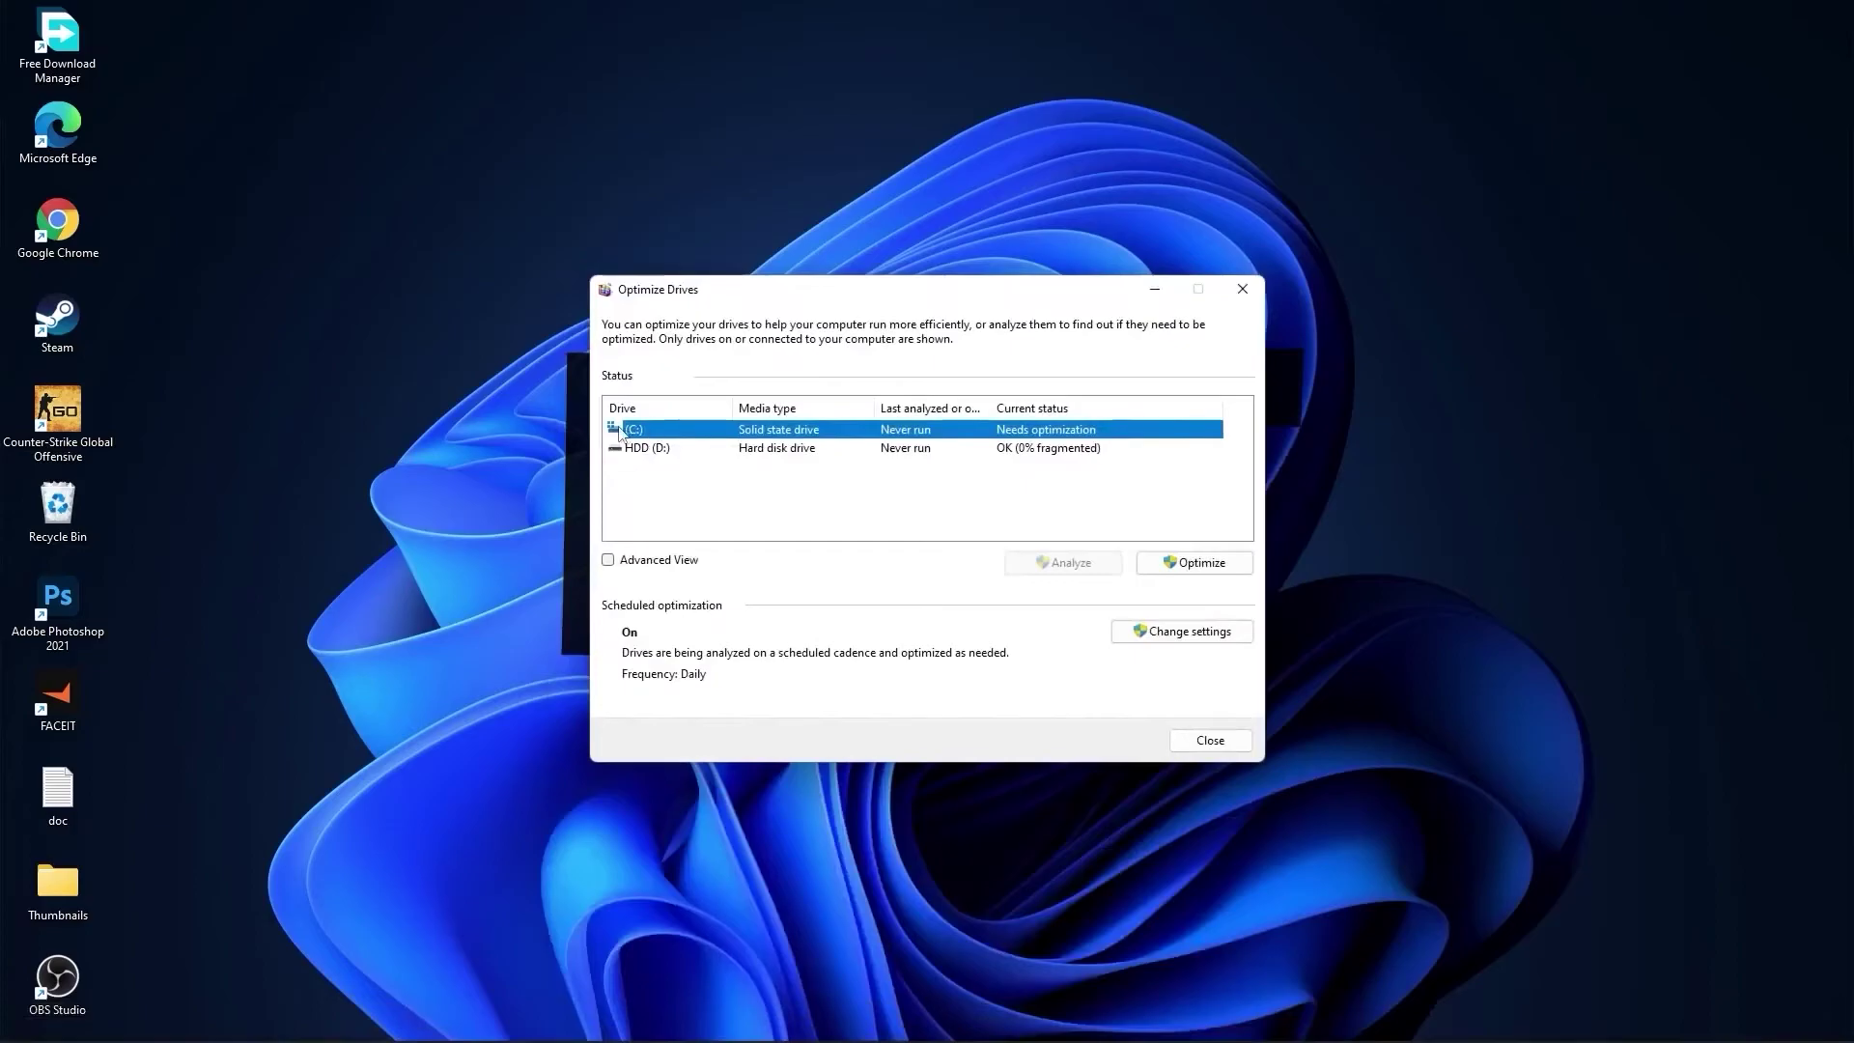
pyautogui.click(1196, 560)
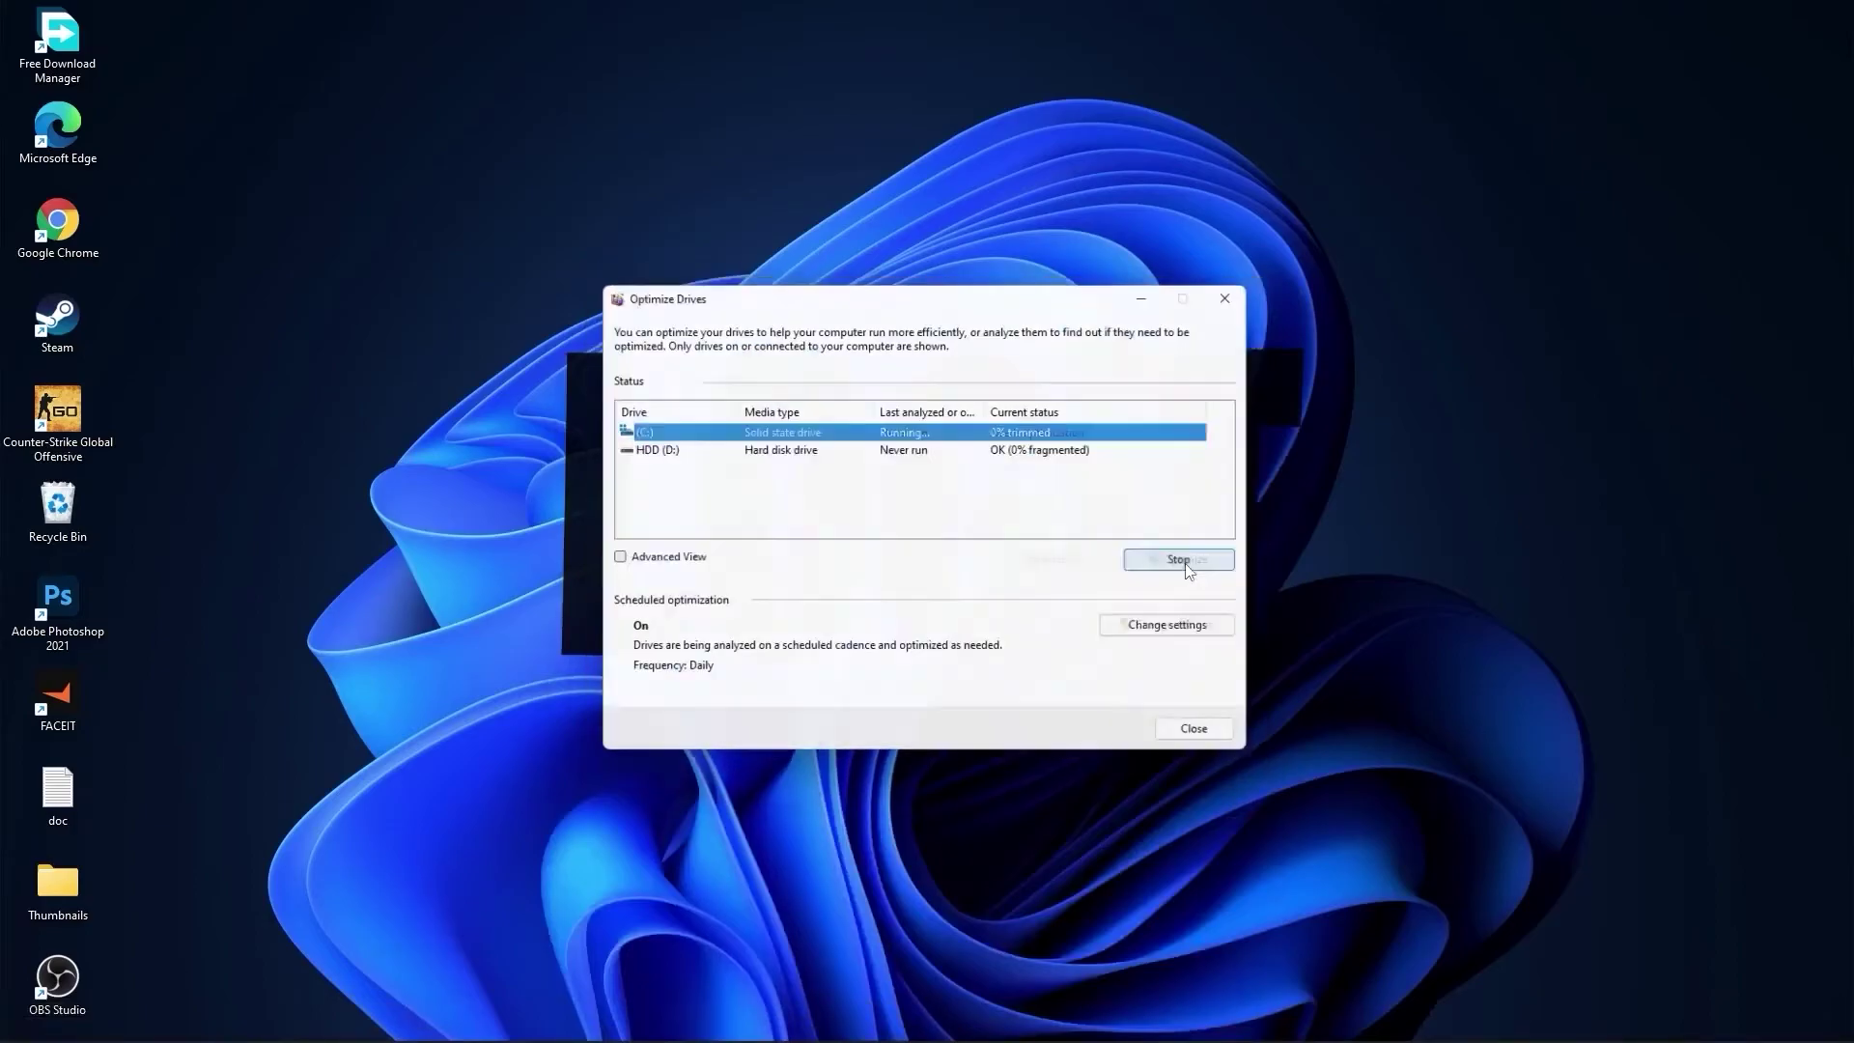
pyautogui.click(681, 450)
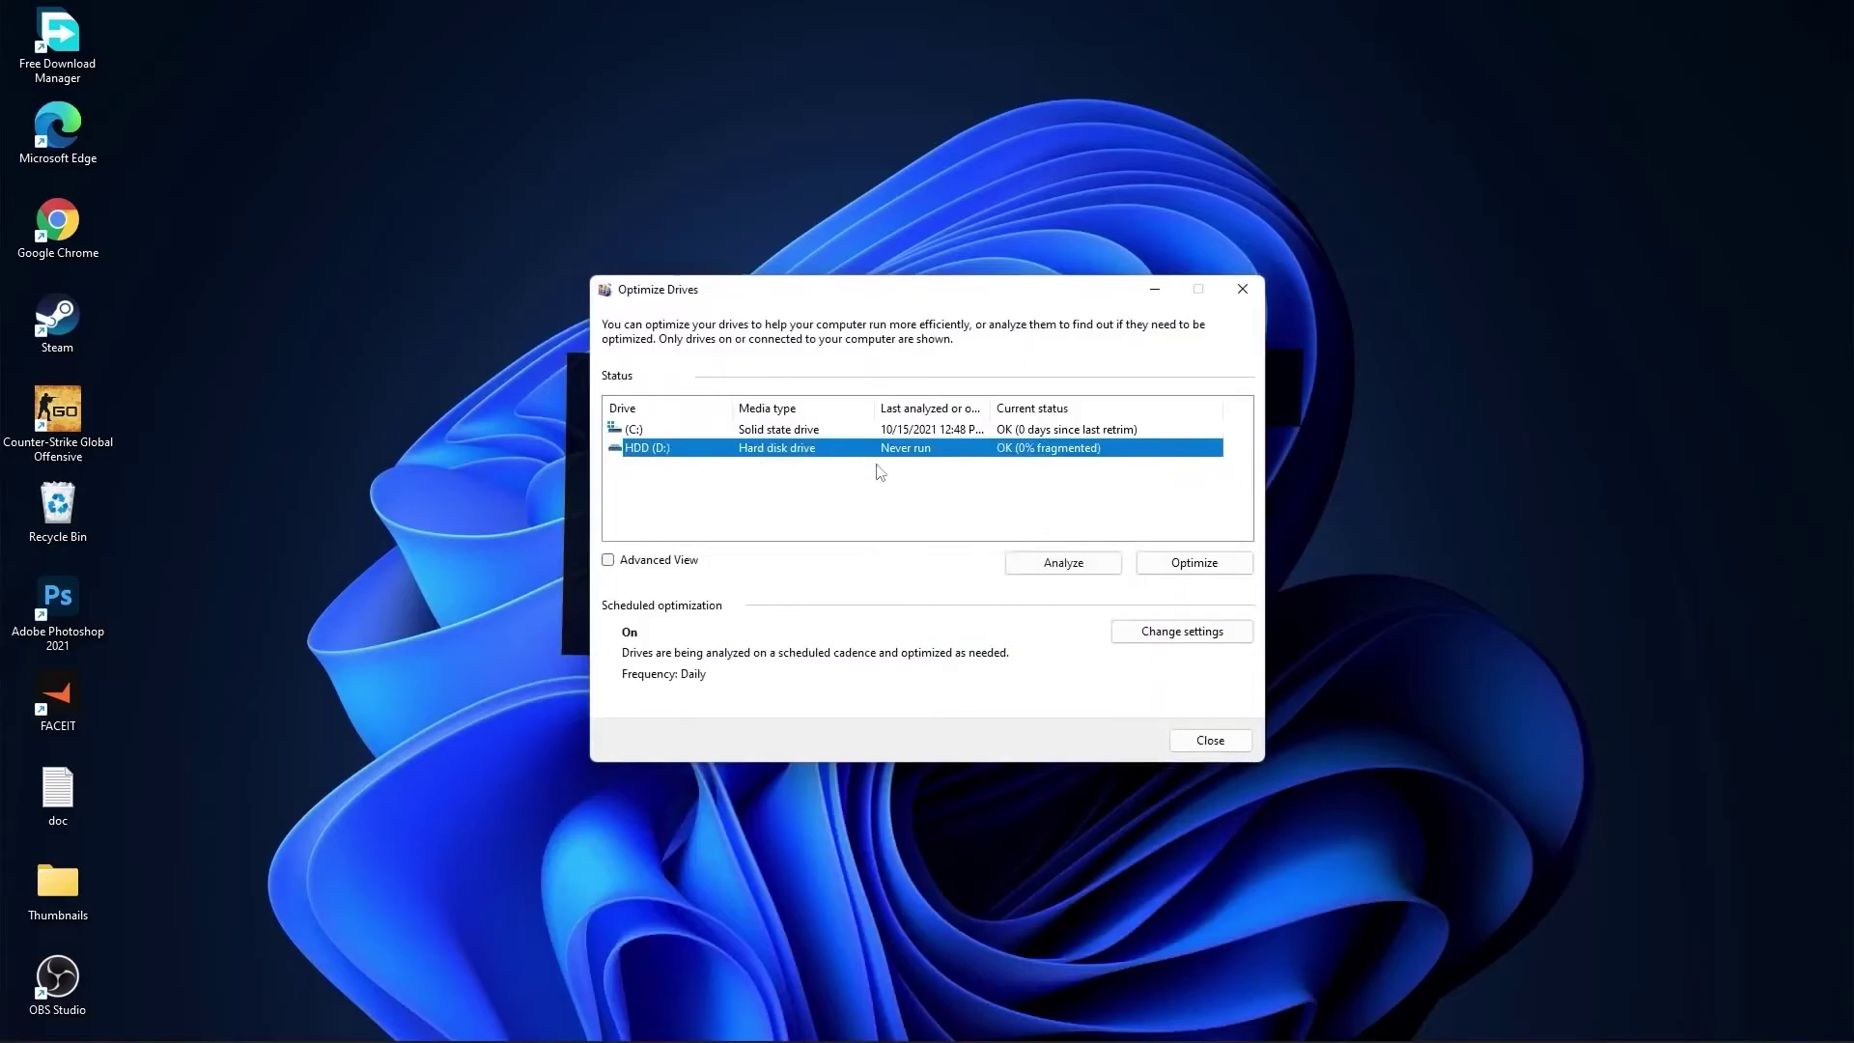
pyautogui.click(1063, 568)
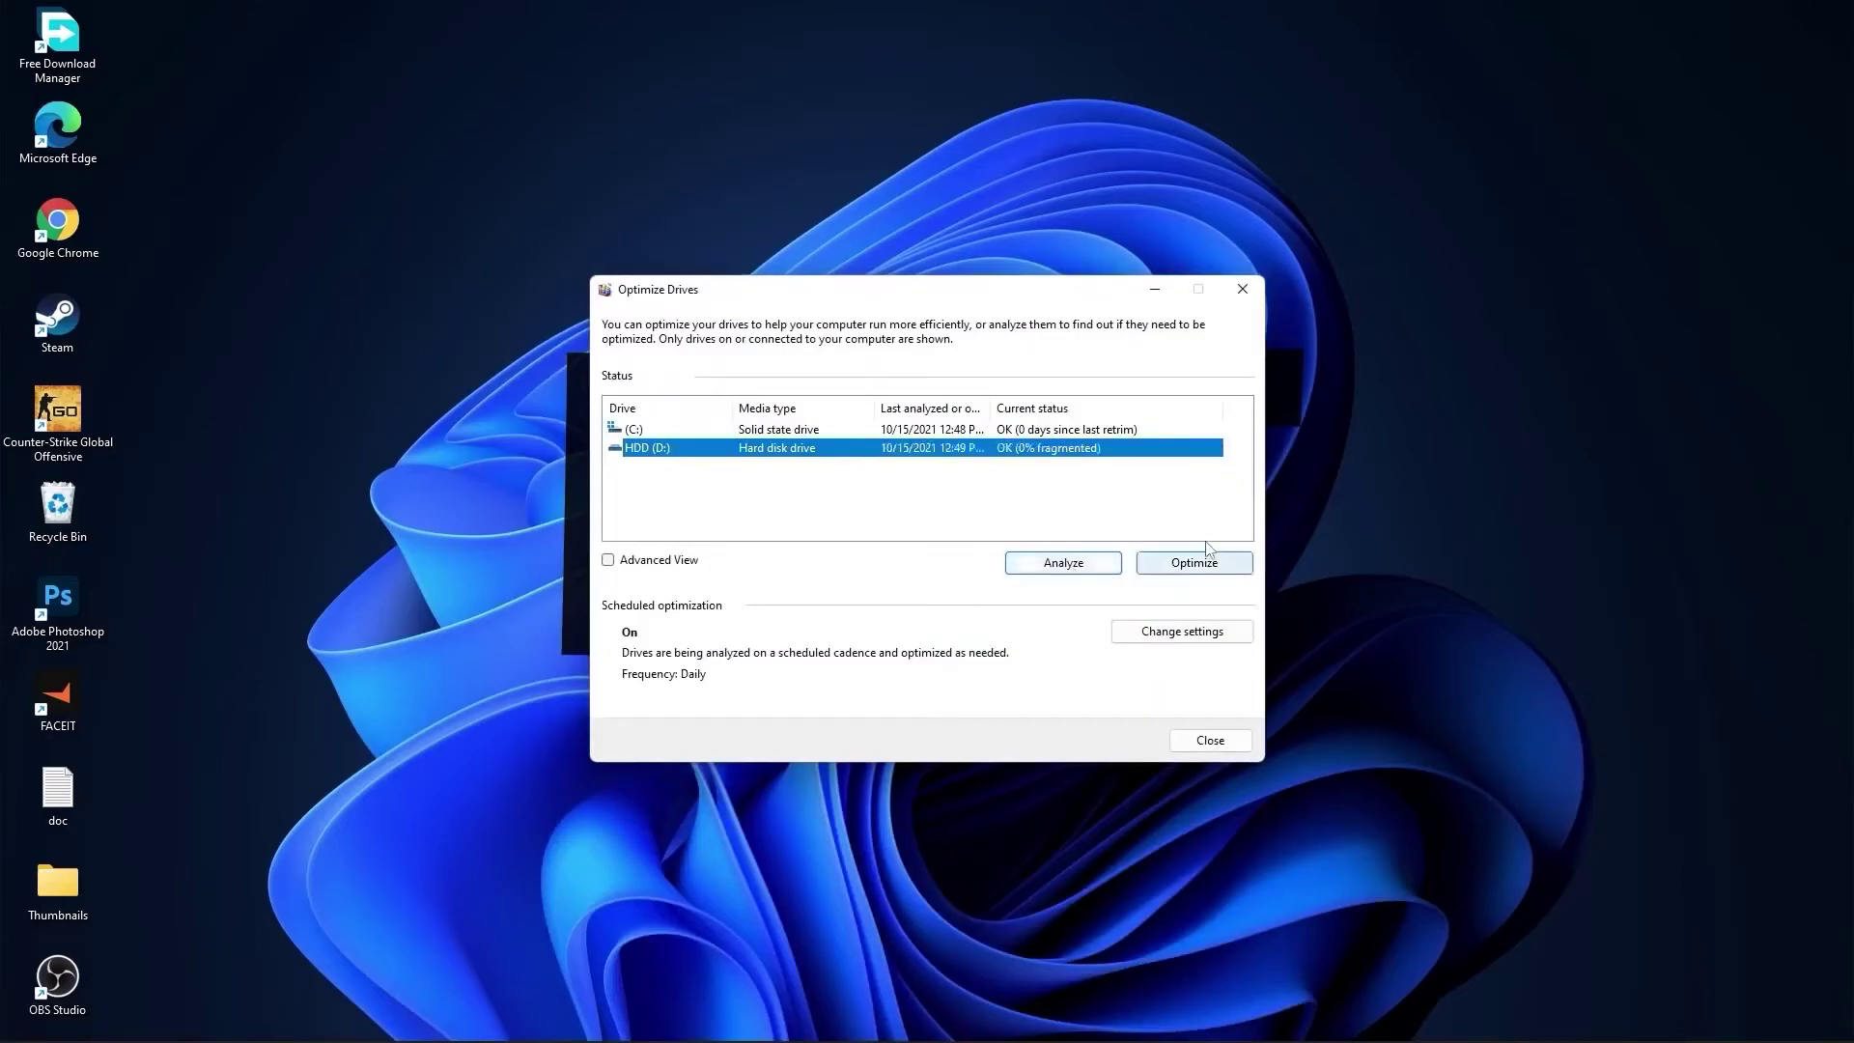
pyautogui.click(1195, 565)
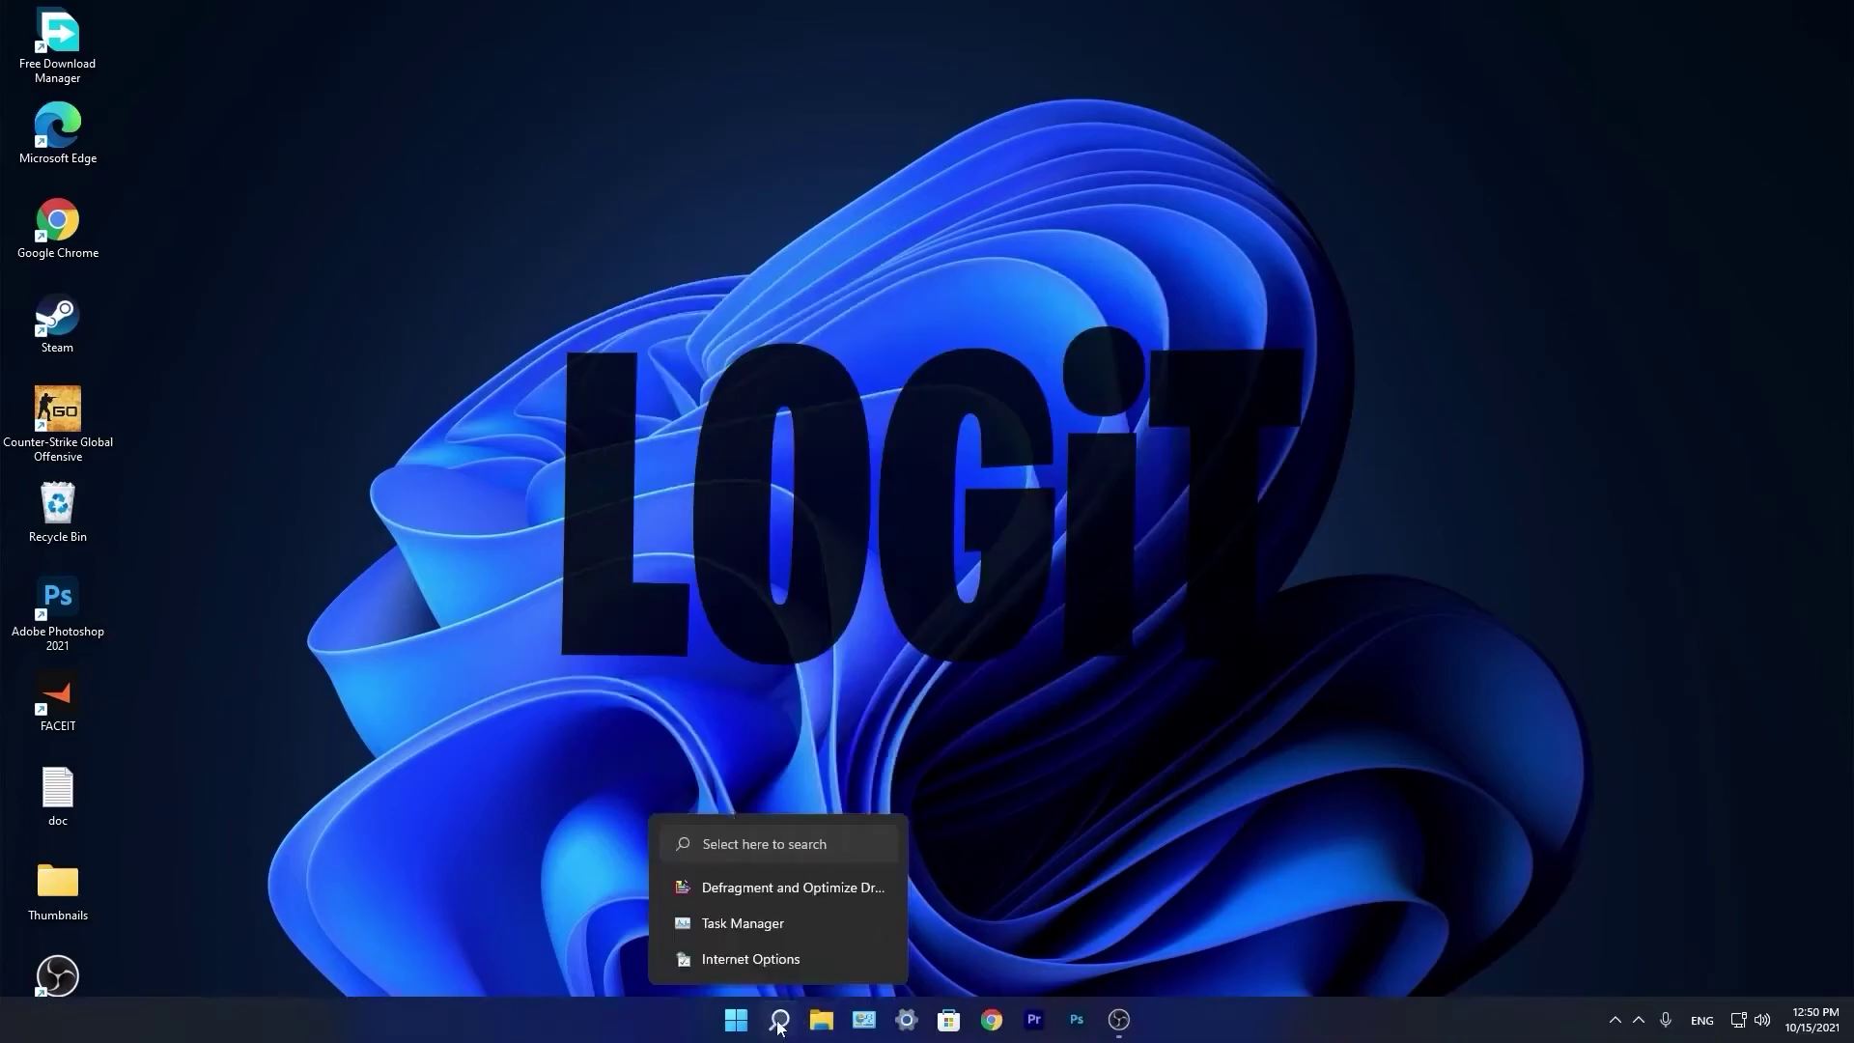
# - Open the Temp folder from the Run dialog and delete all 8 items in it
pyautogui.click(780, 1022)
pyautogui.write('run')
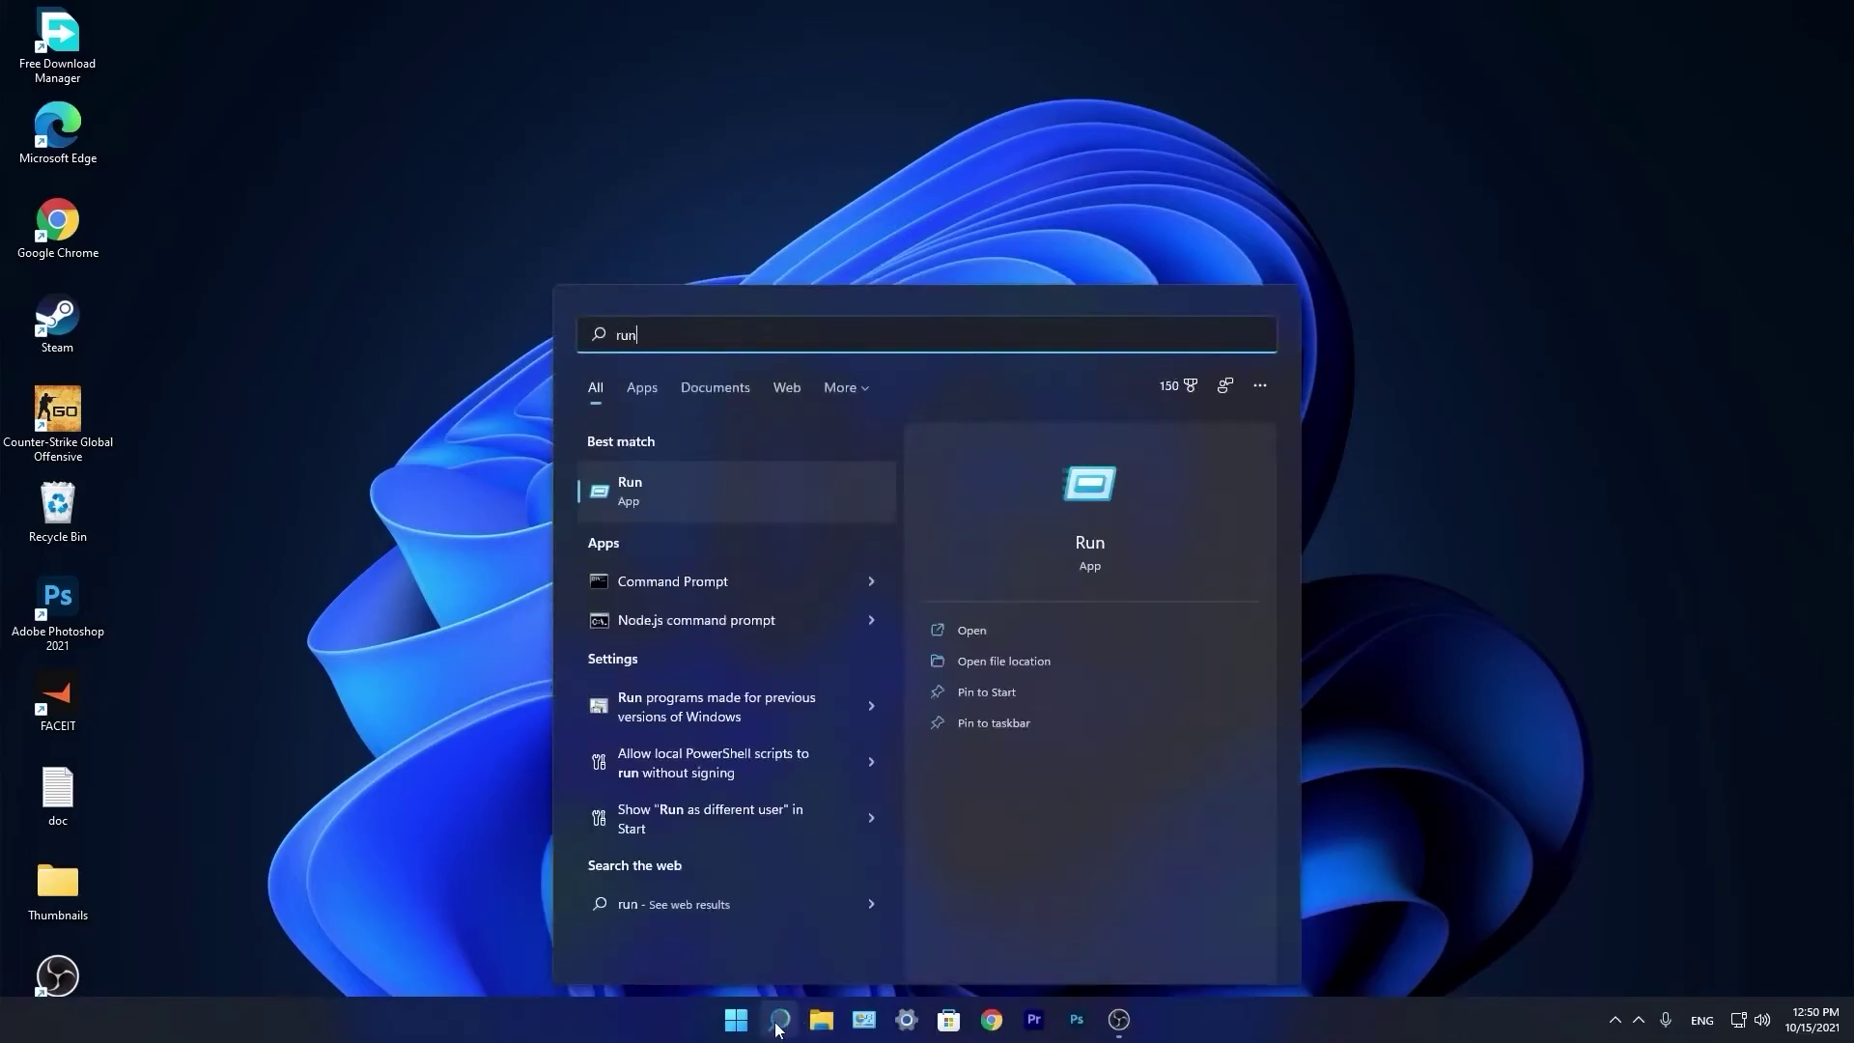
pyautogui.click(657, 487)
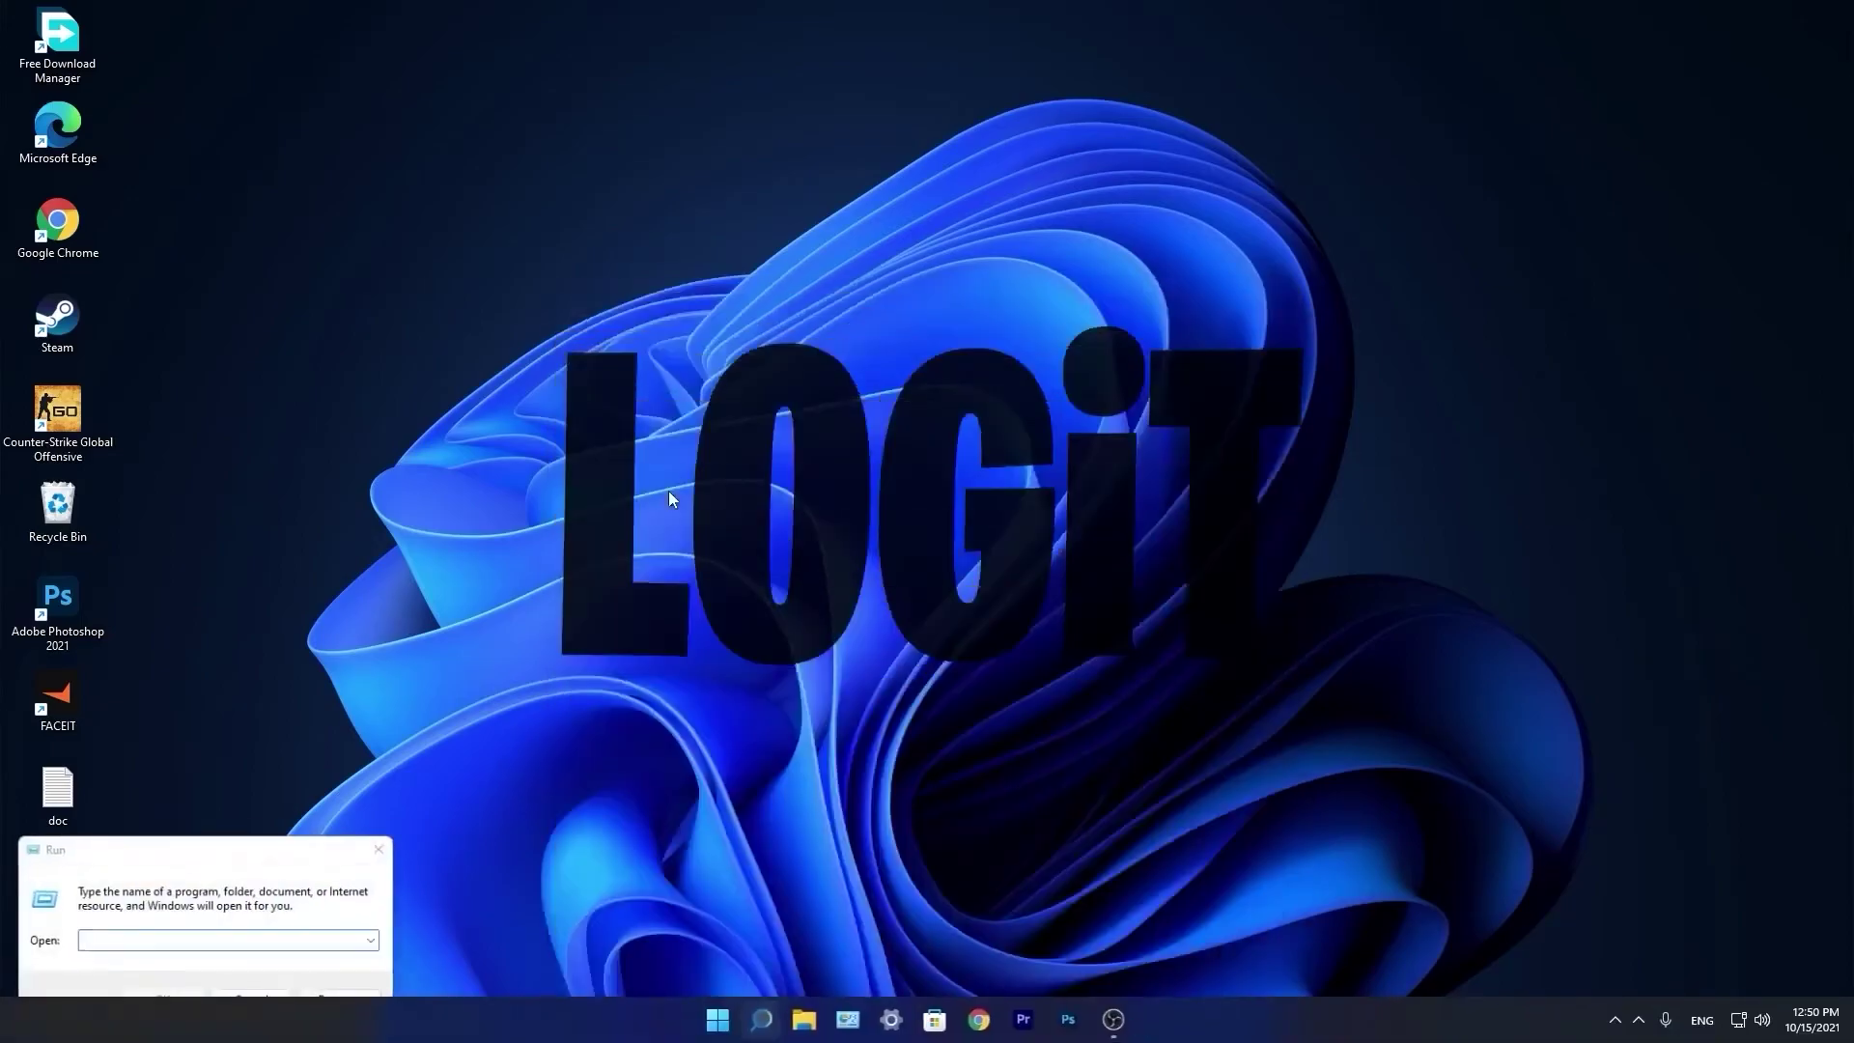
pyautogui.write('temp')
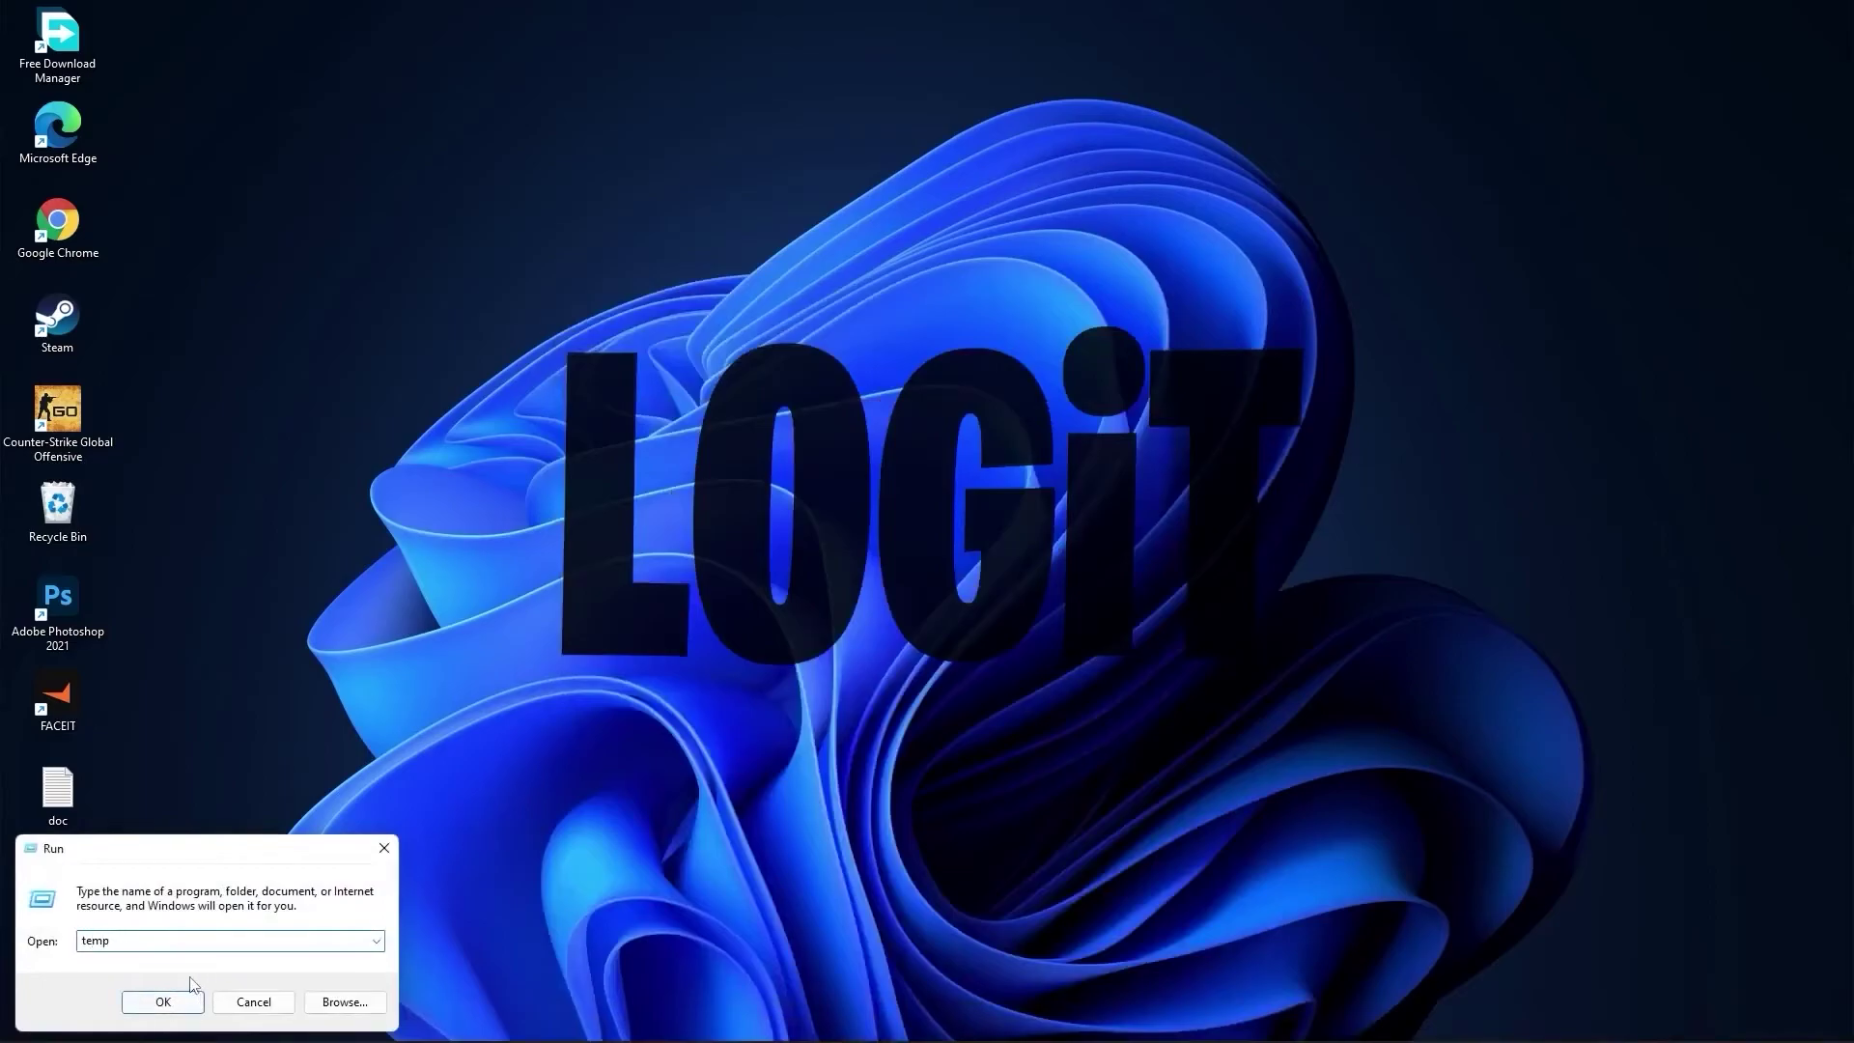
pyautogui.click(174, 1005)
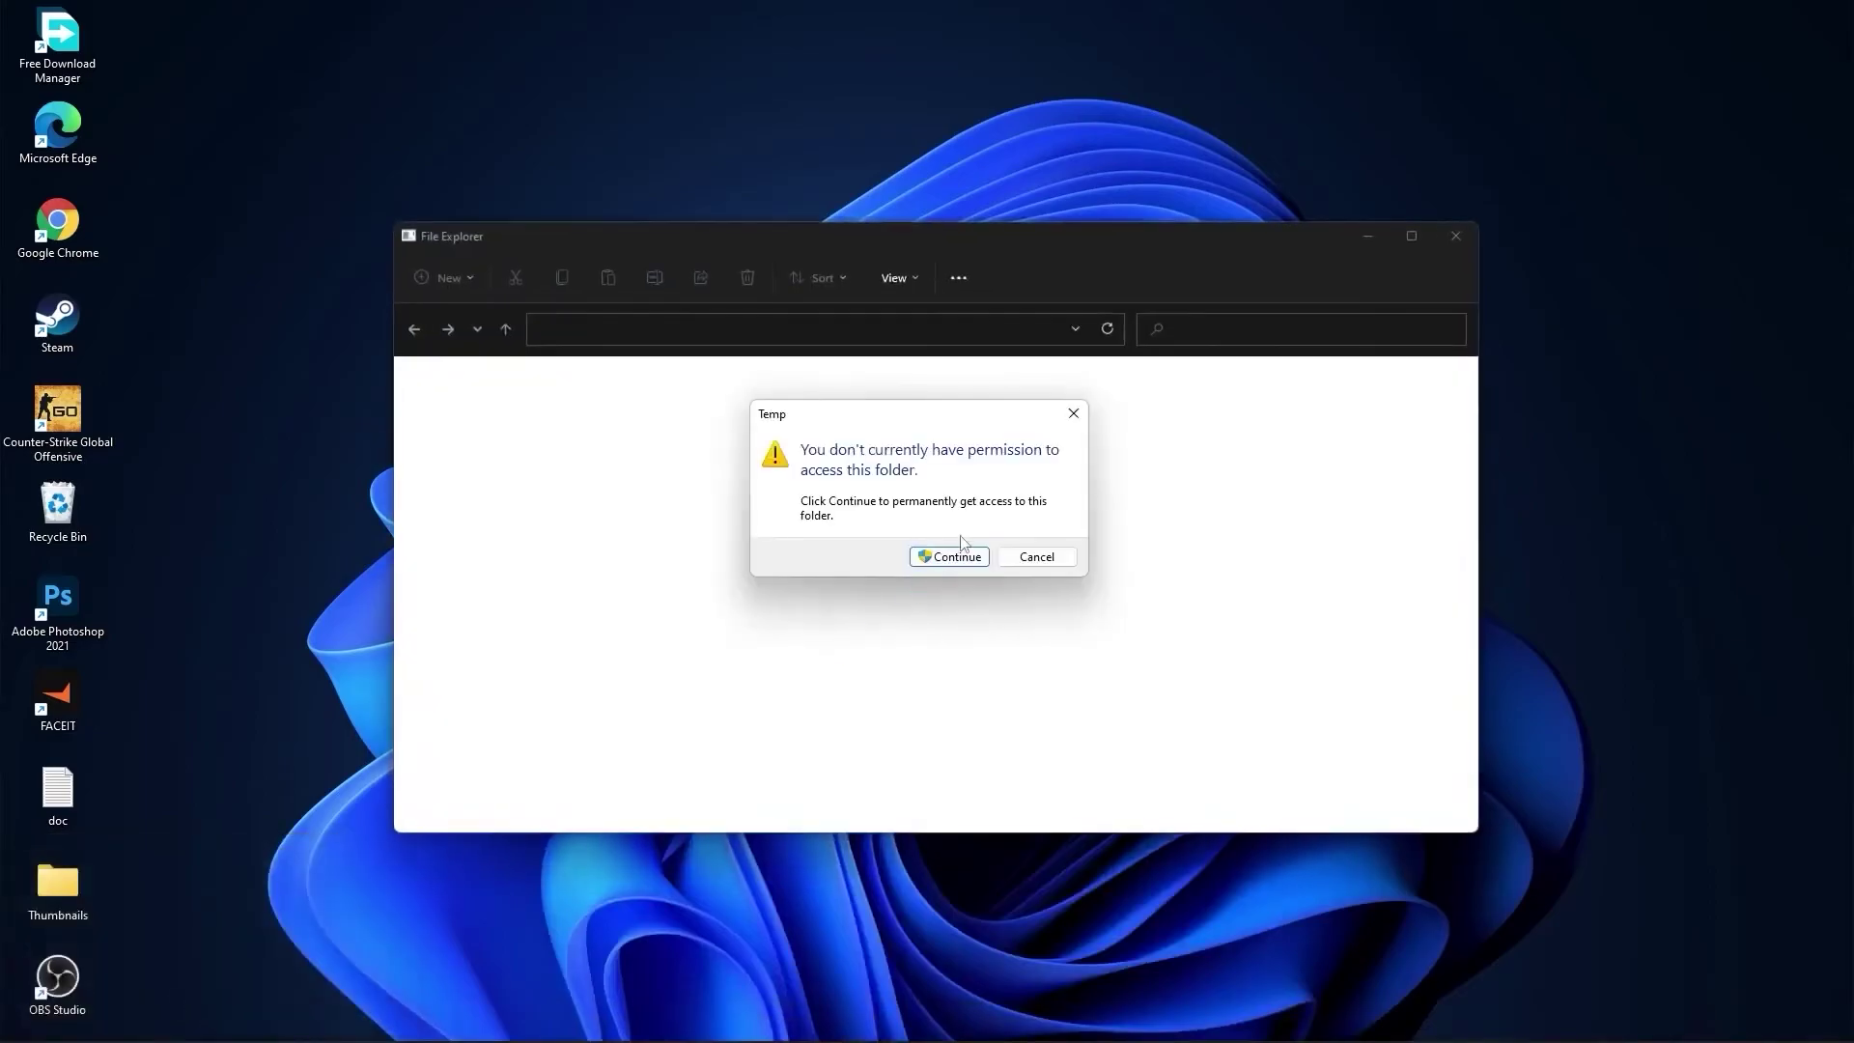
pyautogui.click(954, 553)
pyautogui.moveTo(1110, 702); pyautogui.dragTo(698, 401)
pyautogui.rightClick(698, 401)
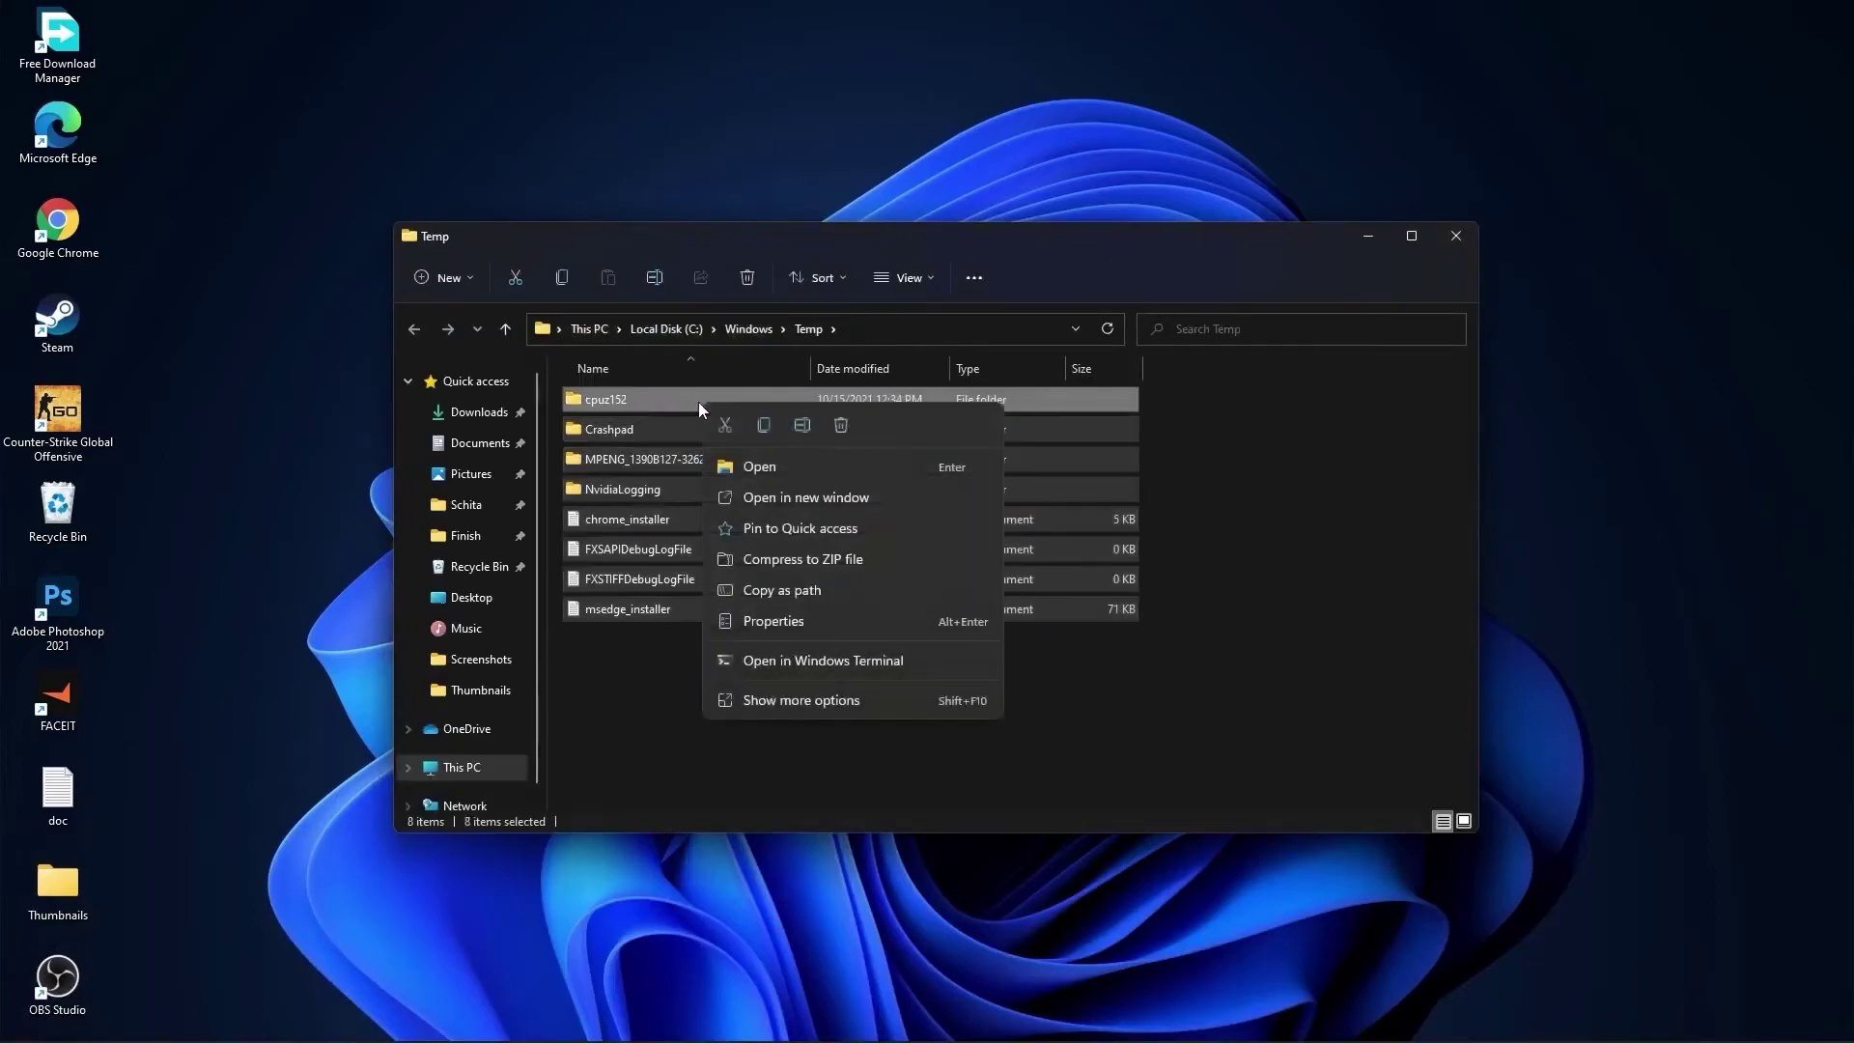
pyautogui.click(837, 423)
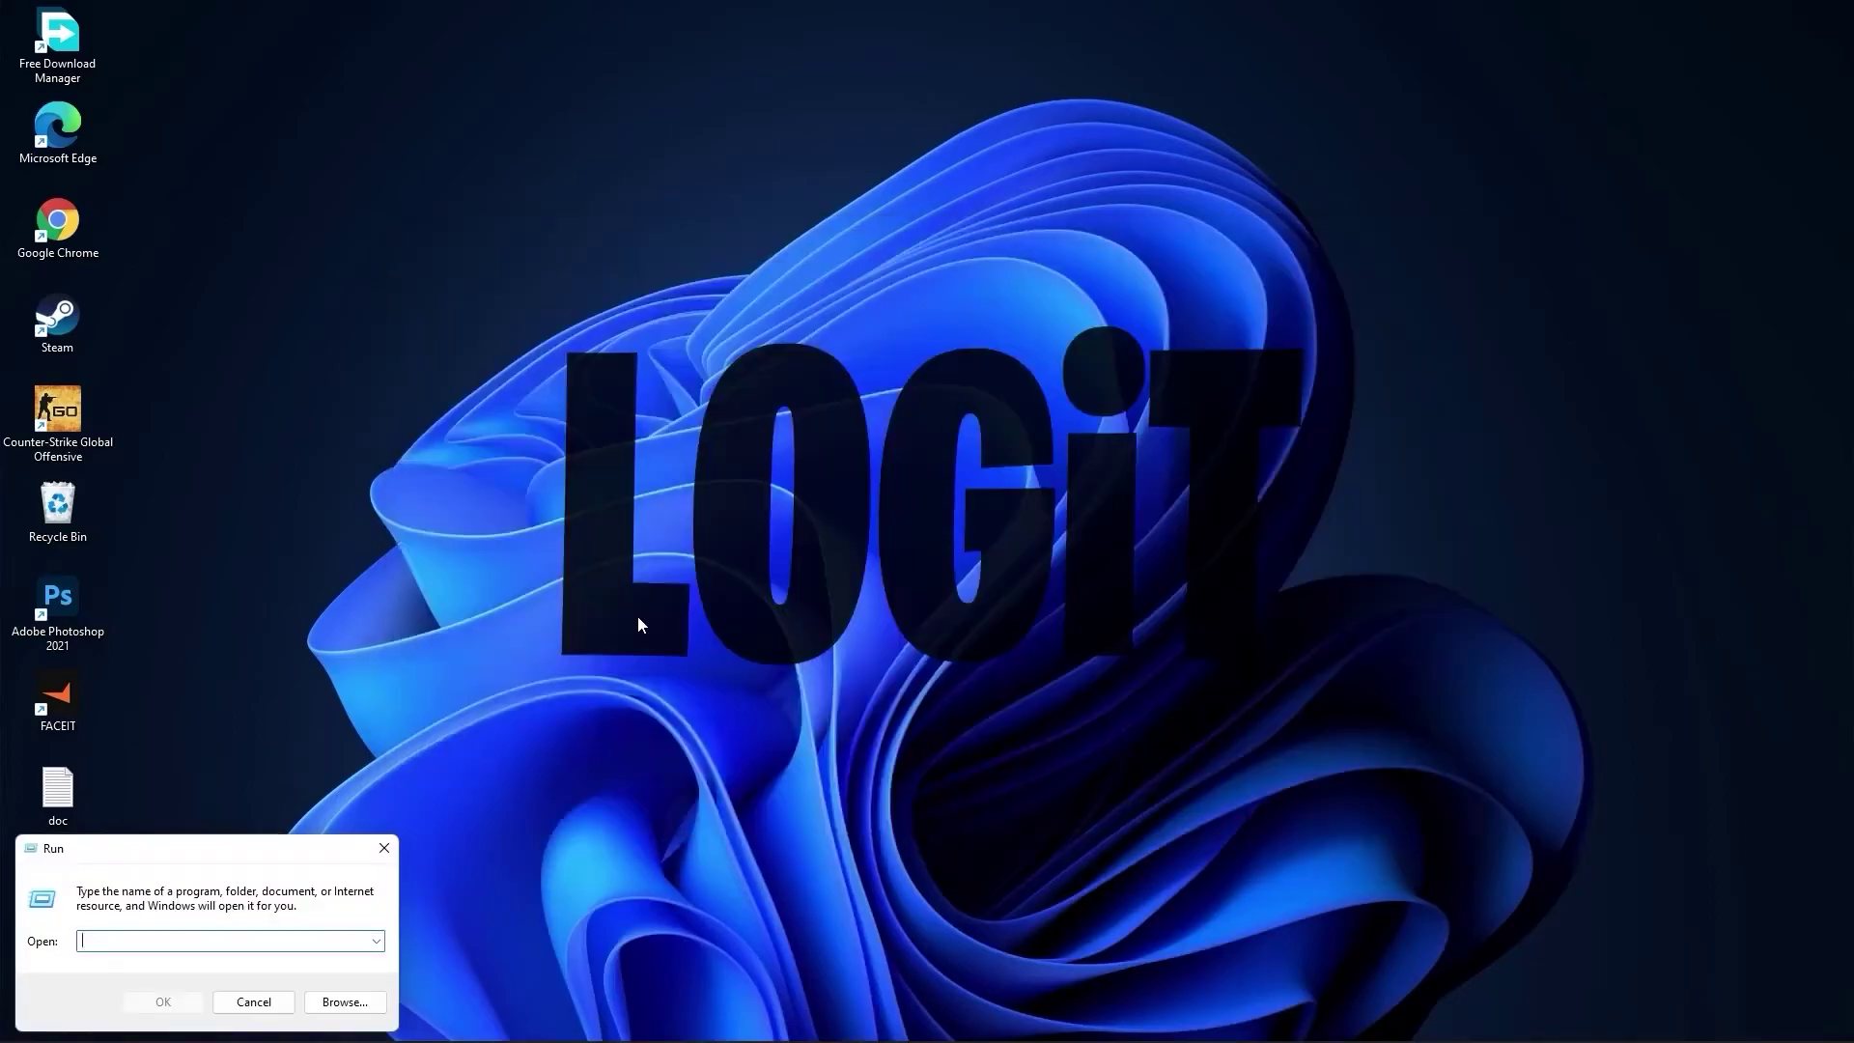
# - Reopen %temp% and delete the remaining items in the user Temp folder
pyautogui.write('%temp%')
pyautogui.click(163, 1001)
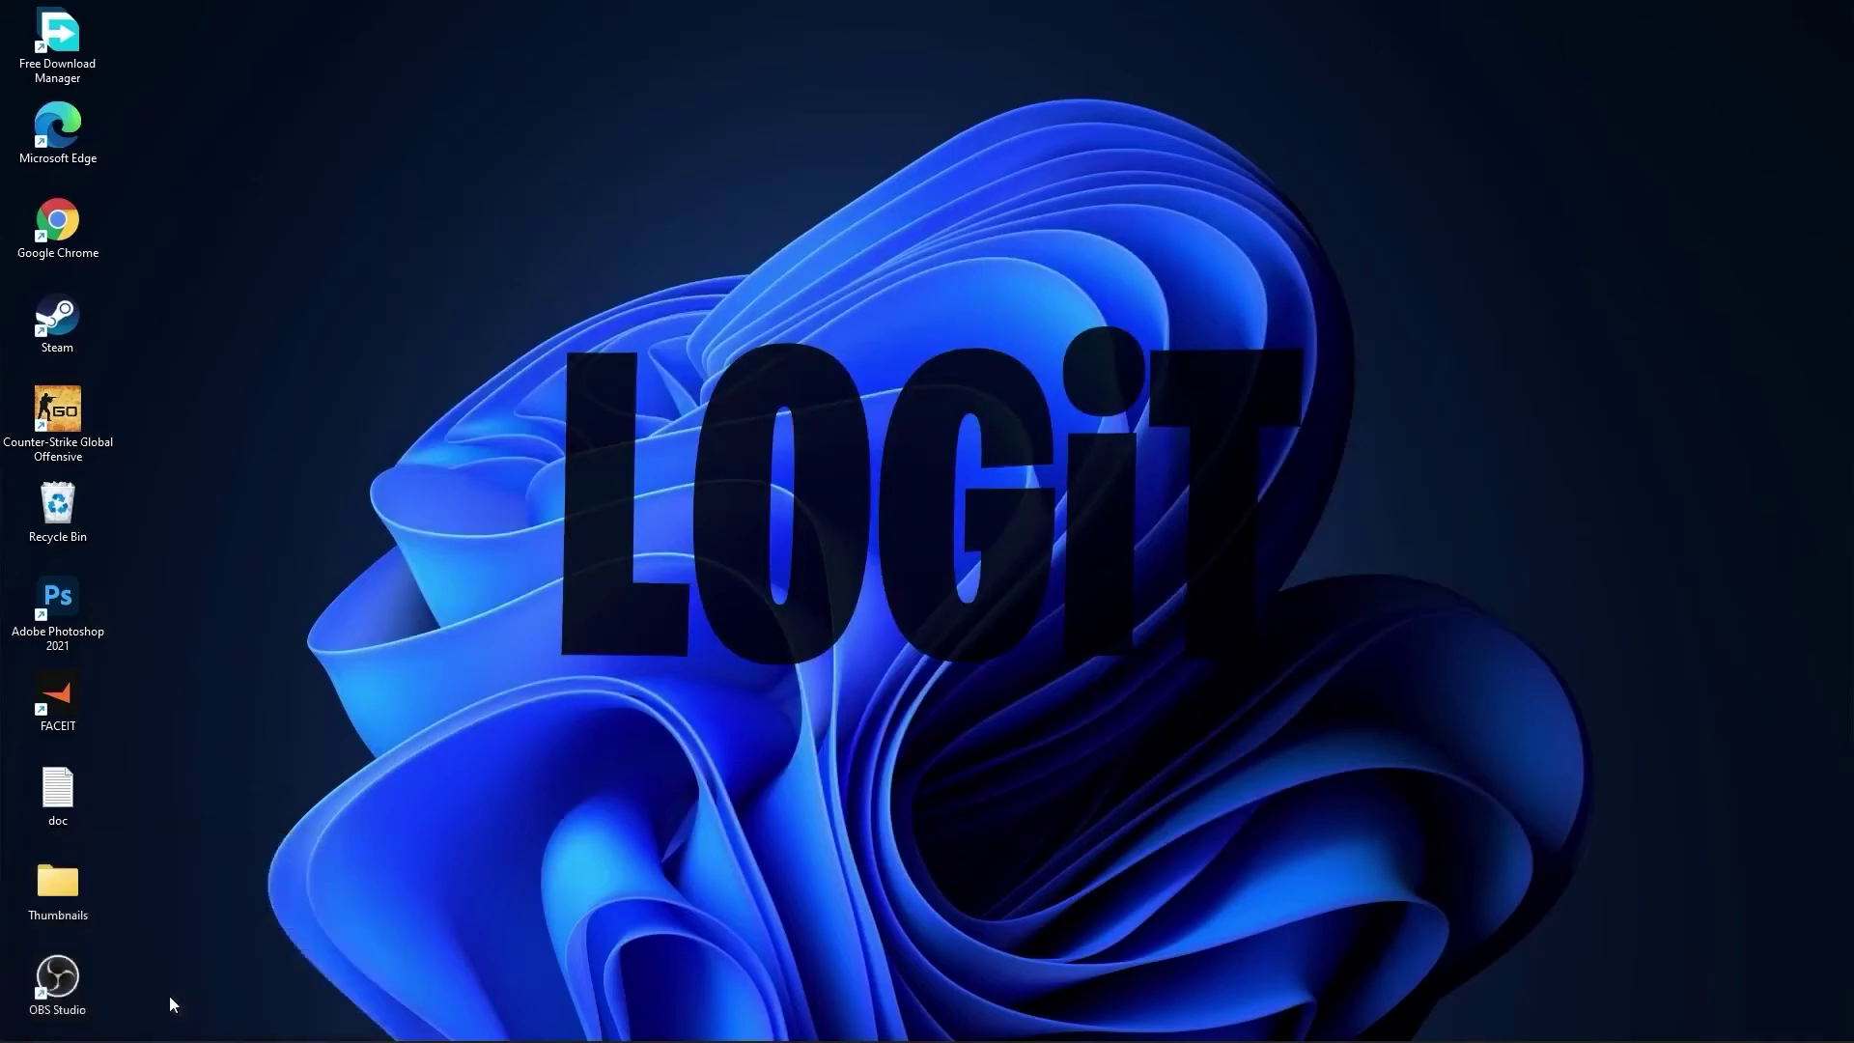
pyautogui.moveTo(1037, 716); pyautogui.dragTo(731, 405)
pyautogui.rightClick(730, 406)
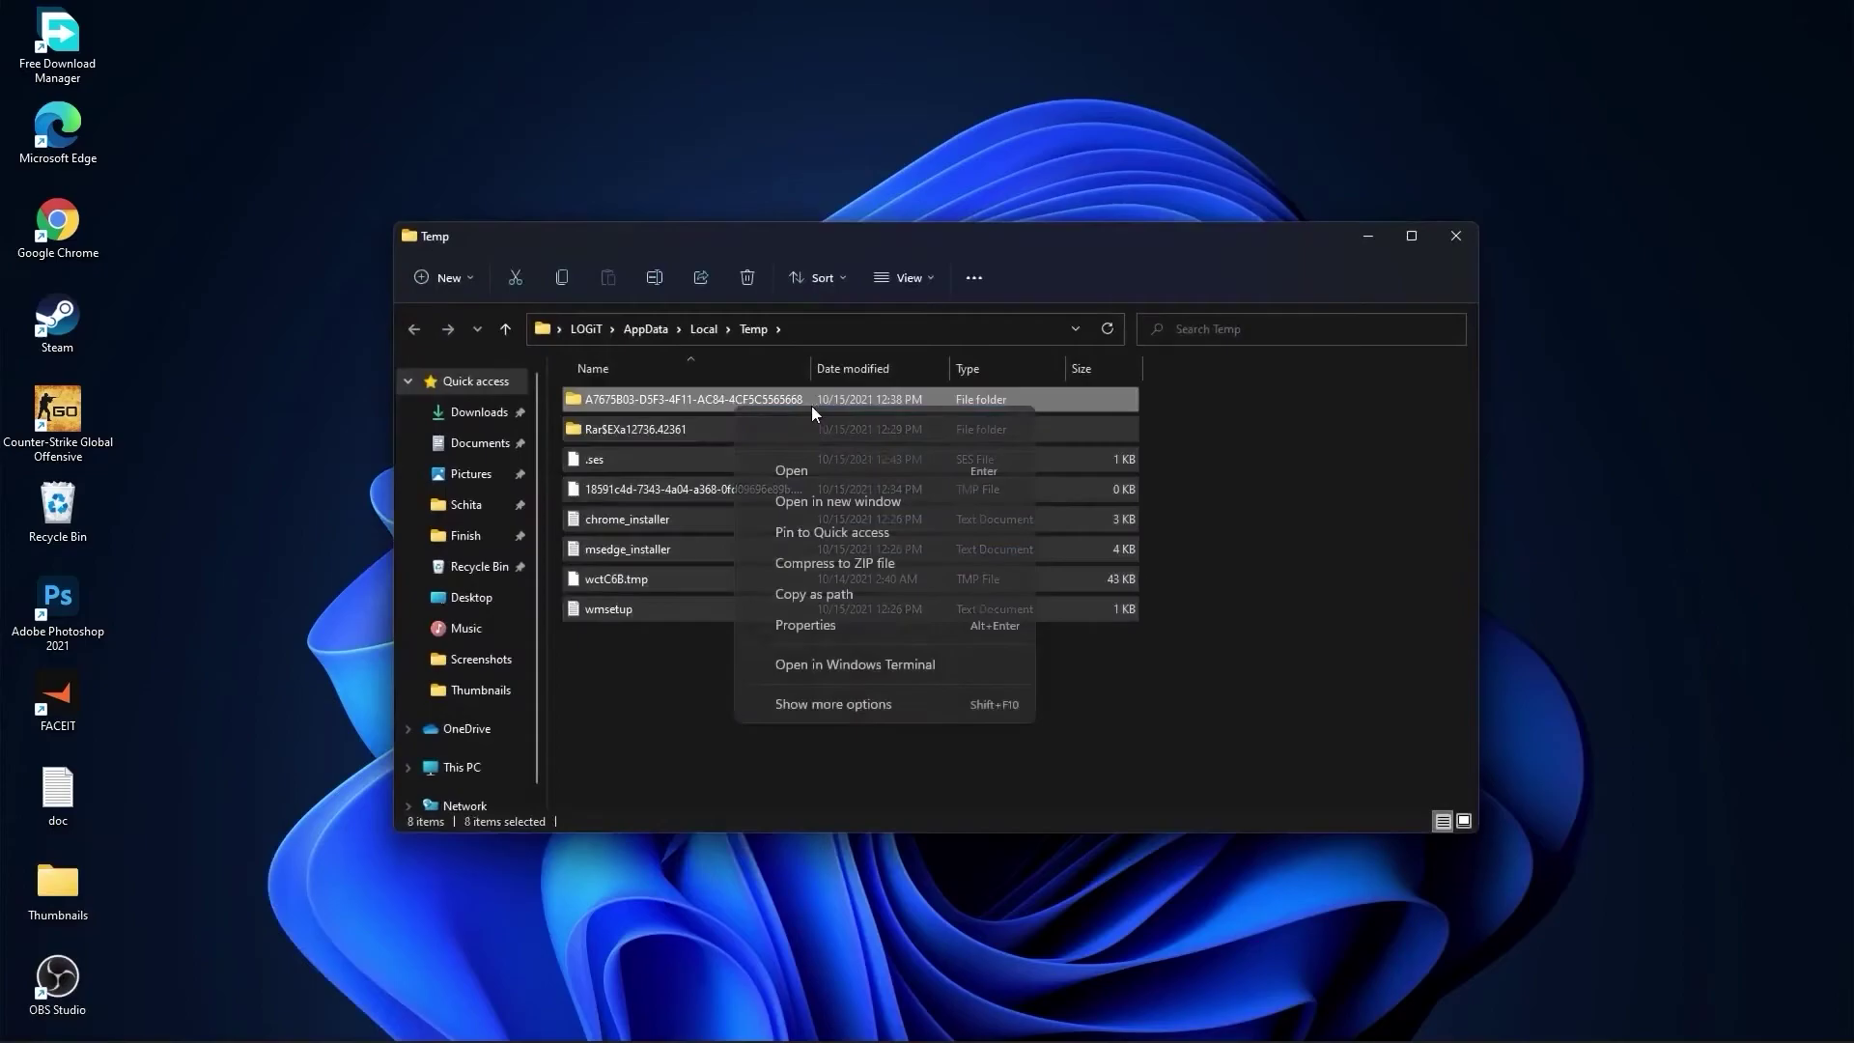
pyautogui.click(872, 421)
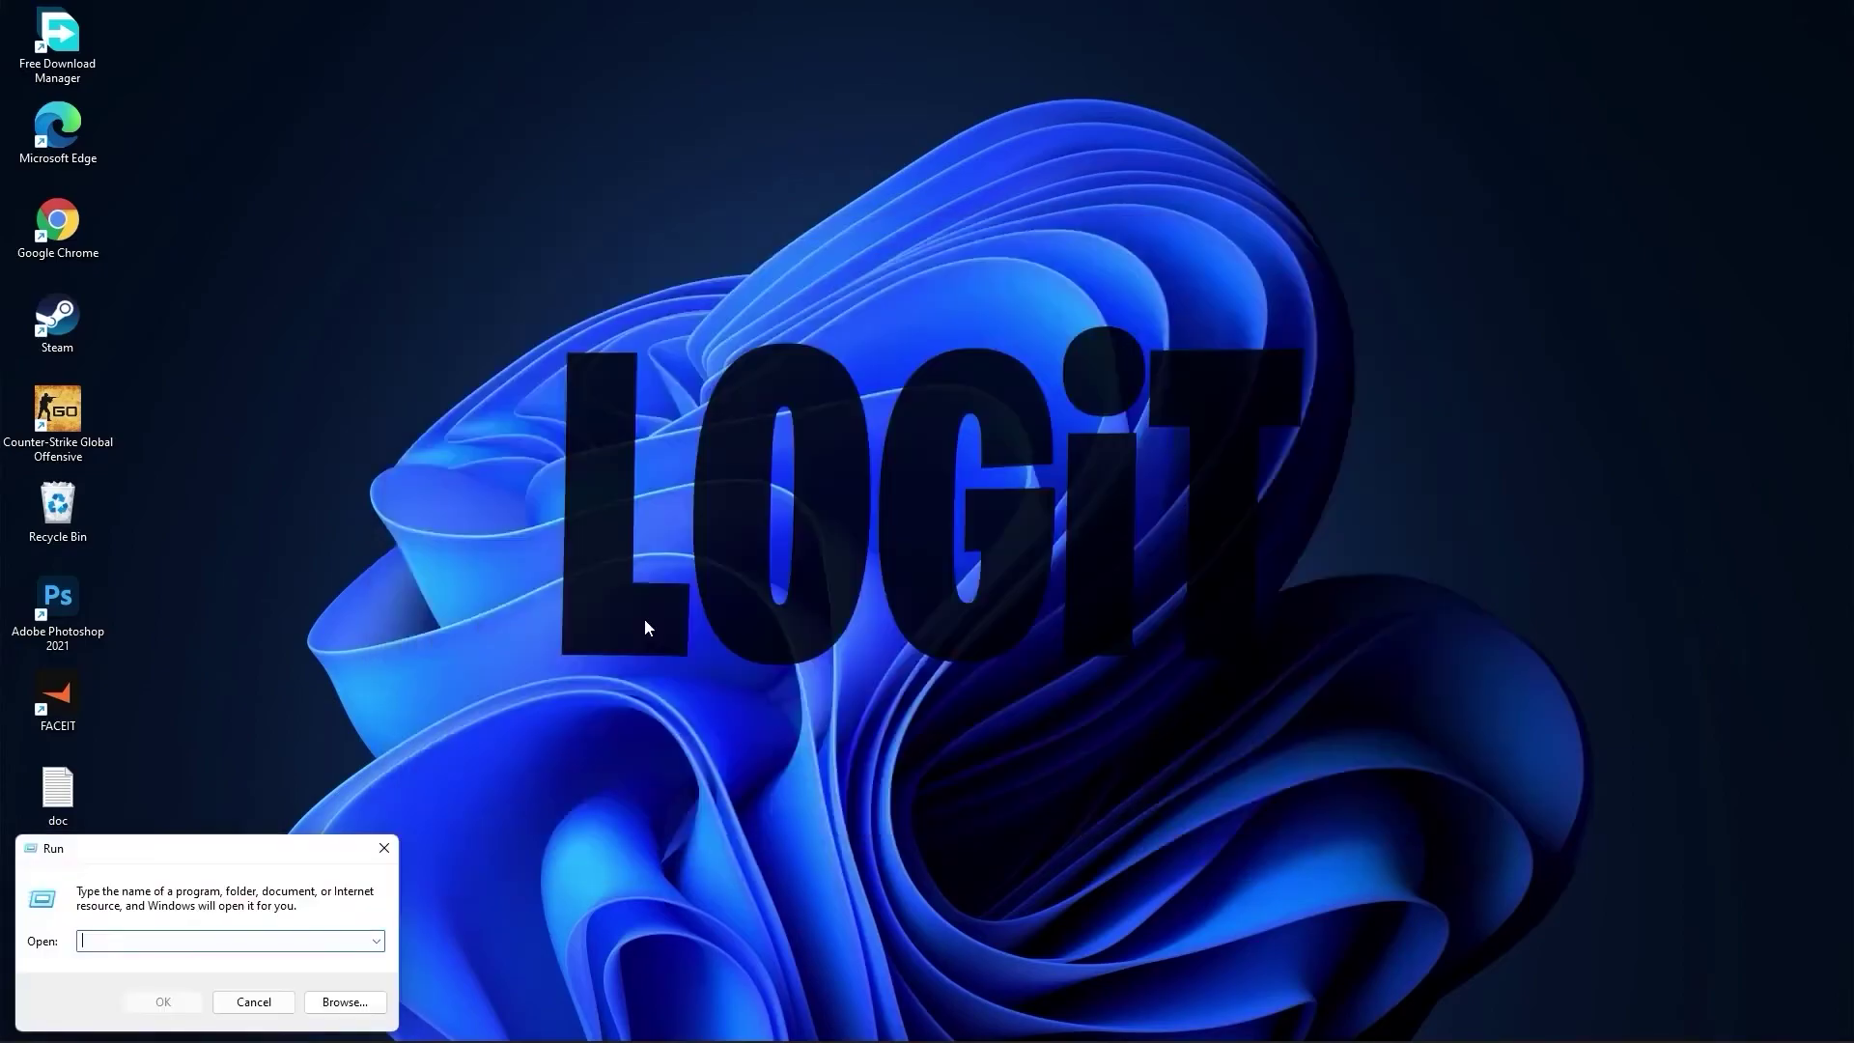
# - Open the Prefetch folder with access granted and delete all its files
pyautogui.write('prefetch')
pyautogui.click(163, 1002)
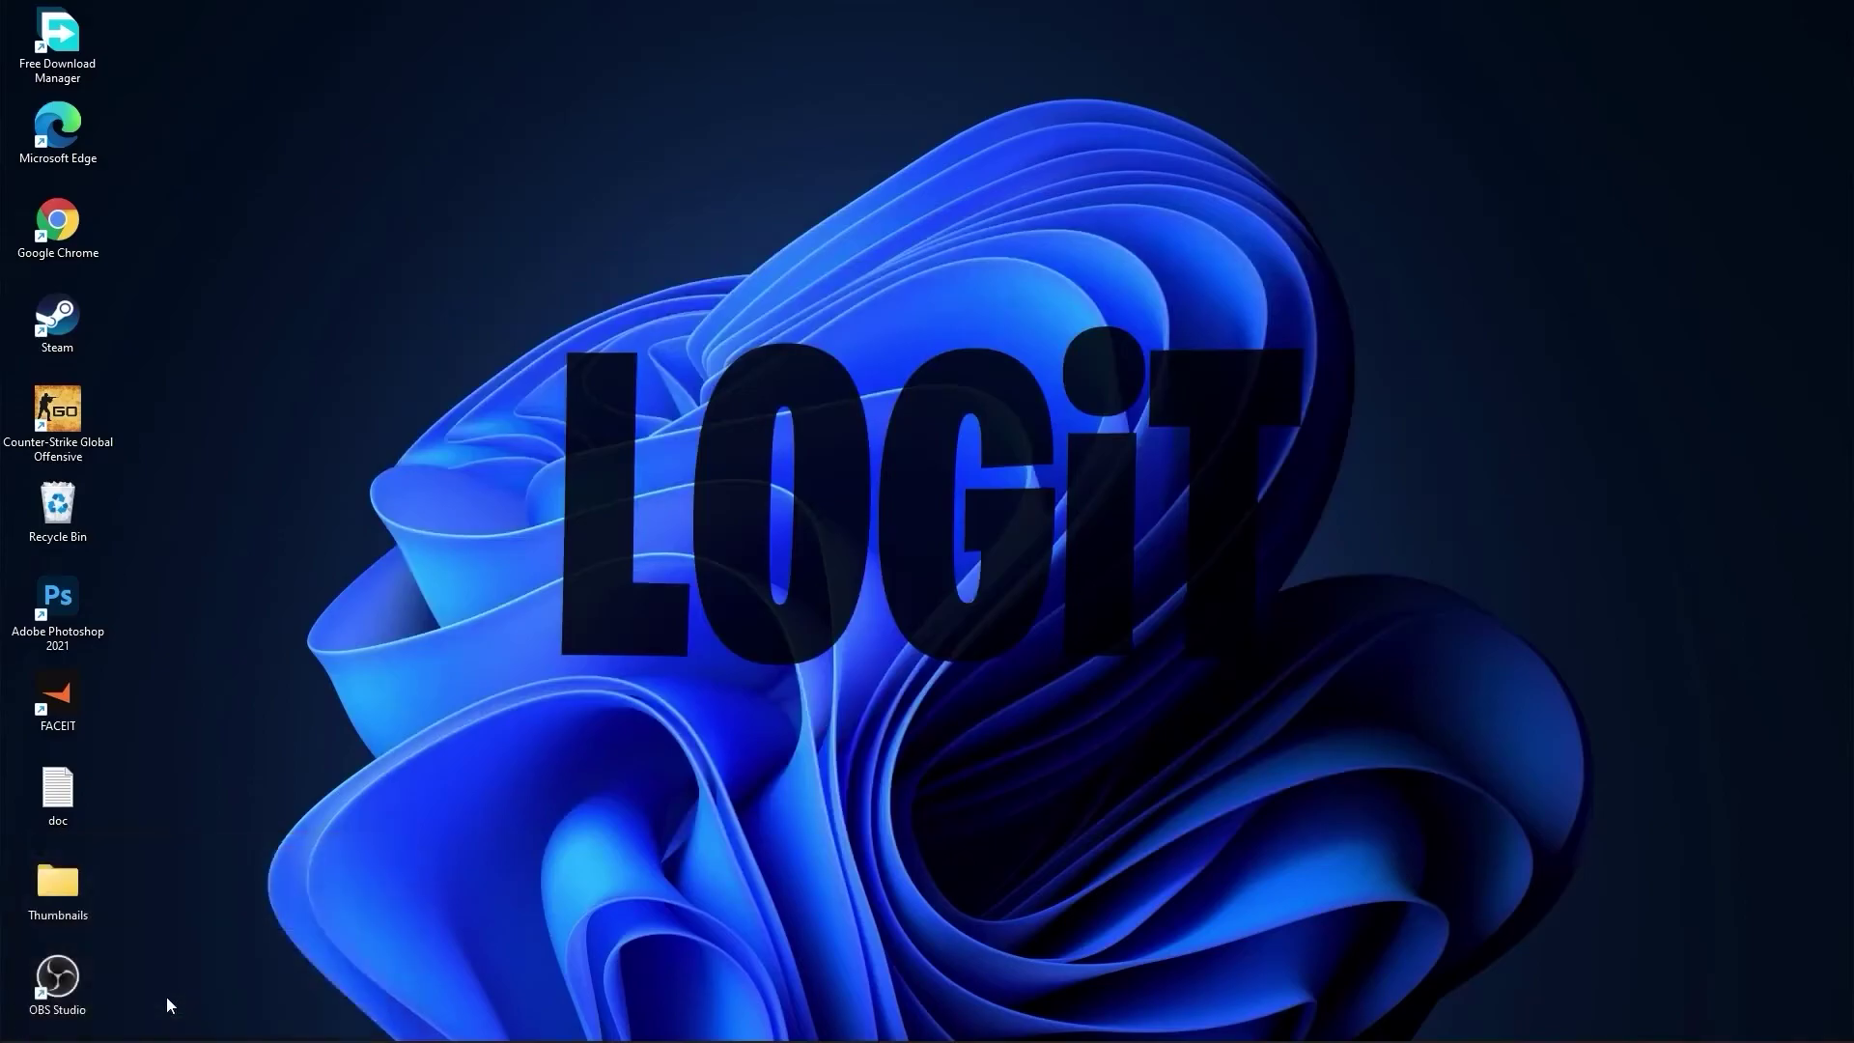
pyautogui.click(953, 557)
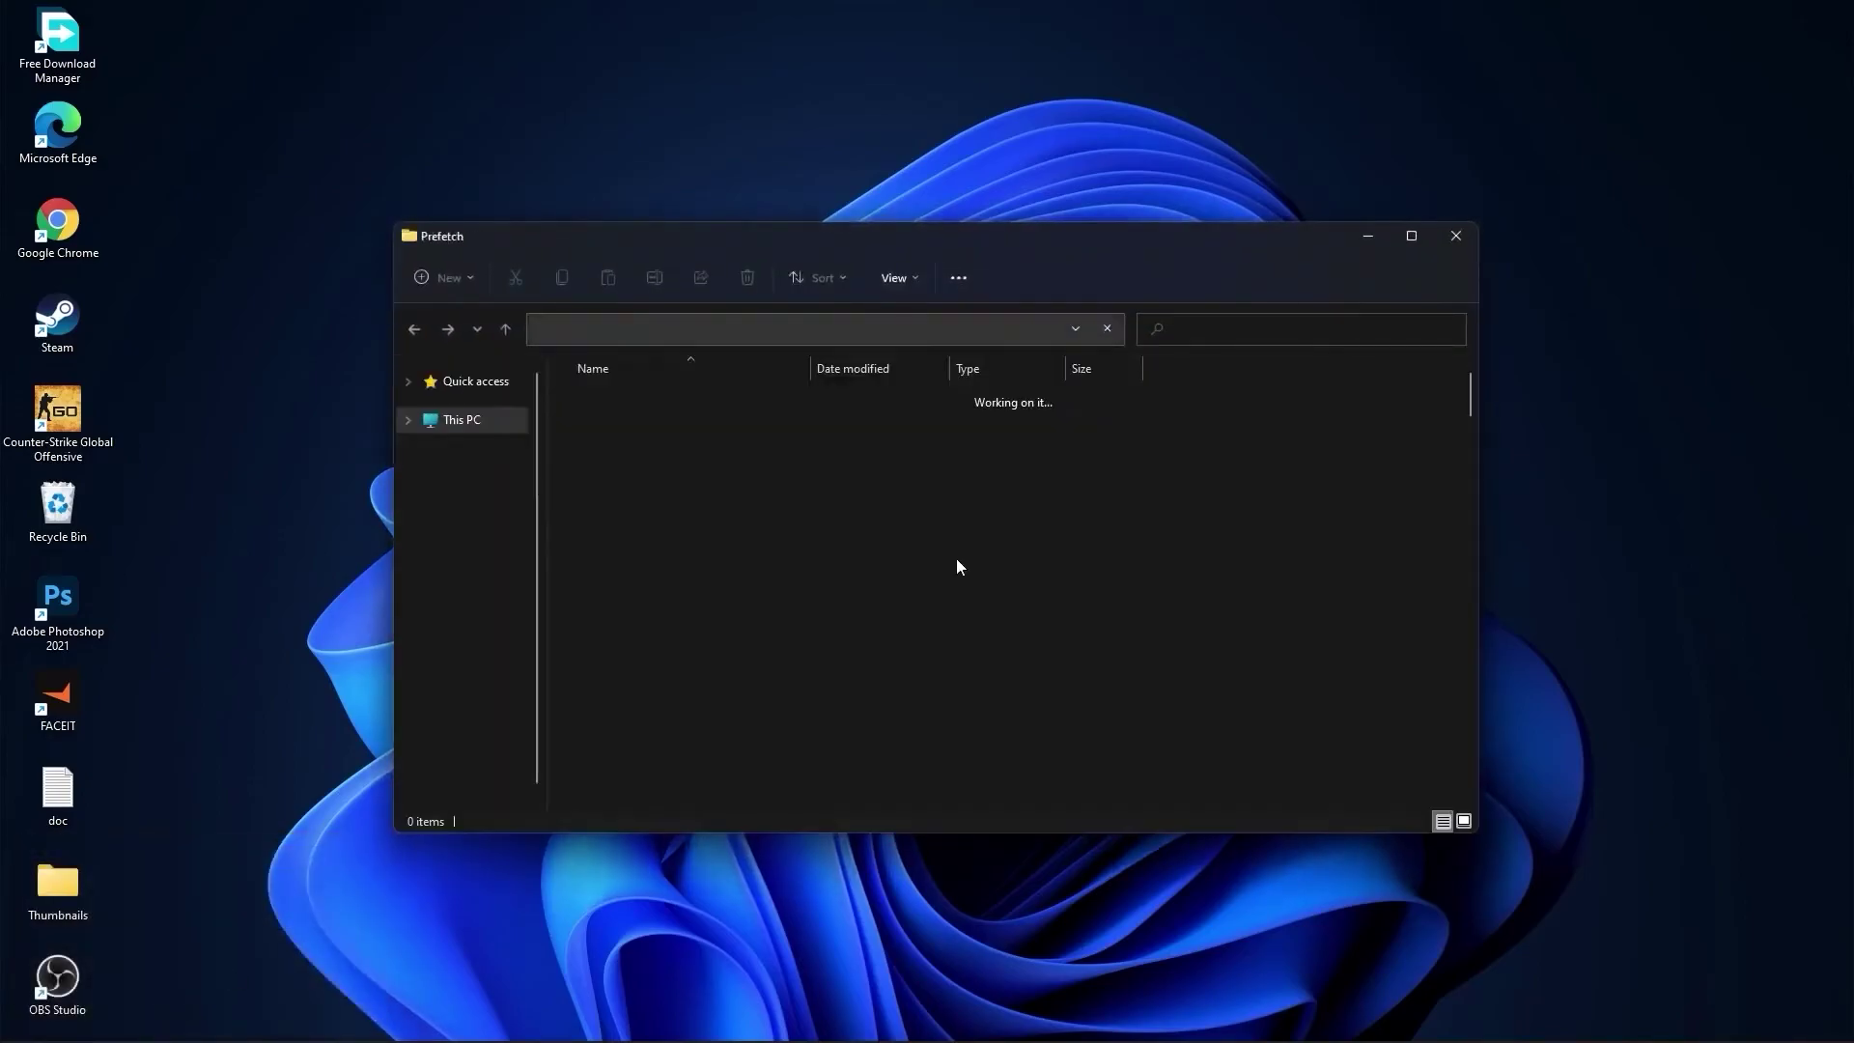
pyautogui.moveTo(1186, 388); pyautogui.dragTo(936, 786)
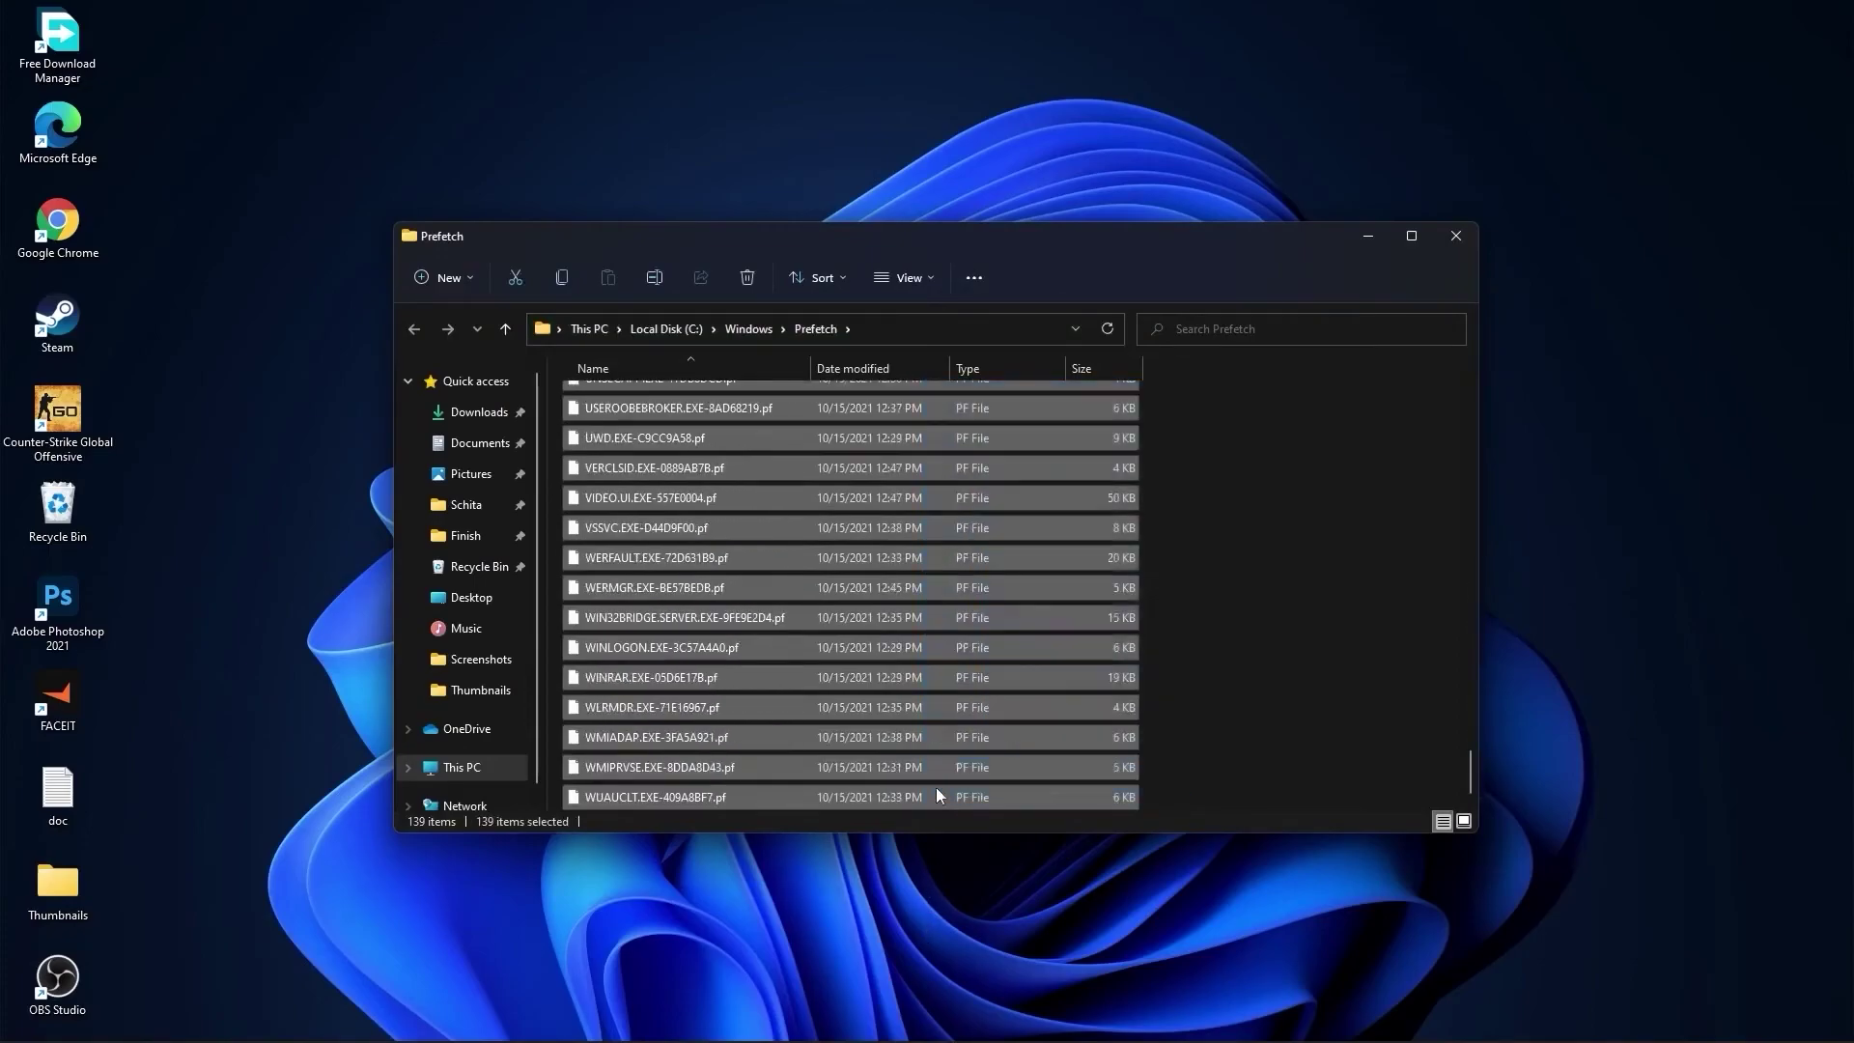
pyautogui.rightClick(933, 469)
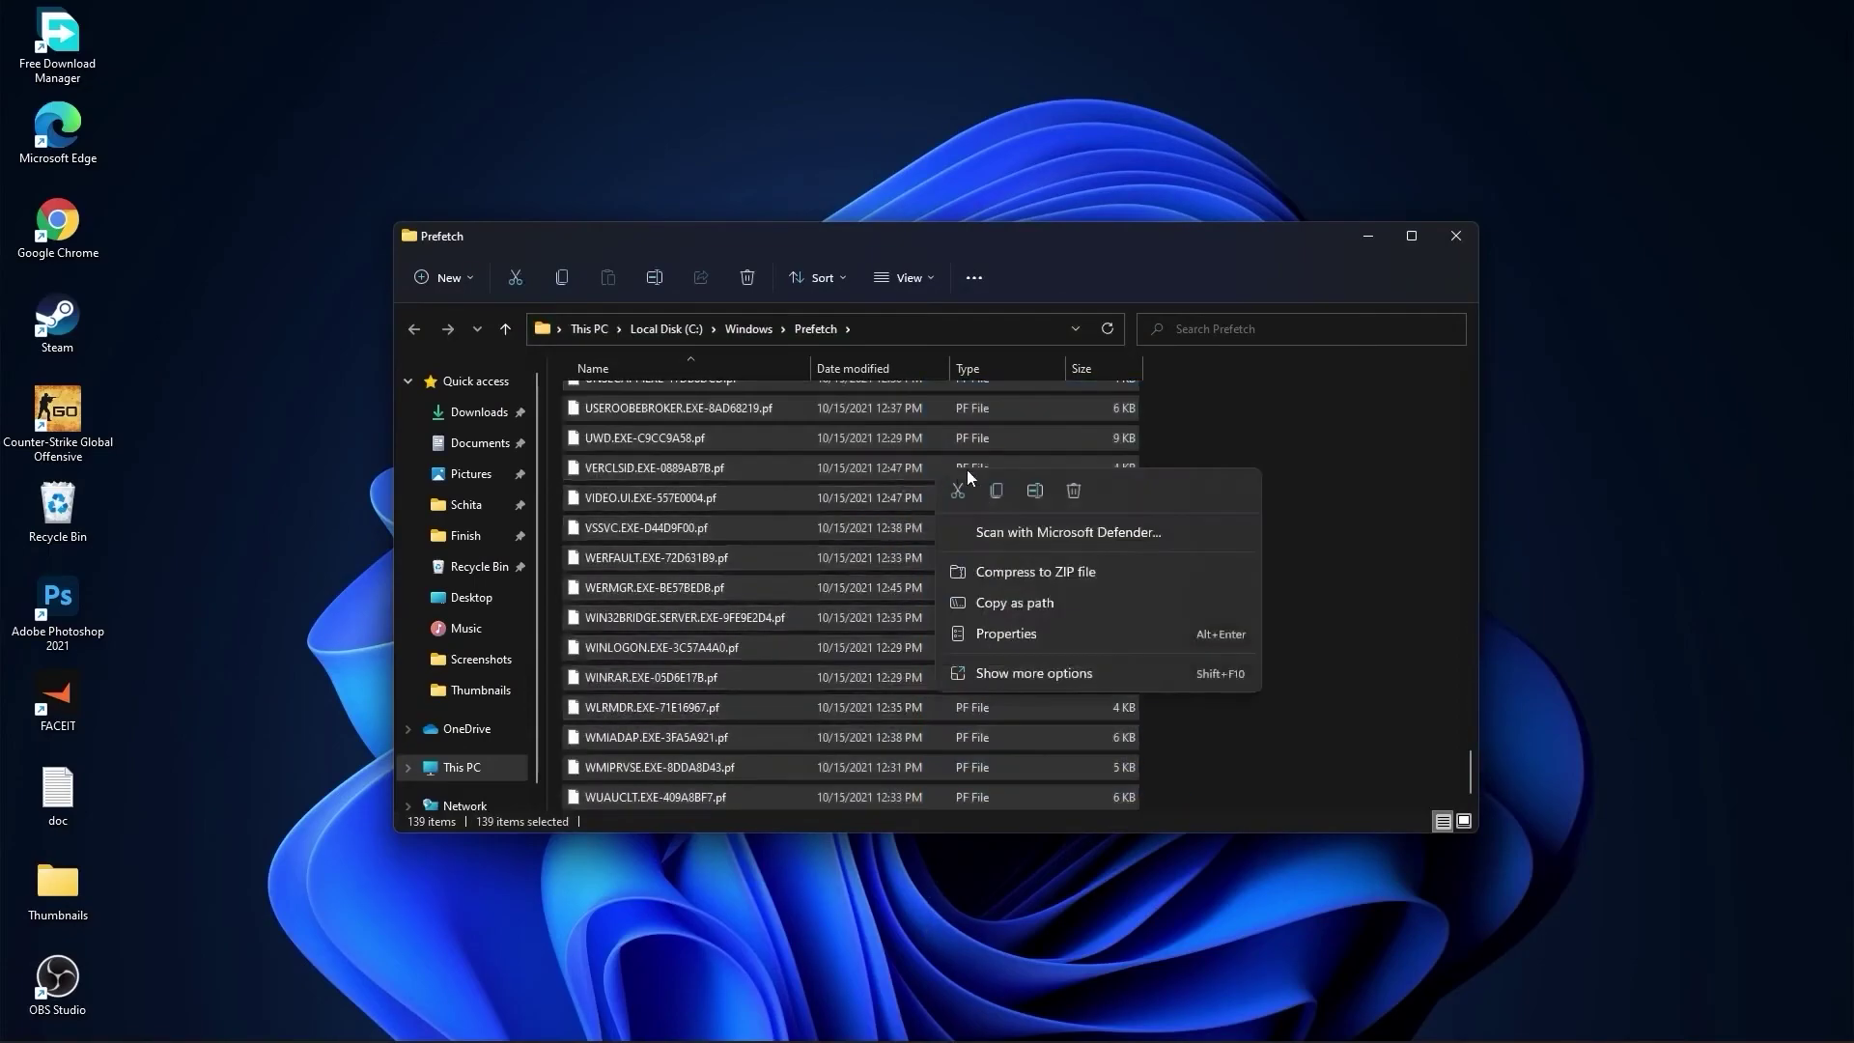
pyautogui.click(1070, 489)
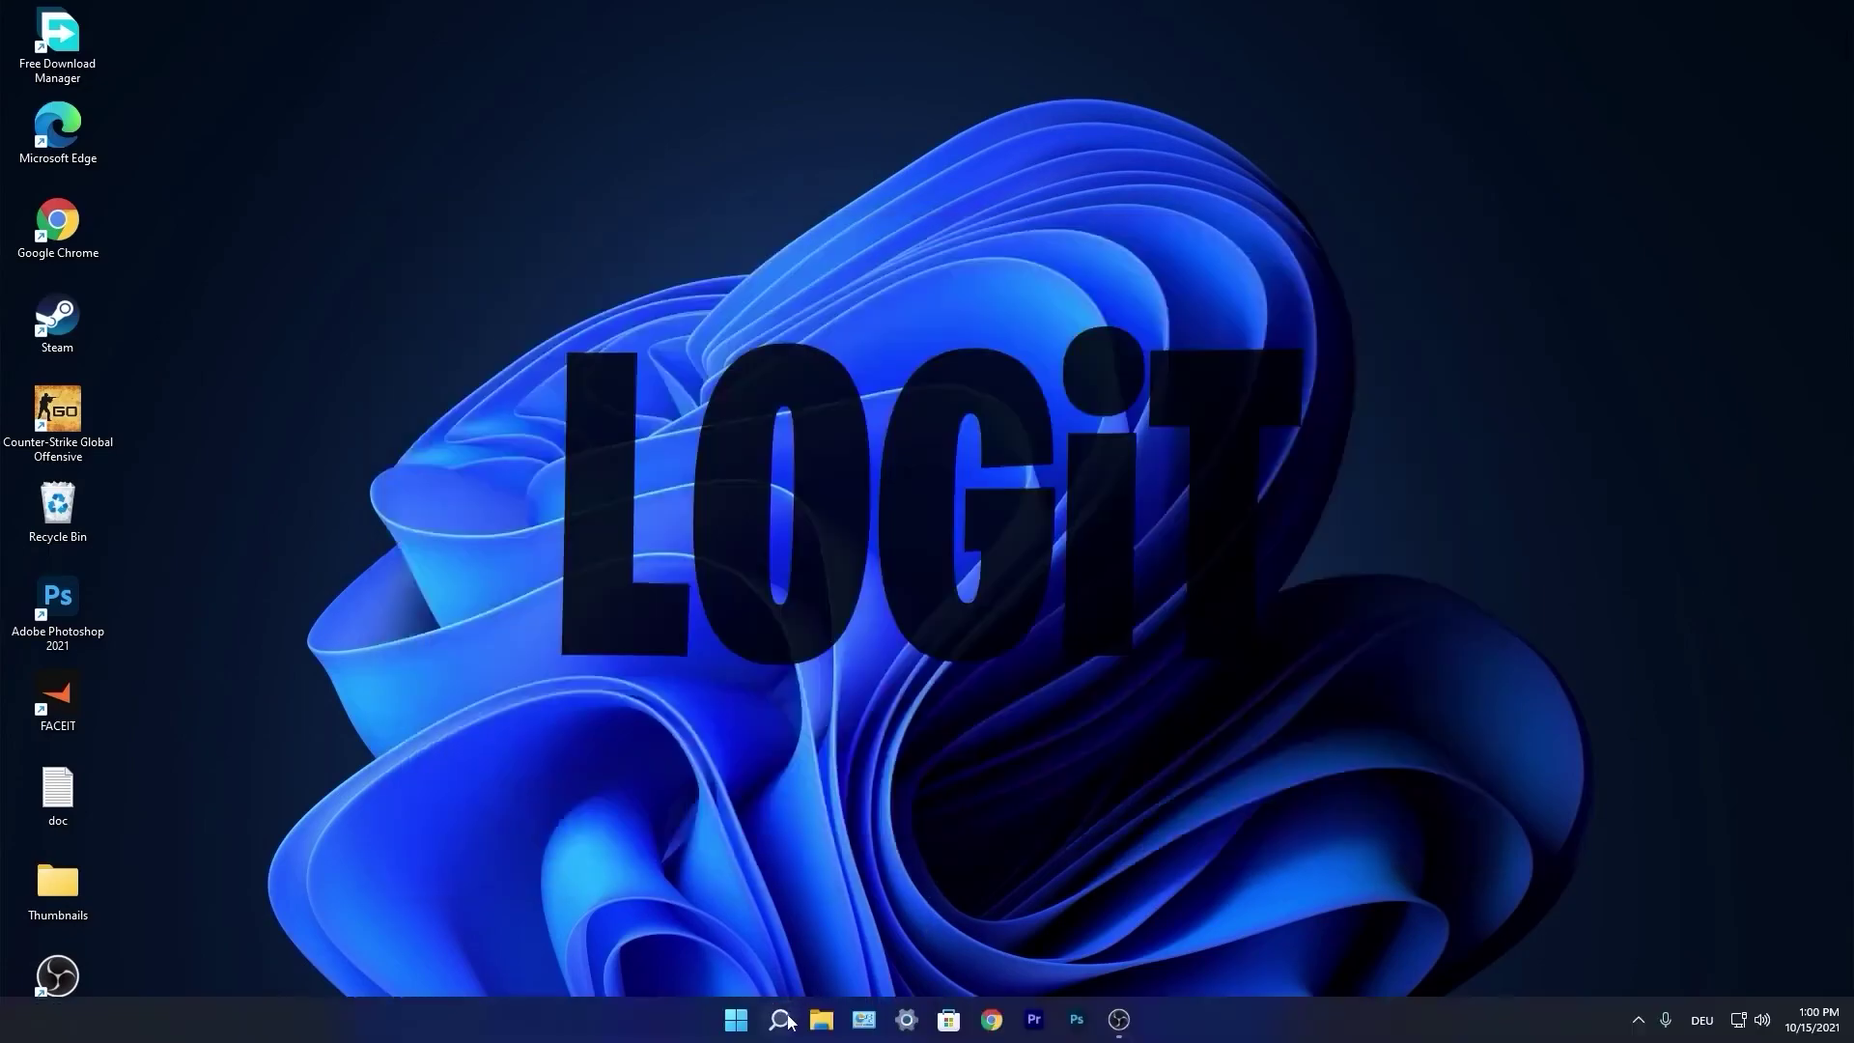
# - Set custom visual effects with only smooth screen-font edges and thumbnails enabled, and apply
pyautogui.click(783, 1020)
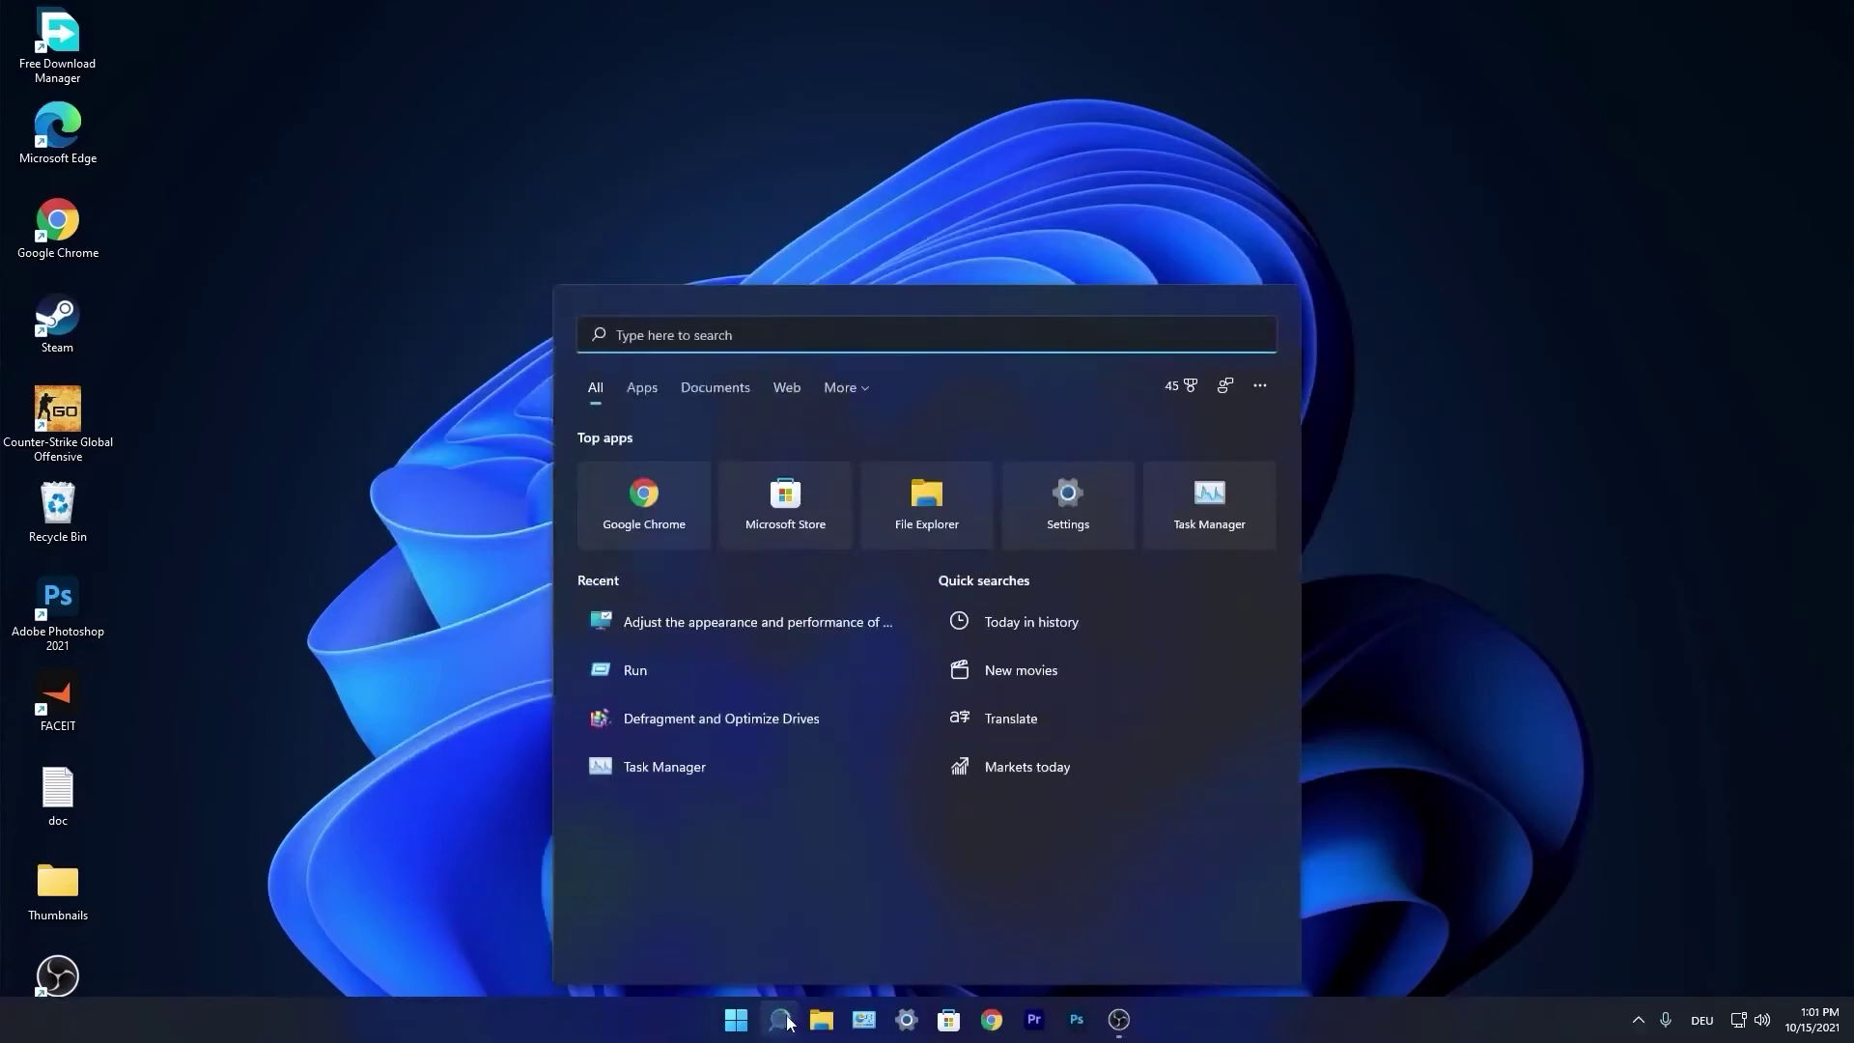
pyautogui.write('performance')
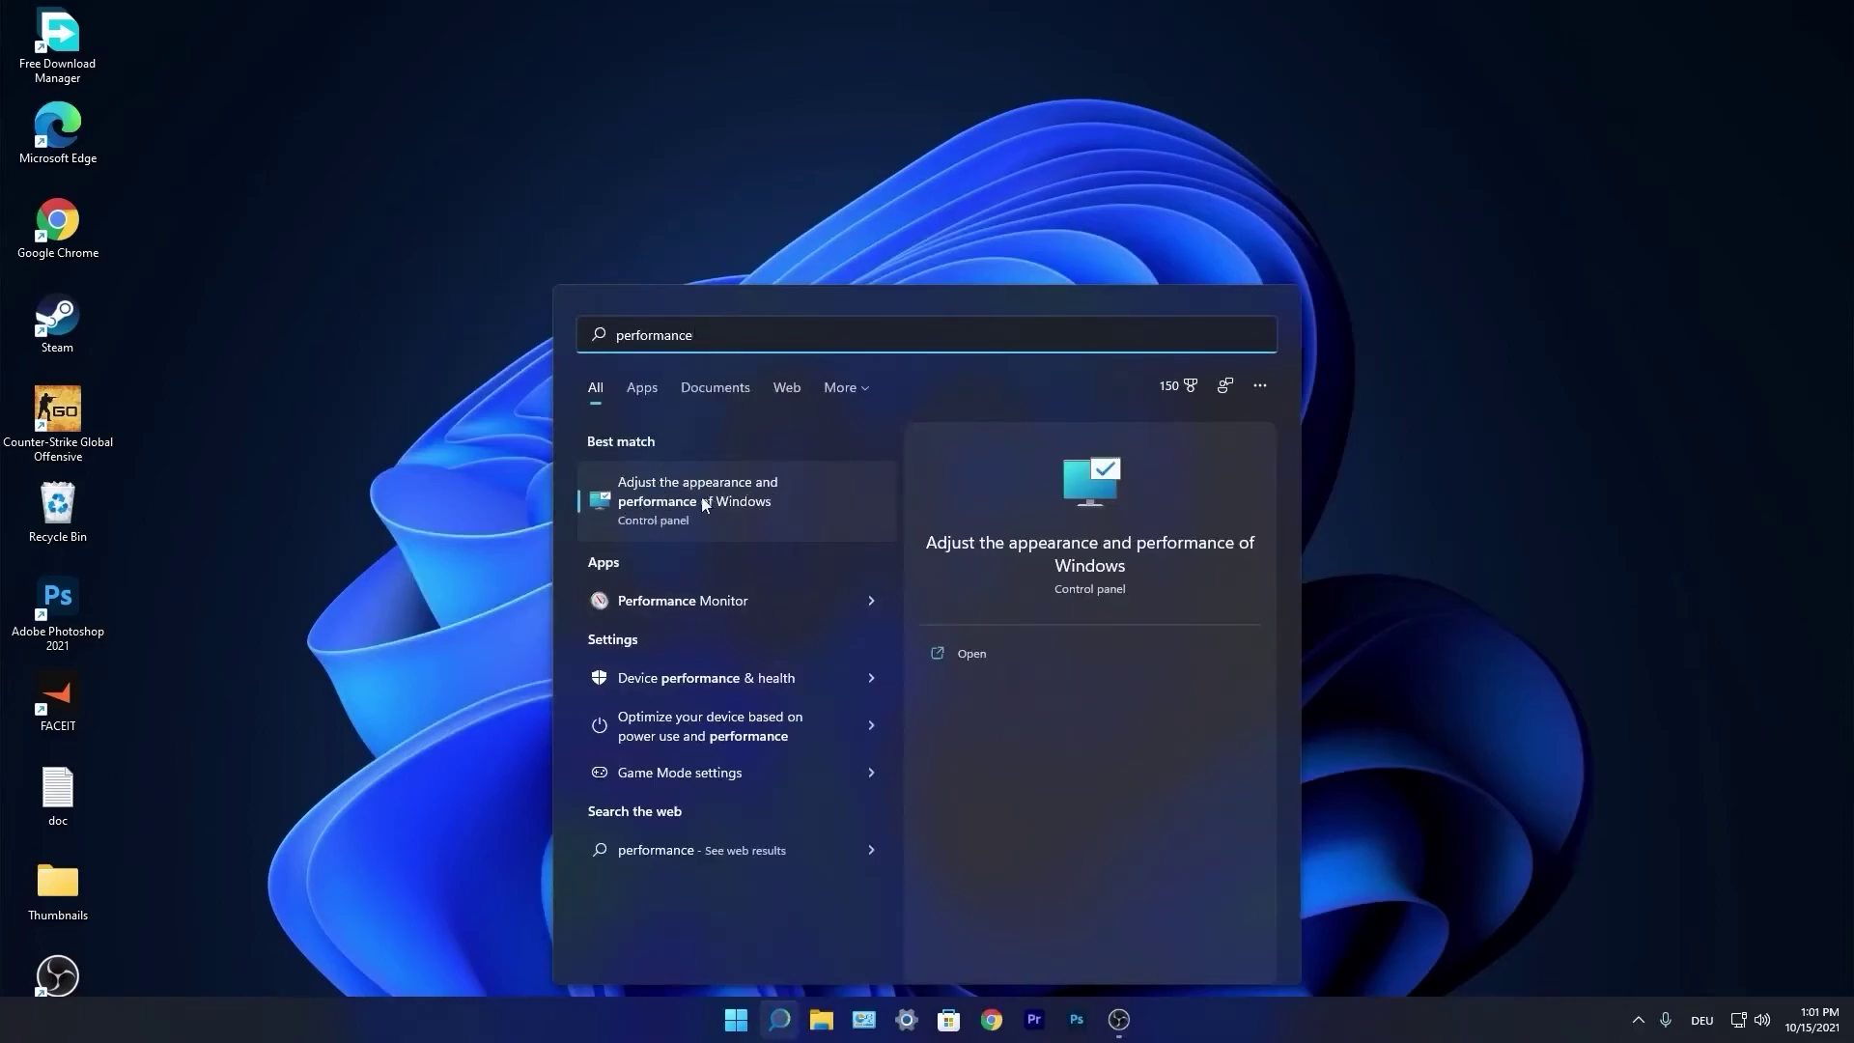
pyautogui.click(705, 503)
pyautogui.moveTo(291, 125); pyautogui.dragTo(904, 247)
pyautogui.click(753, 392)
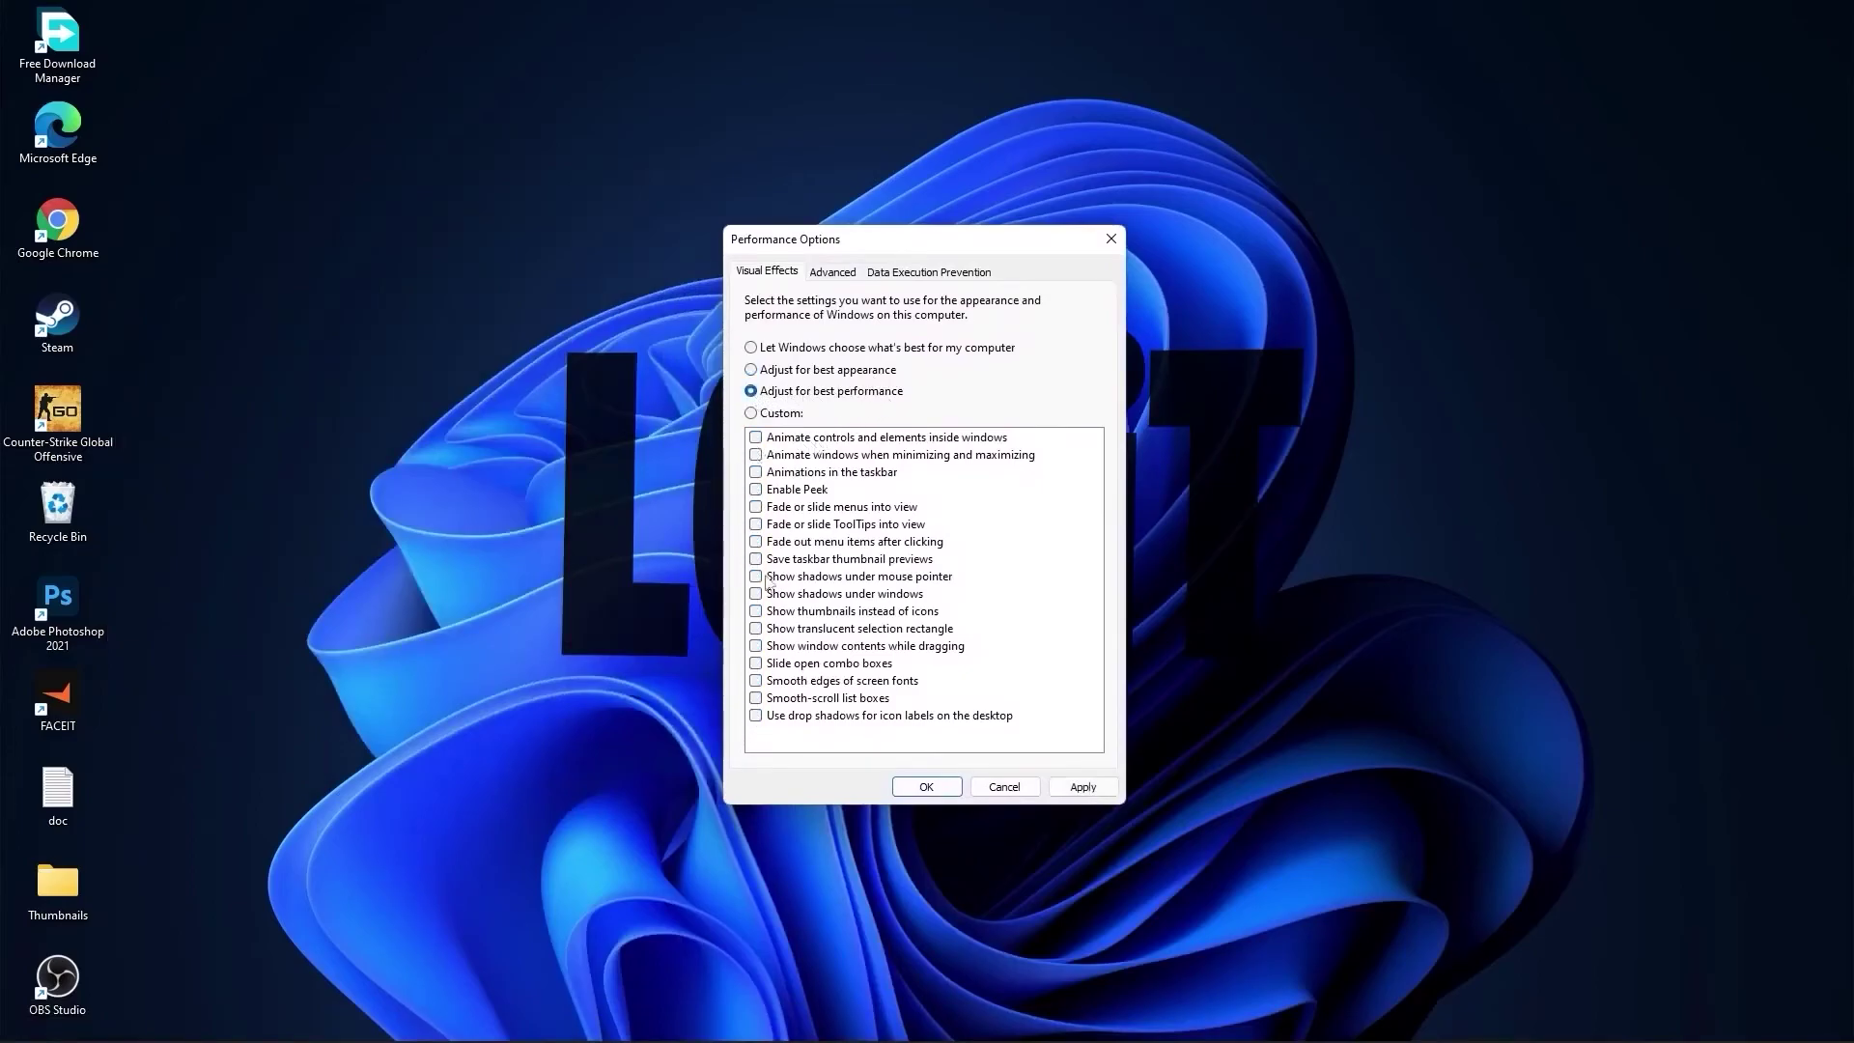
pyautogui.click(752, 413)
pyautogui.click(758, 682)
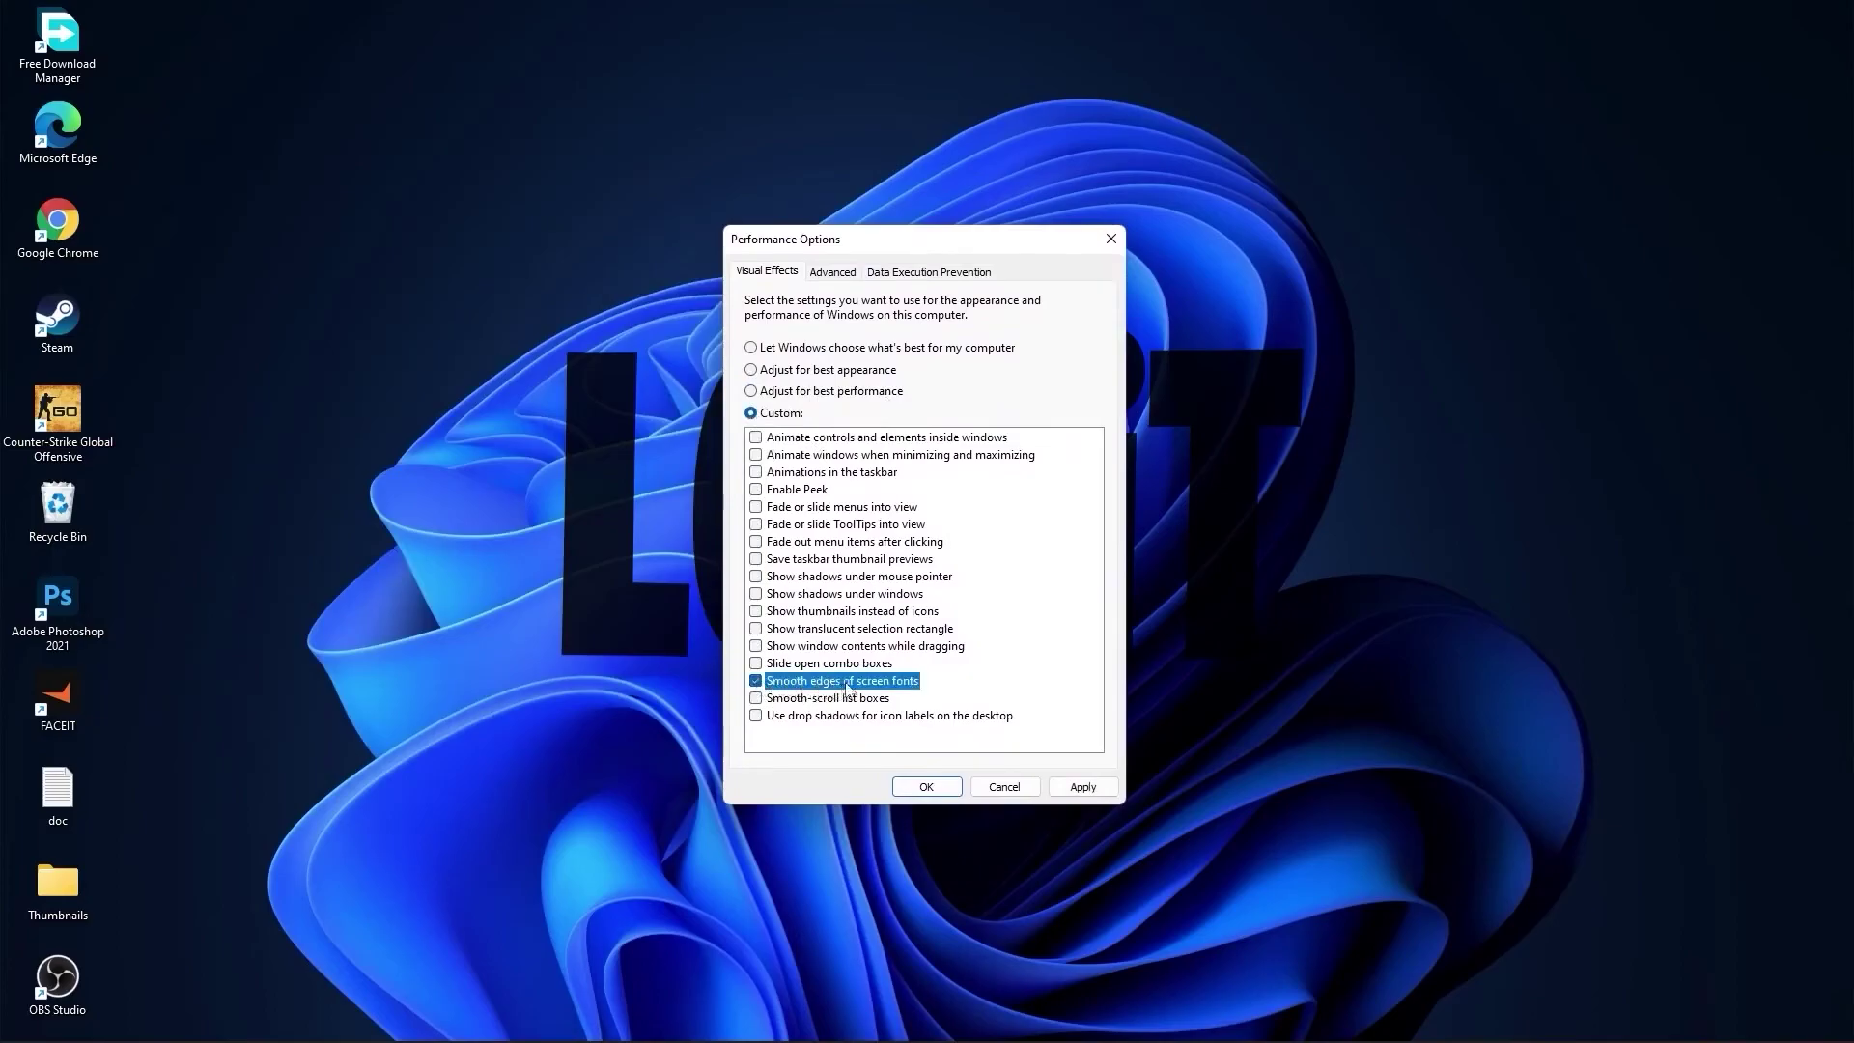
pyautogui.click(810, 612)
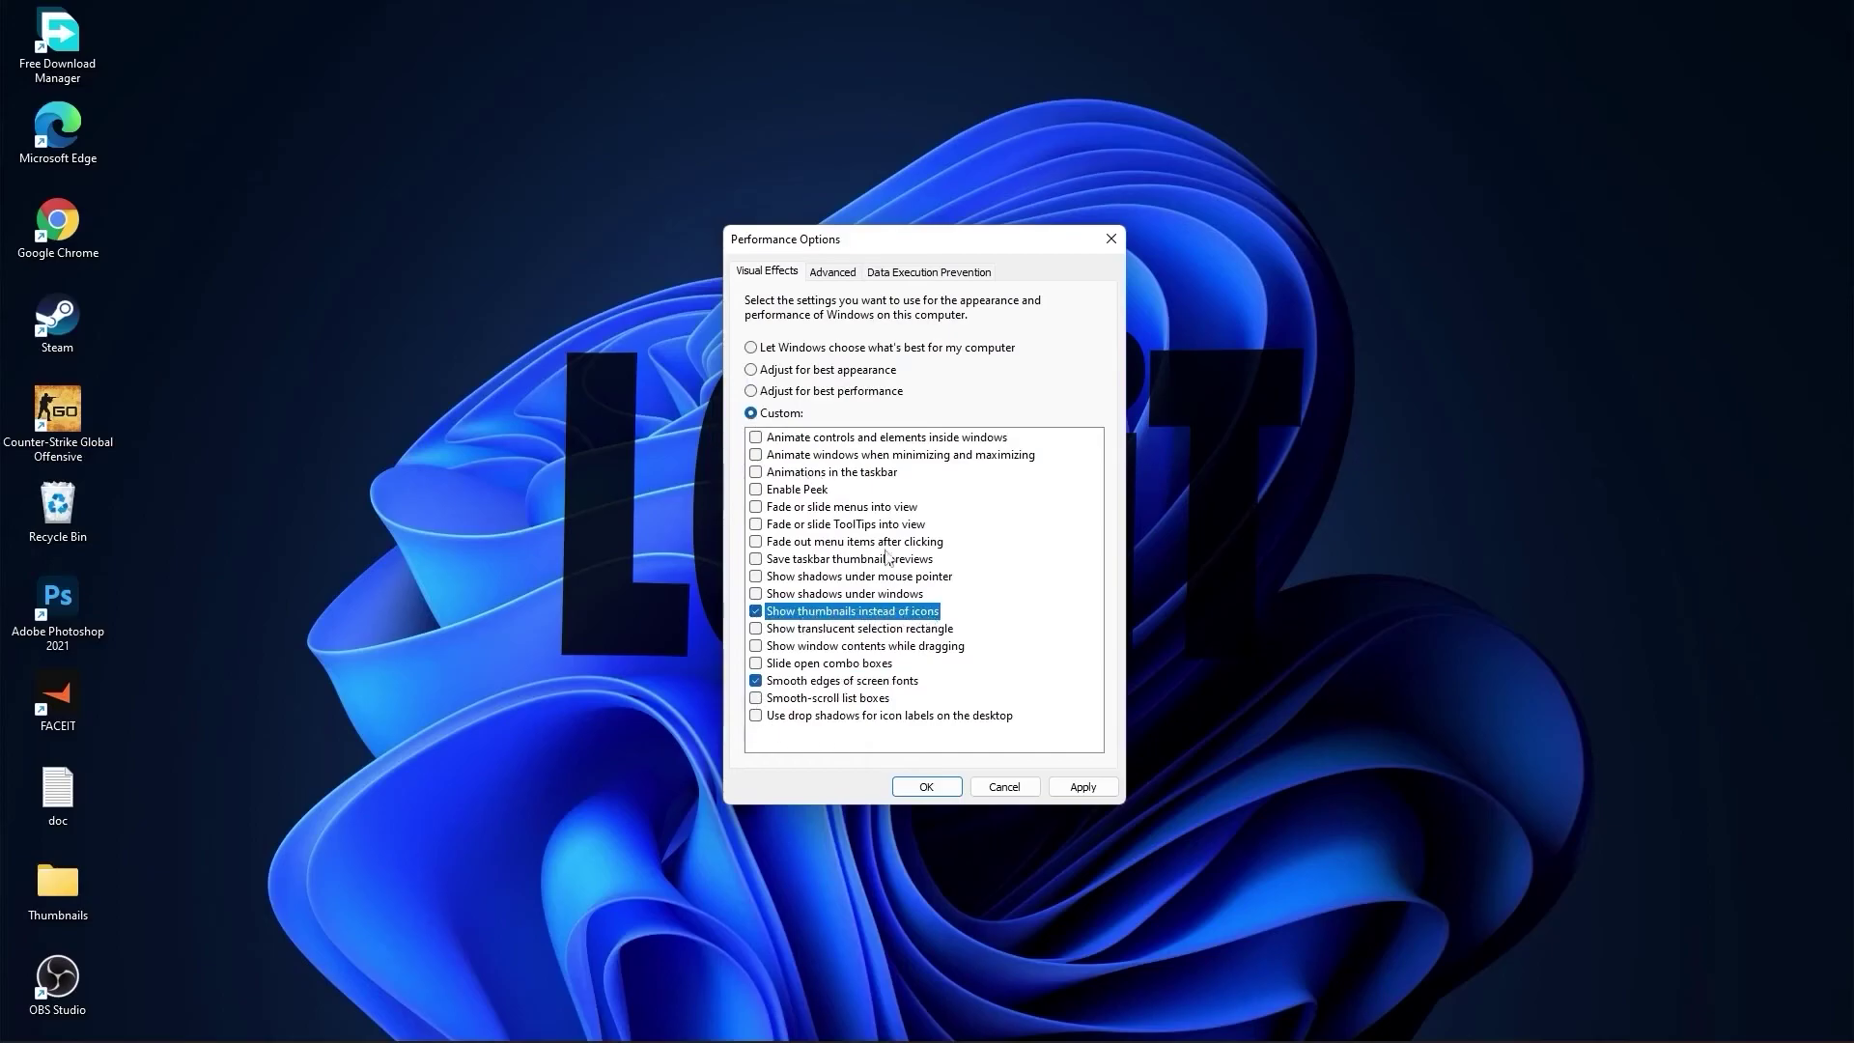
pyautogui.click(1082, 787)
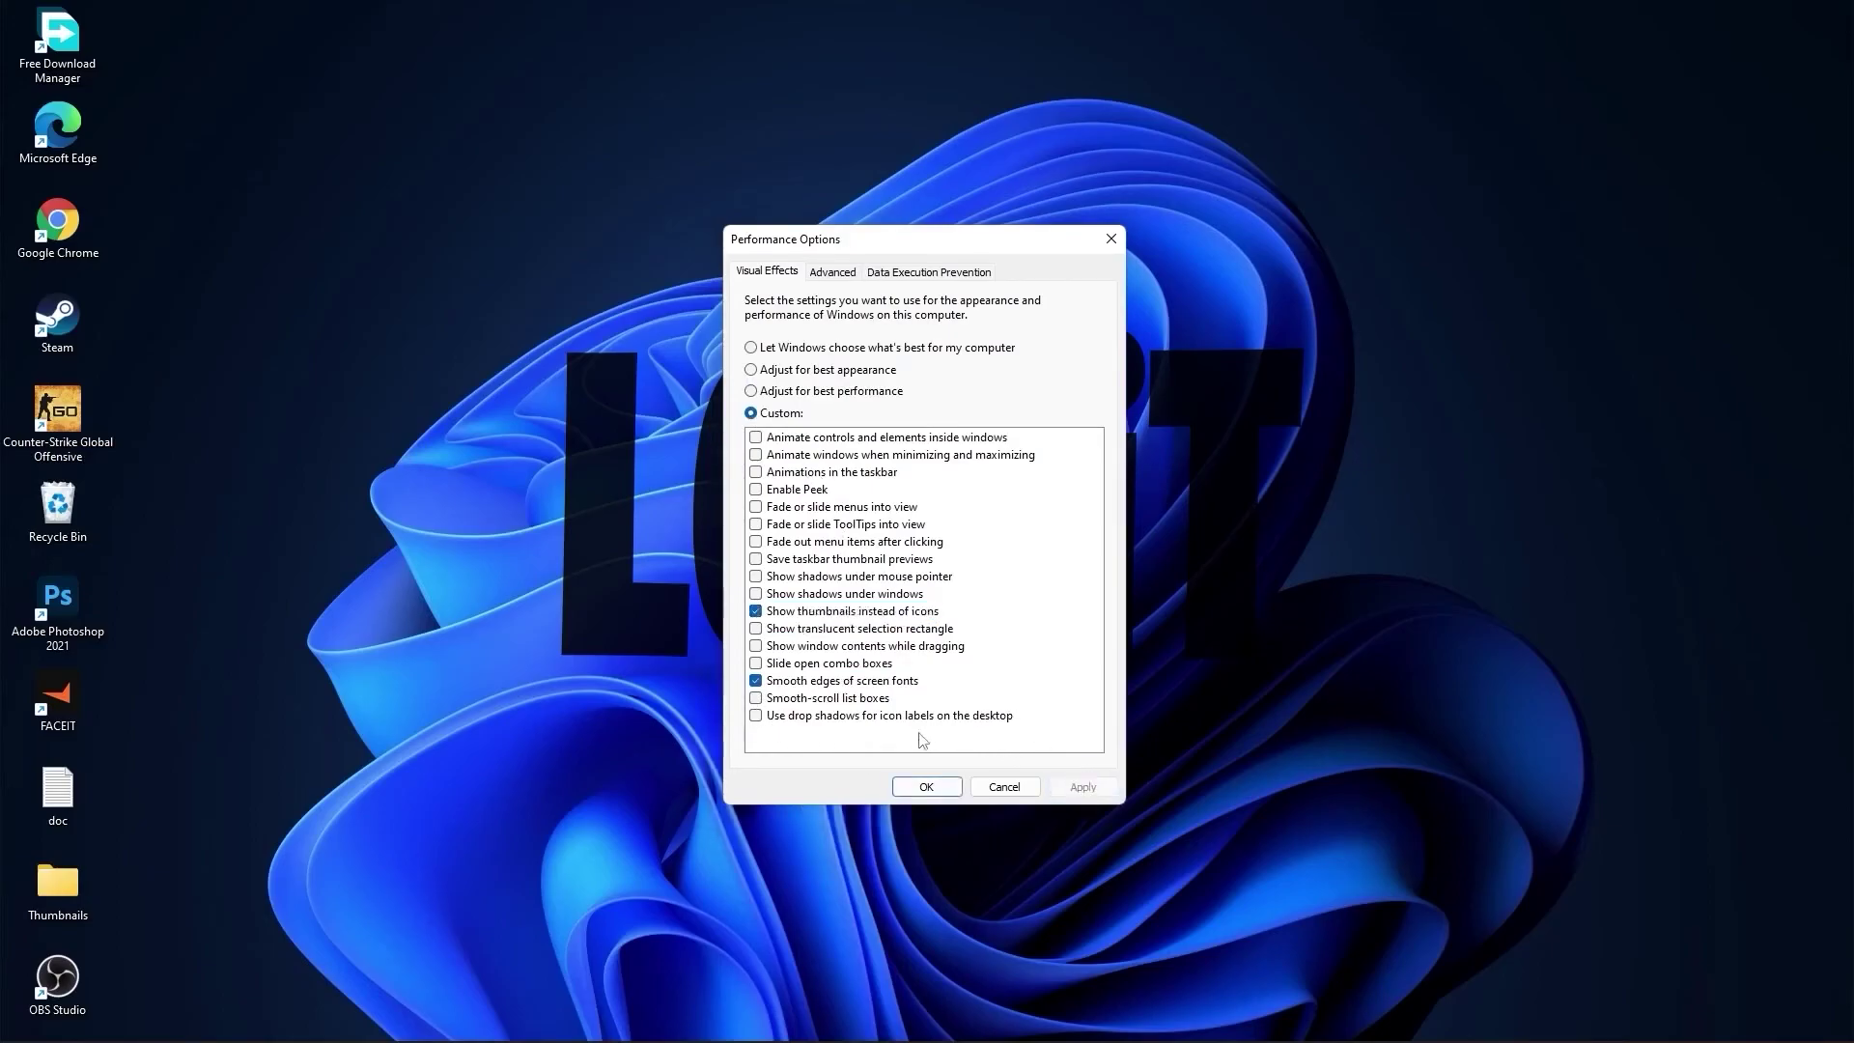
pyautogui.click(927, 788)
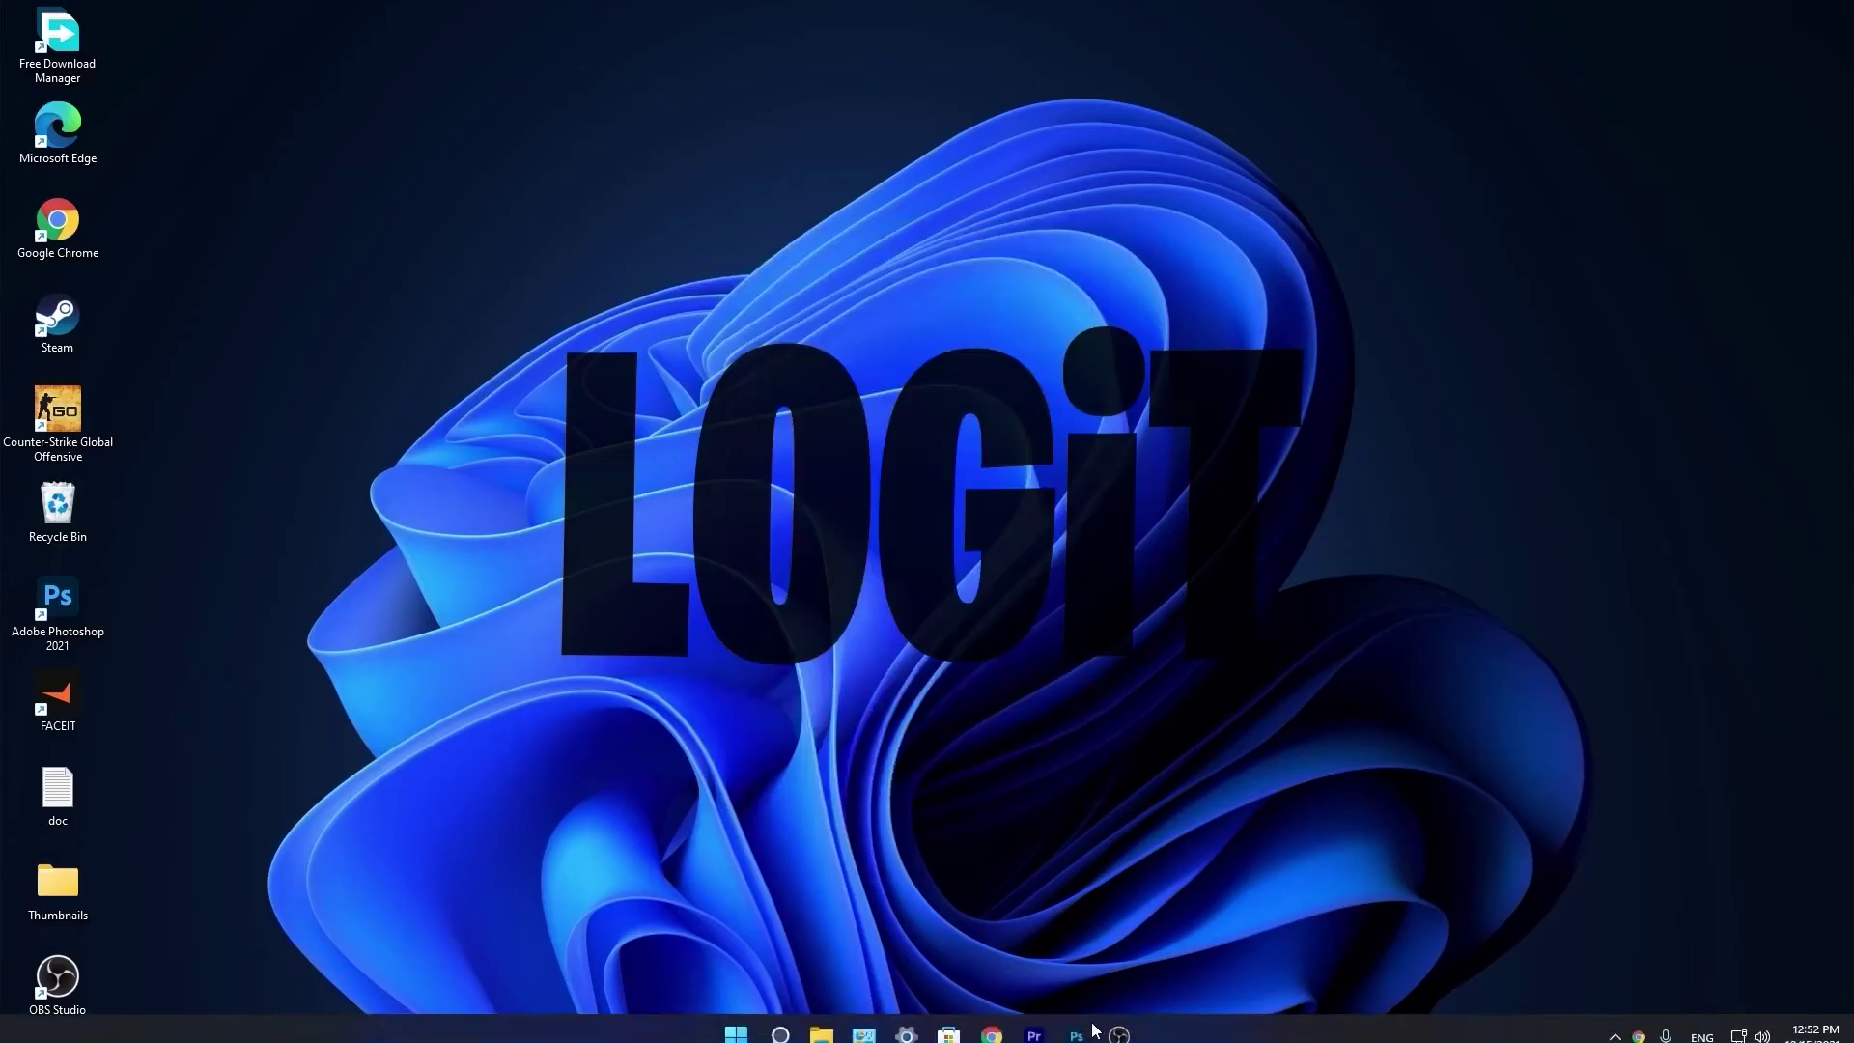
# - Download NVIDIA's 496.13 Game Ready driver for the GeForce 10 Series GTX 1050 Ti
pyautogui.click(992, 1020)
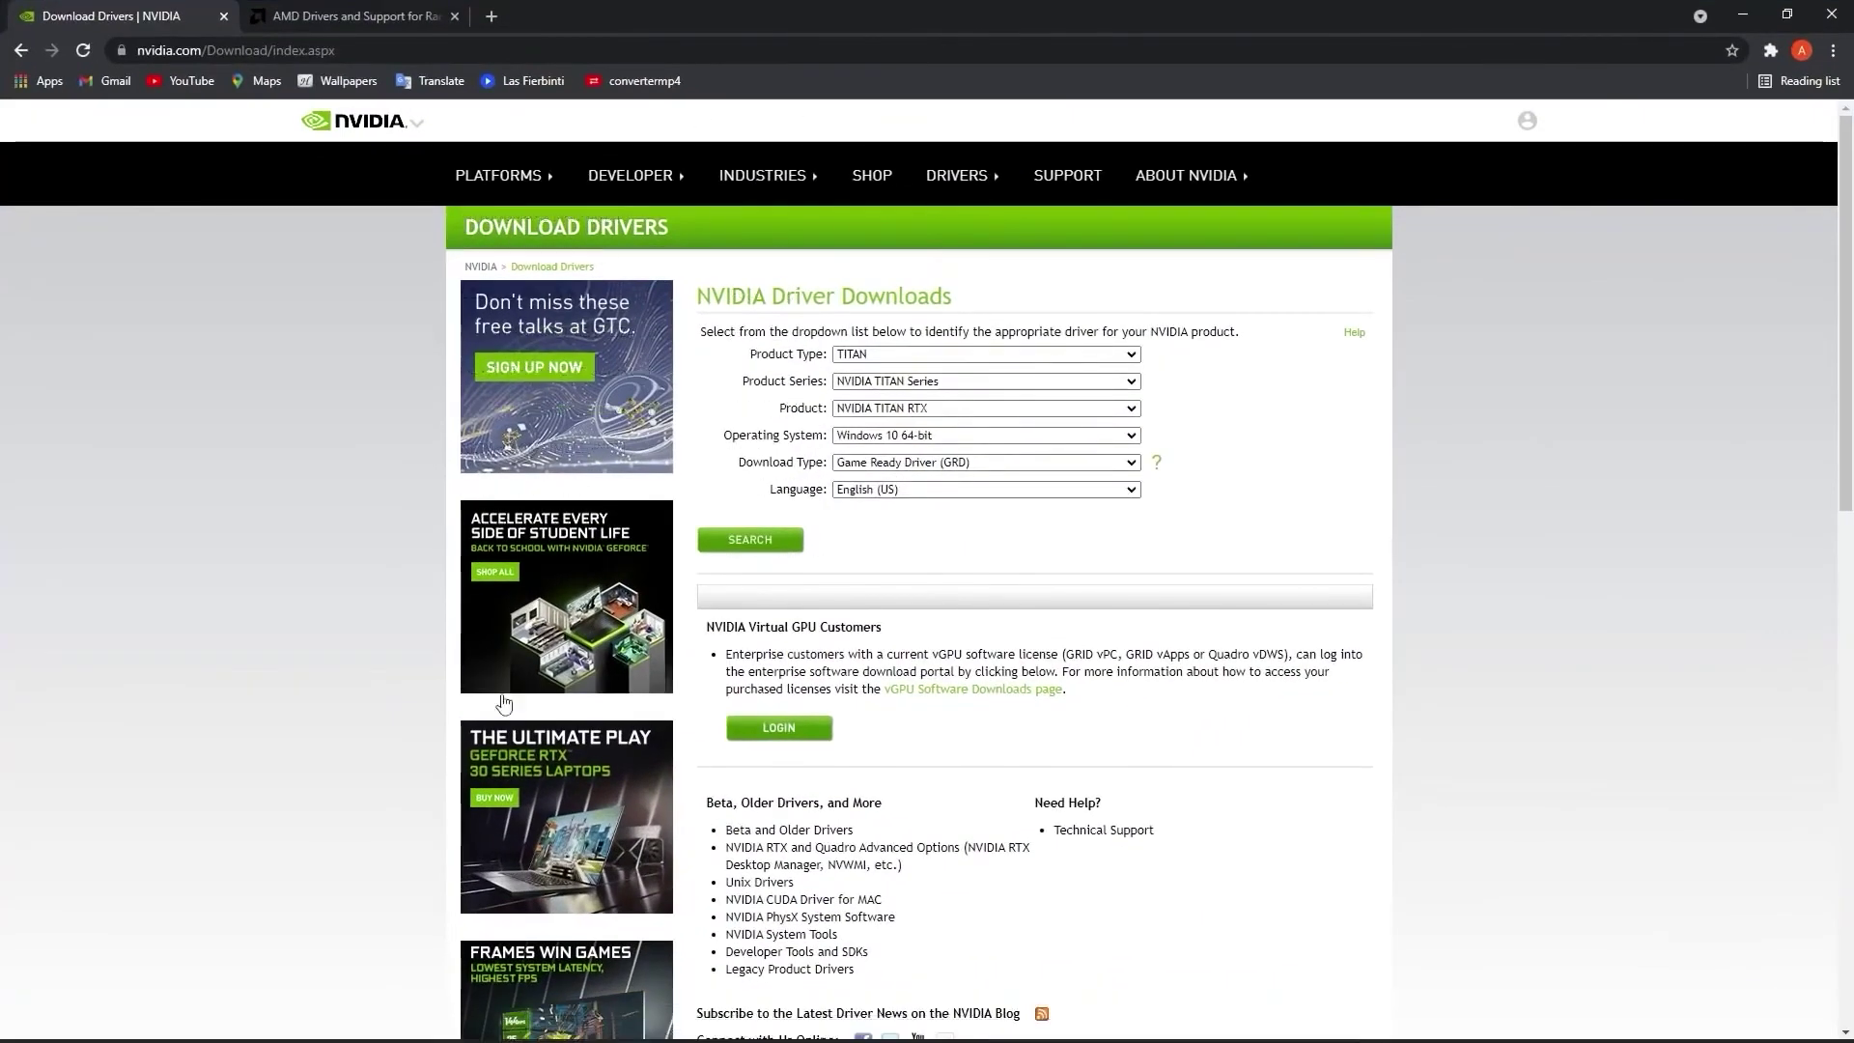
pyautogui.click(912, 354)
pyautogui.click(912, 385)
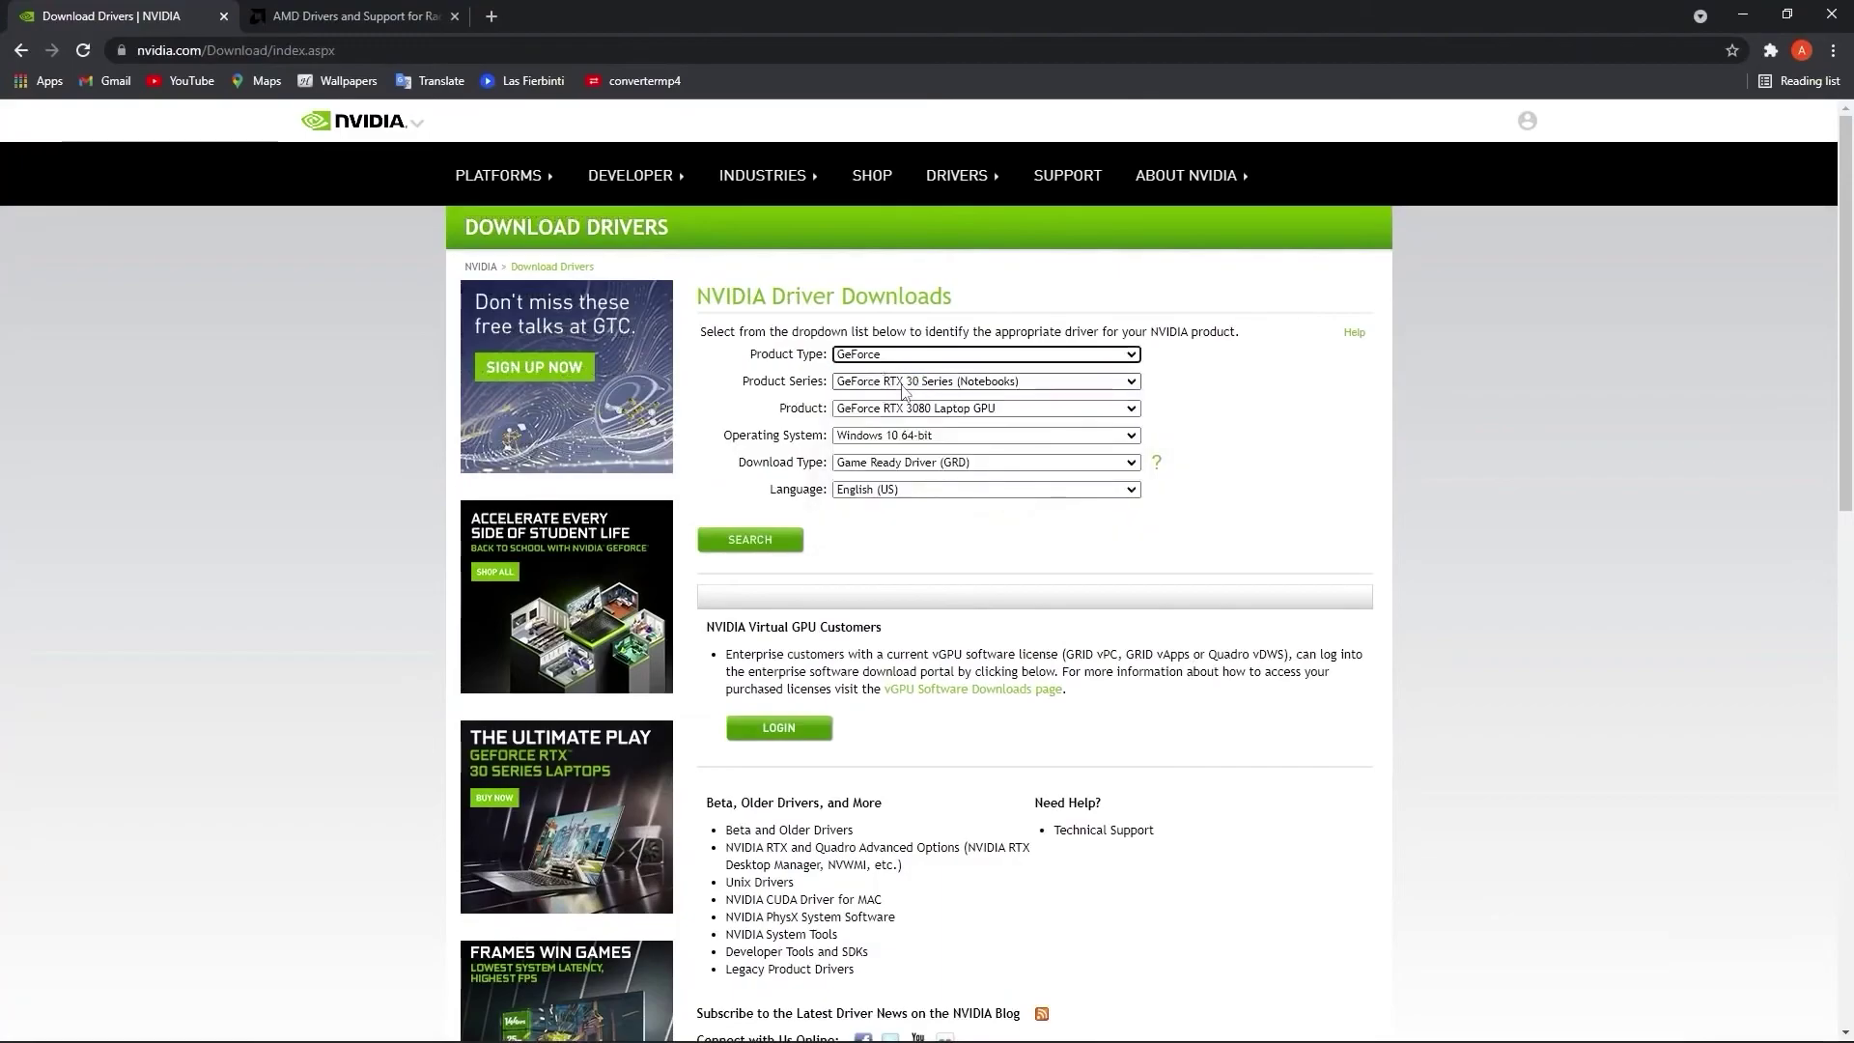
pyautogui.click(917, 381)
pyautogui.click(920, 560)
pyautogui.click(921, 409)
pyautogui.click(921, 499)
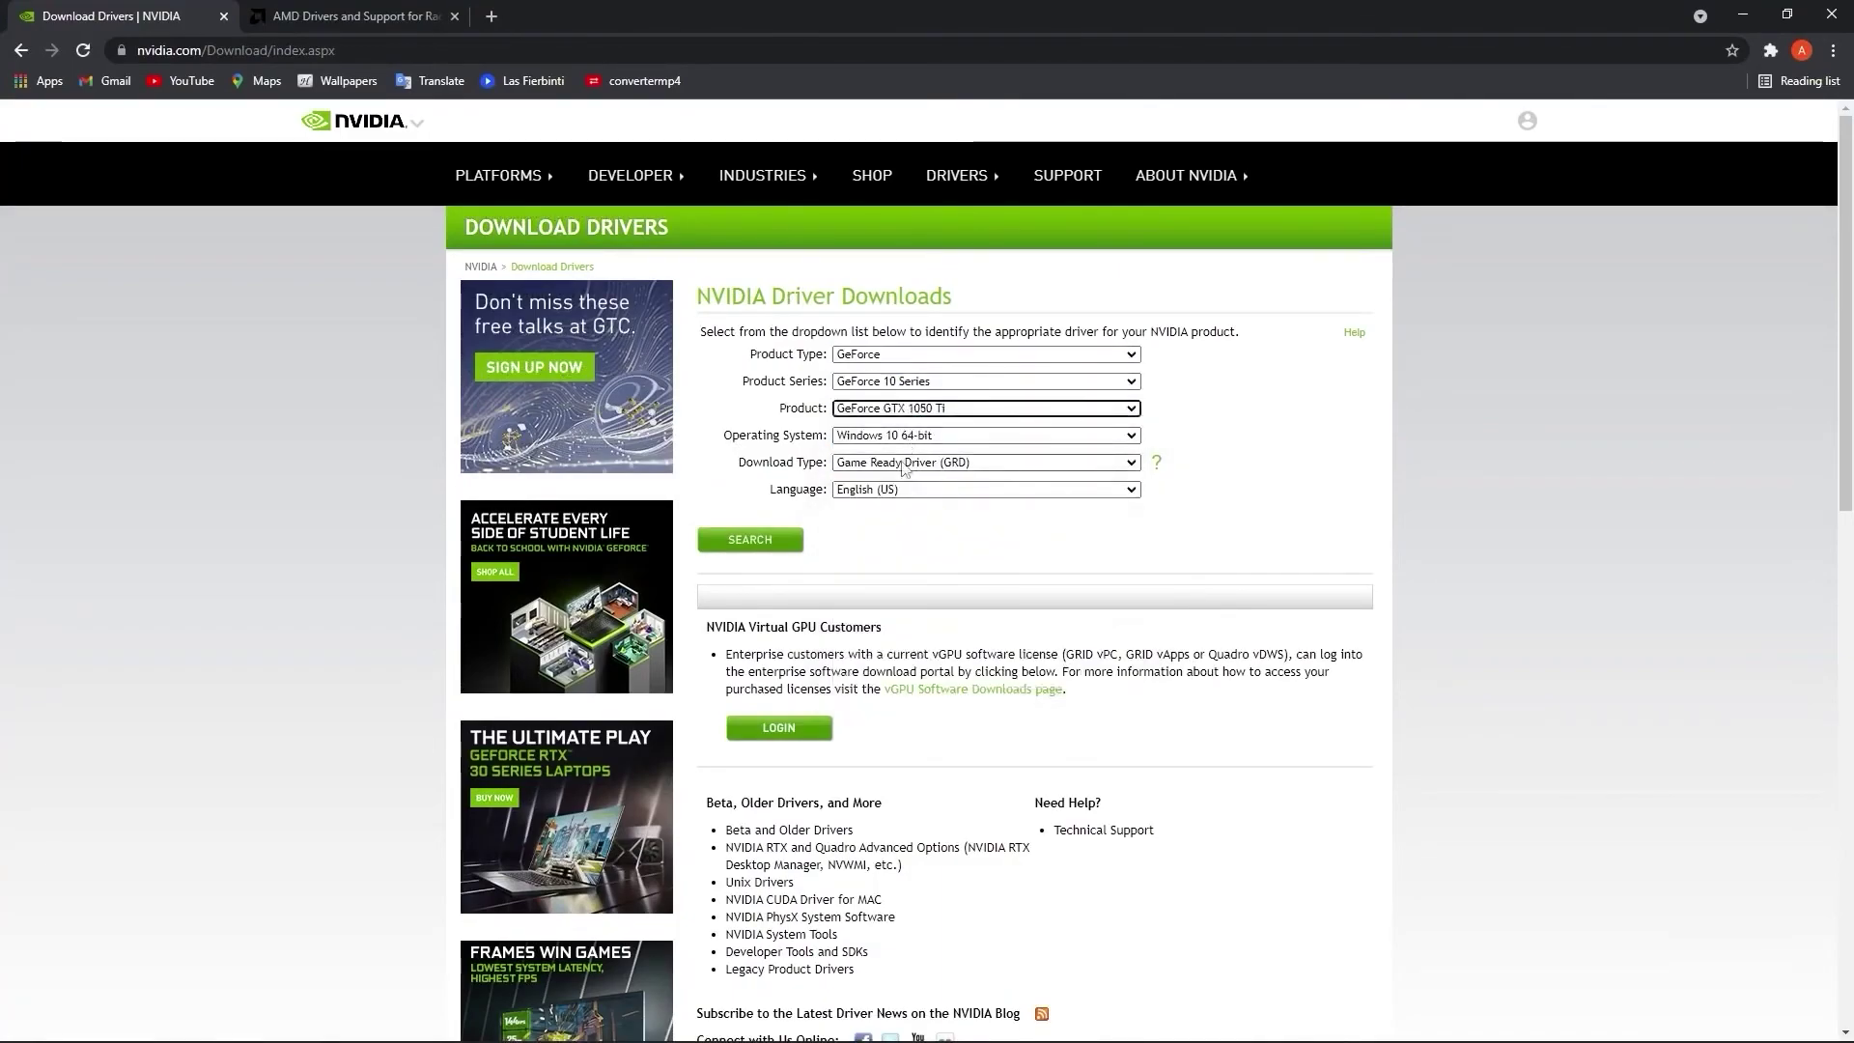
pyautogui.click(737, 547)
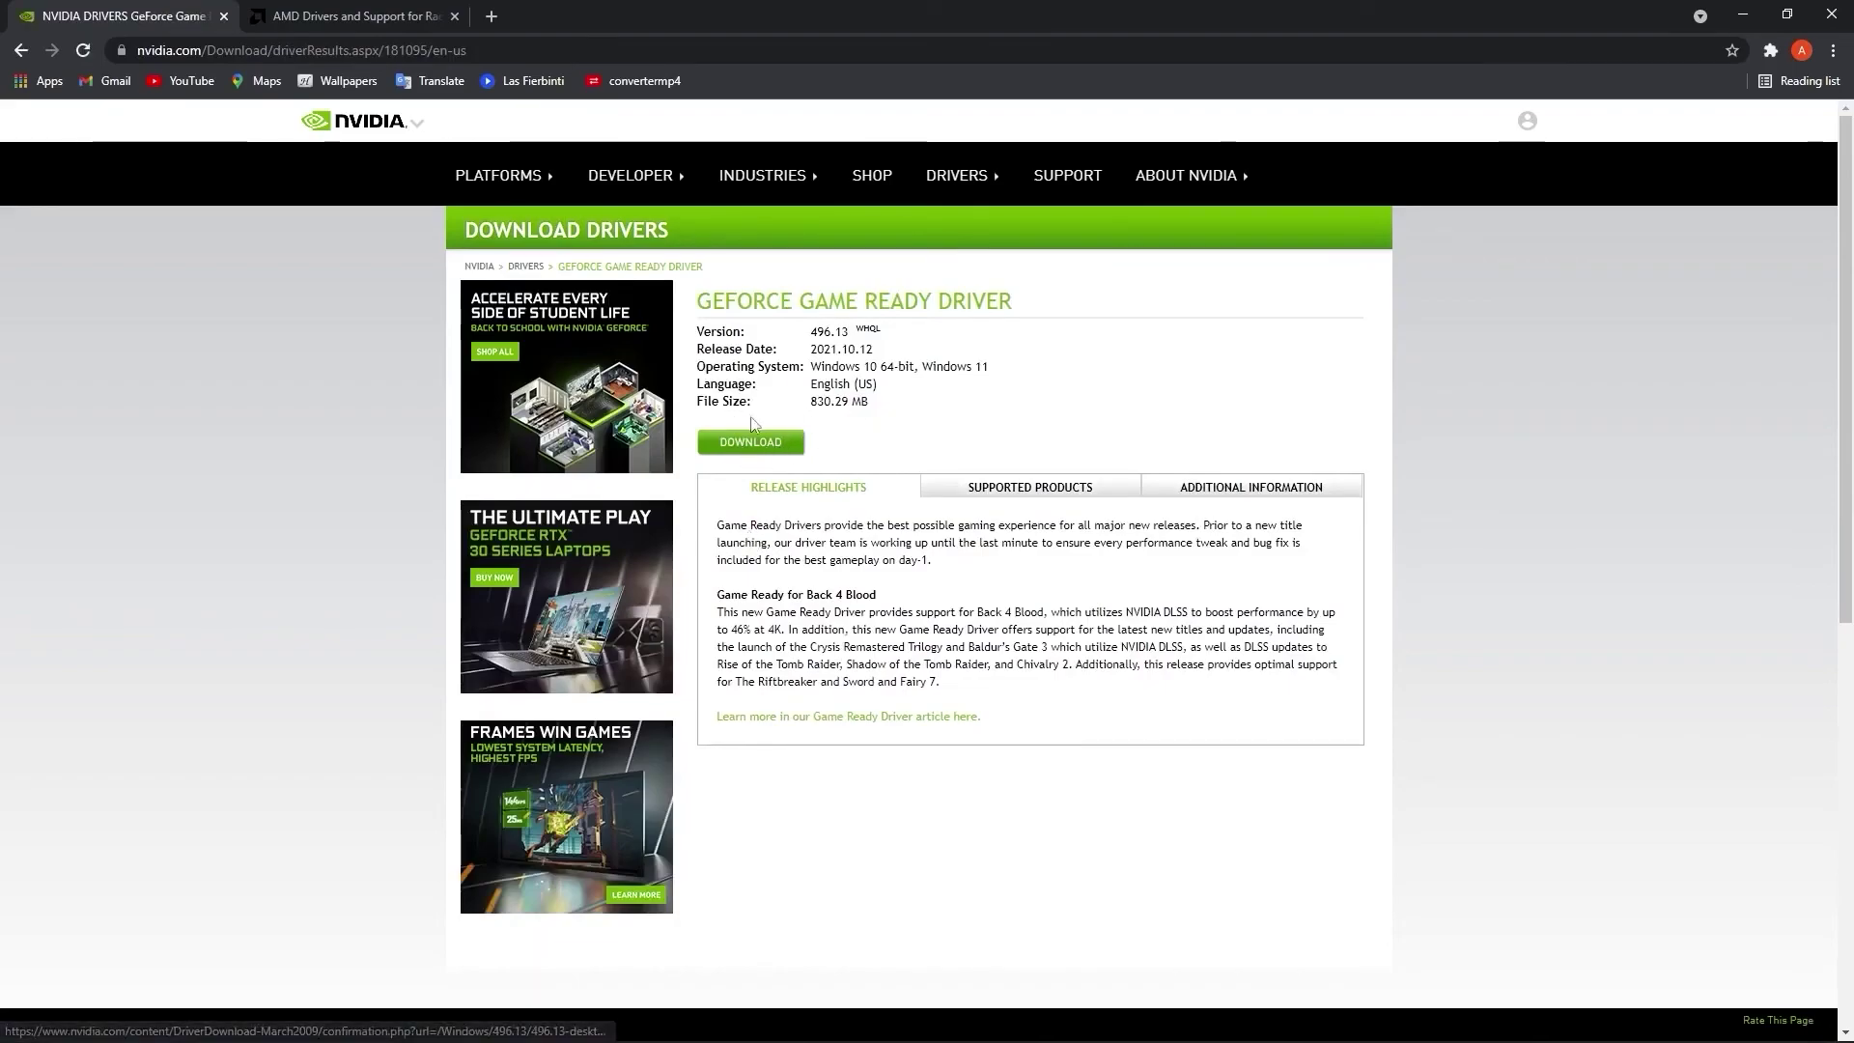
pyautogui.click(755, 447)
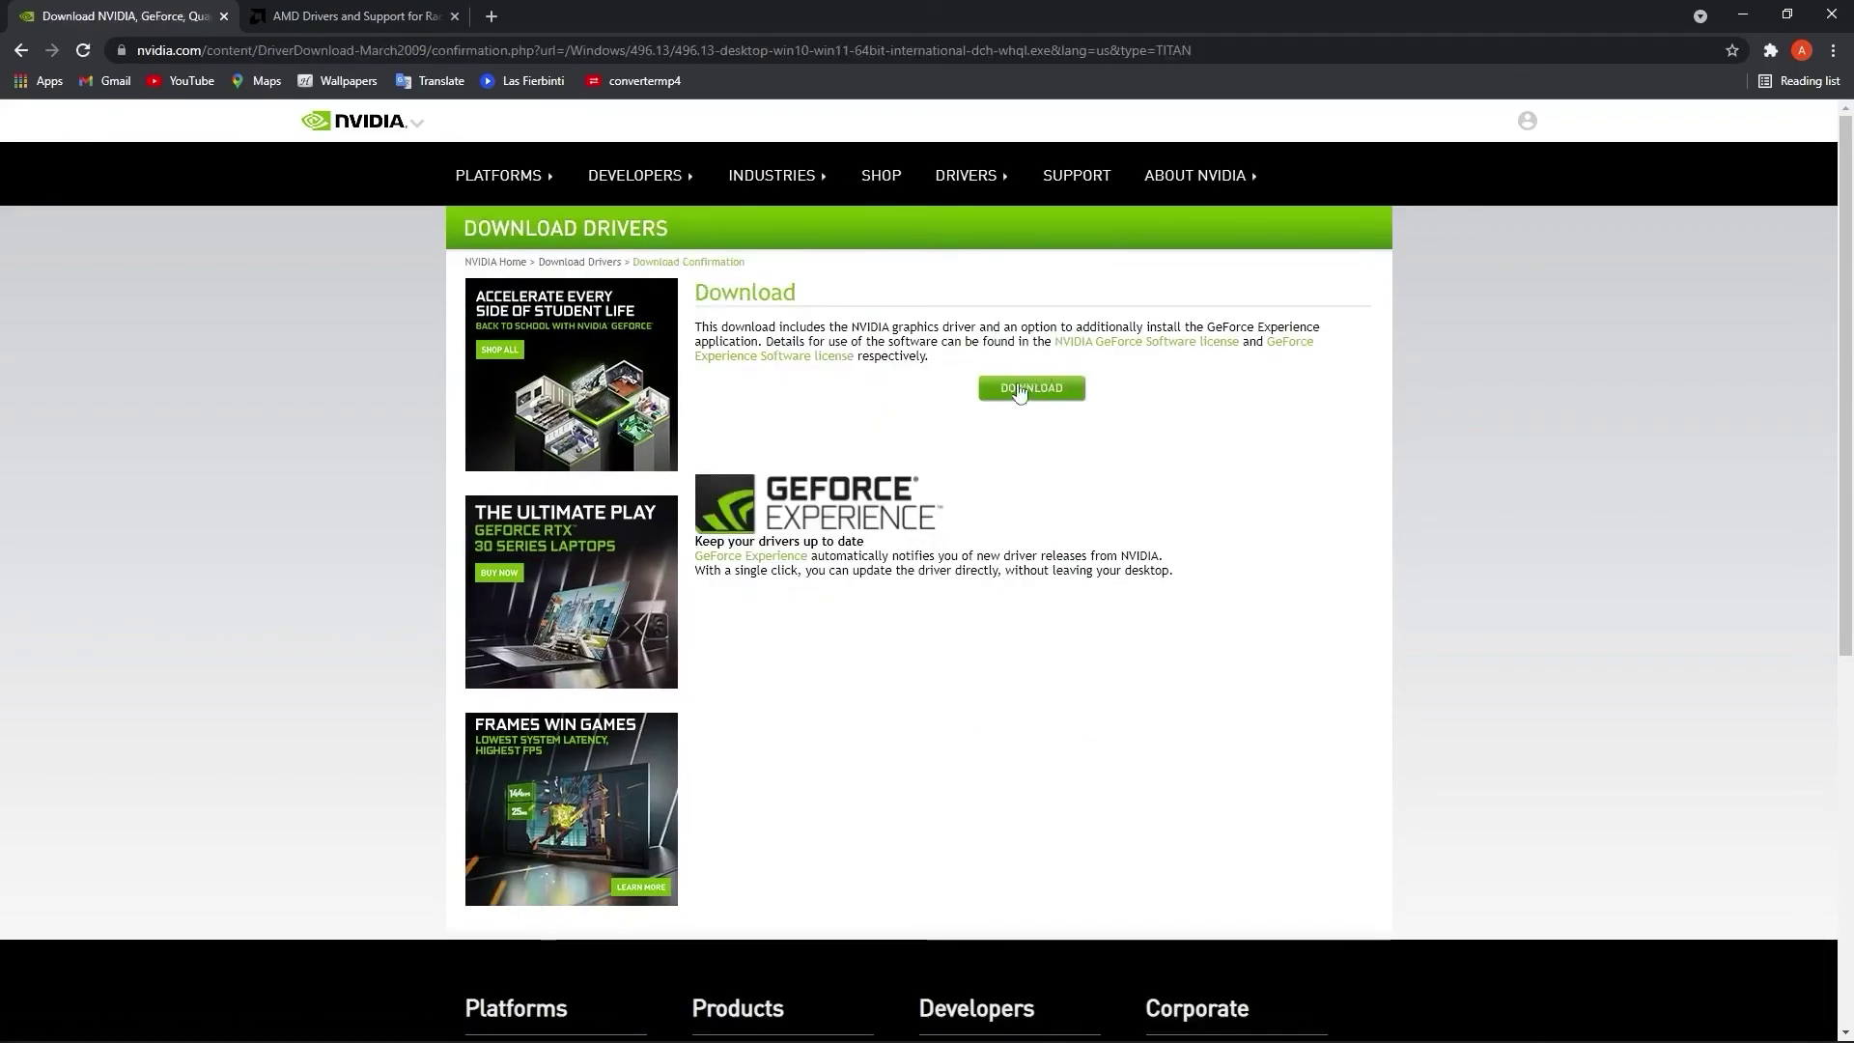
# - On AMD's driver page, select Graphics > Radeon 5300 Series > AMD Radeon RX 5300
pyautogui.hotkey('ctrl', 'Tab')
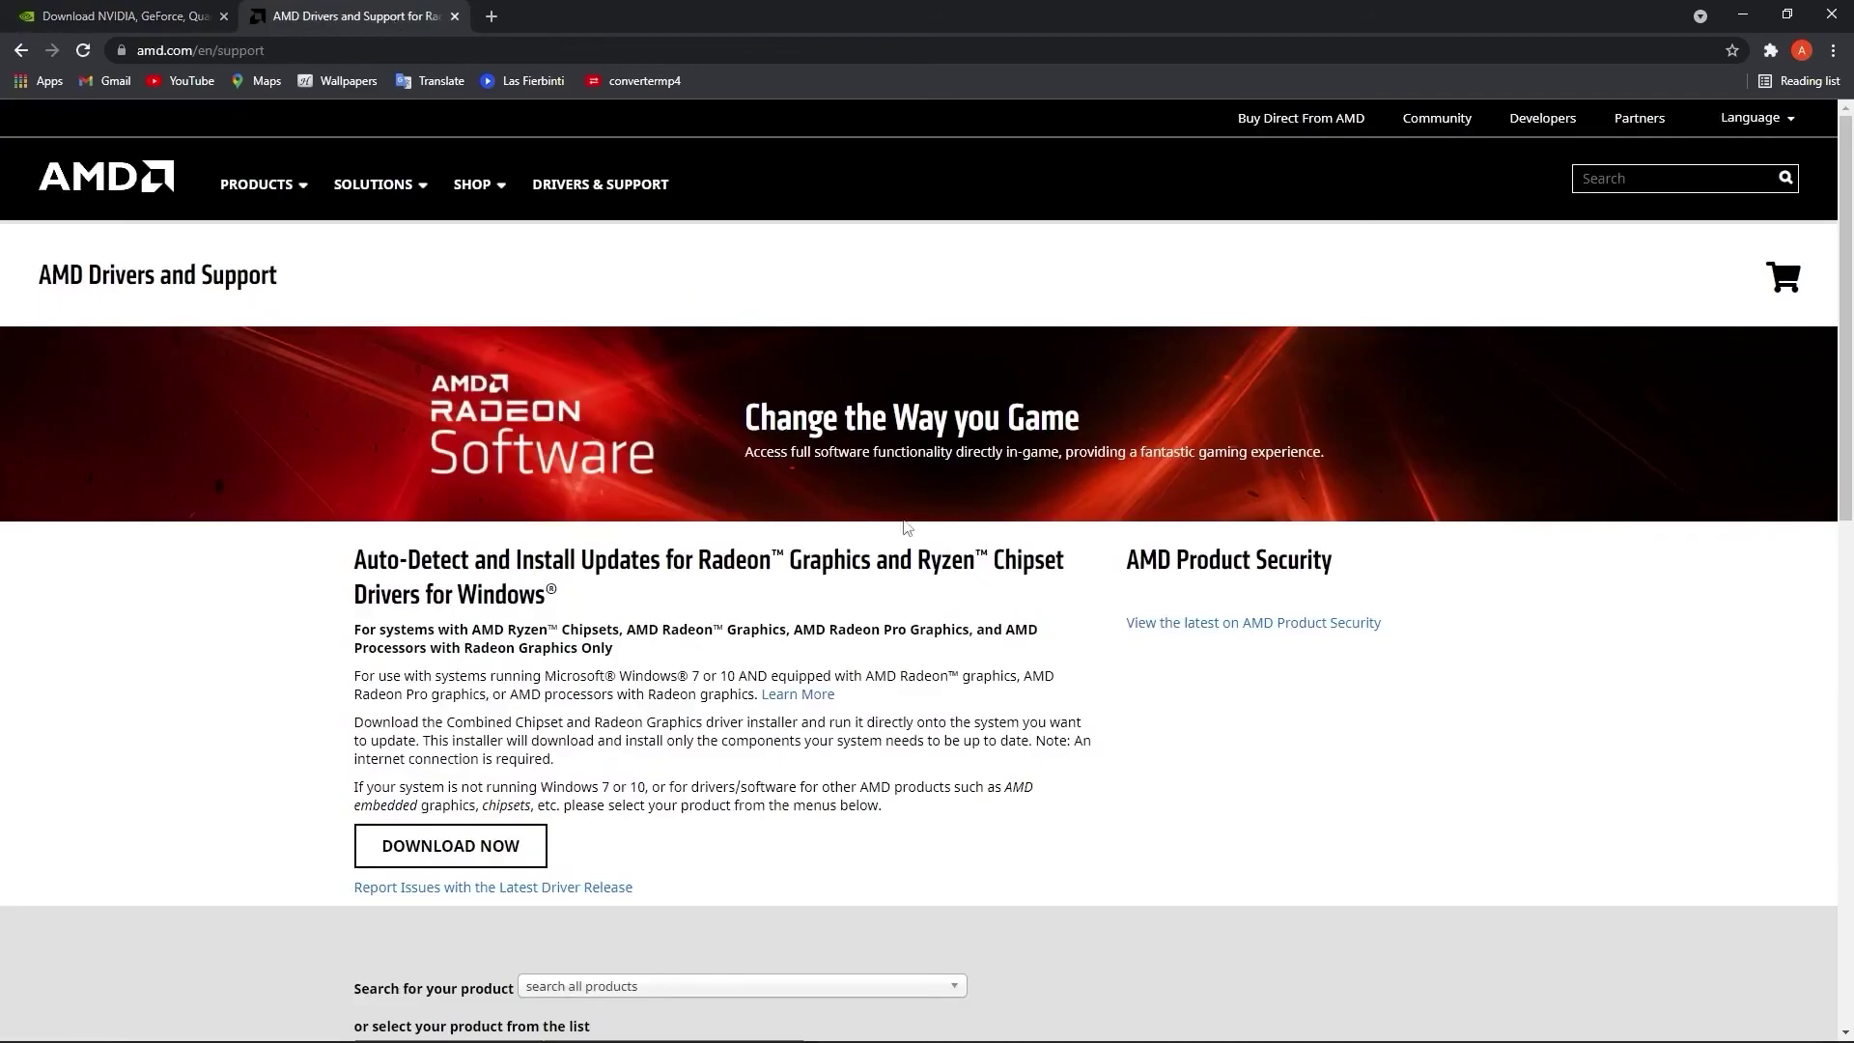
pyautogui.scroll(-6, 1081, 530)
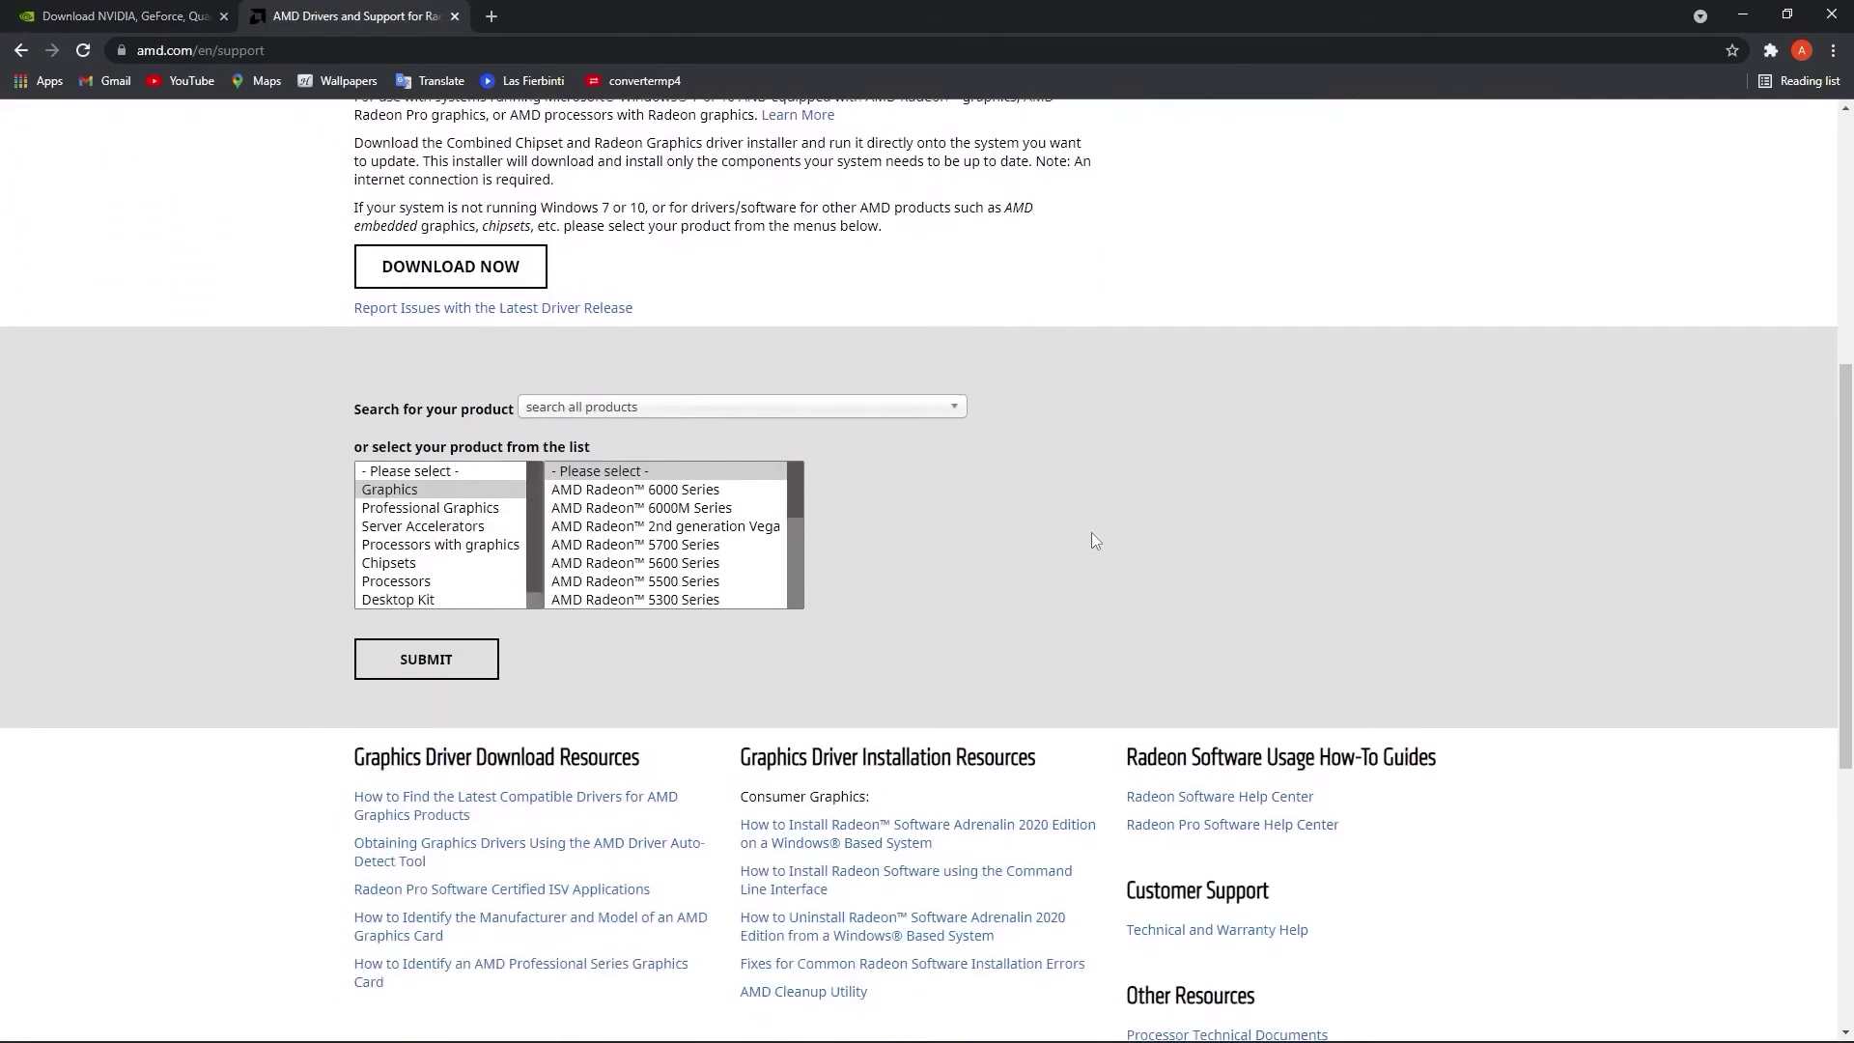
pyautogui.click(493, 489)
pyautogui.scroll(-3, 647, 531)
pyautogui.click(645, 536)
pyautogui.scroll(-3, 645, 536)
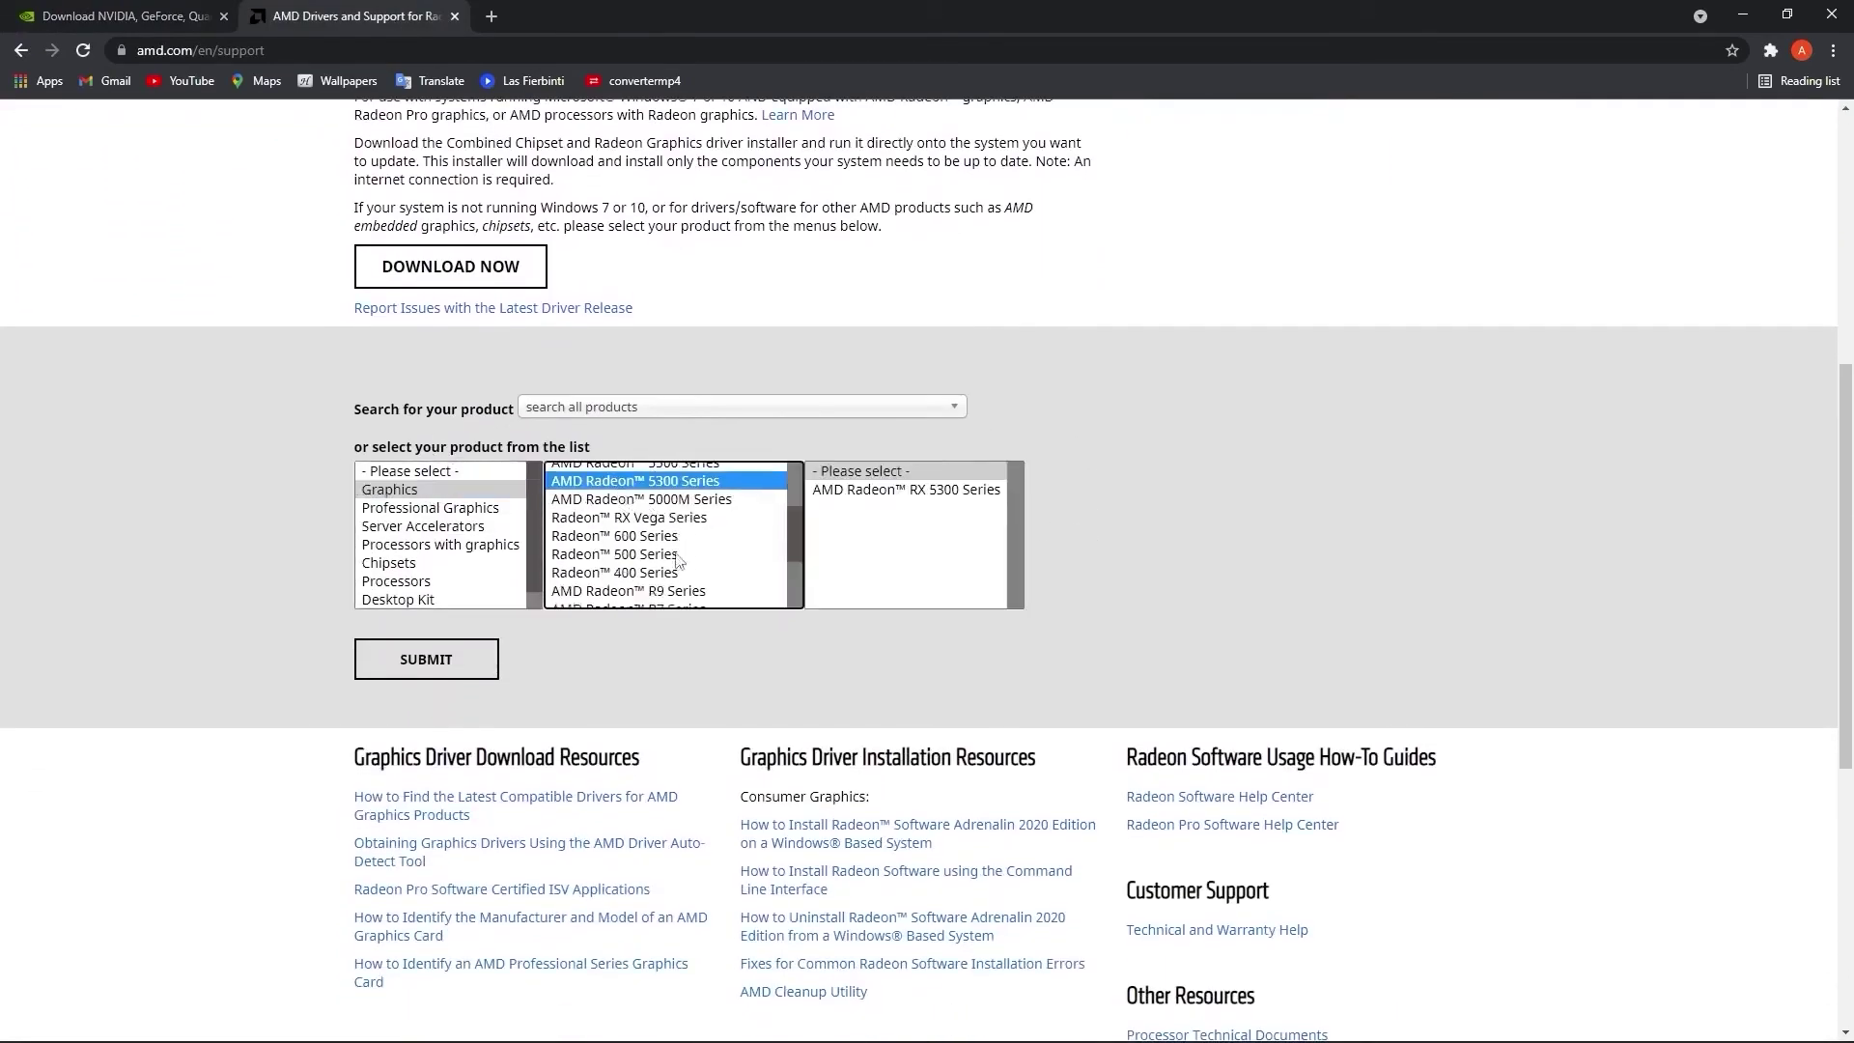
pyautogui.click(881, 489)
pyautogui.click(1105, 491)
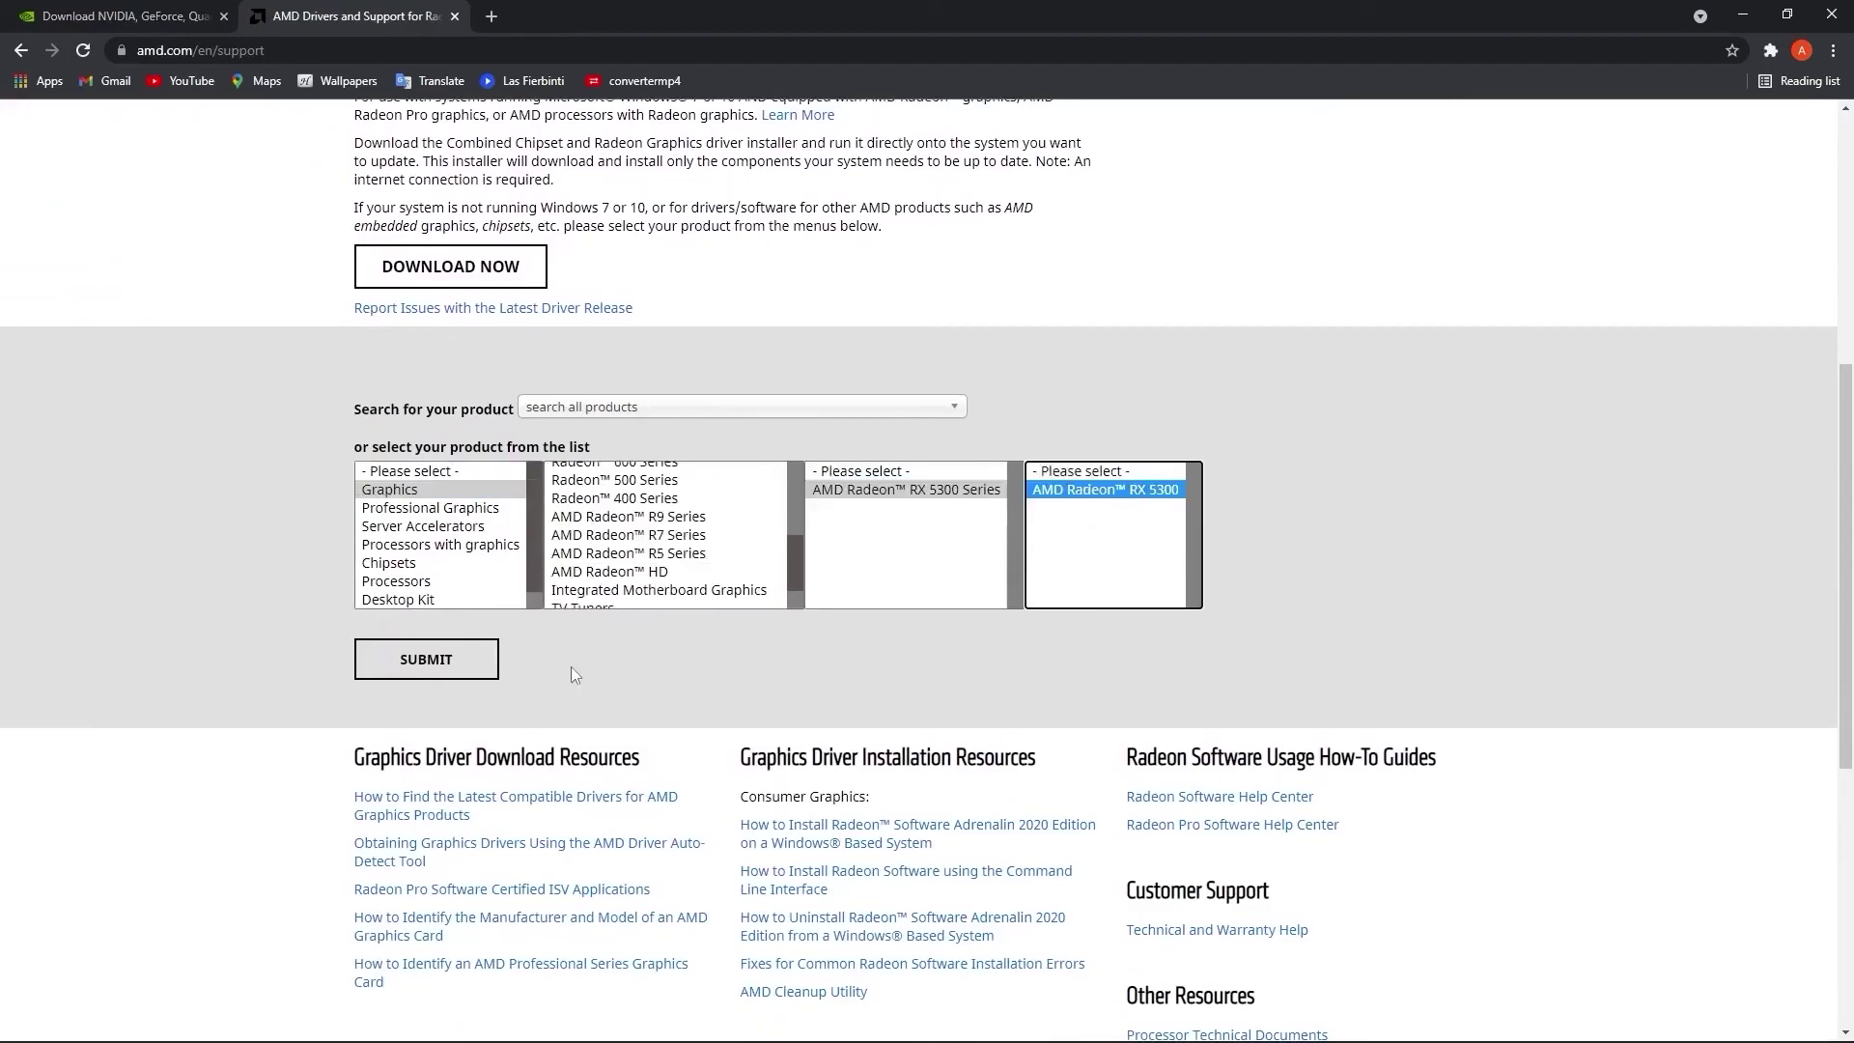